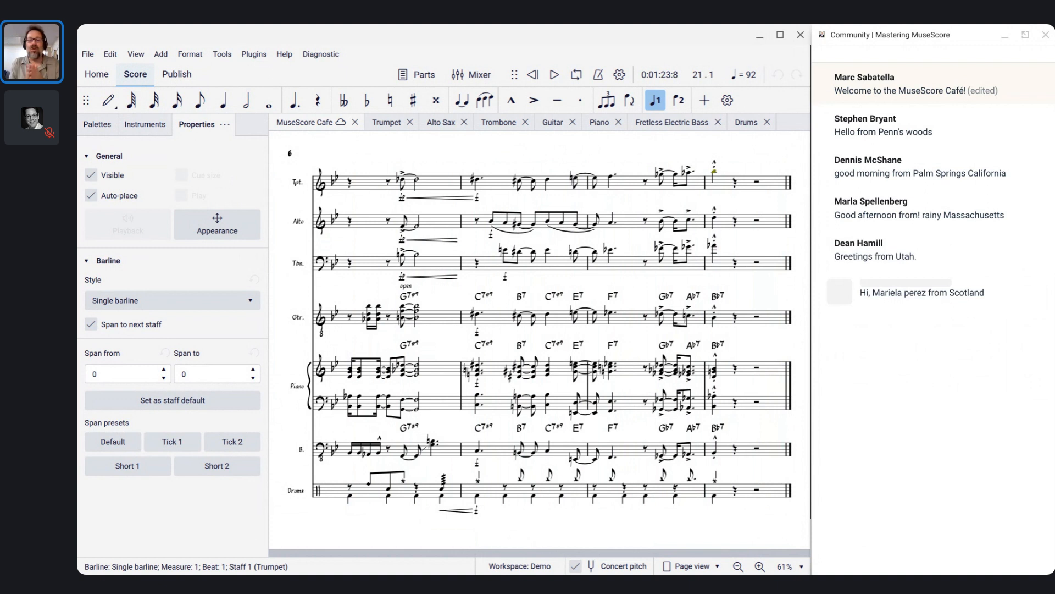
Switch to the Abide With Me score in the browser and examine its opening system and Roman numeral analysis.
key("alt+Tab")
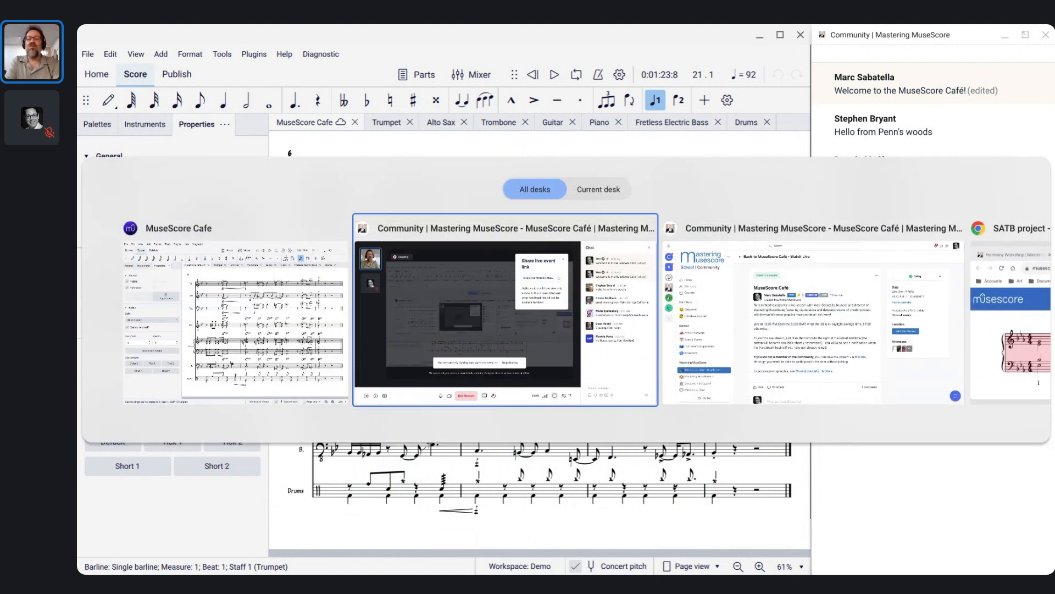
key("alt+Tab")
key("alt+Tab")
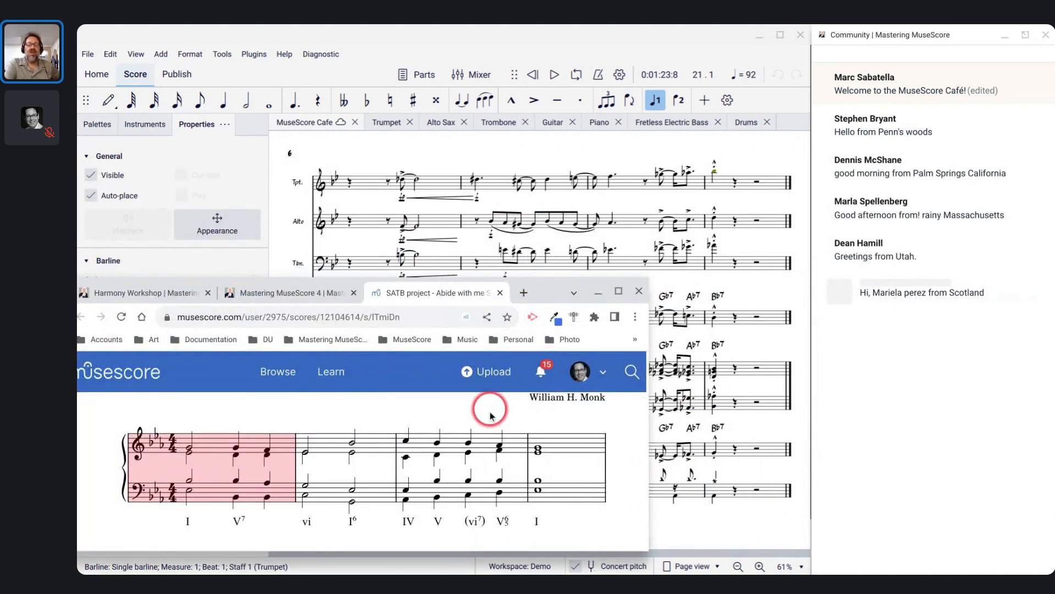
scroll(491, 416, "up", 1)
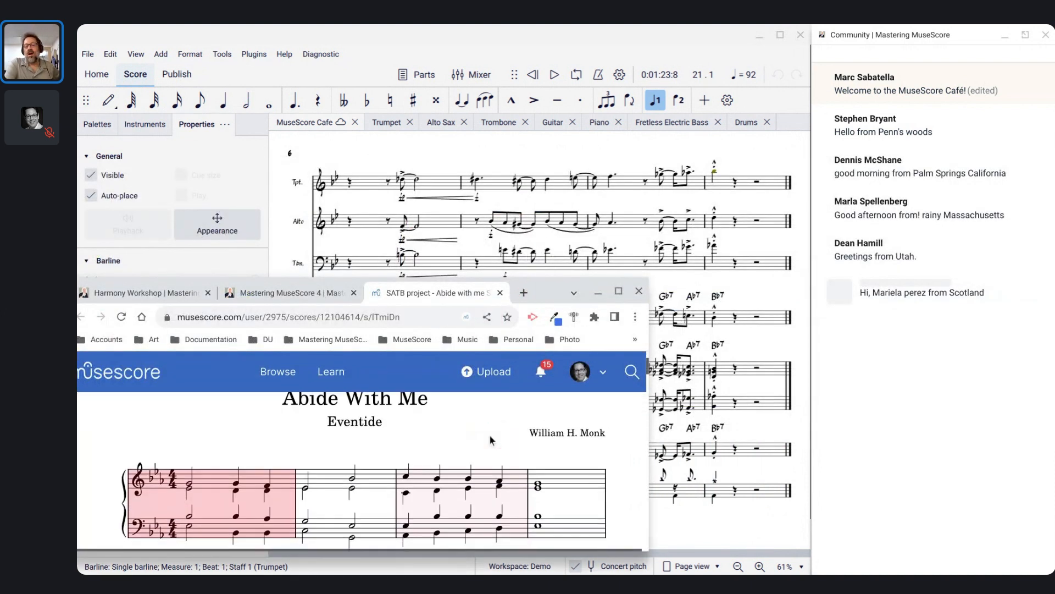
scroll(490, 440, "up", 1)
scroll(491, 440, "down", 1)
scroll(490, 440, "up", 1)
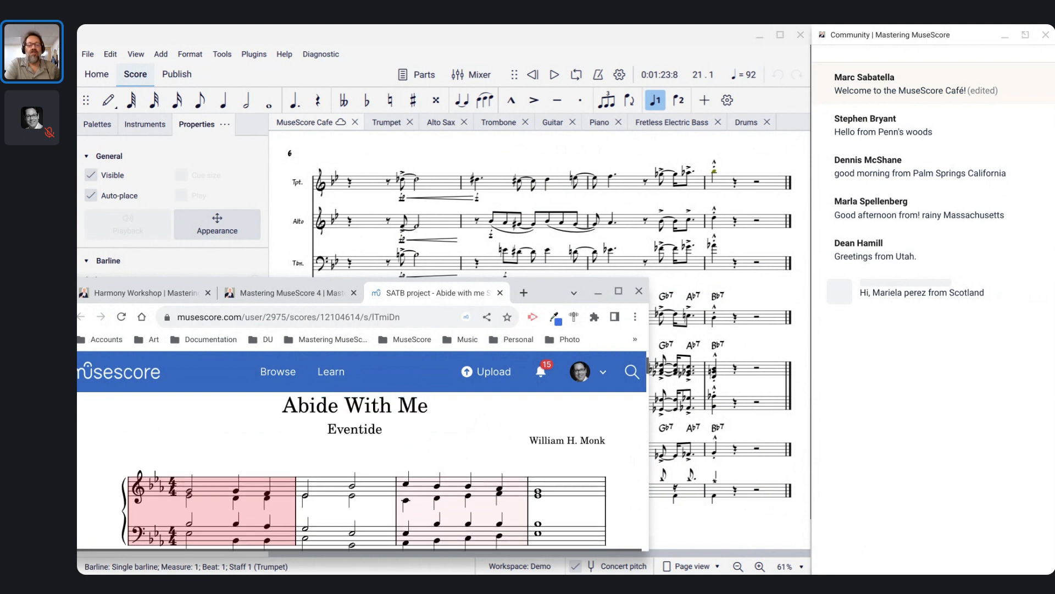
scroll(363, 468, "down", 2)
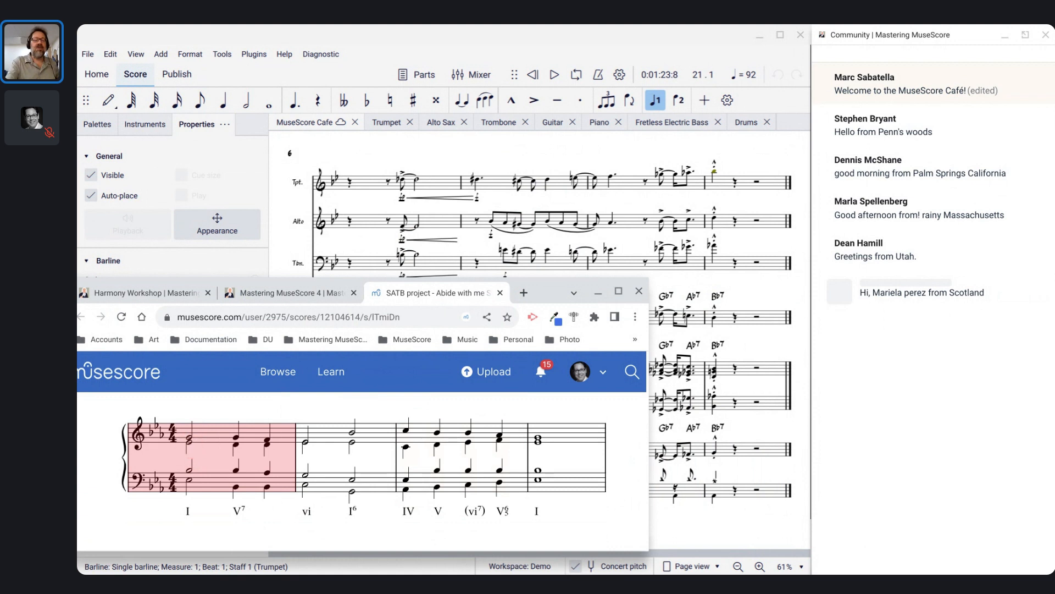
scroll(362, 473, "up", 2)
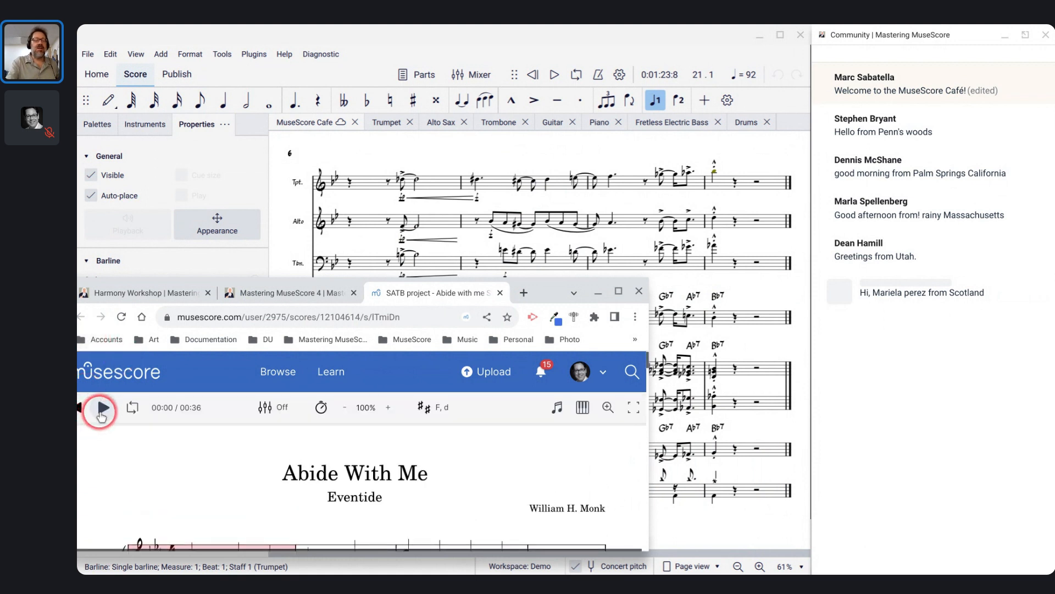
scroll(166, 452, "down", 3)
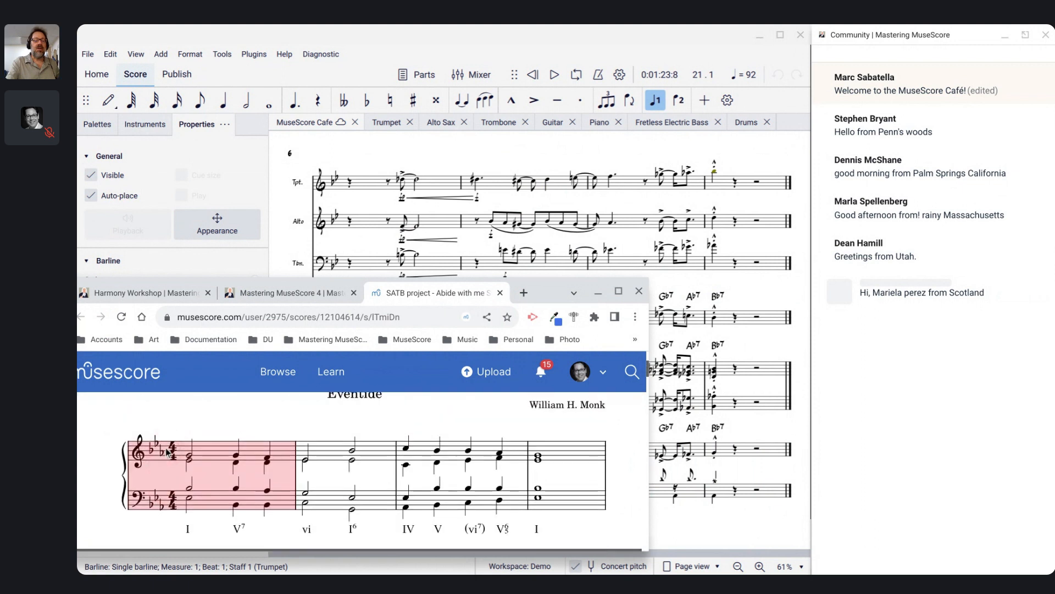
scroll(363, 472, "up", 3)
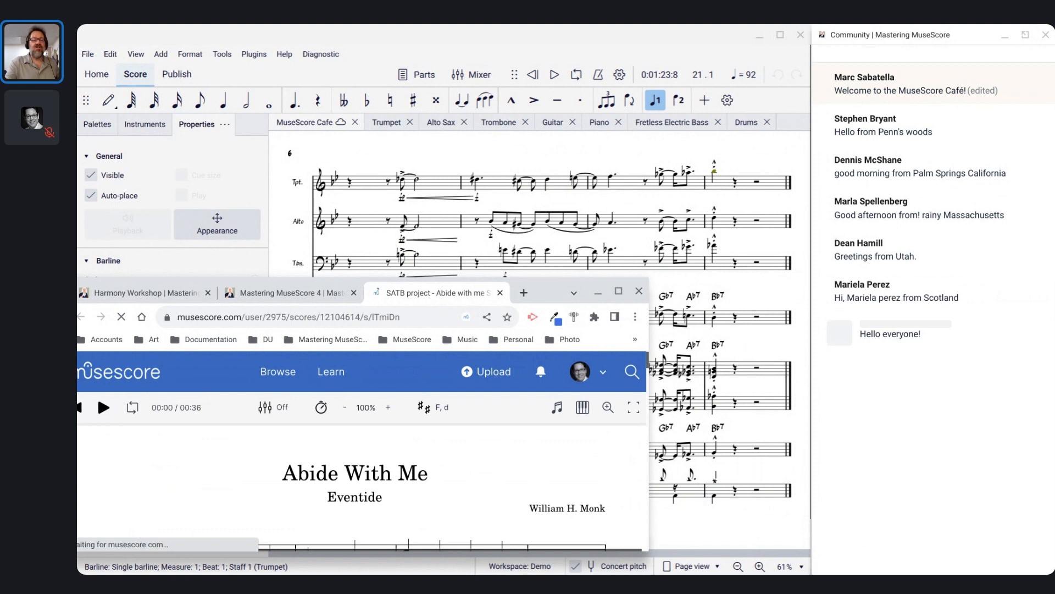
Play back the Abide With Me score from its first measure at a raised system volume.
left_click(148, 438)
left_click(104, 407)
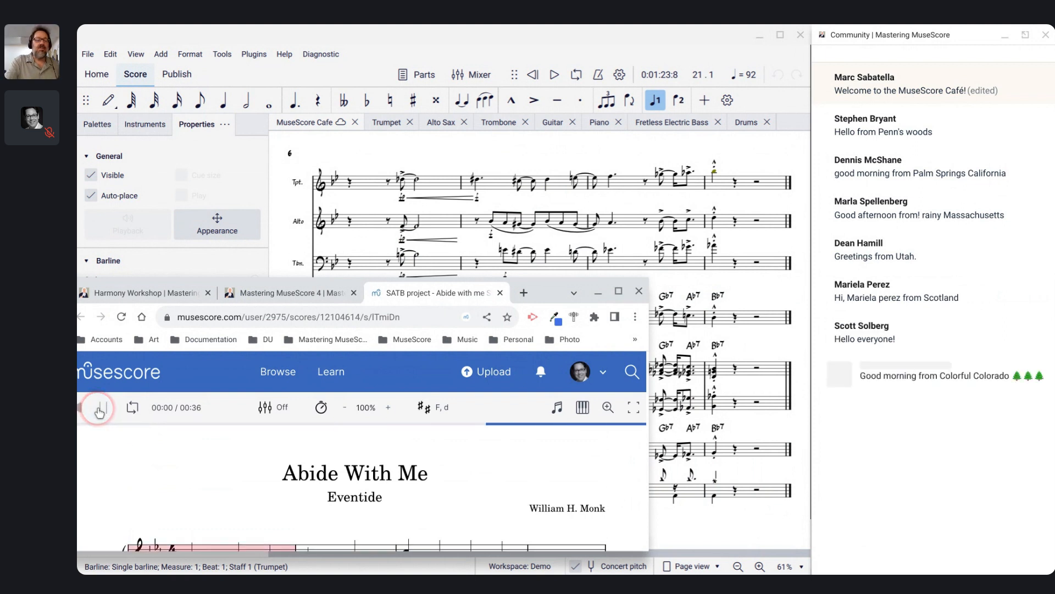
scroll(236, 485, "down", 2)
key("XF86AudioRaiseVolume")
key("XF86AudioRaiseVolume")
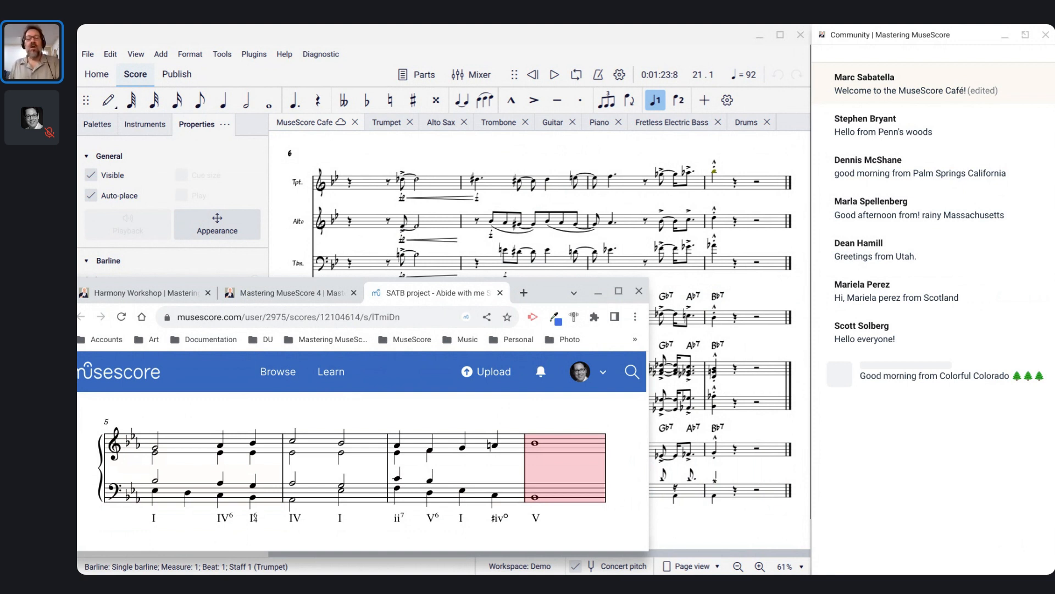
Switch back to MuseScore and start a new score.
key("alt+Tab")
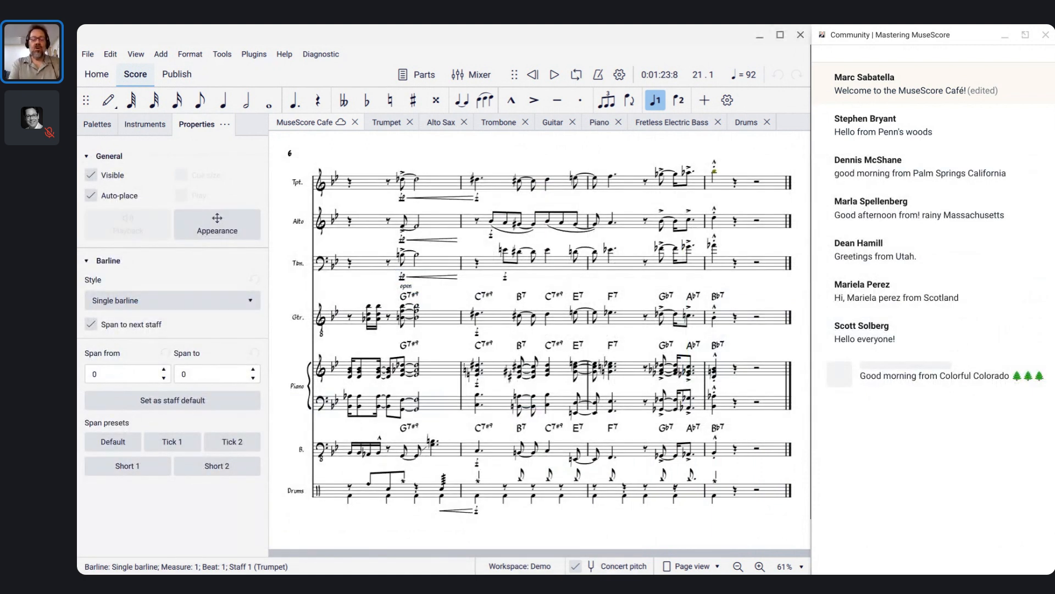
key("ctrl+n")
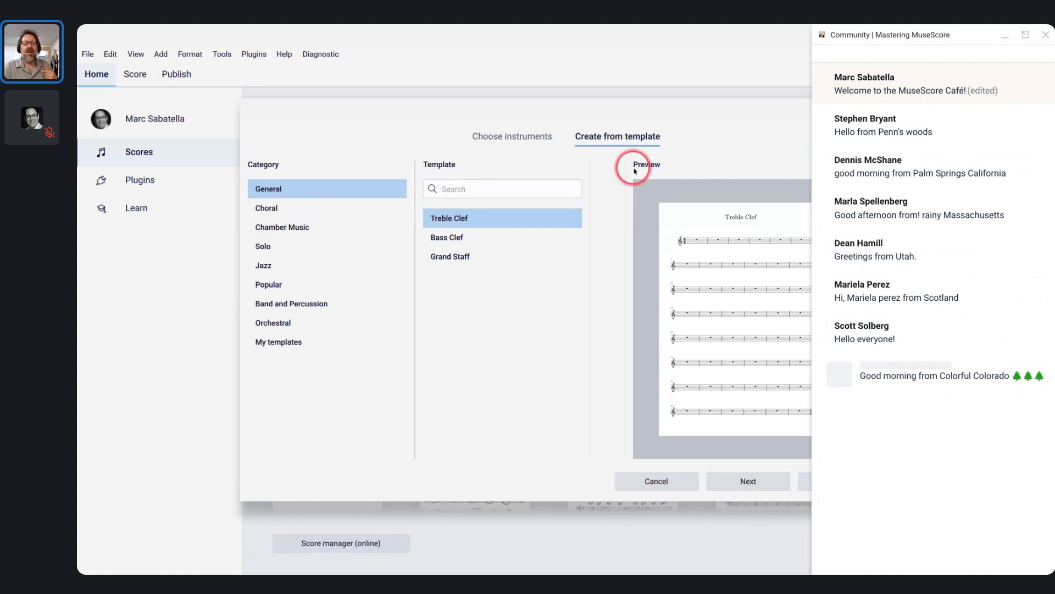
Preview the SATB and SATB Closed Score templates in the Choral category.
left_click(267, 210)
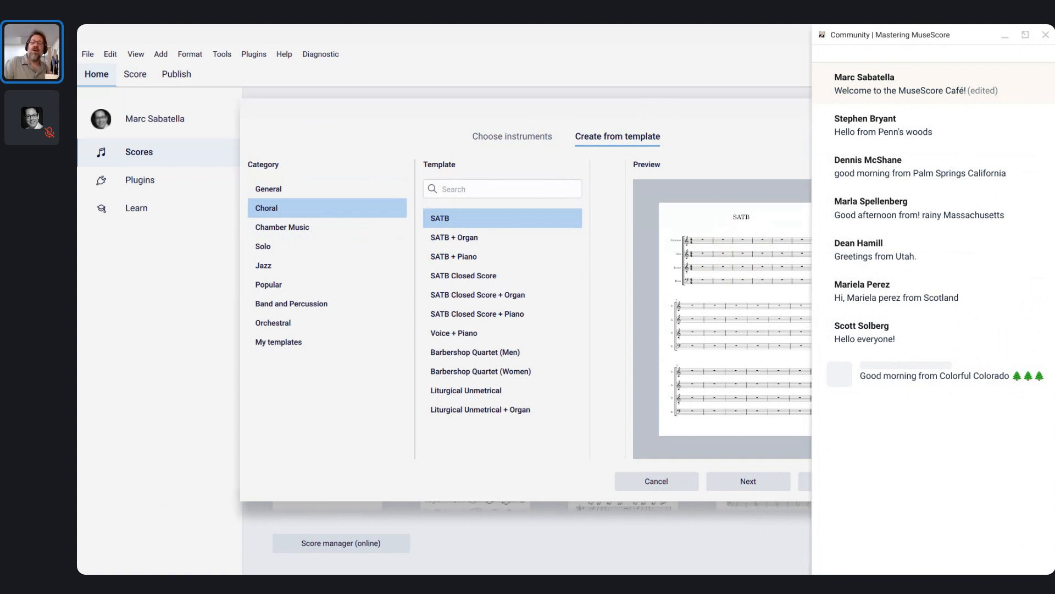
left_click(675, 241)
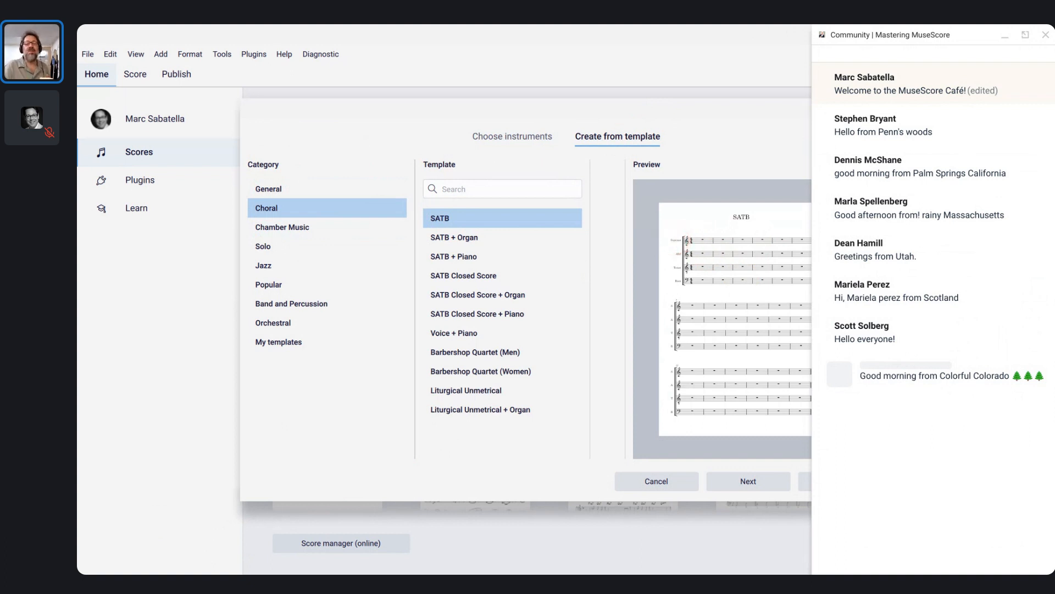
left_click(459, 280)
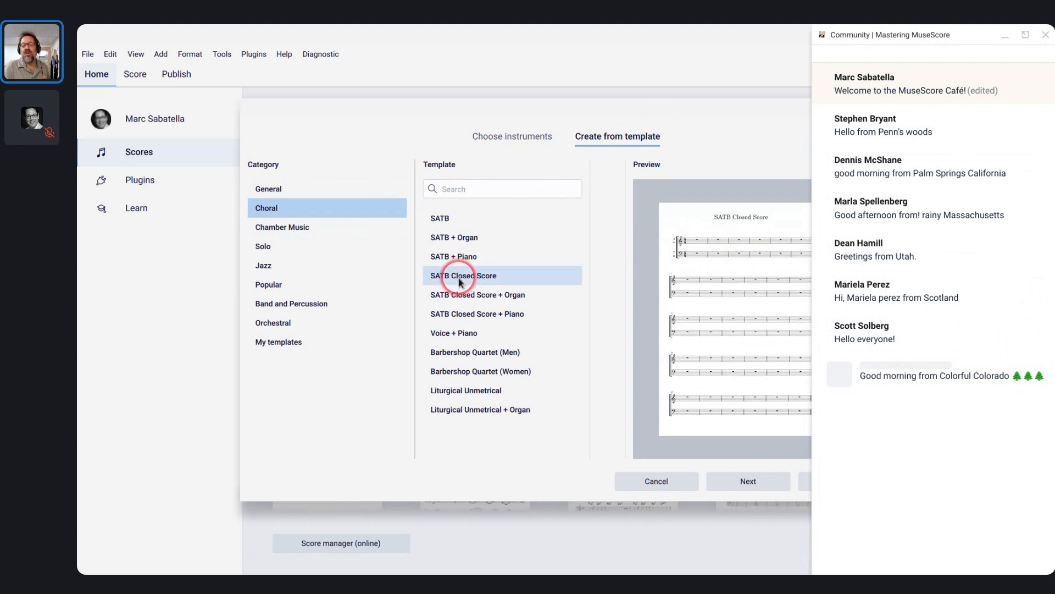
left_click(694, 245)
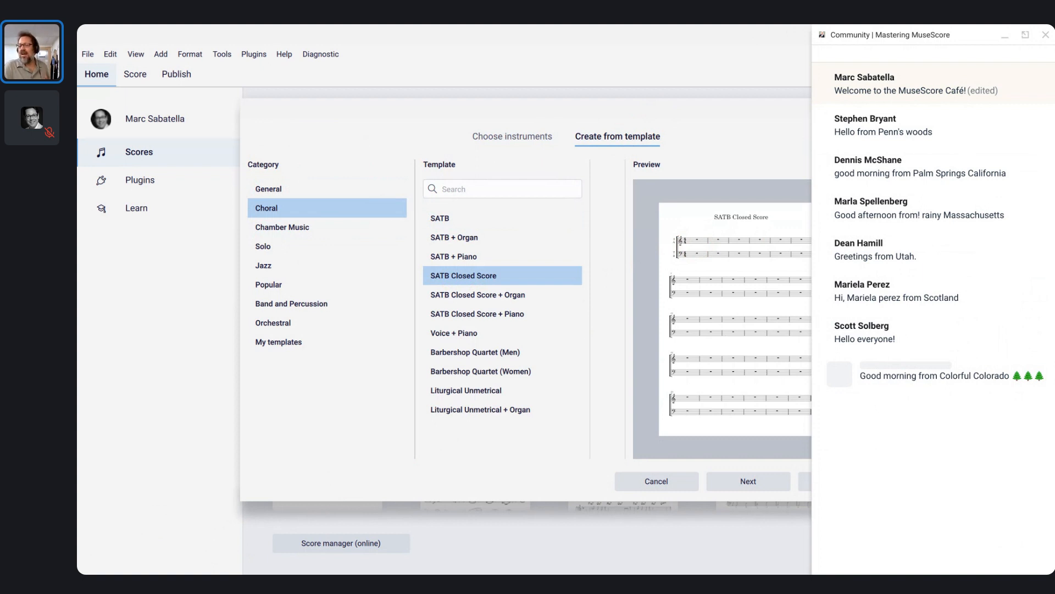
left_click_drag(638, 108, 576, 108)
left_click(630, 268)
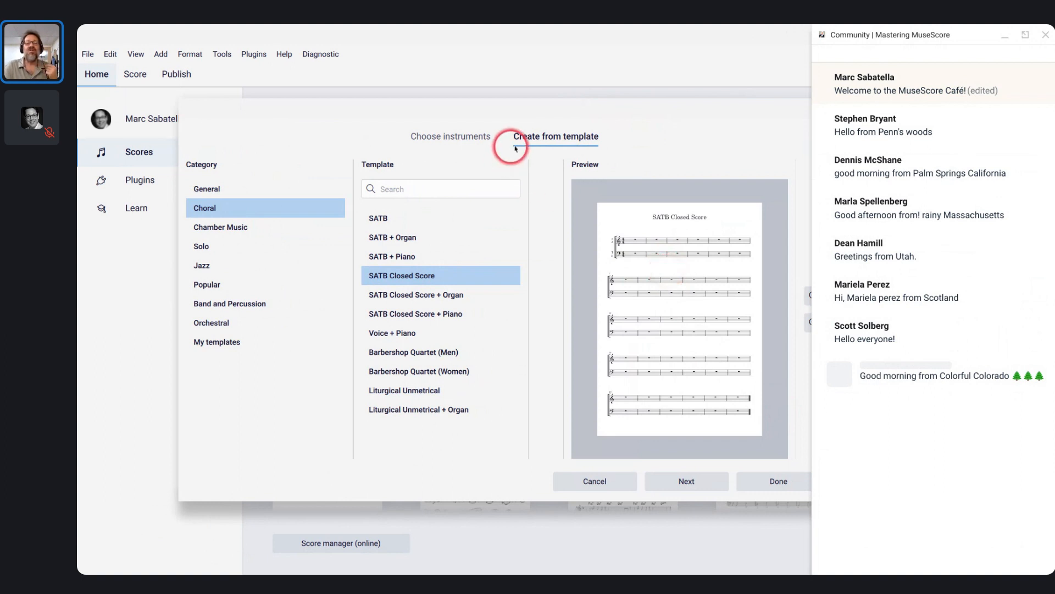
Choose the Grand Staff template from the General category and continue to the additional score information.
left_click(245, 186)
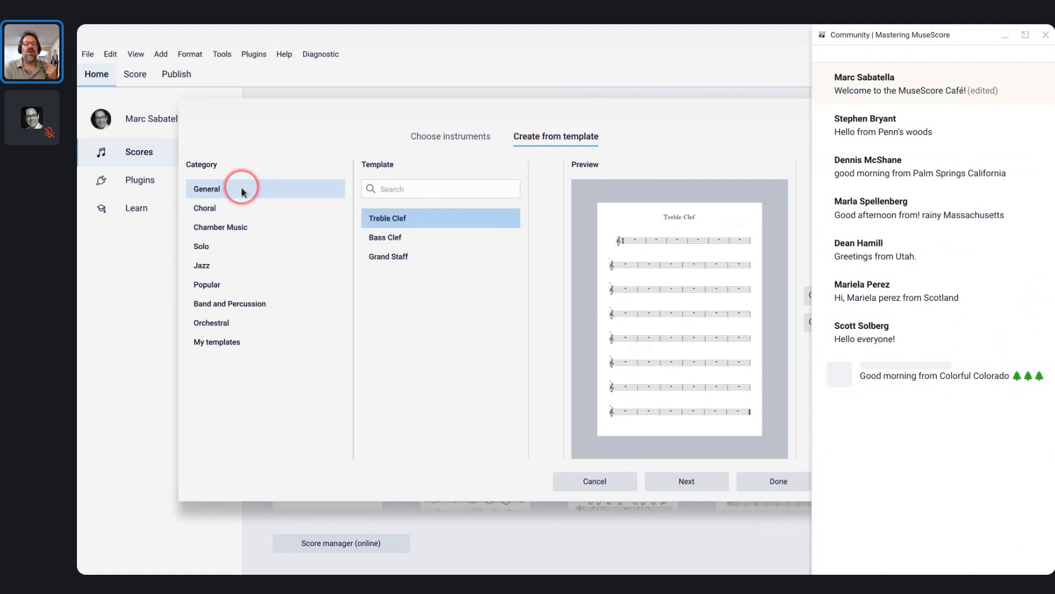
left_click(422, 261)
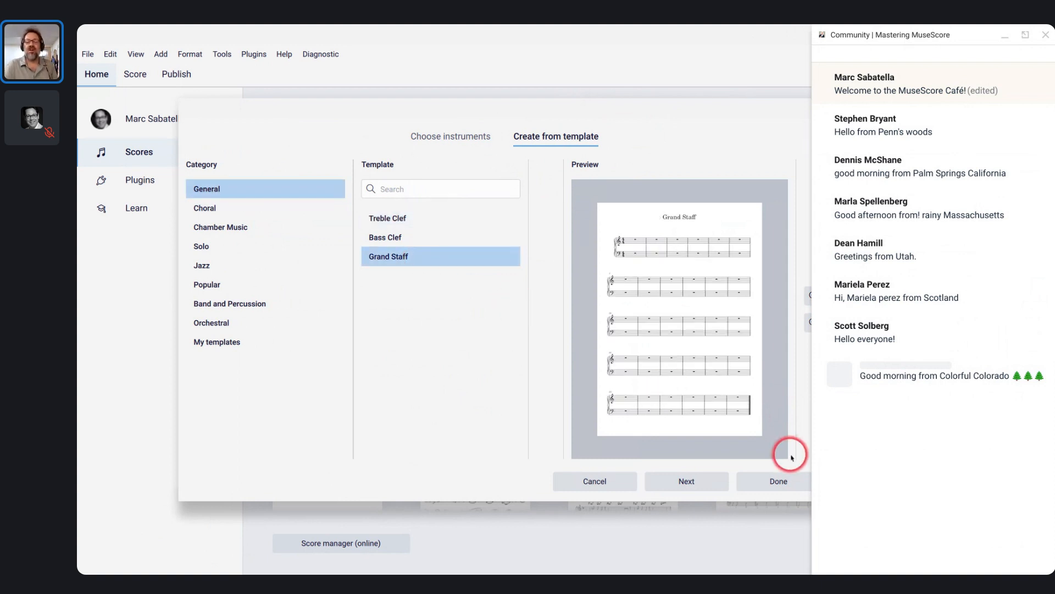
left_click(677, 484)
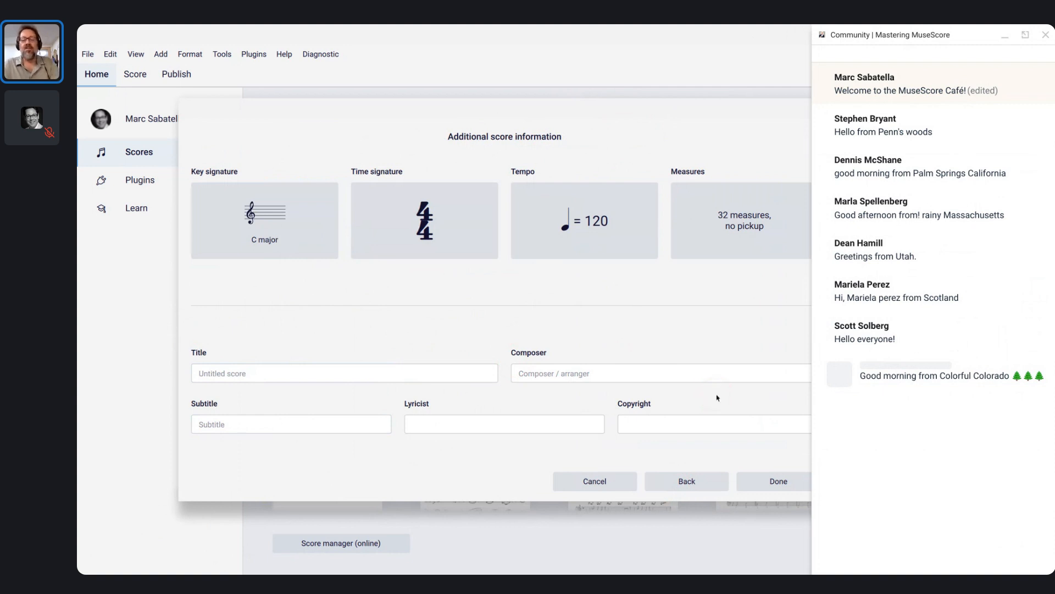
Switch to the Abide With Me score in the browser and check its key and time signatures.
key("alt+Tab")
key("alt+Tab")
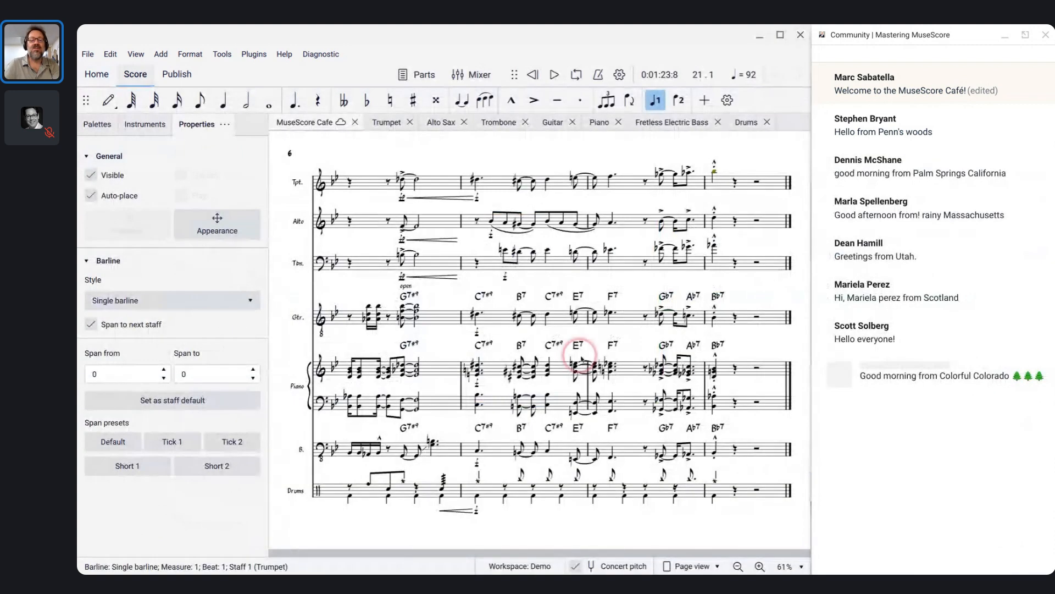
key("alt+Tab")
key("alt+Tab")
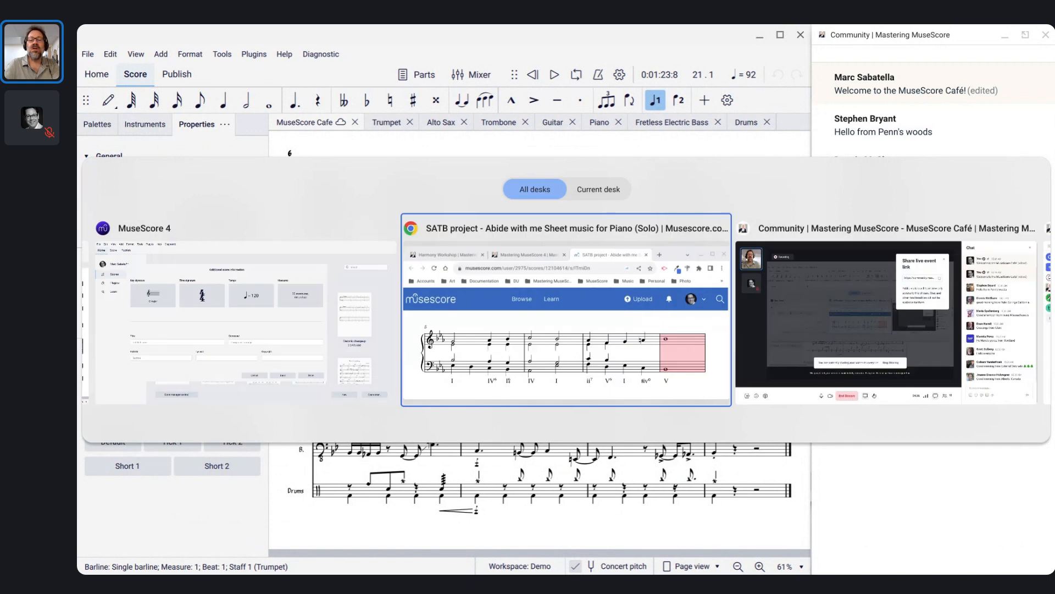
scroll(288, 402, "up", 5)
scroll(288, 403, "down", 3)
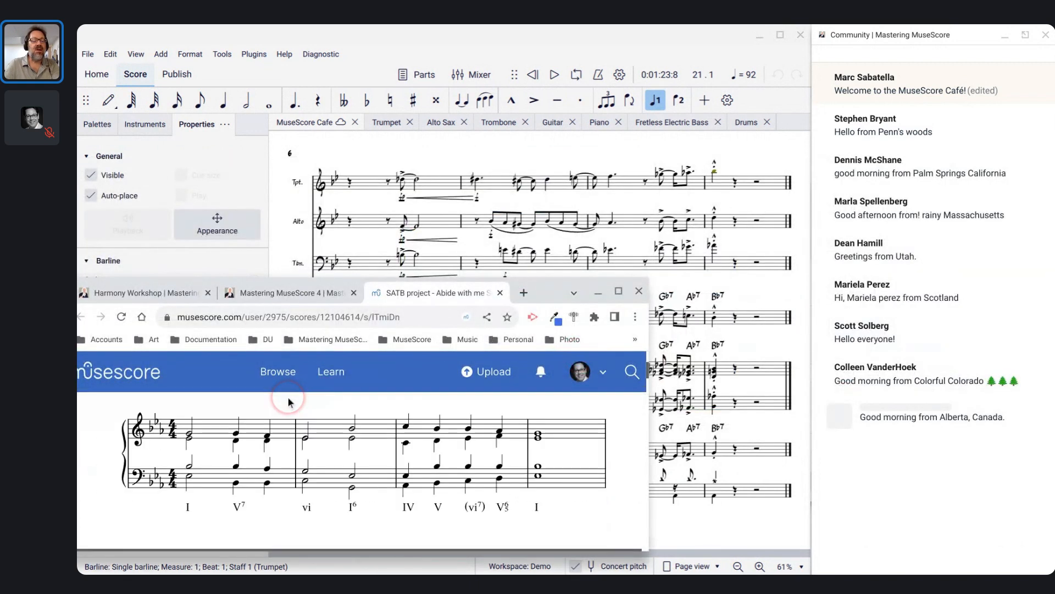
left_click(180, 428)
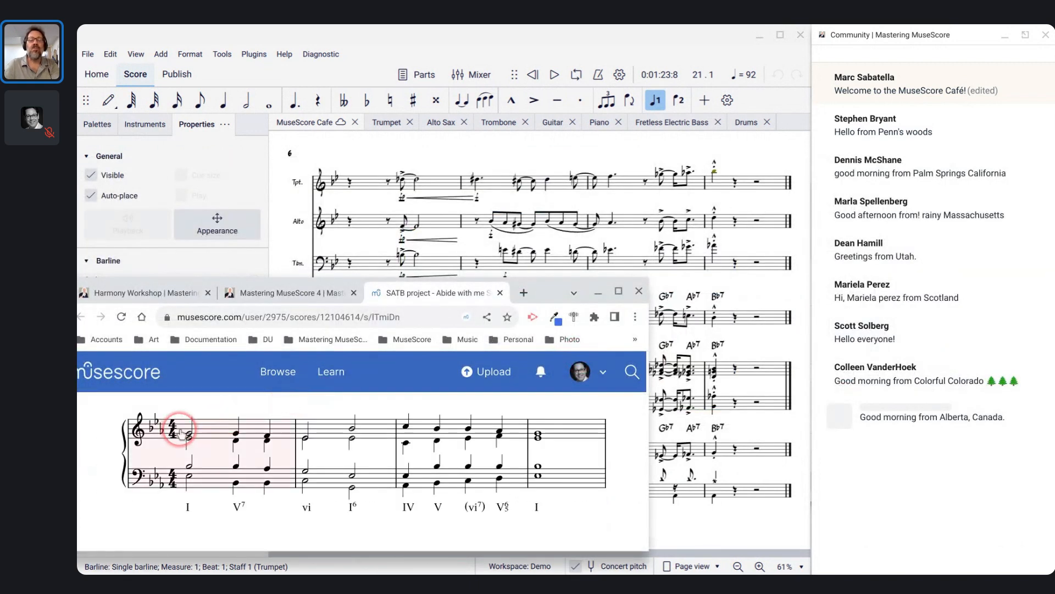
Switch back to the new score setup in MuseScore and set the key signature to E♭ major.
key("alt+Tab")
key("alt+Tab")
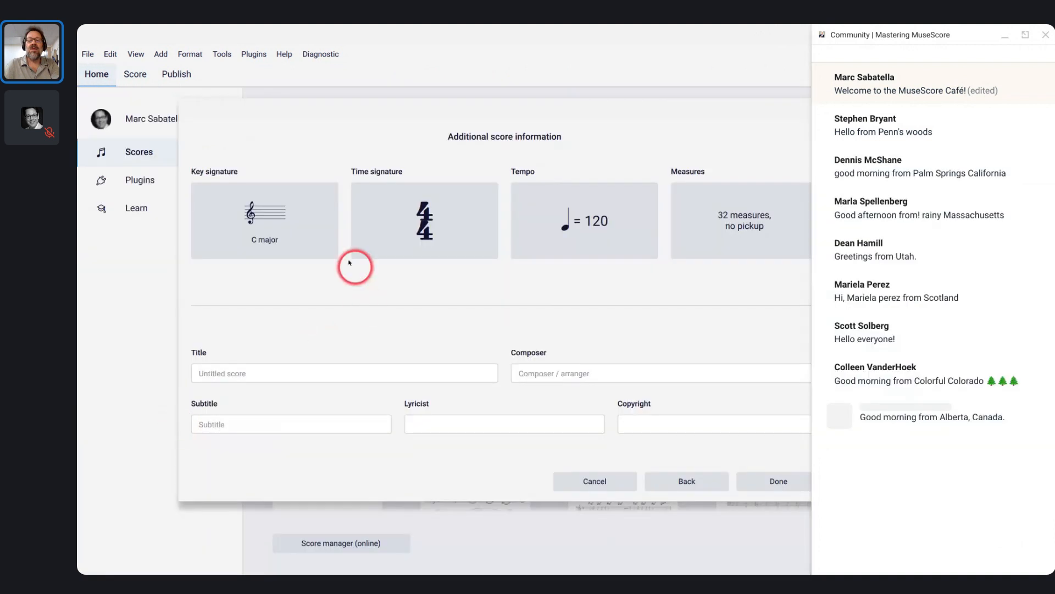
left_click(275, 228)
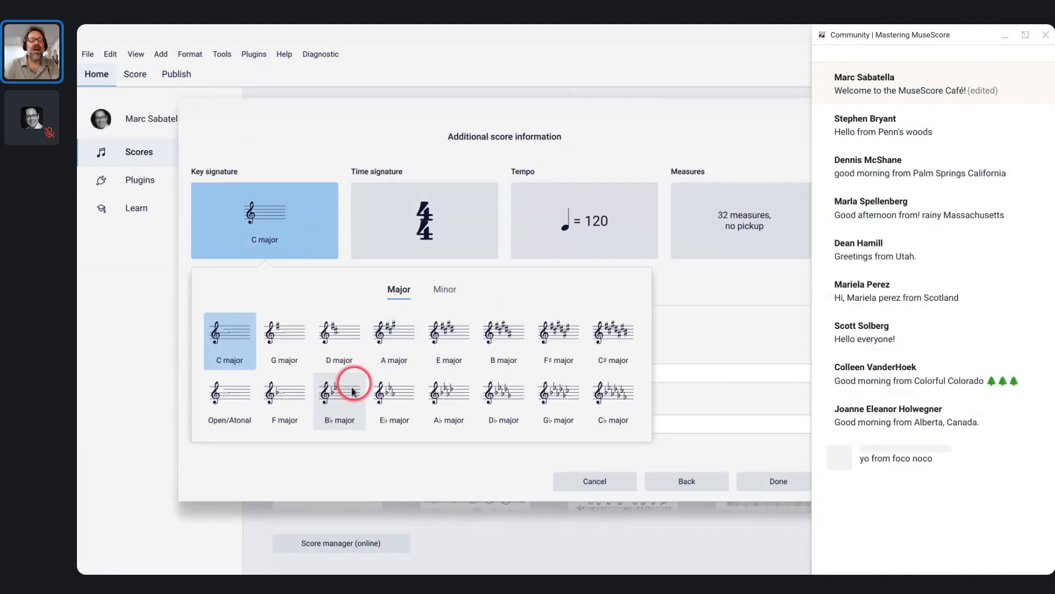
left_click(398, 393)
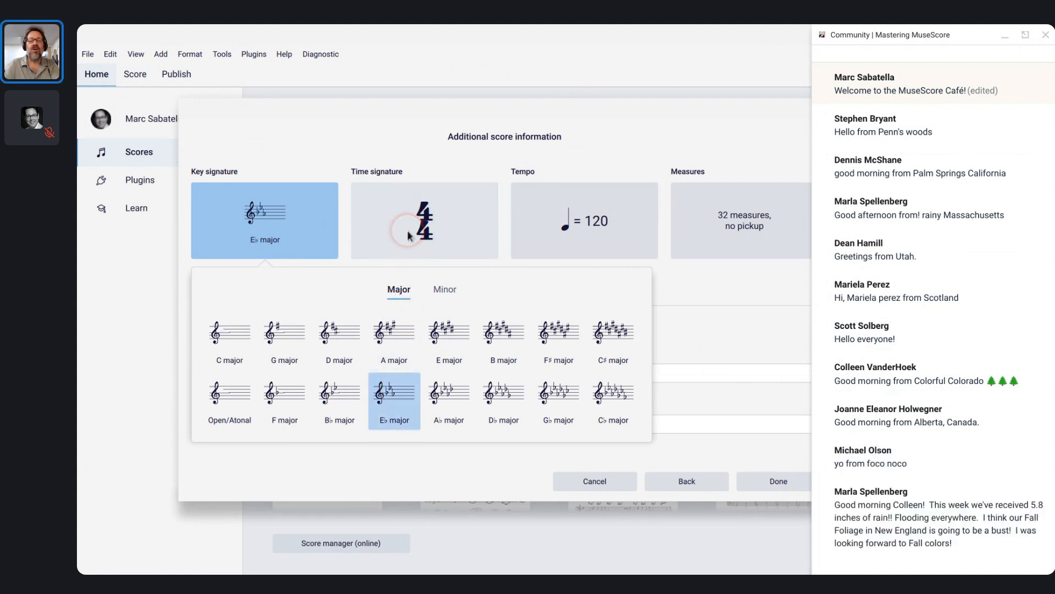
Enable the tempo marking on the score and set it to quarter note = 108.
left_click(577, 223)
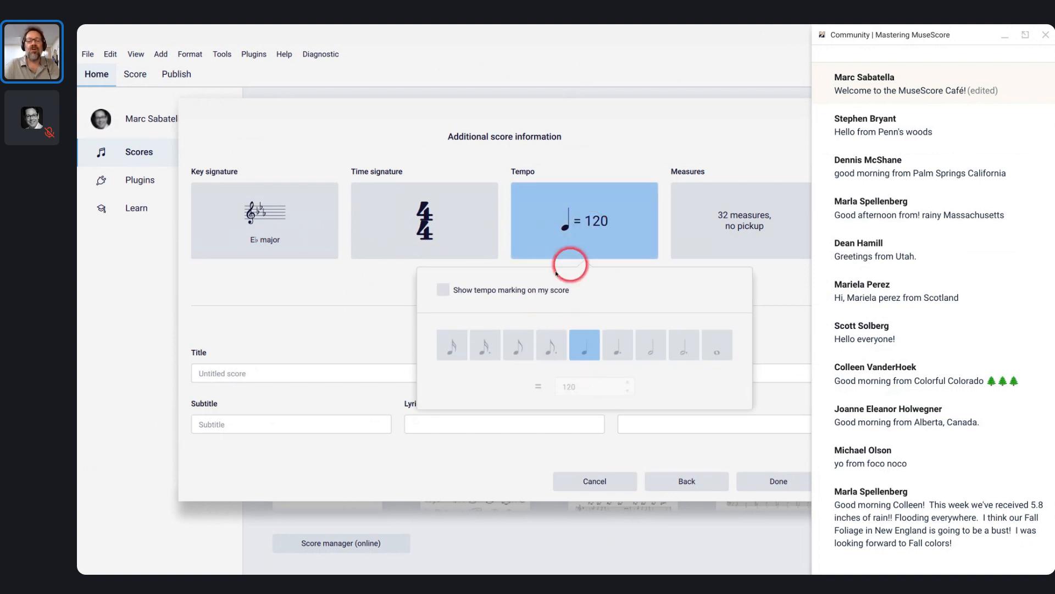
left_click(444, 291)
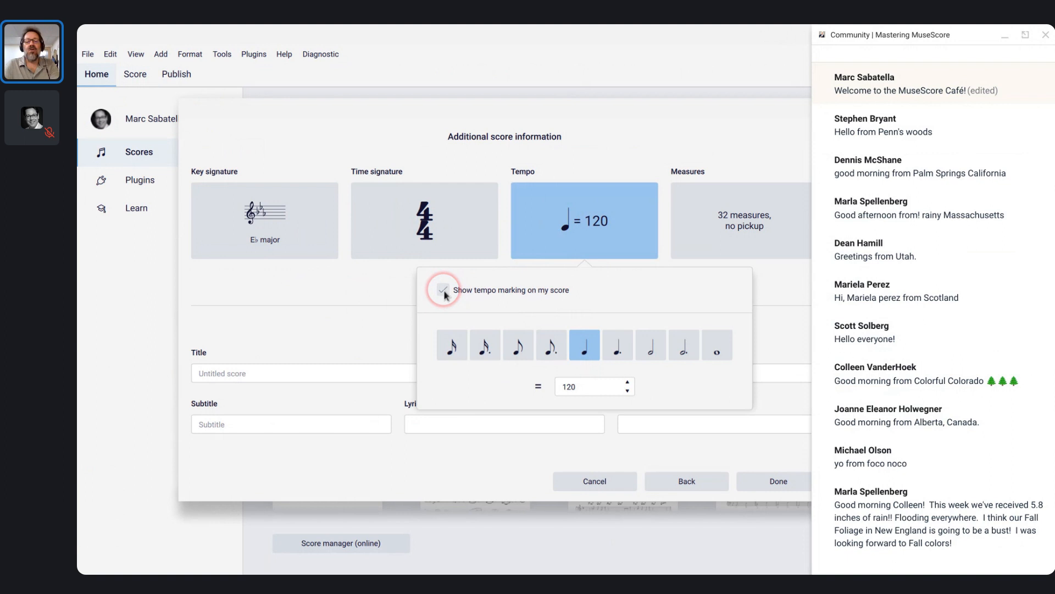
left_click(588, 383)
key("BackSpace")
key("BackSpace")
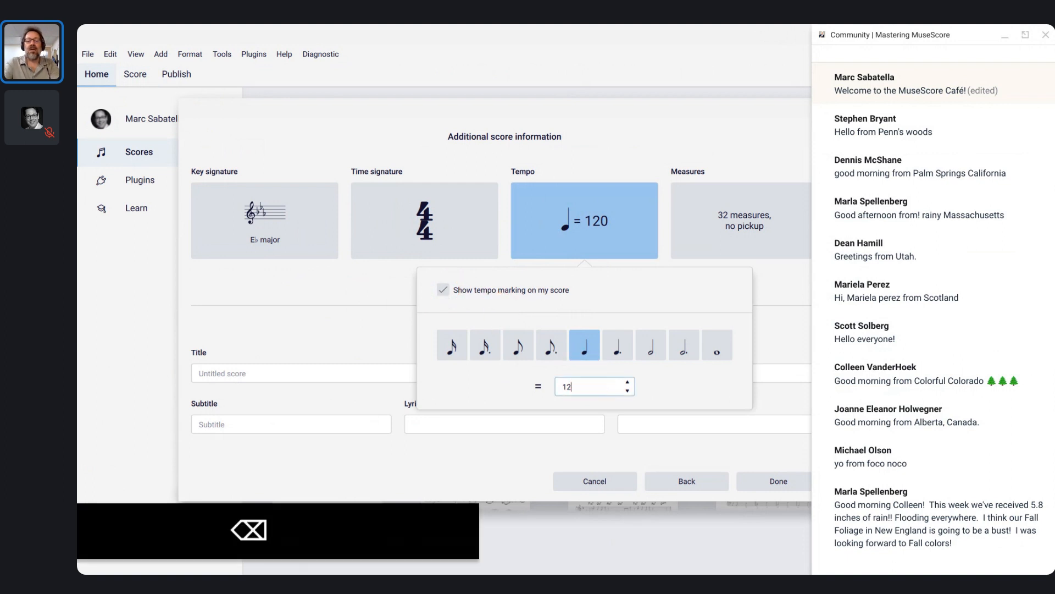
type("08")
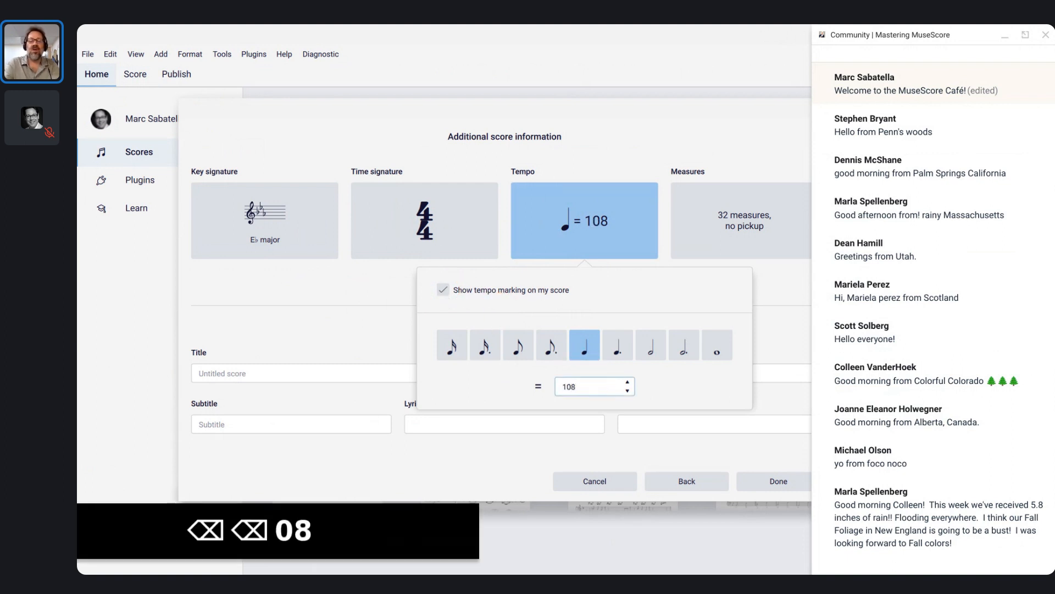
key("Return")
left_click(771, 292)
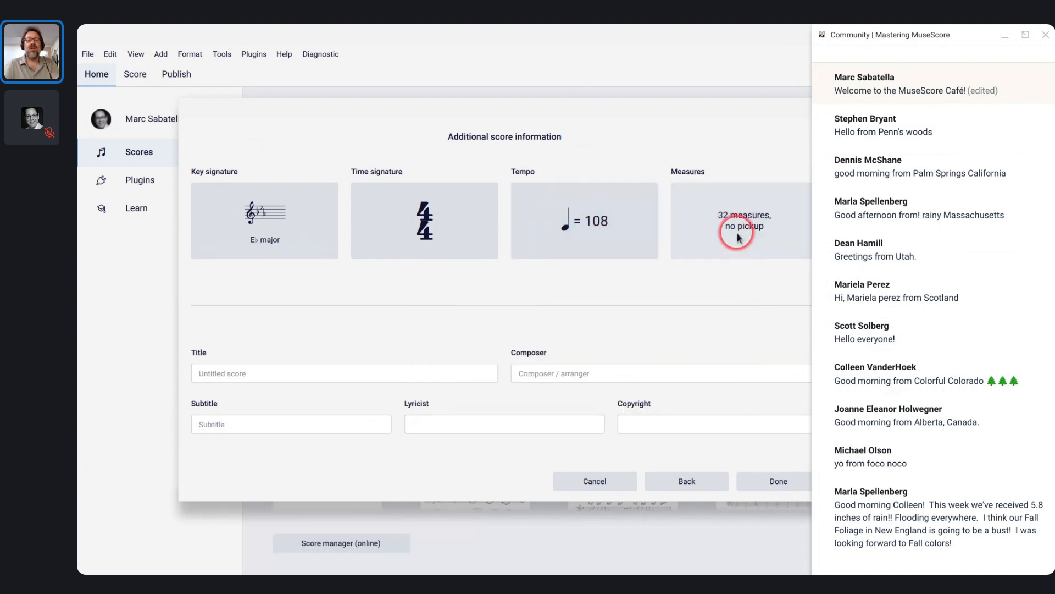
Finish the setup and create the new grand staff score, leaving the title and composer details blank.
left_click(644, 425)
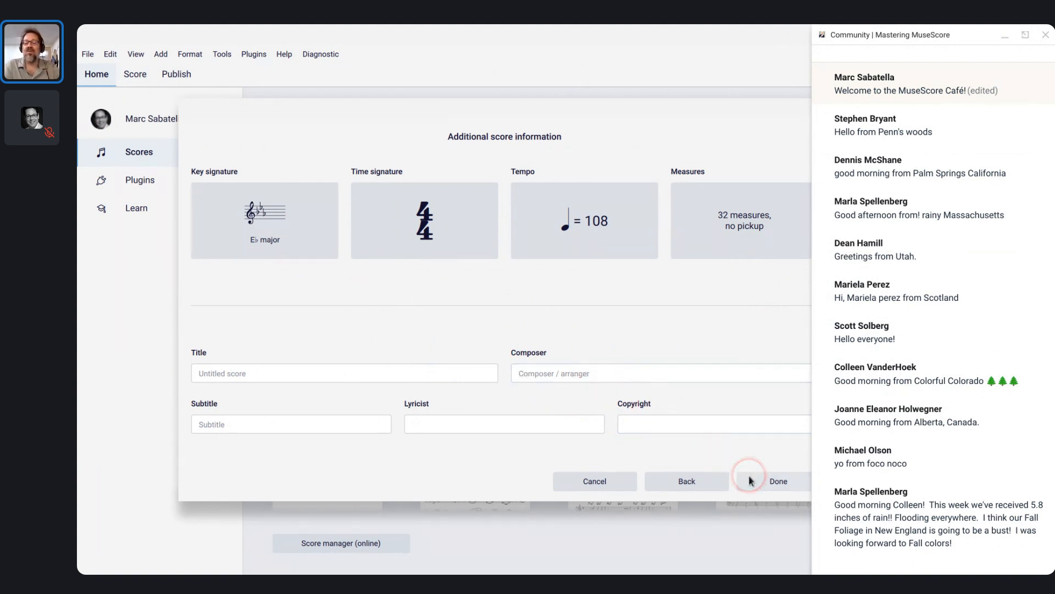
left_click(750, 480)
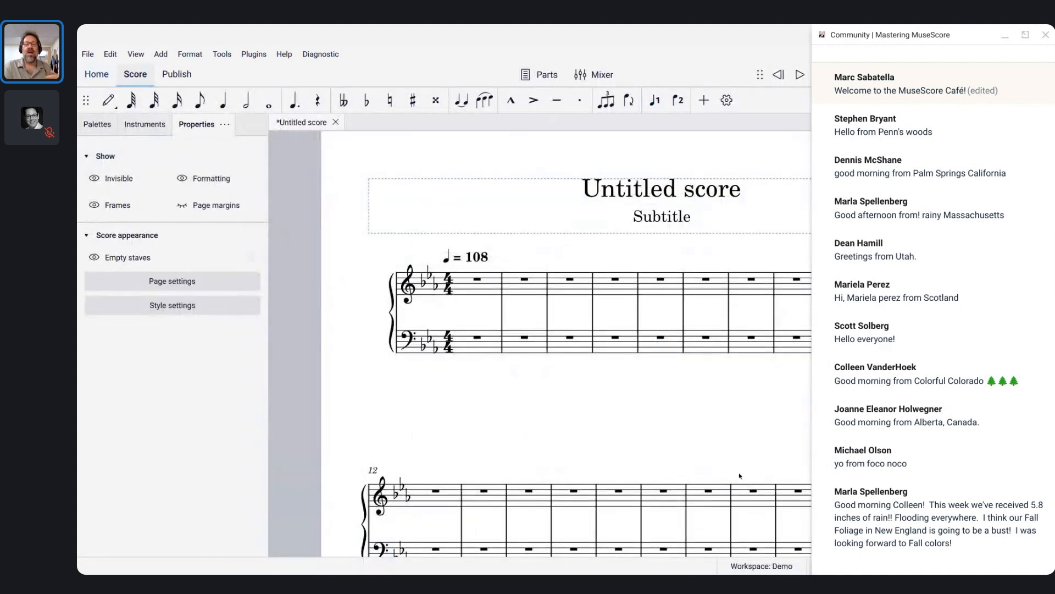
left_click(708, 441)
key("ctrl+minus")
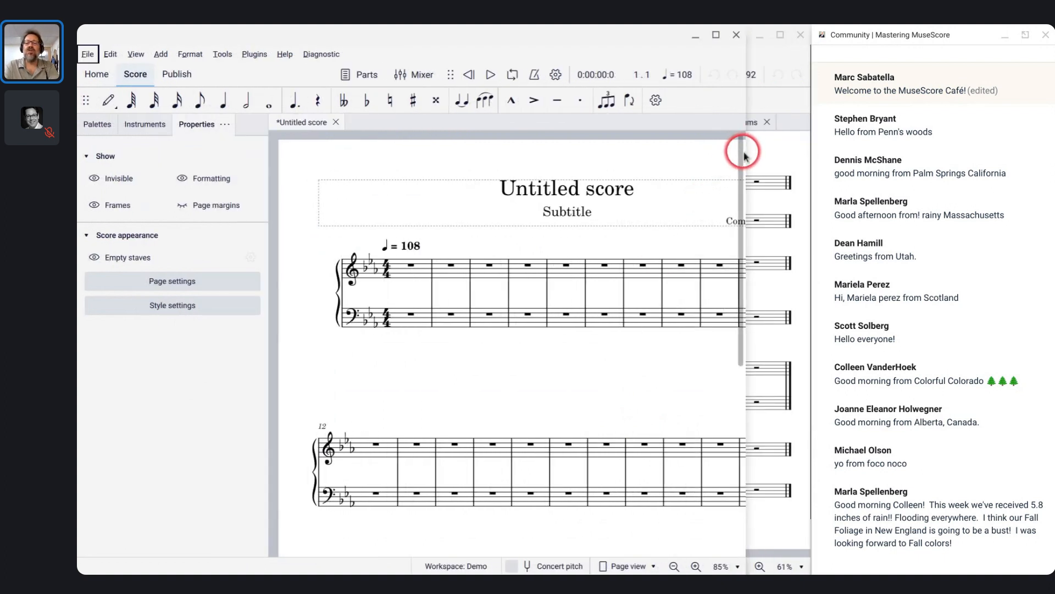
Widen the score window up to the edge of the chat and minimize the community window covering the chat.
left_click_drag(747, 160, 812, 183)
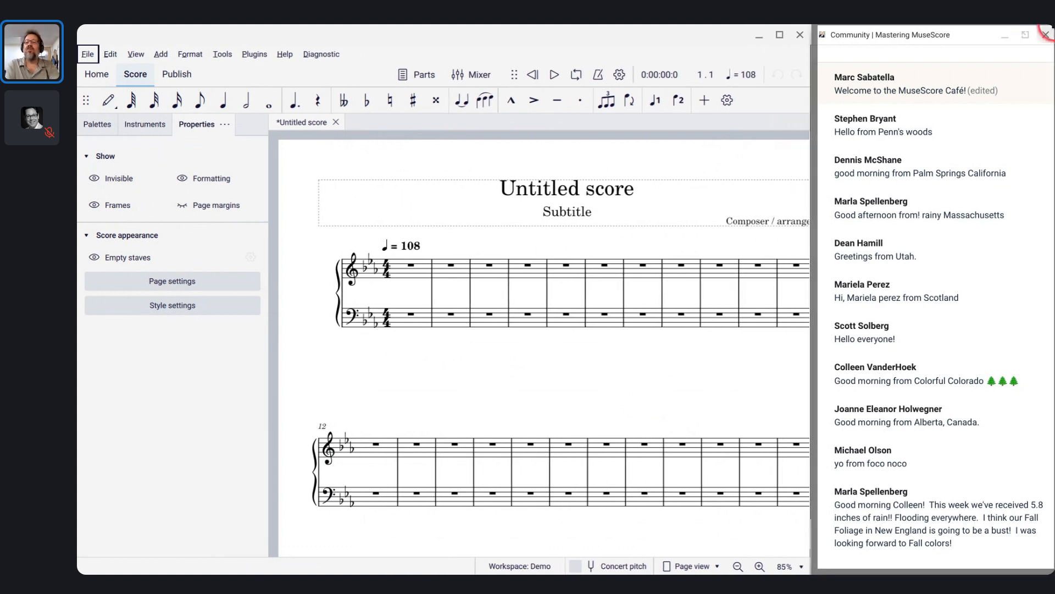
left_click(1004, 37)
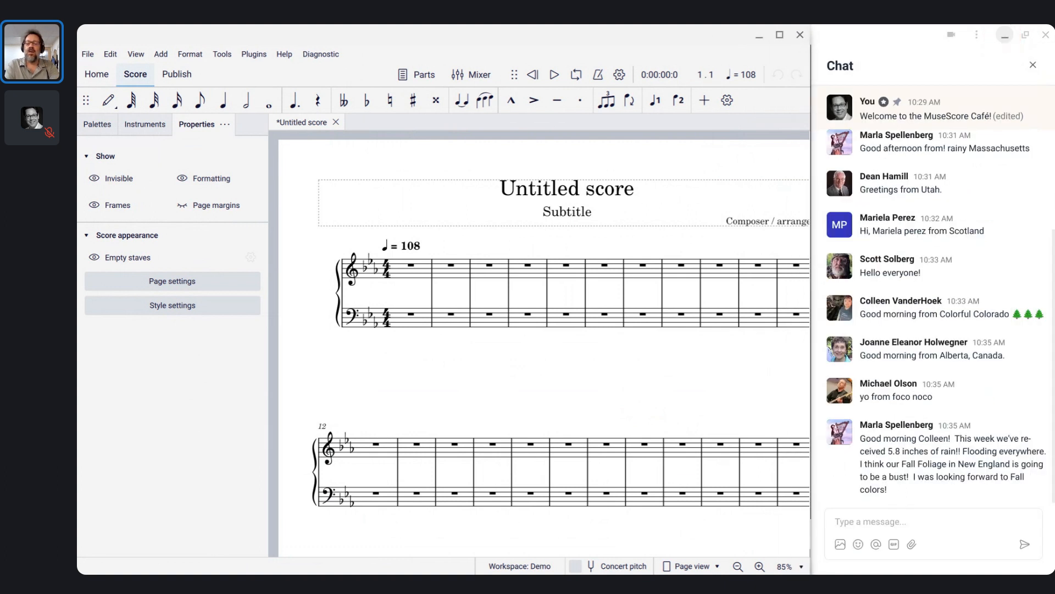
key("alt+Tab")
left_click(606, 329)
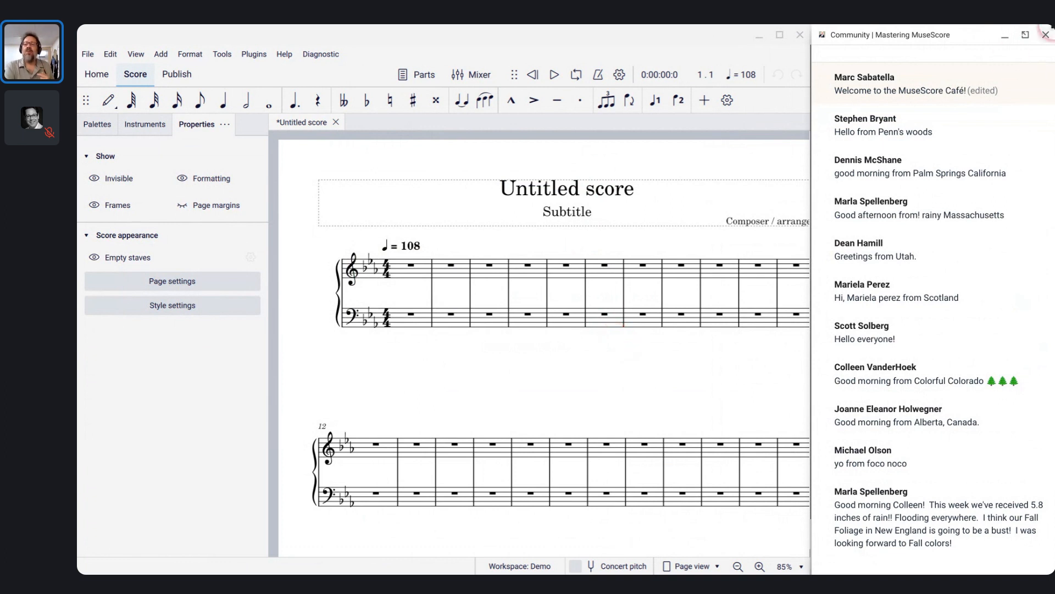
left_click(1004, 40)
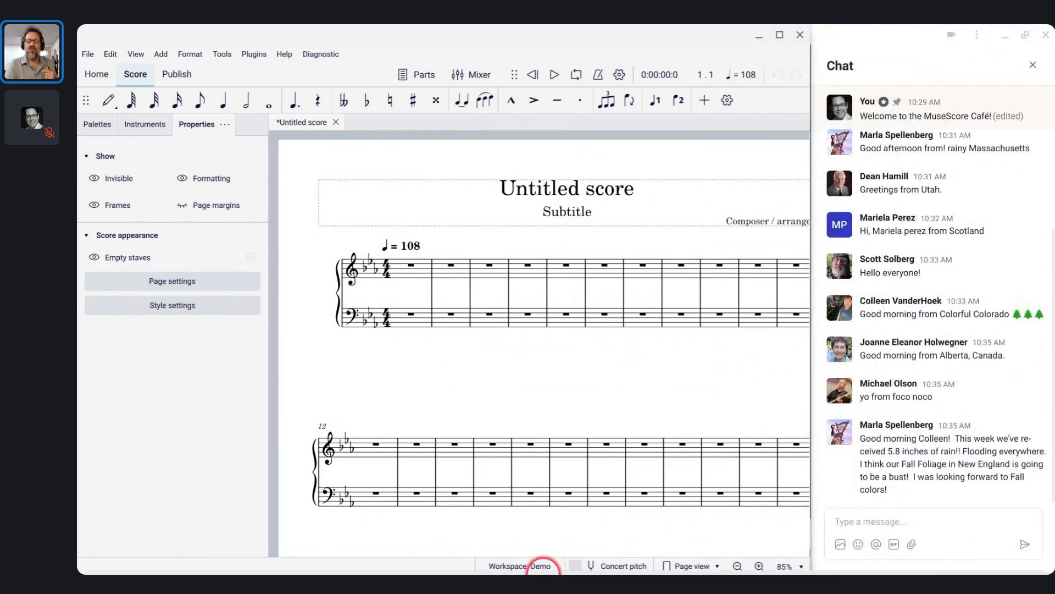
Switch to the browser window with the Abide With Me score, float it over the new score and enlarge it.
mouse_move(541, 569)
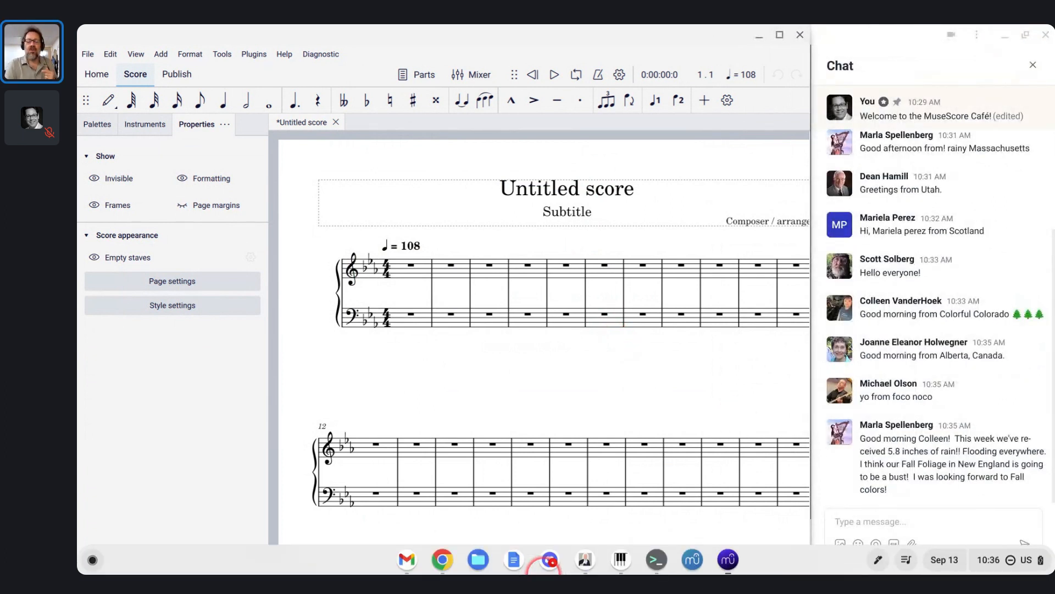
left_click(439, 566)
left_click(472, 521)
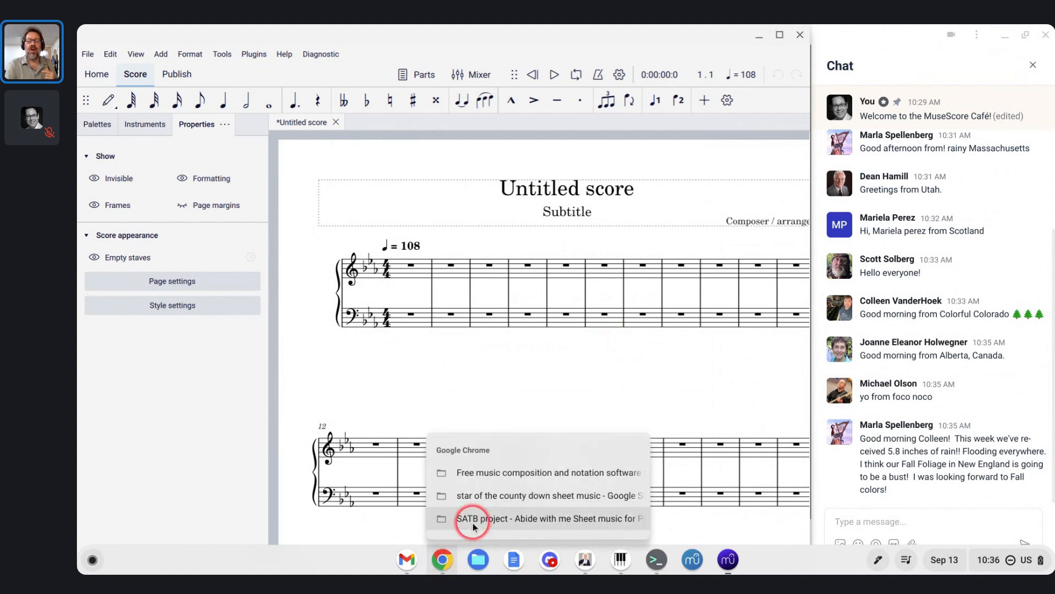
mouse_move(619, 291)
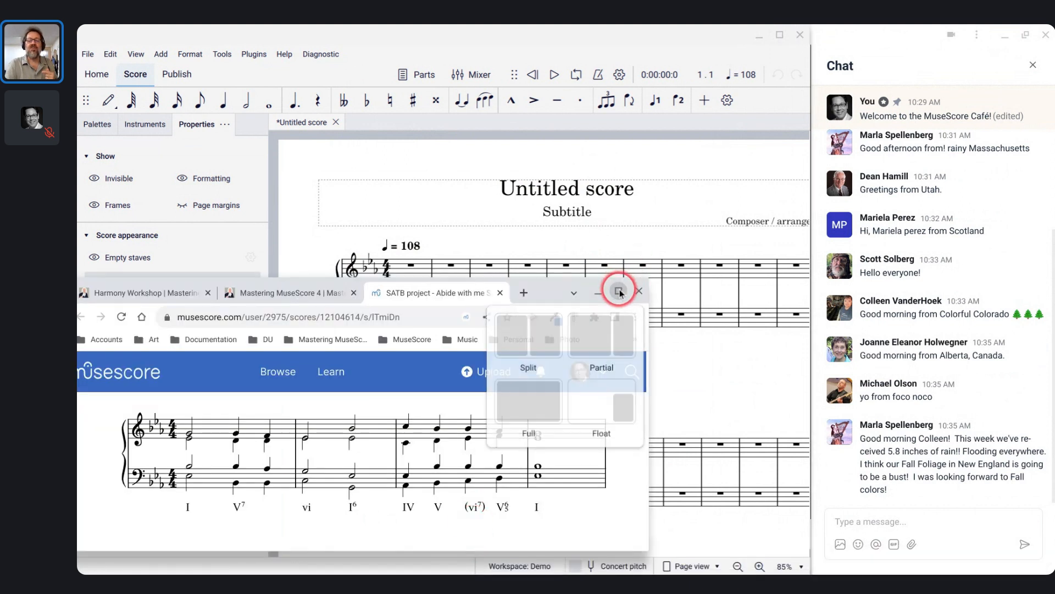
left_click(595, 418)
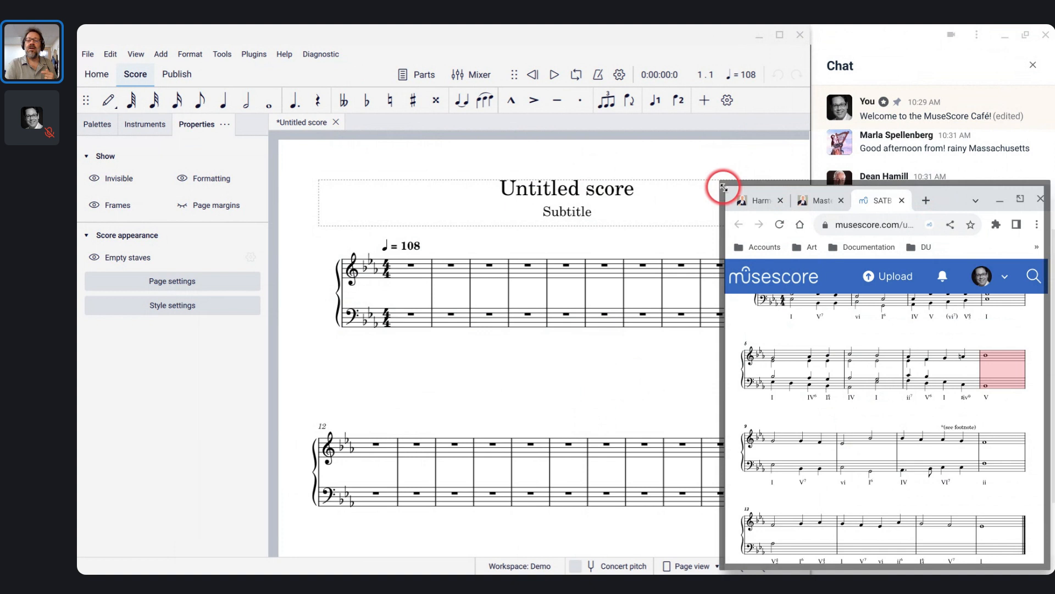
left_click_drag(723, 188, 439, 349)
Bring the hymn's first four measures into view and place the browser window beneath the new score's first system, clear of most of the chat.
scroll(626, 550, "down", 2)
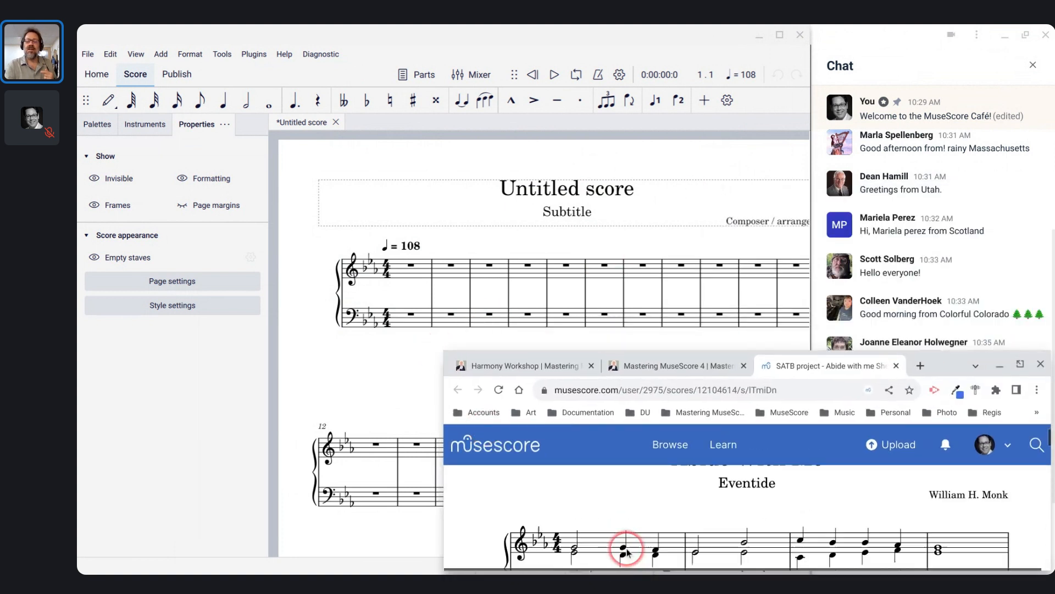
scroll(626, 550, "down", 2)
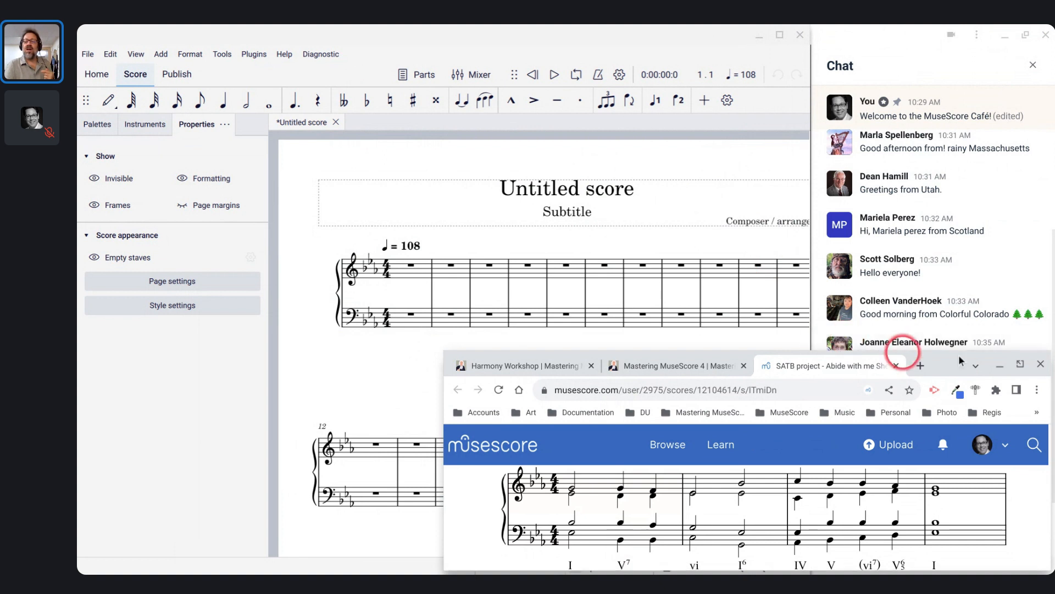
left_click_drag(1012, 361, 952, 368)
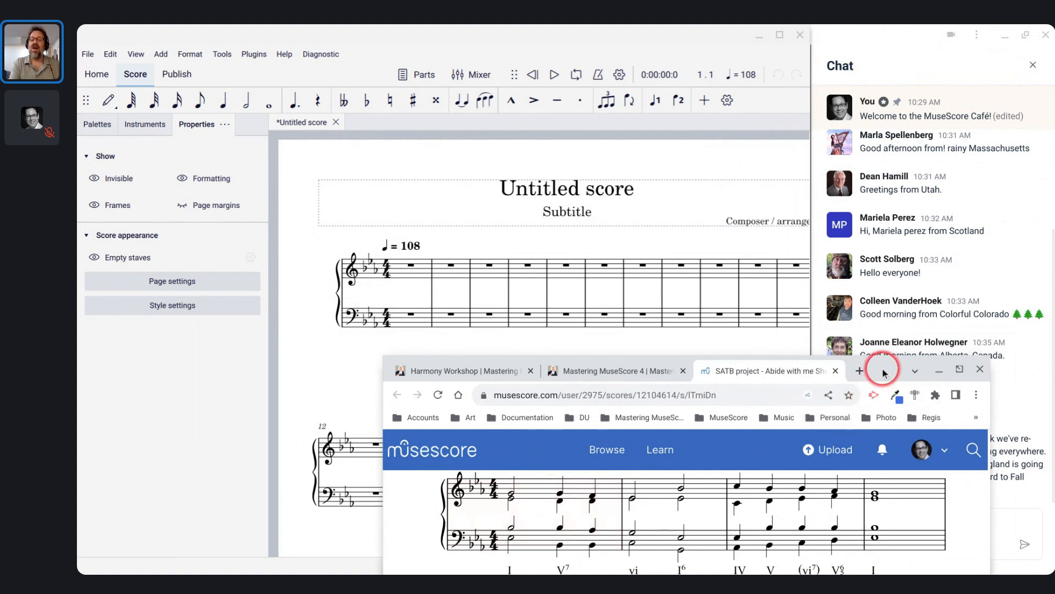
left_click_drag(883, 380, 727, 362)
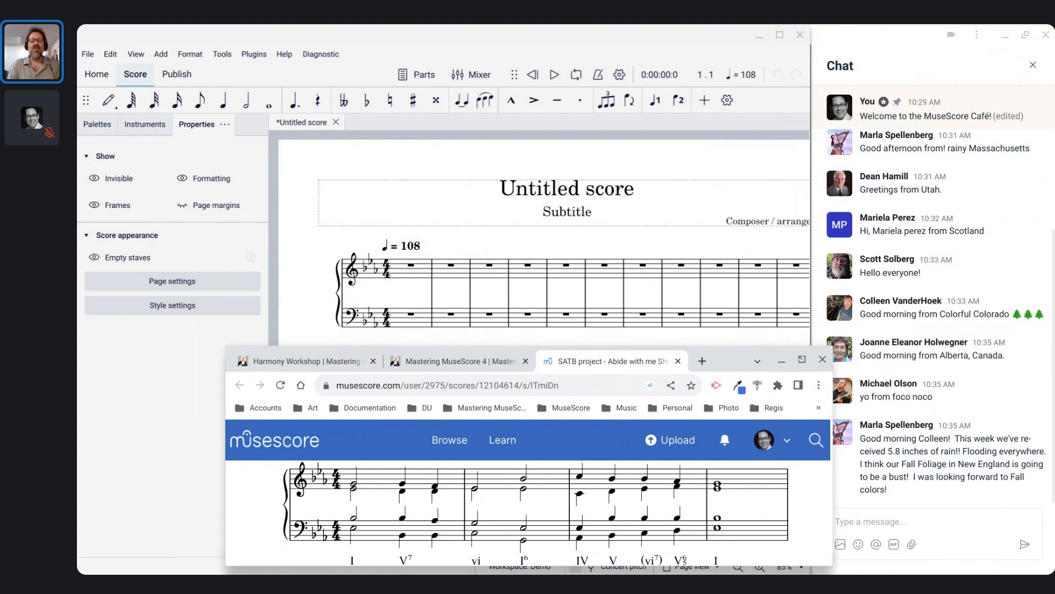
Zoom the new score to 115% and bring its first system fully into view above the browser window.
scroll(342, 256, "up", 3)
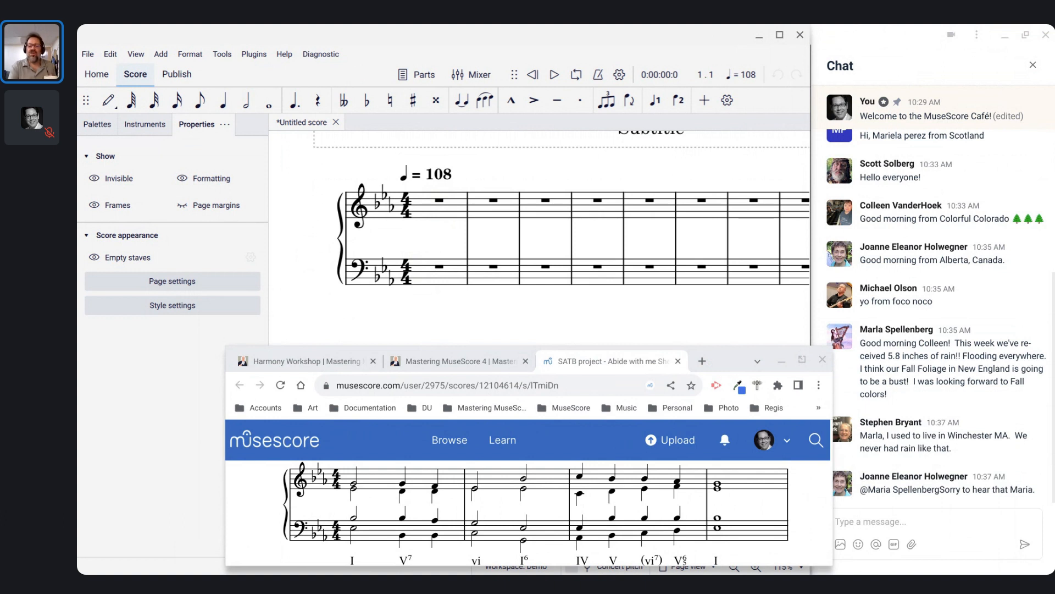
left_click(353, 484)
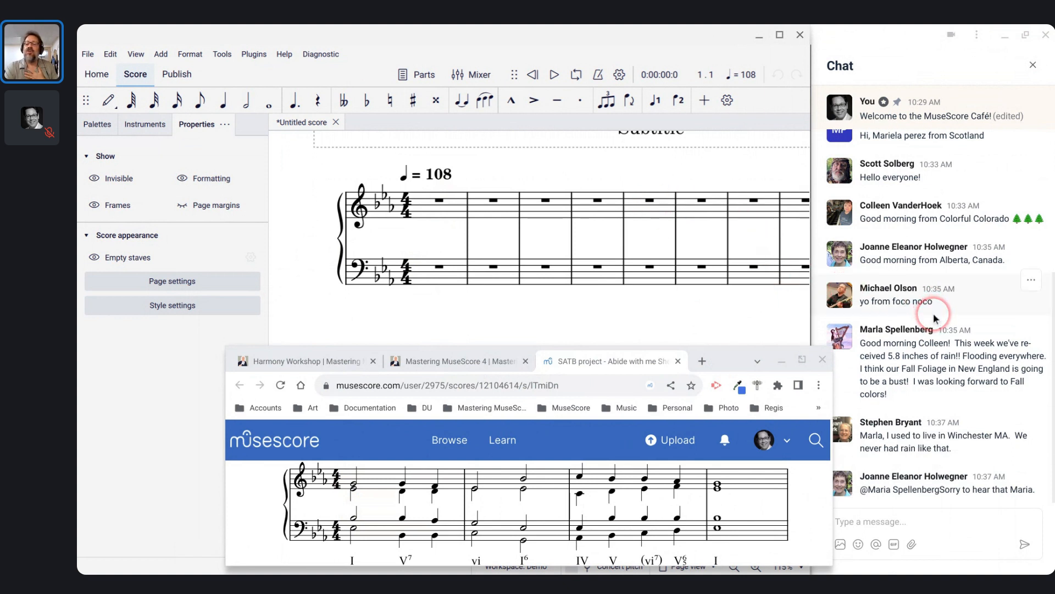
scroll(934, 318, "up", 1)
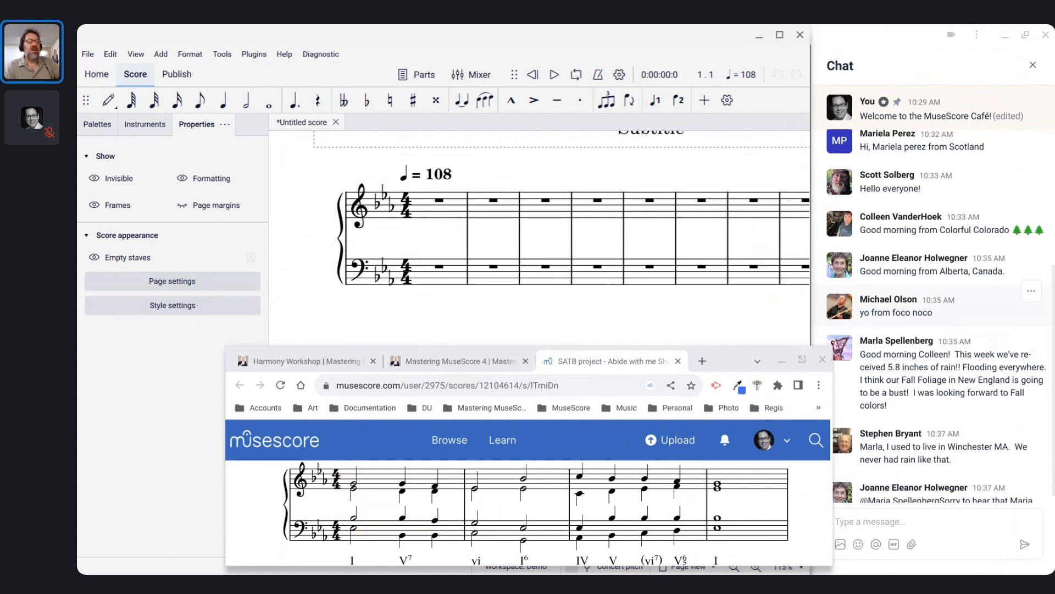
left_click(654, 224)
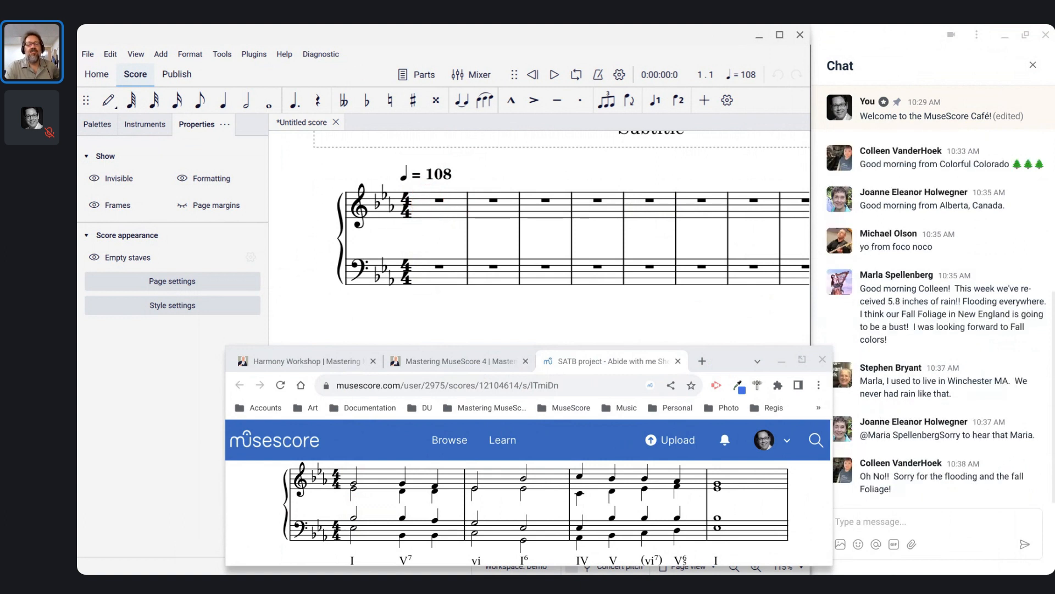
scroll(558, 236, "up", 2)
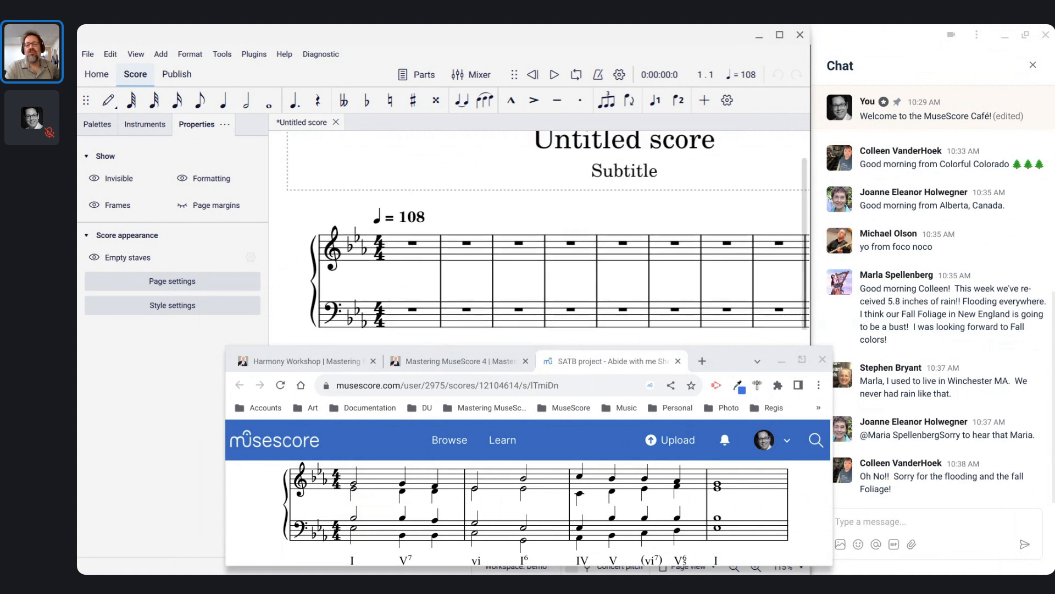
scroll(557, 236, "down", 1)
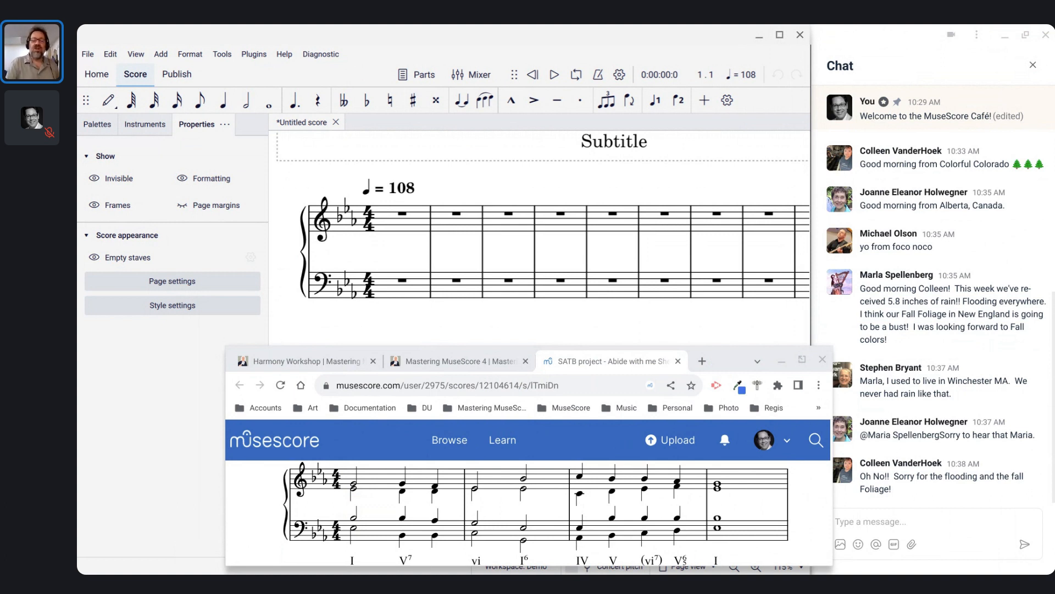
Shift the browser window clear of the chat, keeping the hymn's first four measures readable below the new score.
left_click(199, 272)
left_click(370, 489)
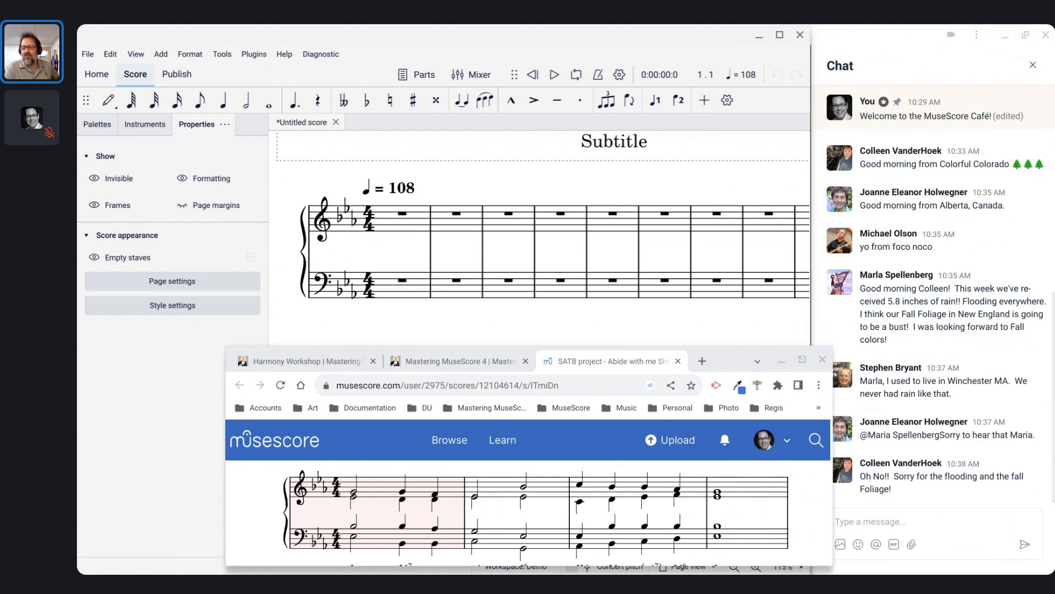
left_click_drag(728, 361, 685, 352)
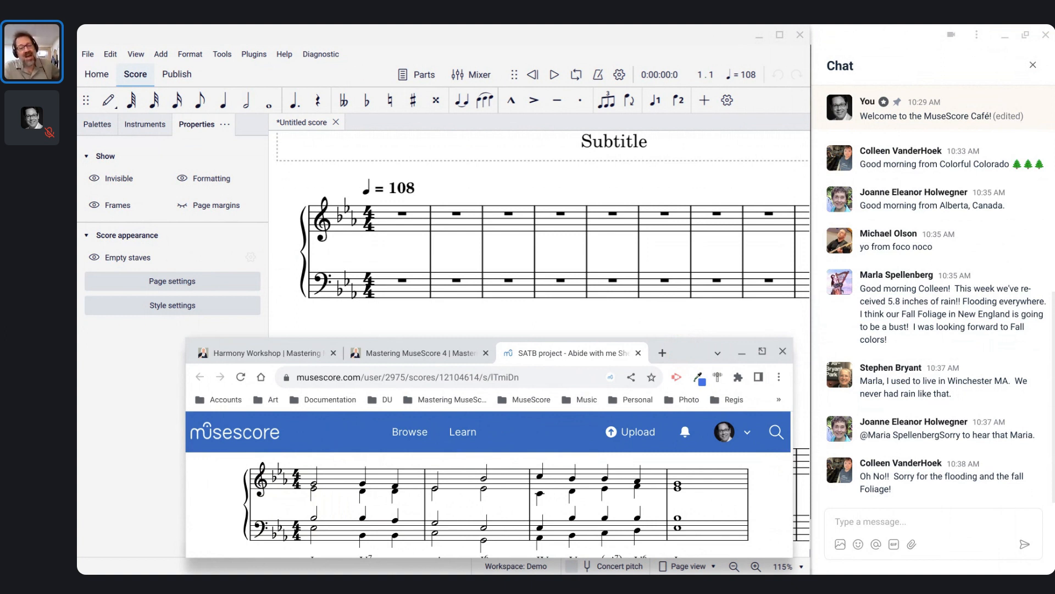
left_click(684, 350)
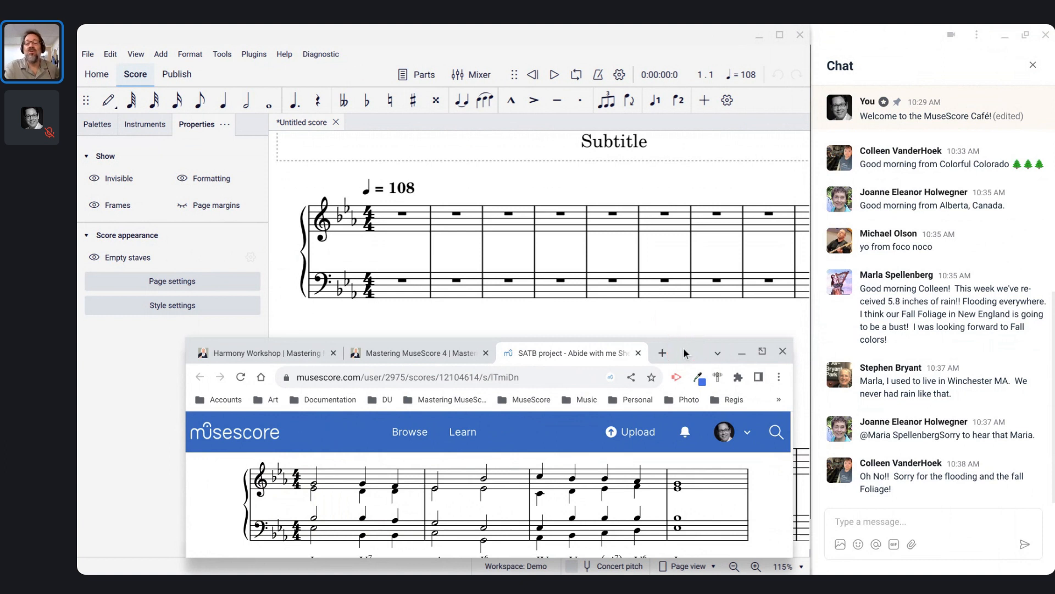
Examine the soprano and alto lines in the hymn's first four measures, comparing their rhythms and pitches.
left_click(355, 440)
left_click(317, 476)
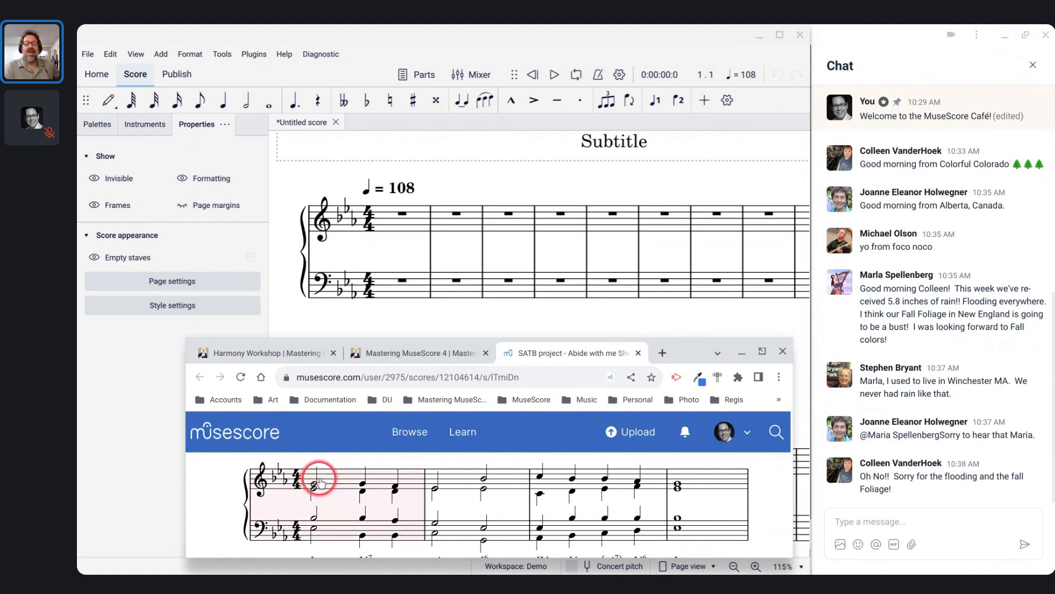
left_click(387, 485)
left_click(476, 473)
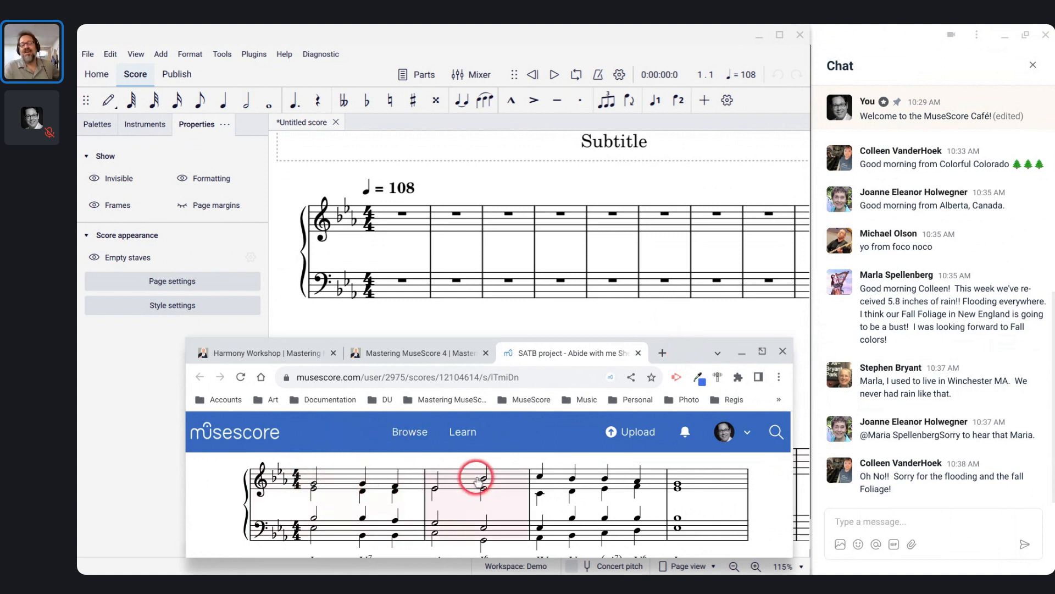
left_click(323, 504)
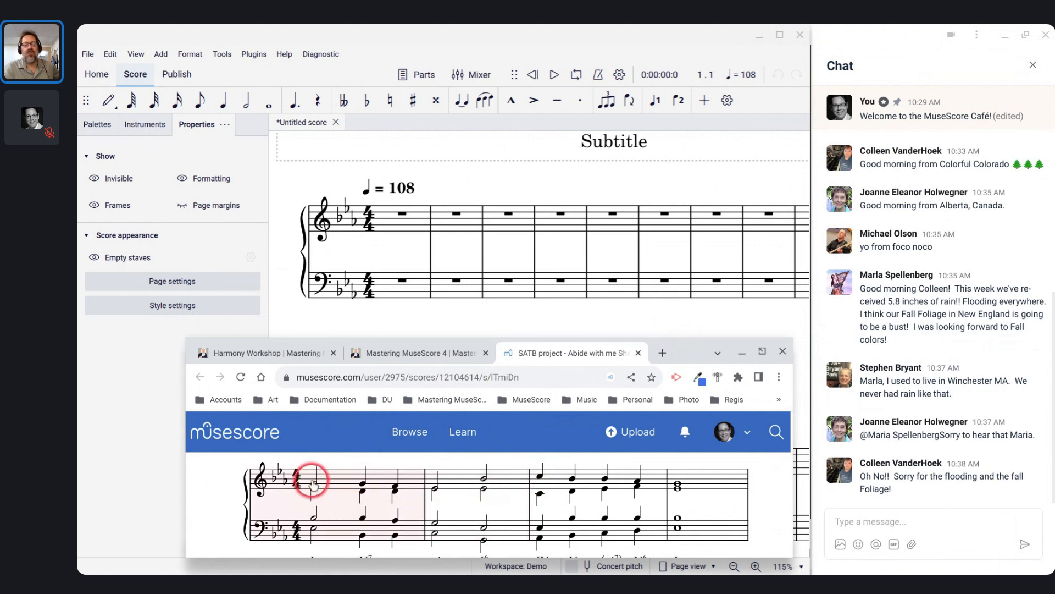
left_click(360, 489)
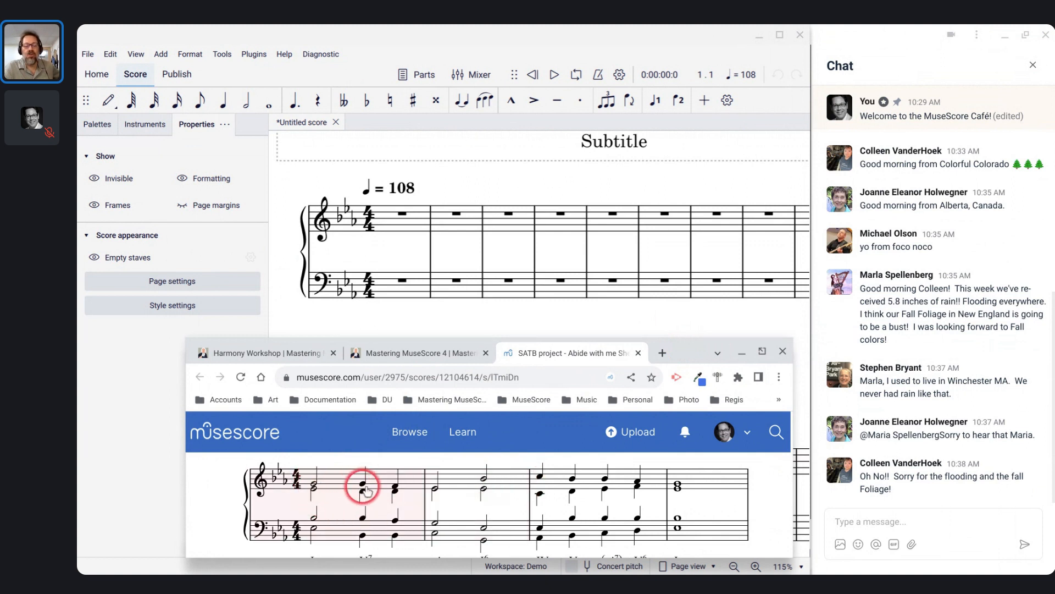
left_click(438, 488)
left_click(493, 482)
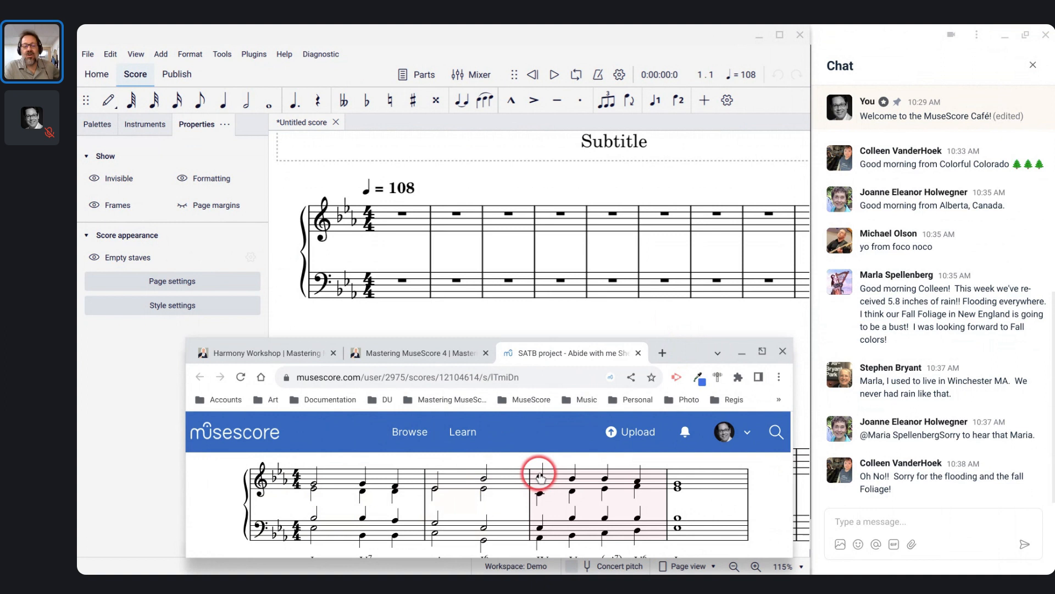
left_click(697, 483)
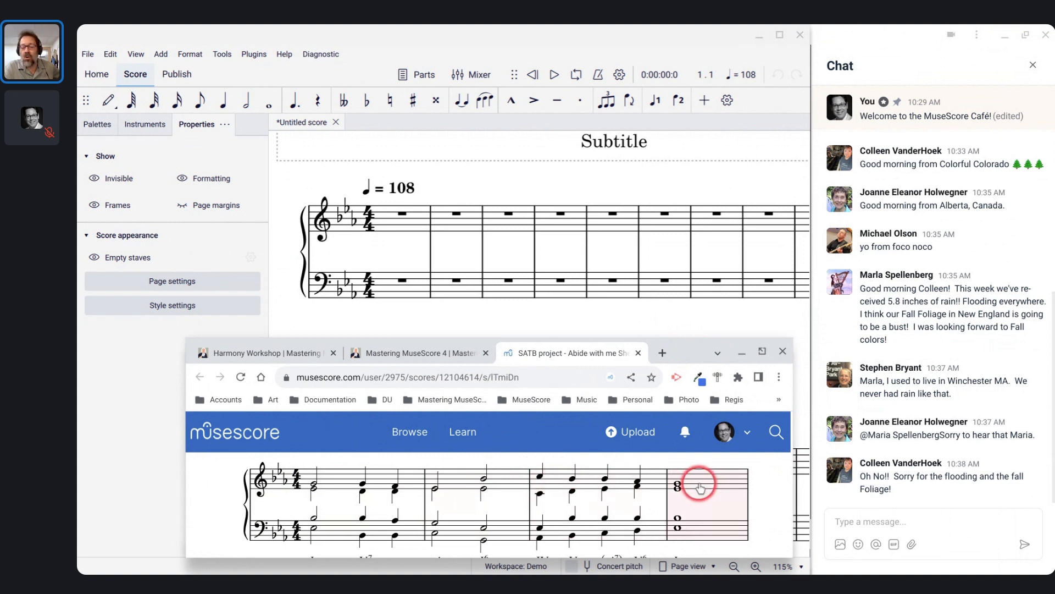
left_click(652, 484)
left_click(409, 479)
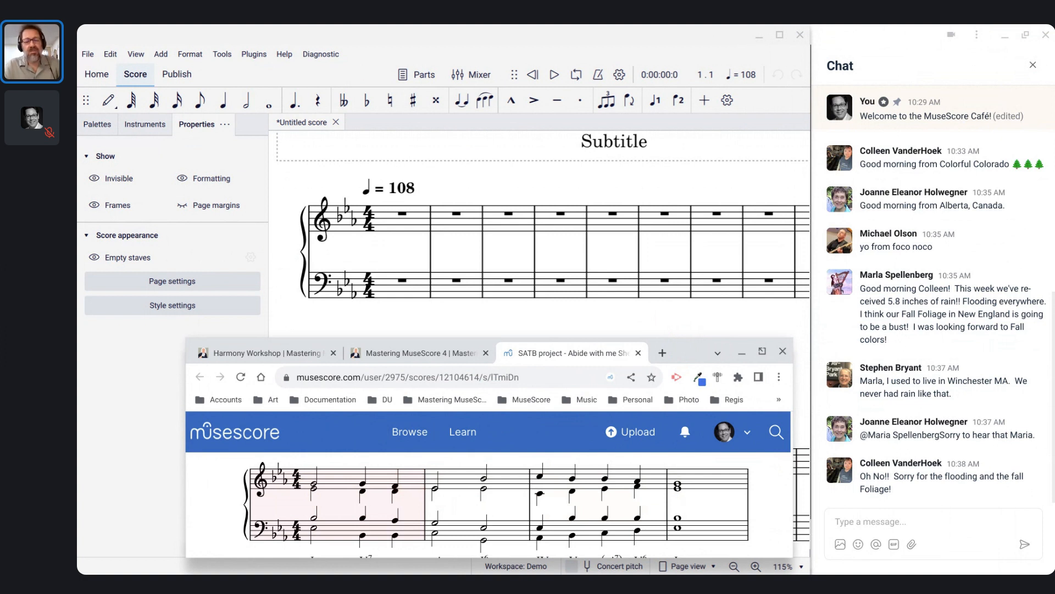
left_click(349, 478)
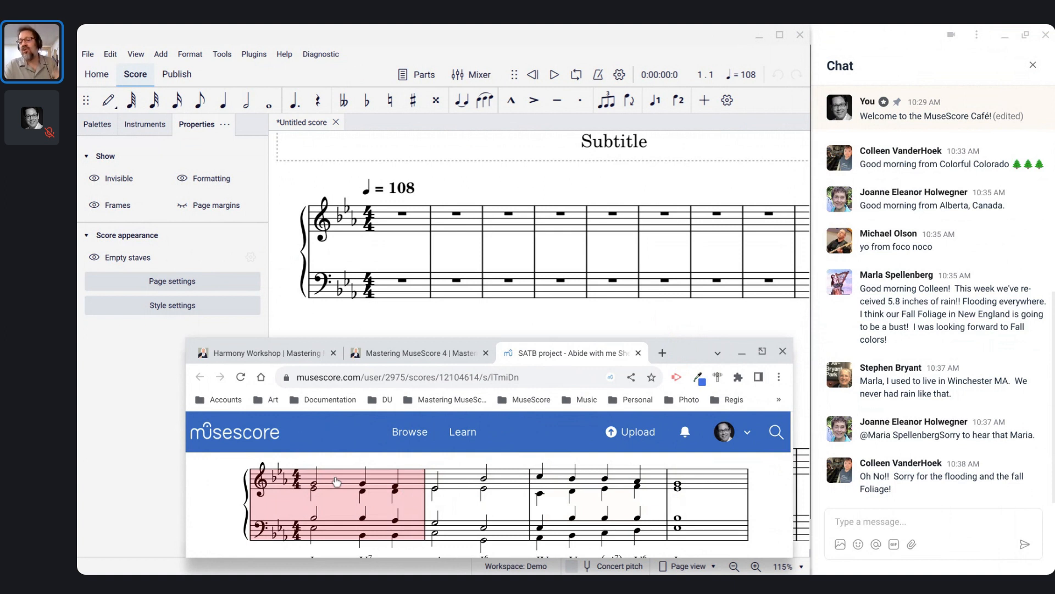
left_click(315, 486)
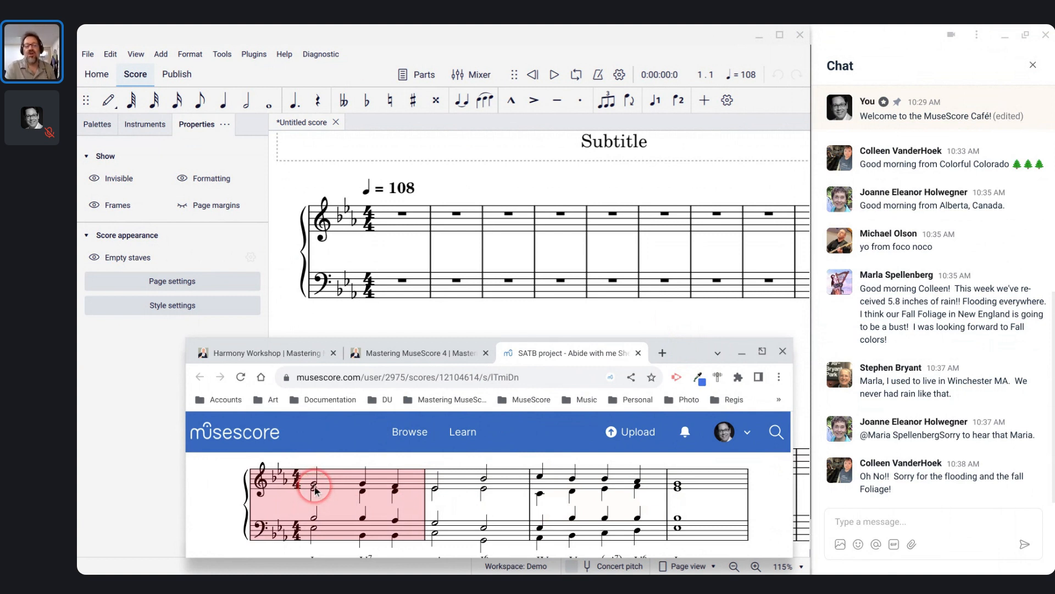
Enter a half note E♭ at the start of measure 1 in the treble staff's voice 1 and lower it an octave.
left_click(389, 213)
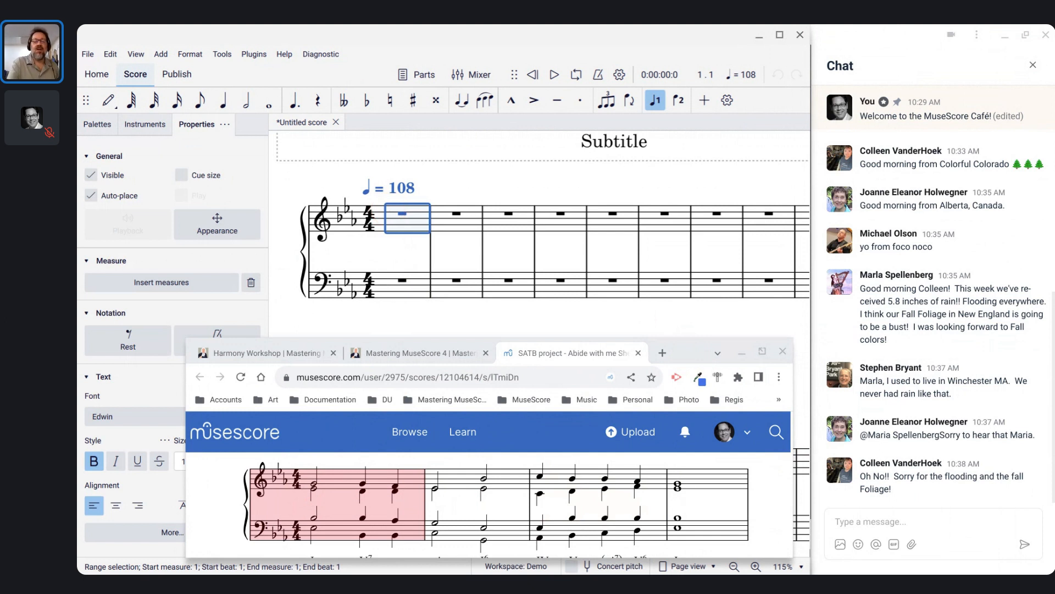
key("n")
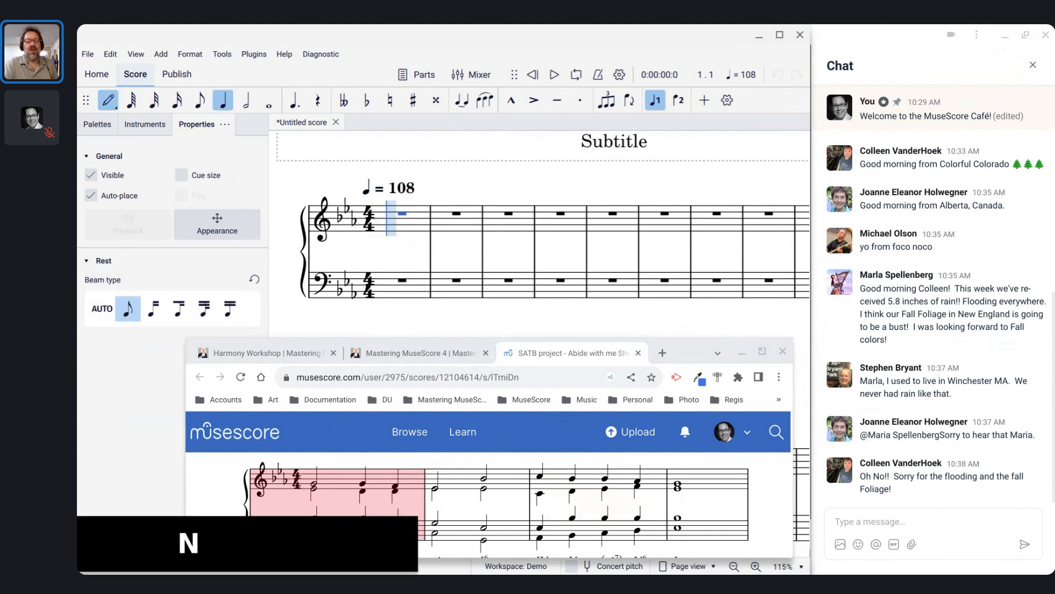
key("6")
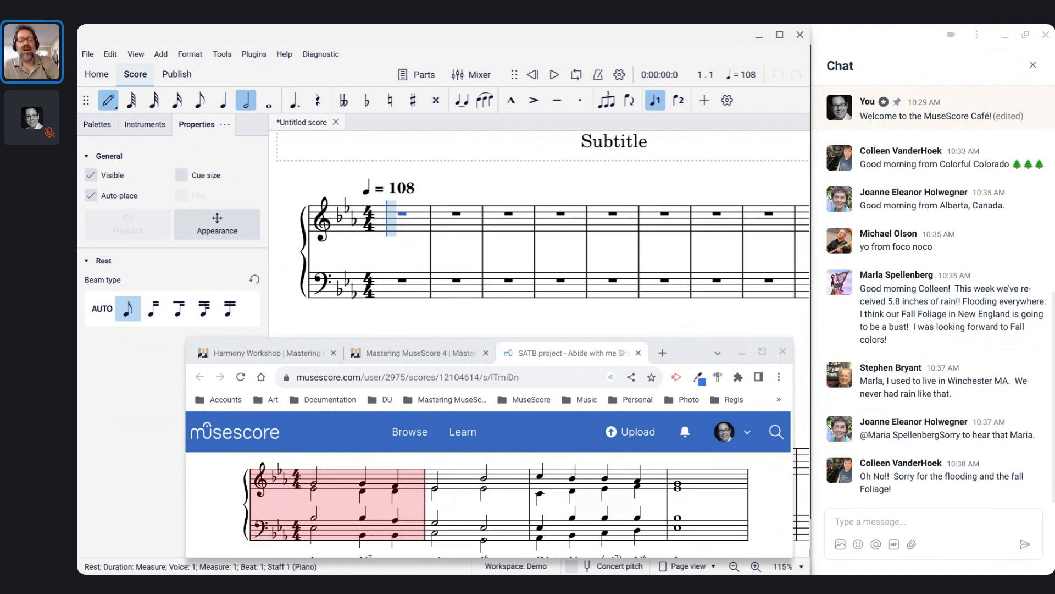
key("e")
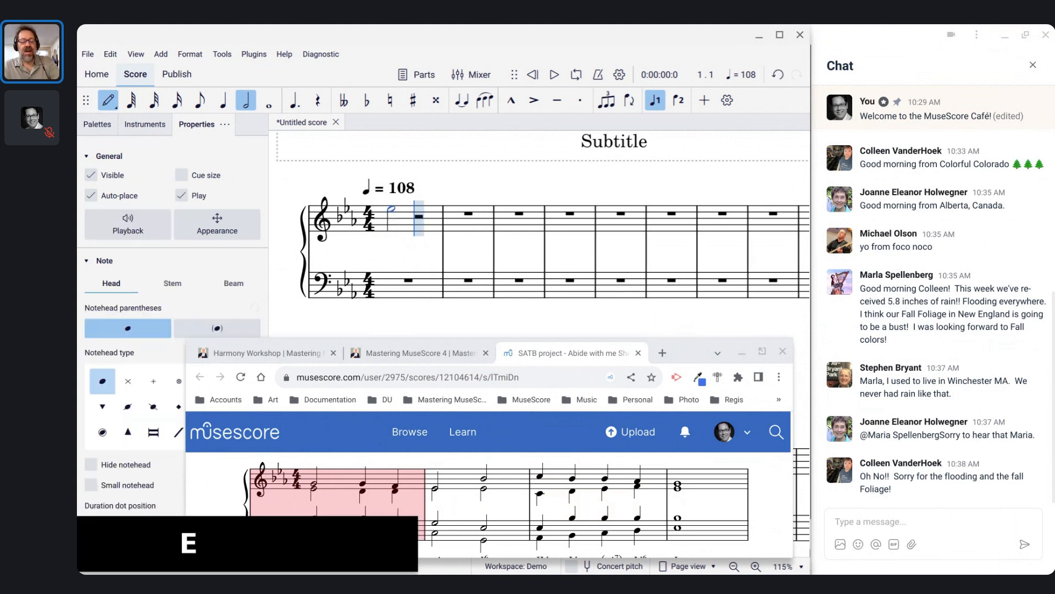
key("ctrl+Down")
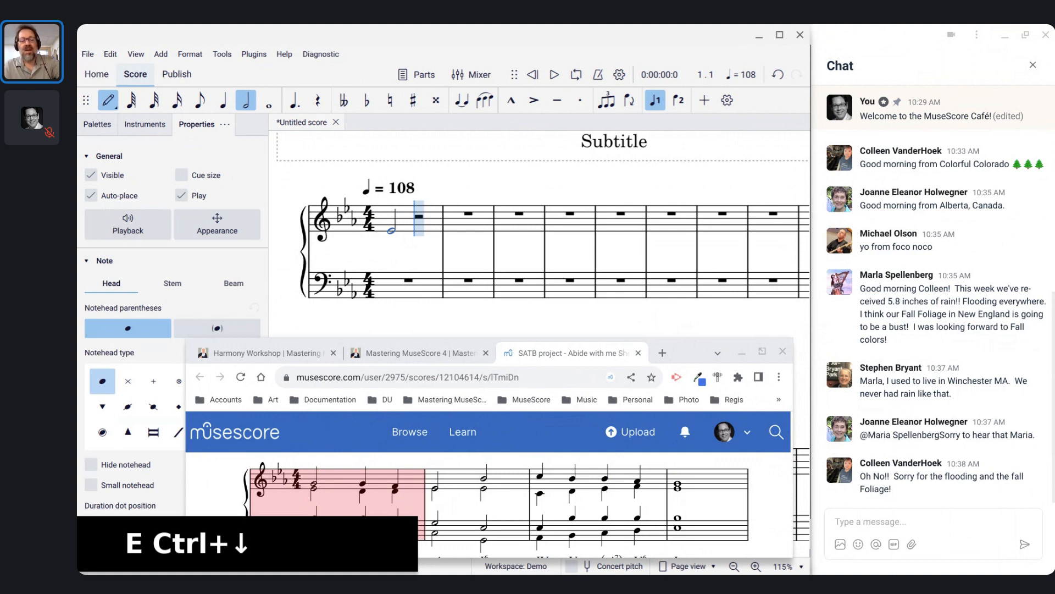
key("shift+g")
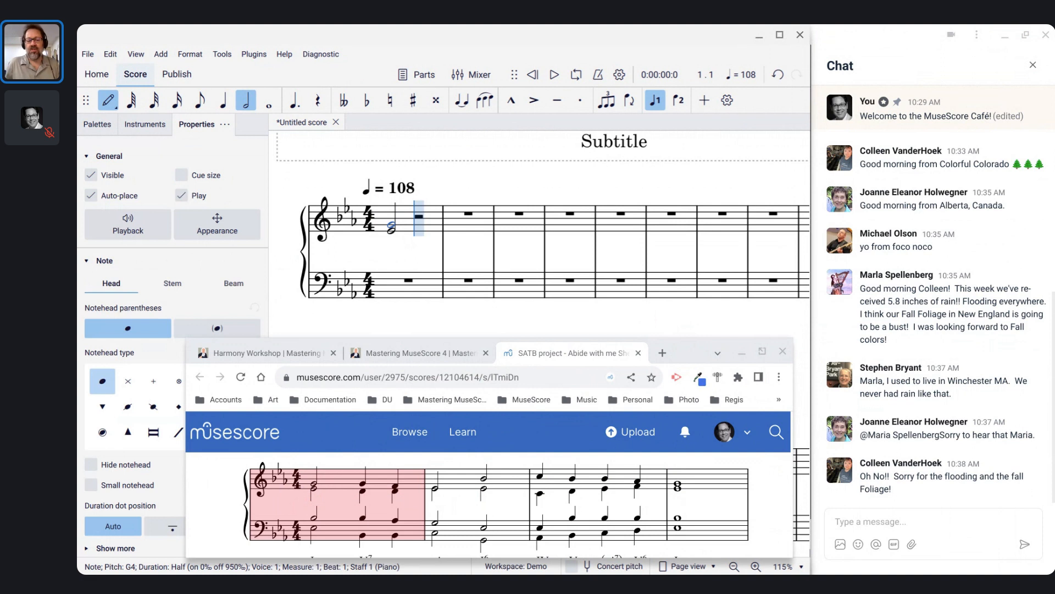
left_click(338, 511)
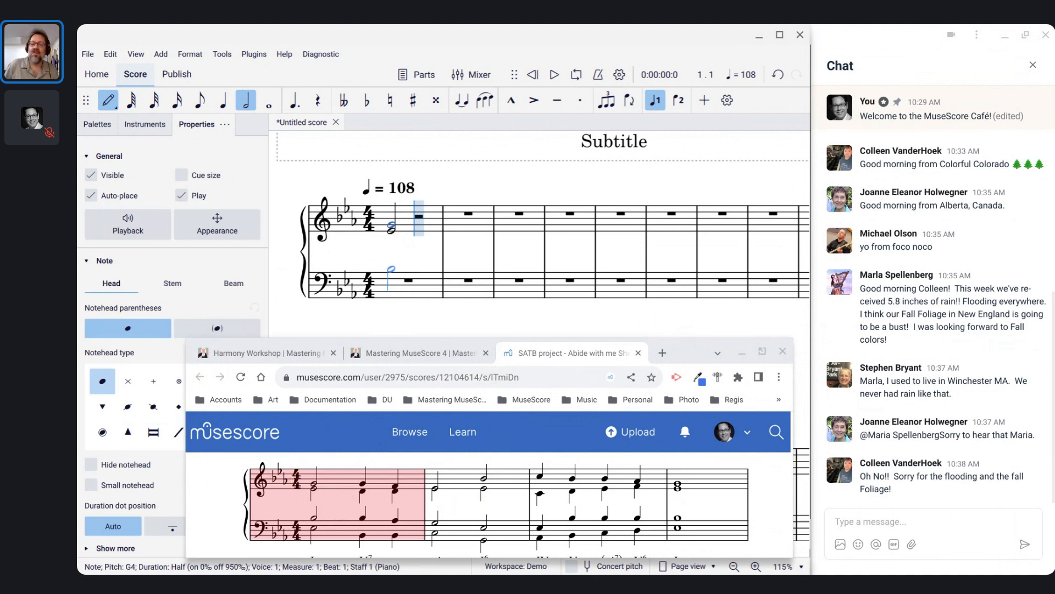
left_click(222, 53)
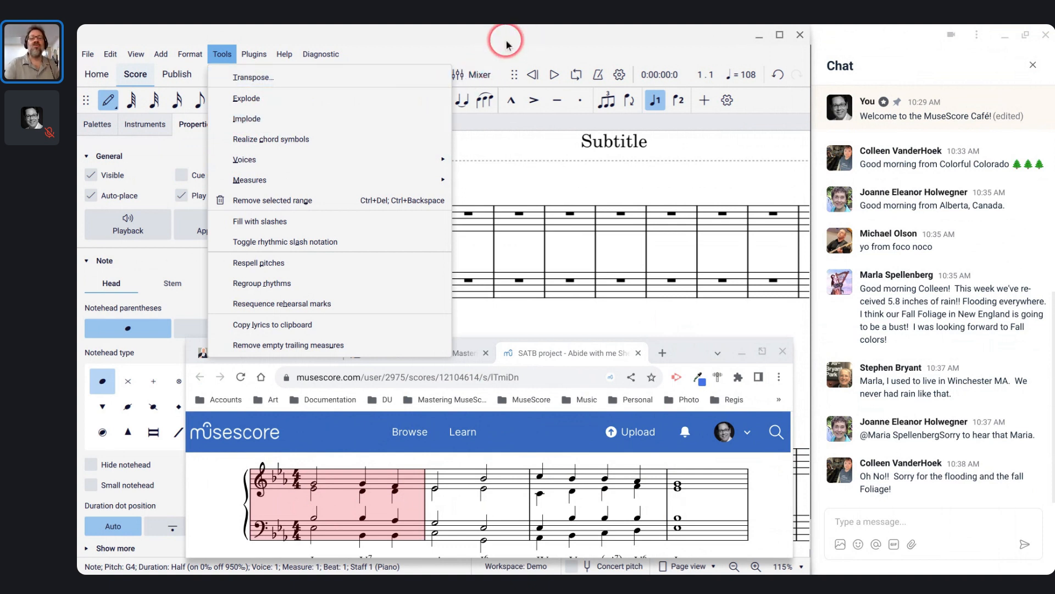
left_click(516, 181)
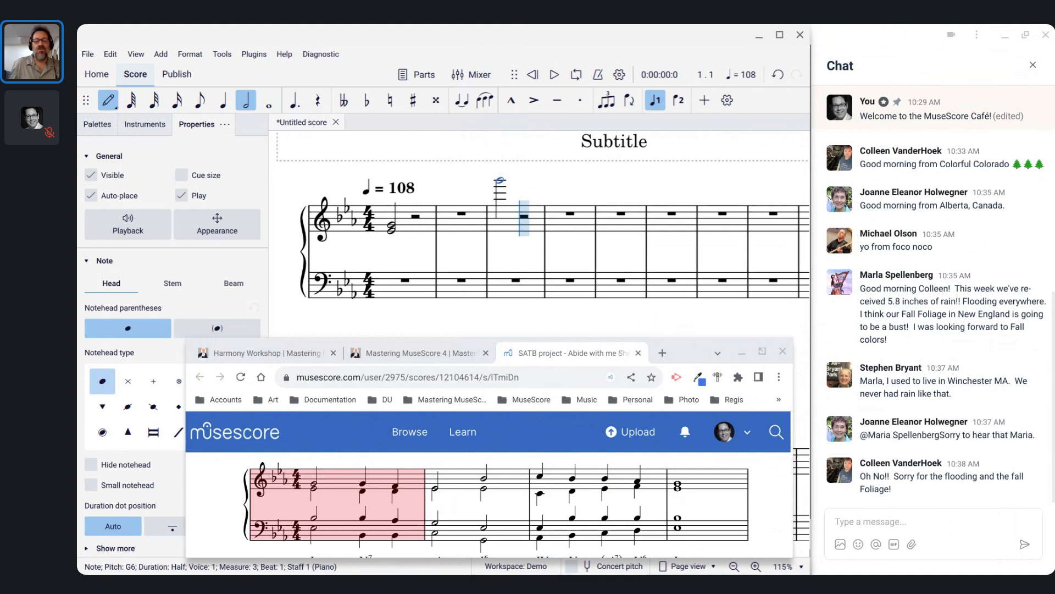
key("ctrl+z")
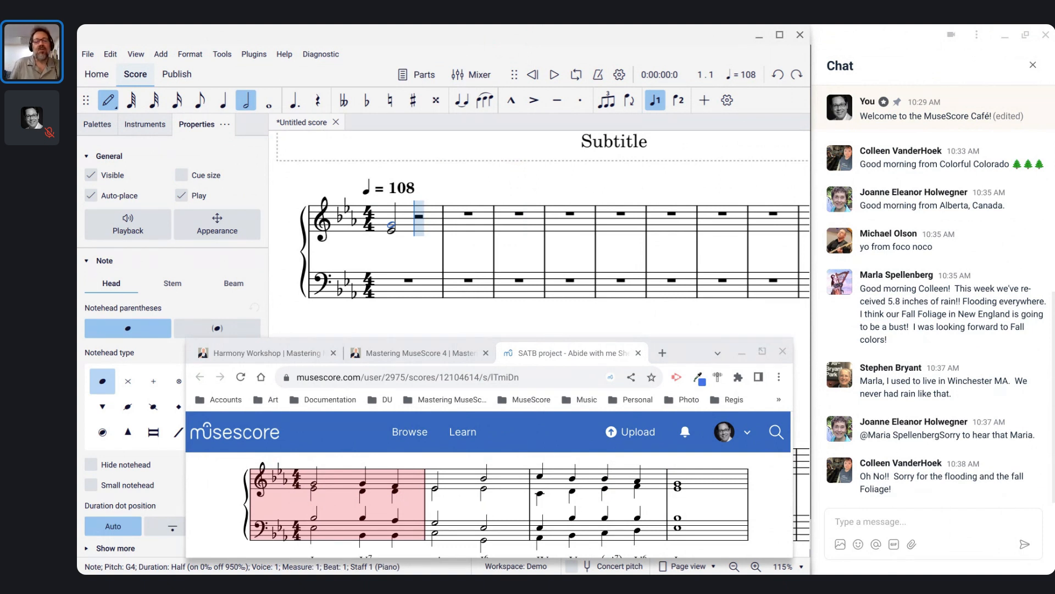
key("ctrl+z")
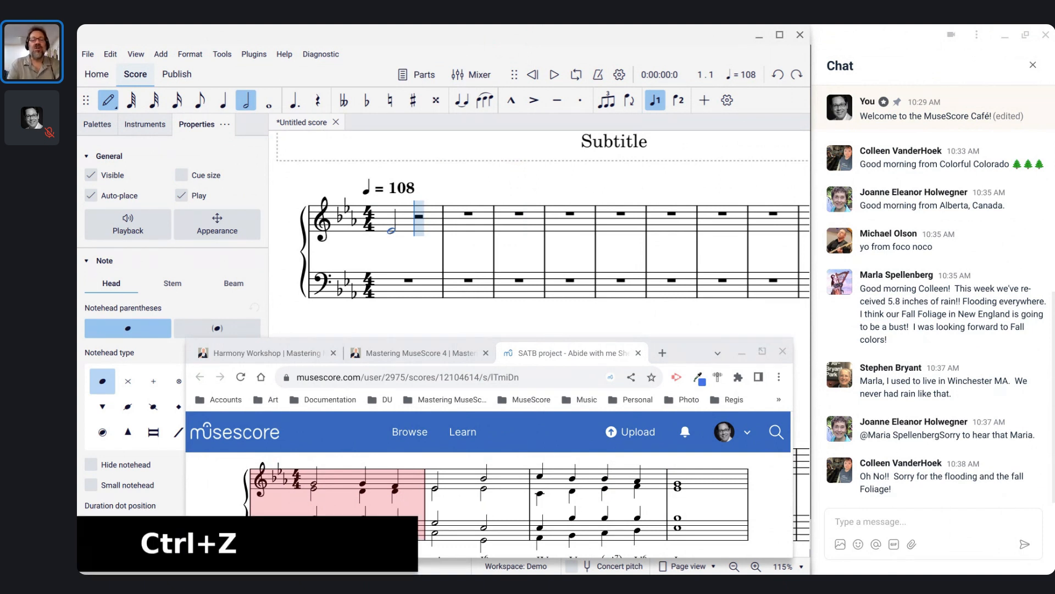
Raise the half note at the start of measure 1 in the treble staff to G4.
scroll(428, 182, "up", 3)
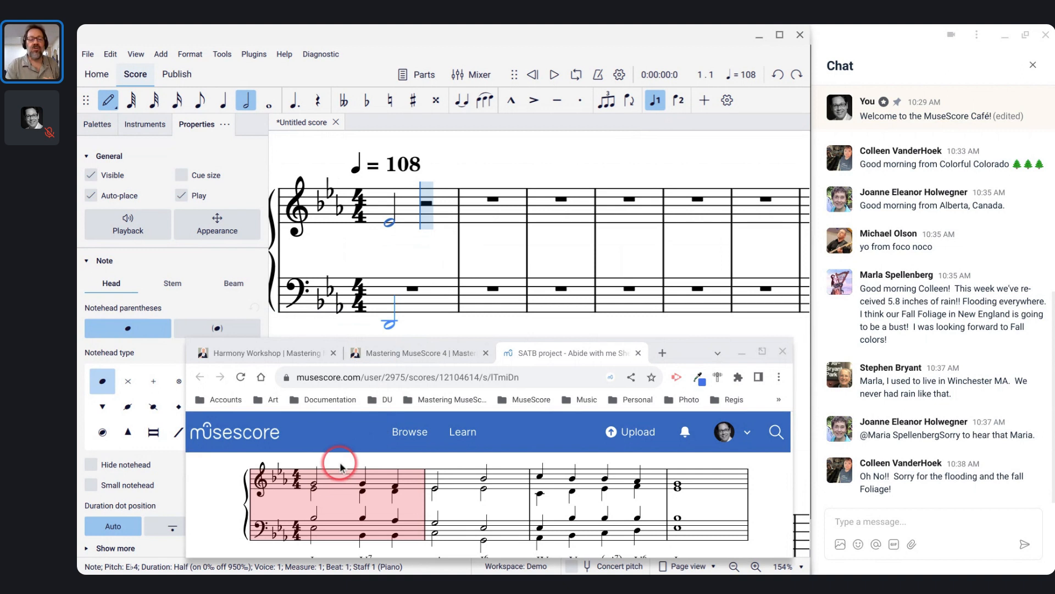
left_click(398, 211)
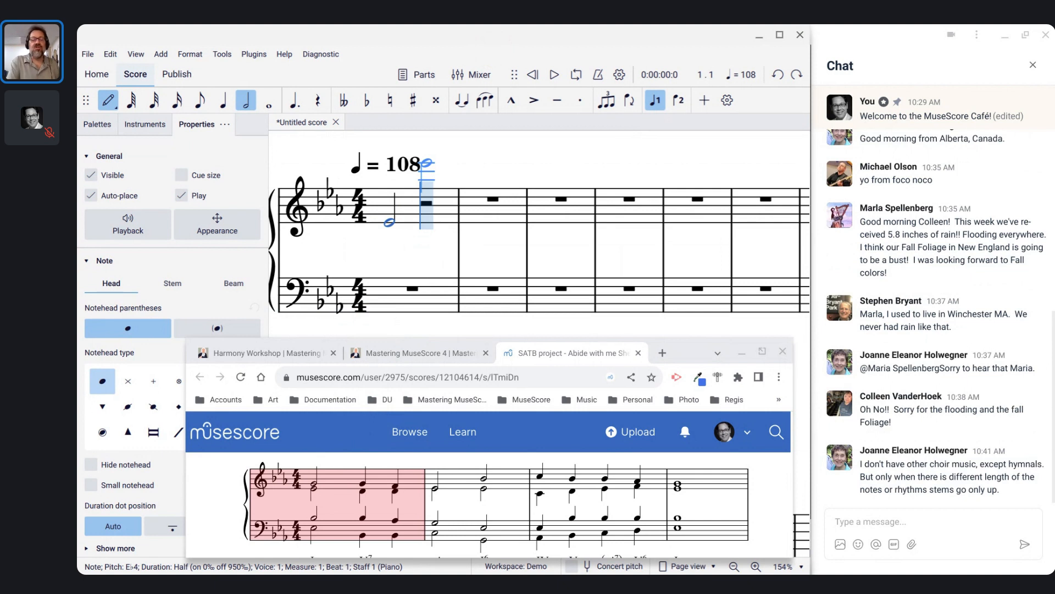
key("Up")
key("Up")
key("Up")
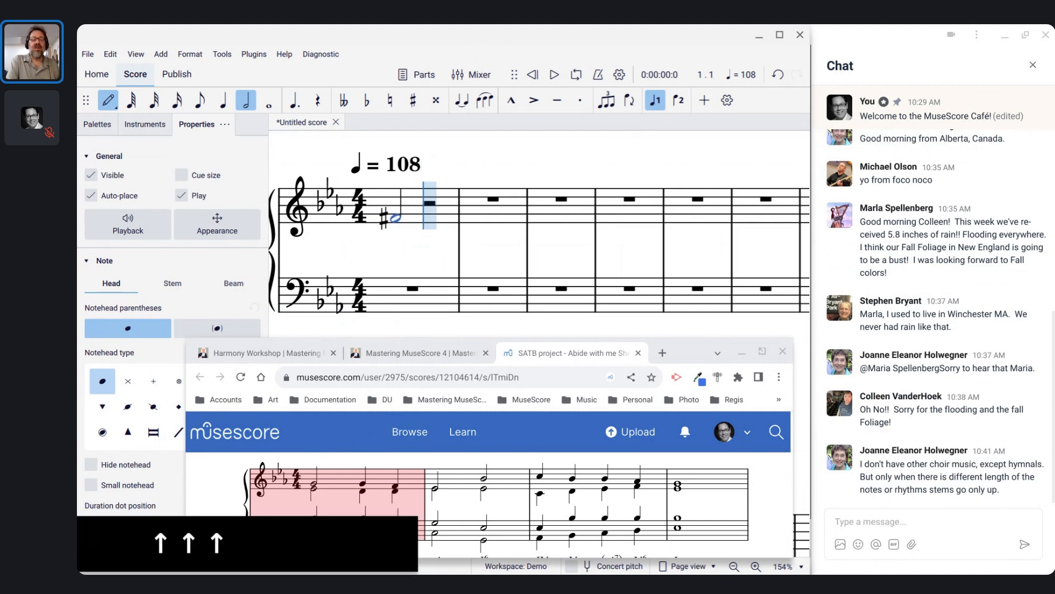
key("Up")
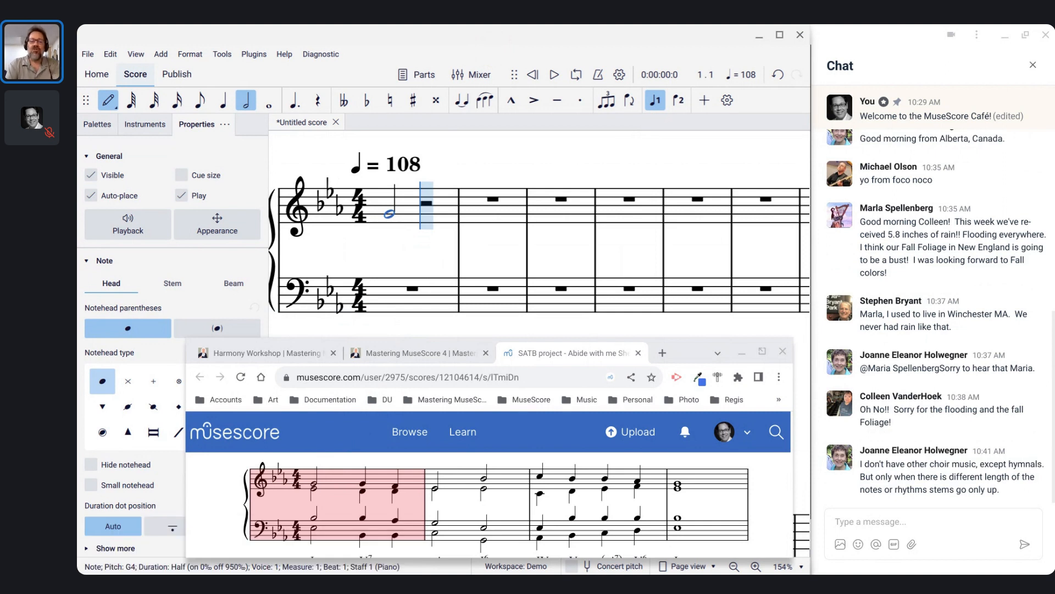
Switch to the Terminal, open a second shell session and move its window clear of the reference score.
key("alt+Tab")
key("alt+Tab")
key("alt+Tab")
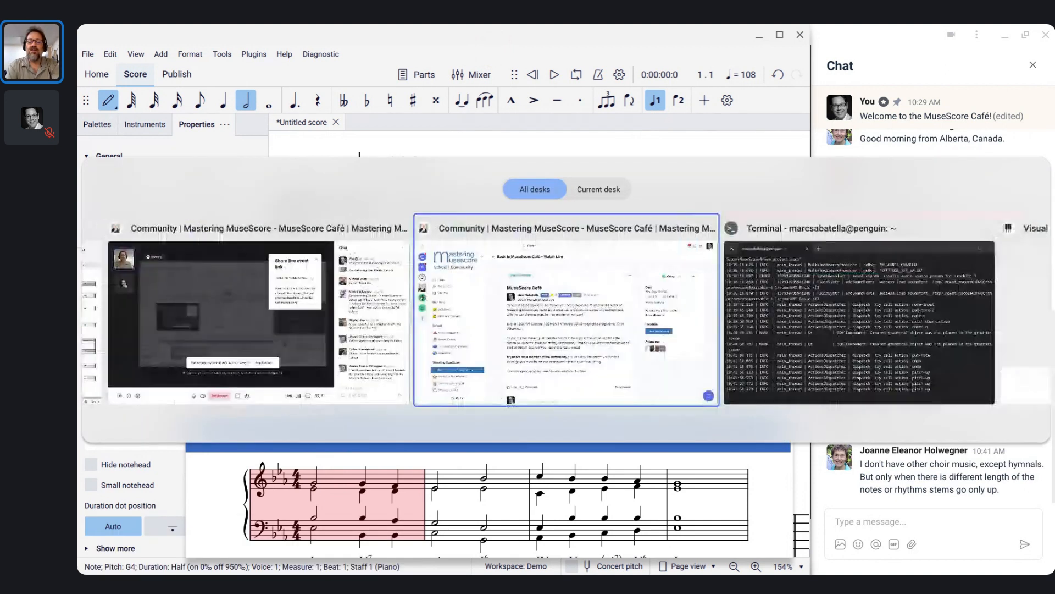
key("alt+Tab")
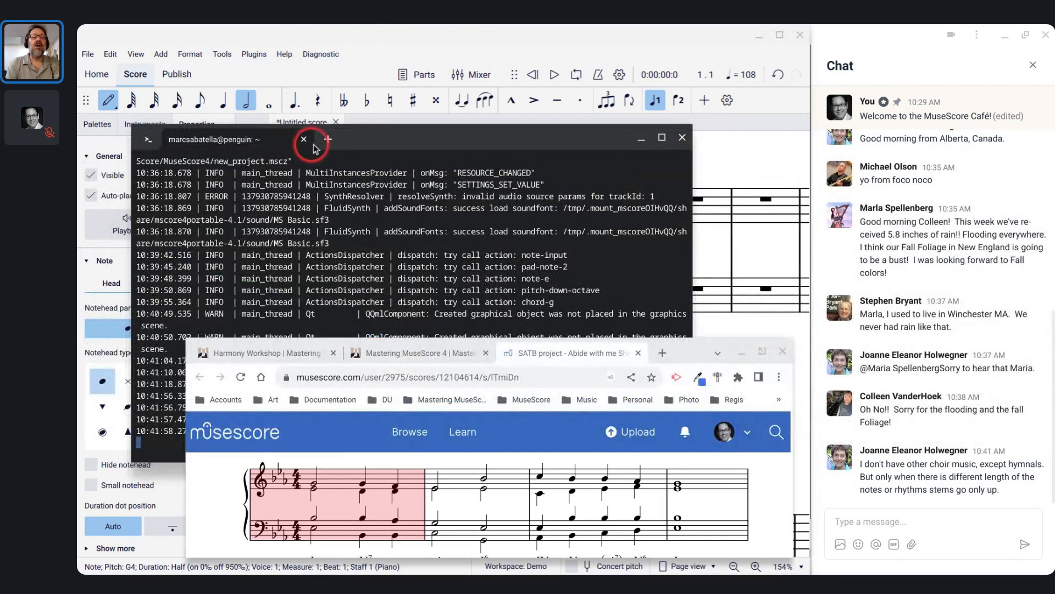
left_click(324, 138)
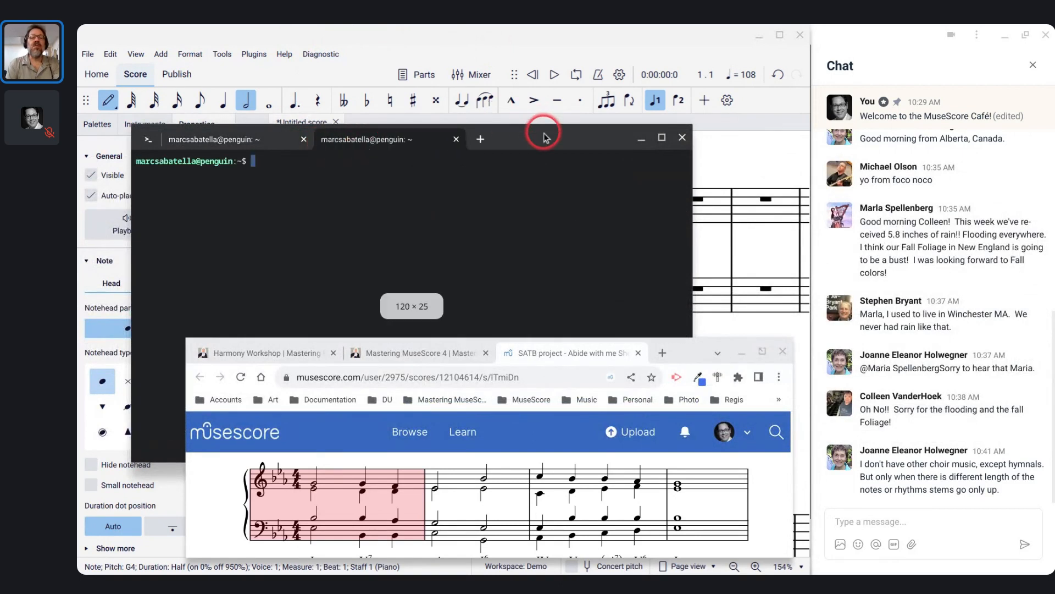
left_click_drag(539, 139, 507, 82)
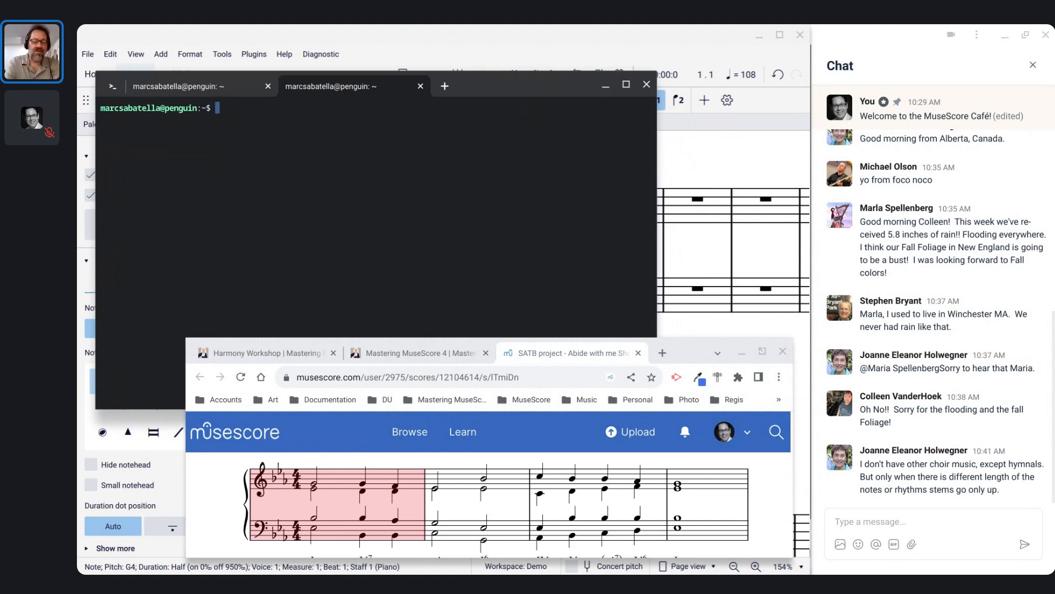
Run set-sample-rate 44100 in the new shell session and return to the score in MuseScore.
type("set-sample-rate ")
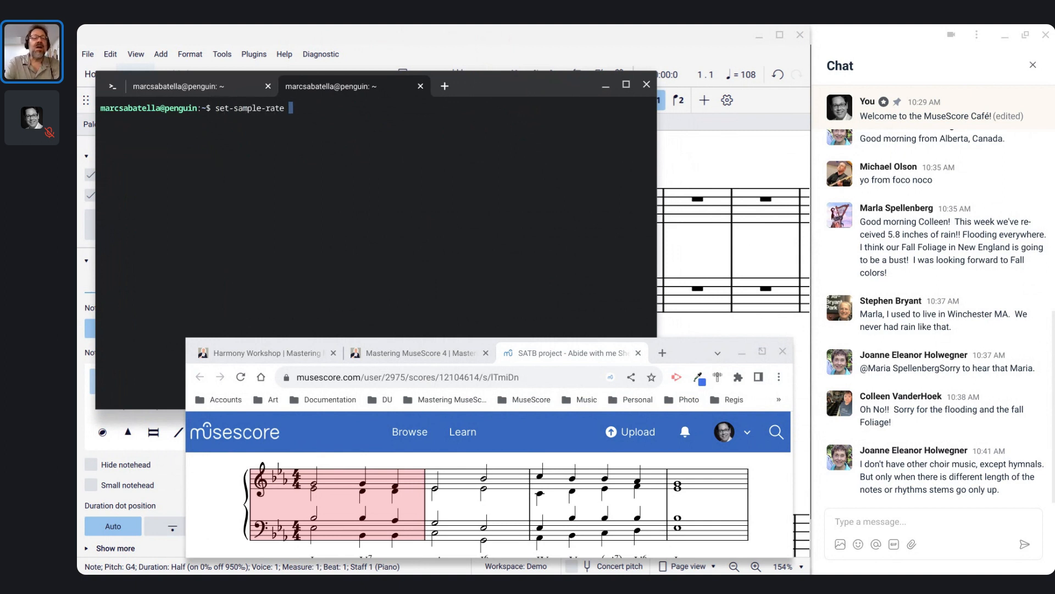
type("4")
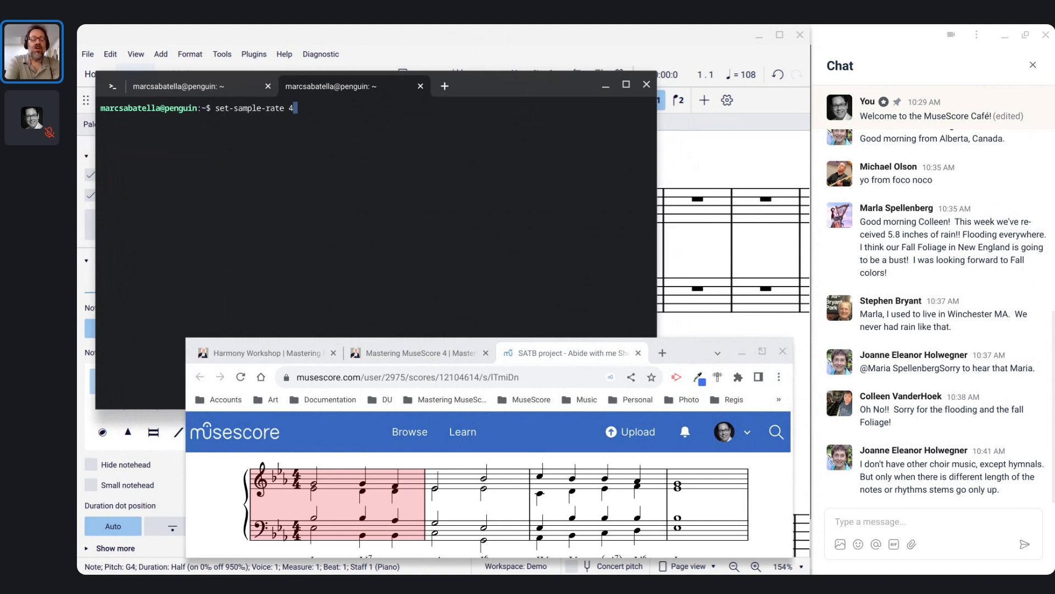
type("4100")
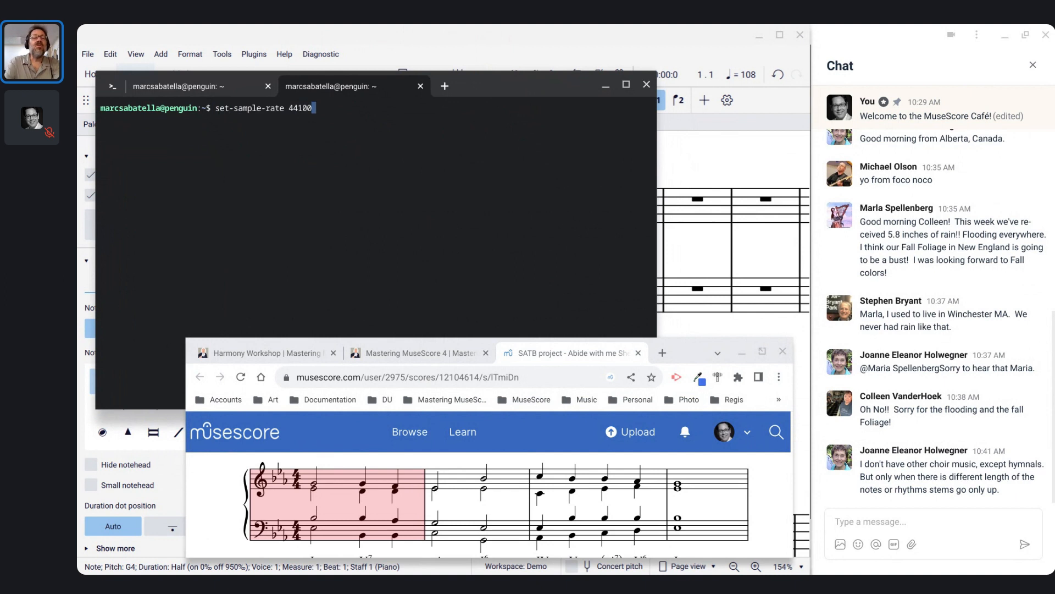
key("Return")
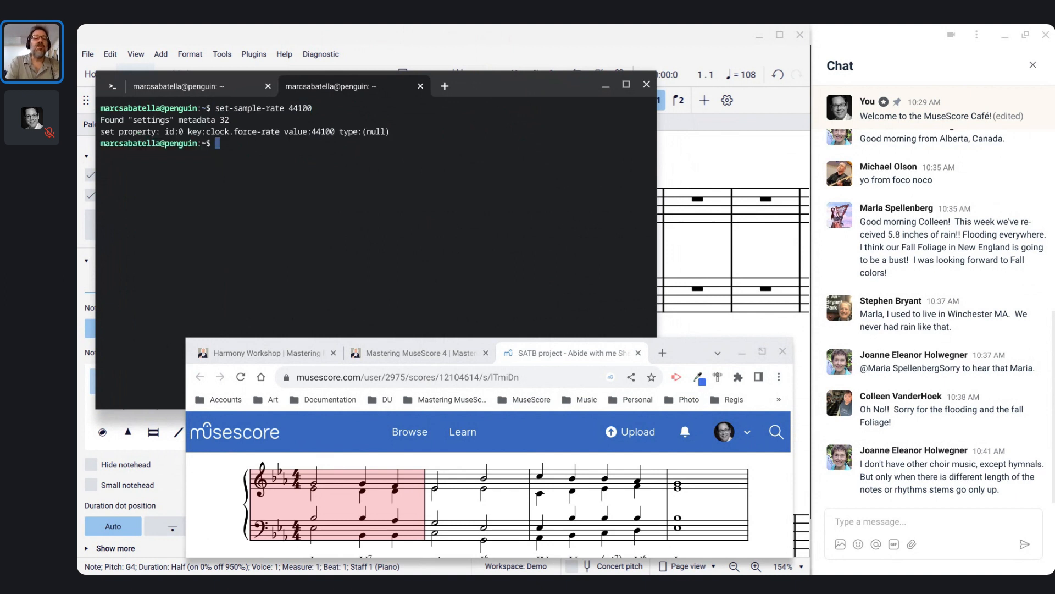
left_click(501, 87)
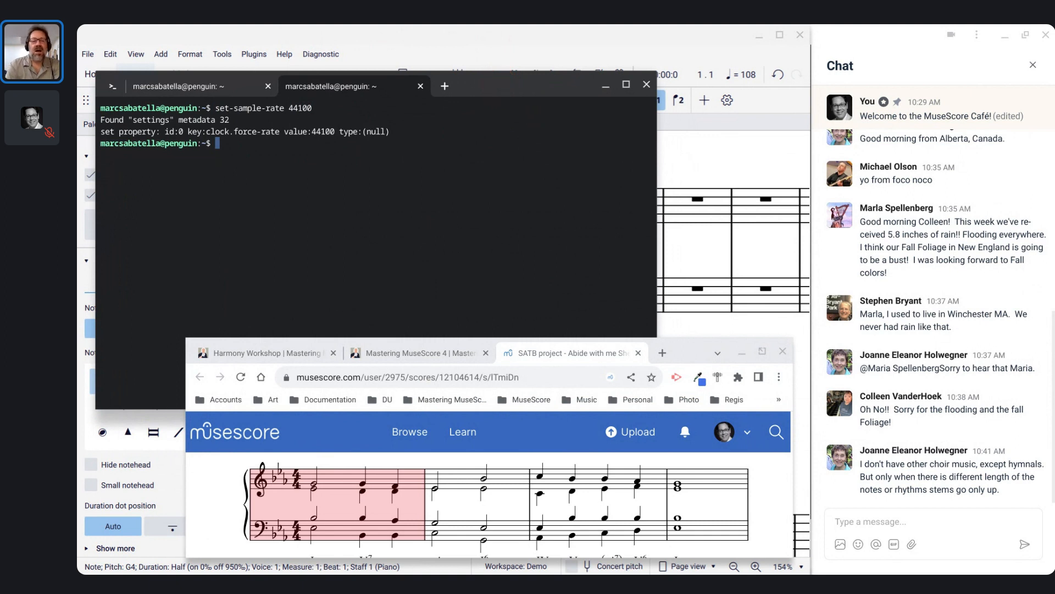
left_click(495, 92)
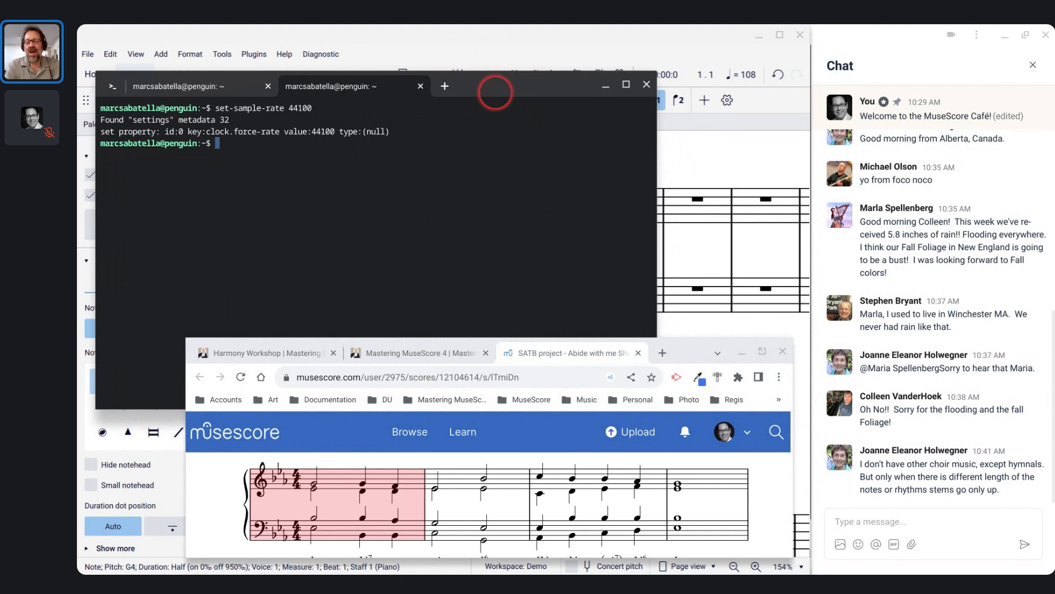
left_click(450, 167)
key("alt+Tab")
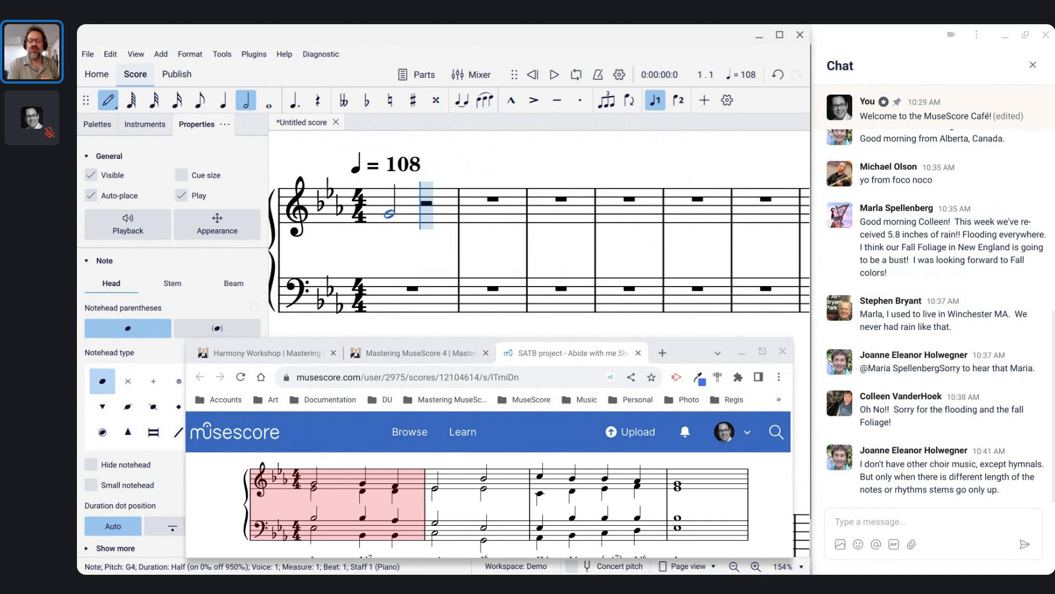
Complete measure 1 with quarter notes G and F, and fill measure 2 with half notes E♭ and B♭, raising the B♭ an octave.
key("5")
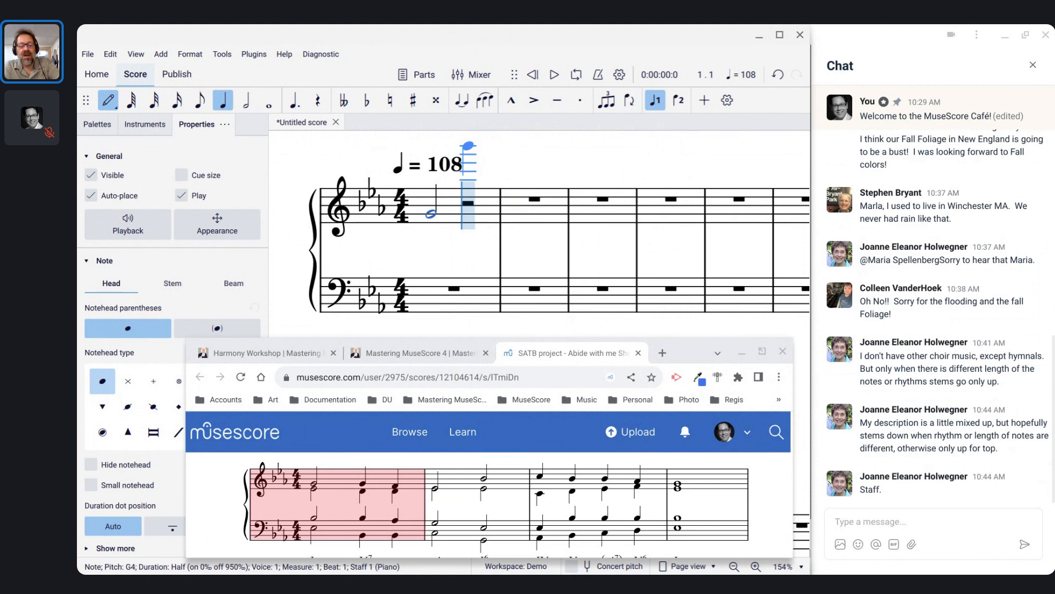
key("g")
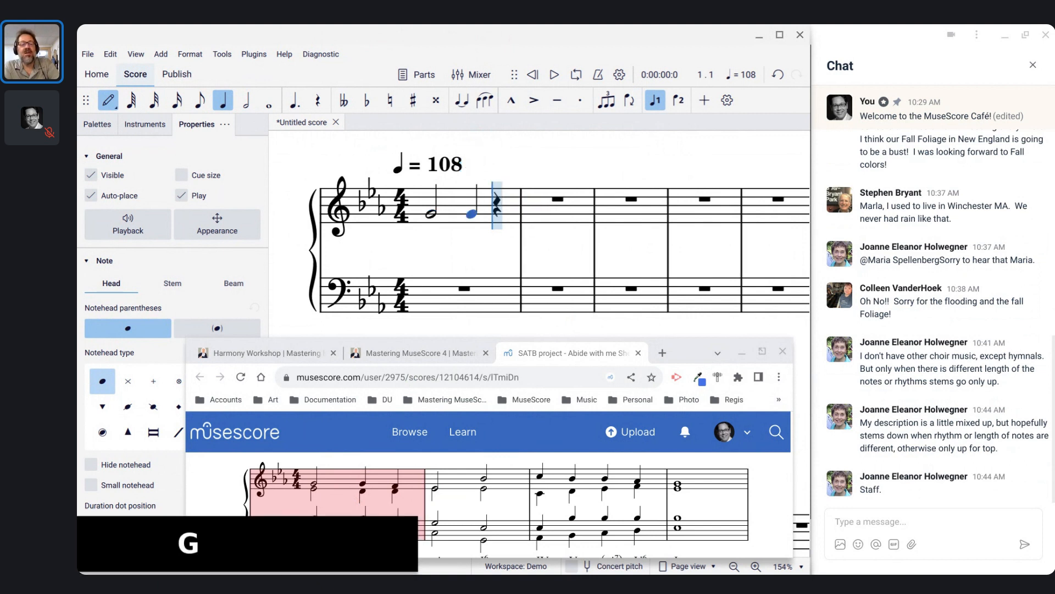
key("f")
key("6")
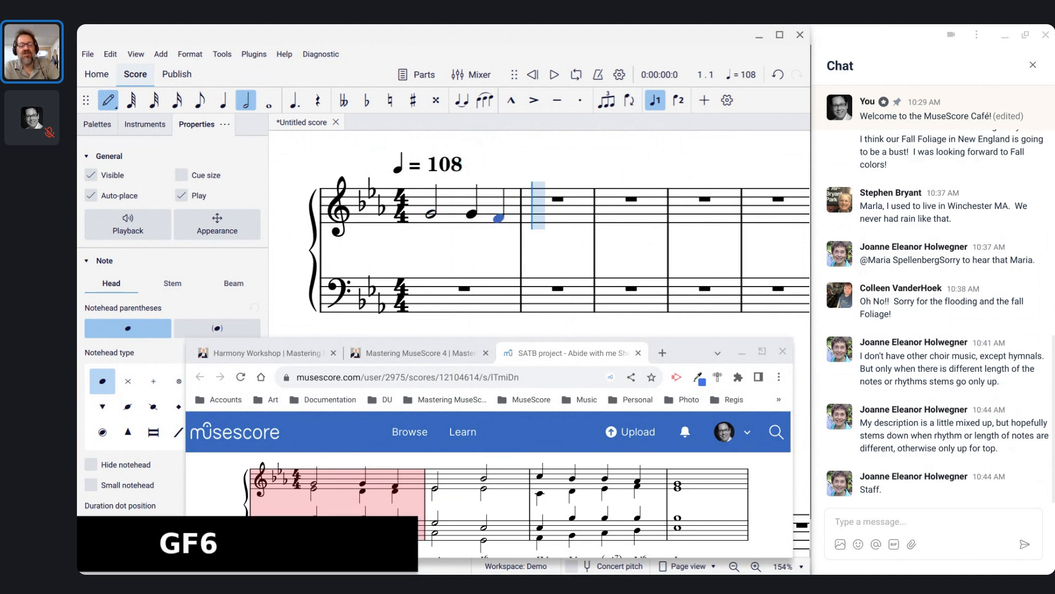
key("e")
key("b")
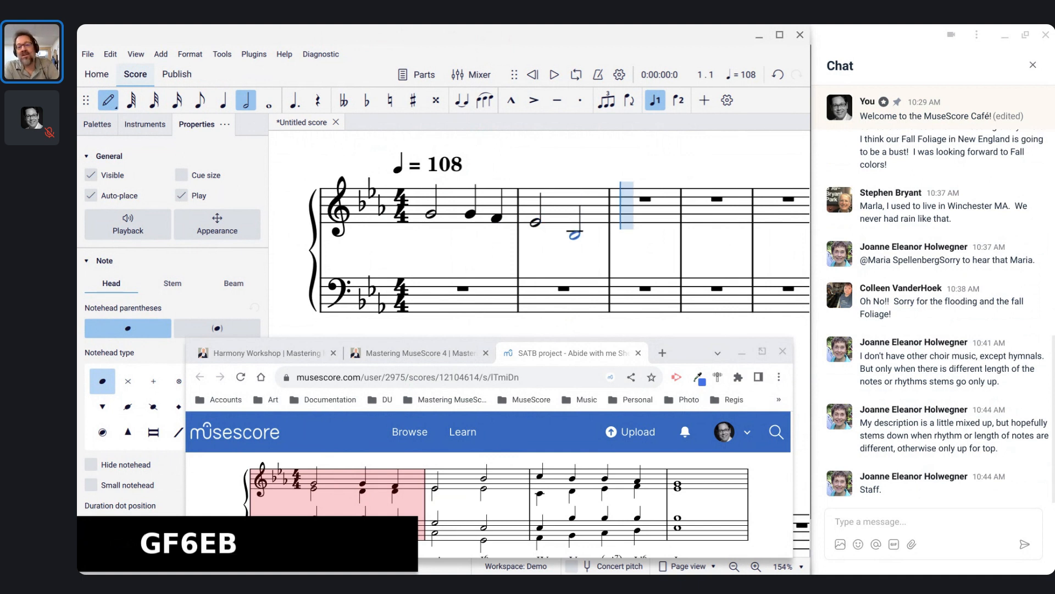
key("ctrl+Up")
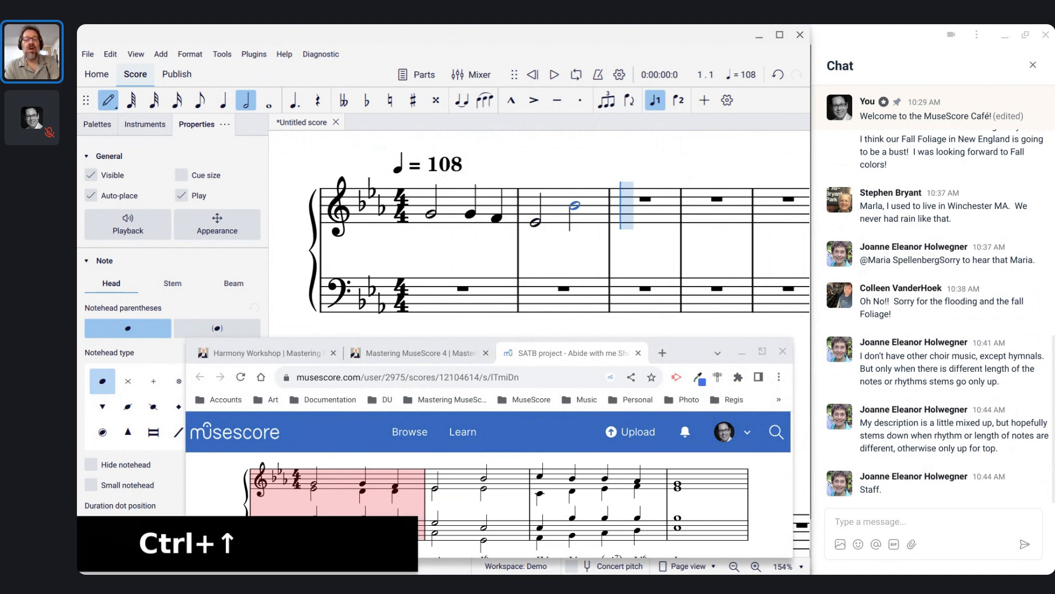
Enter quarter notes C, B♭, B♭, A♭ in measure 3 and a whole note G in measure 4 of the treble staff.
key("5")
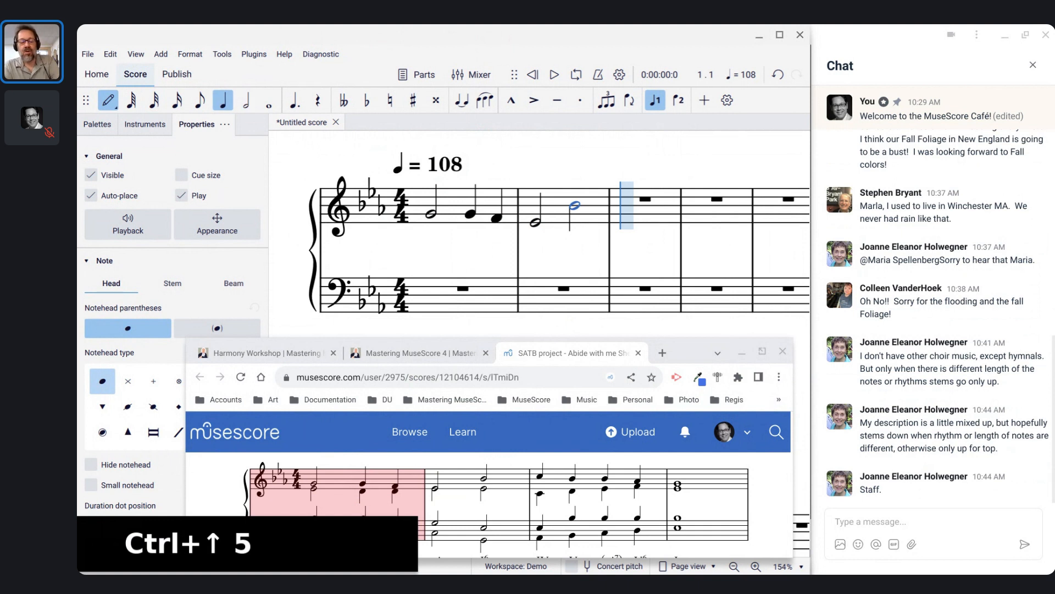
key("c")
key("b")
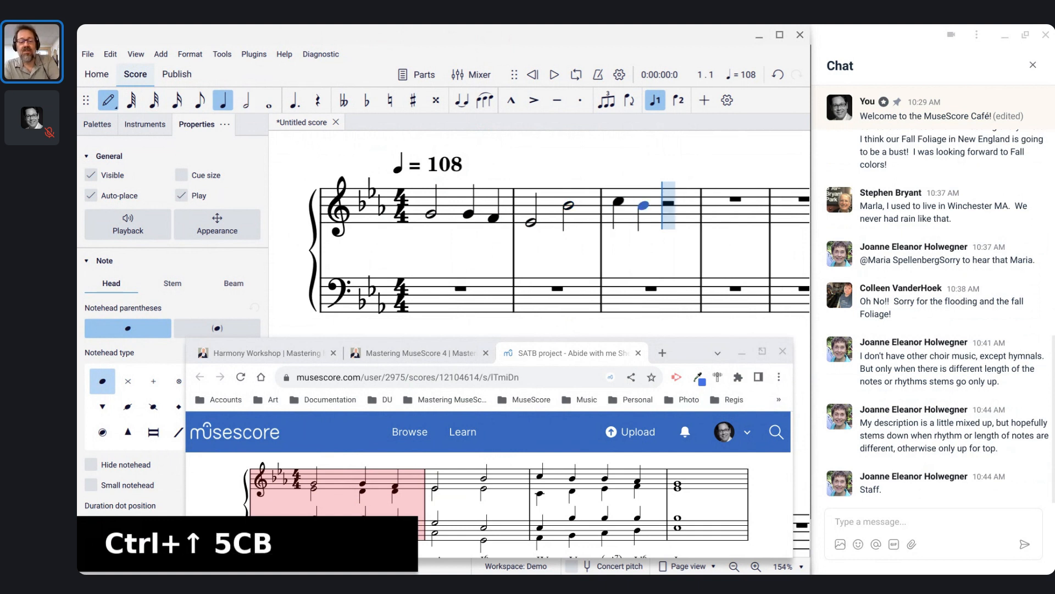
key("b")
key("a")
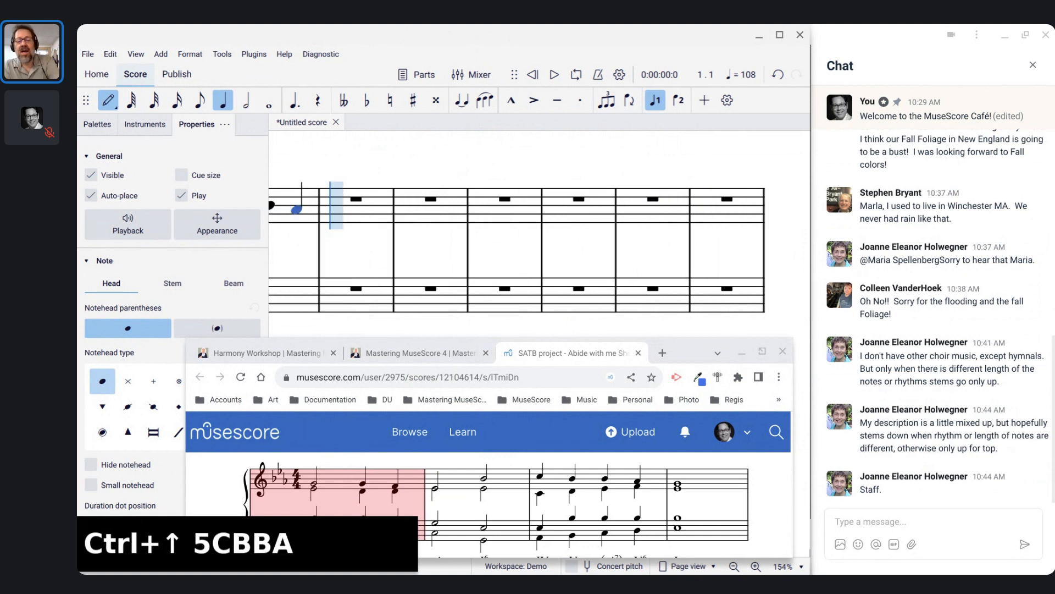
key("7")
key("g")
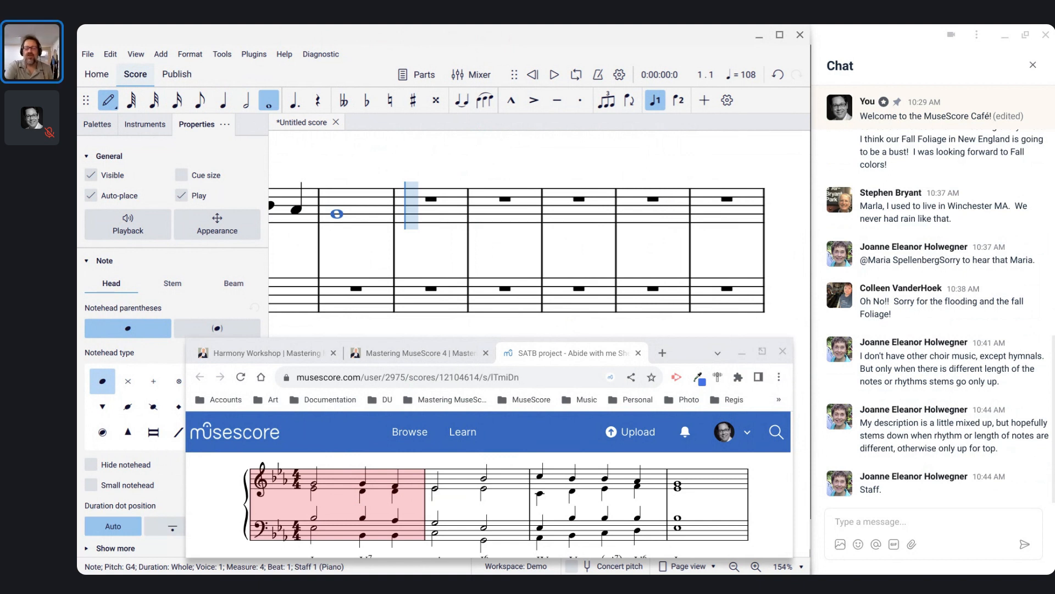
Add a system break after measure 4 and bring the four-measure first system back into view.
key("Return")
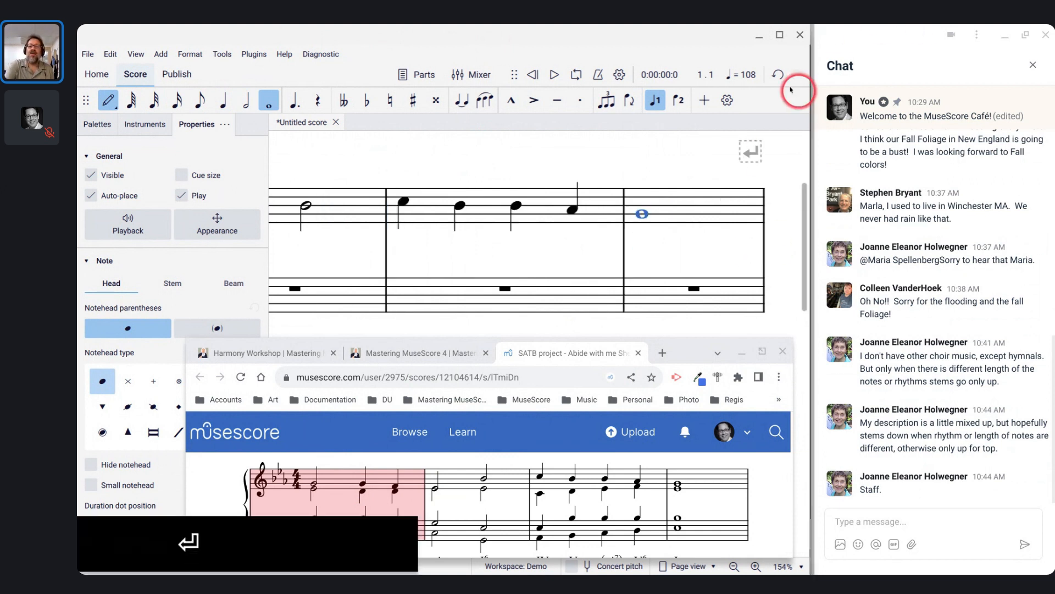
scroll(612, 228, "left", 6)
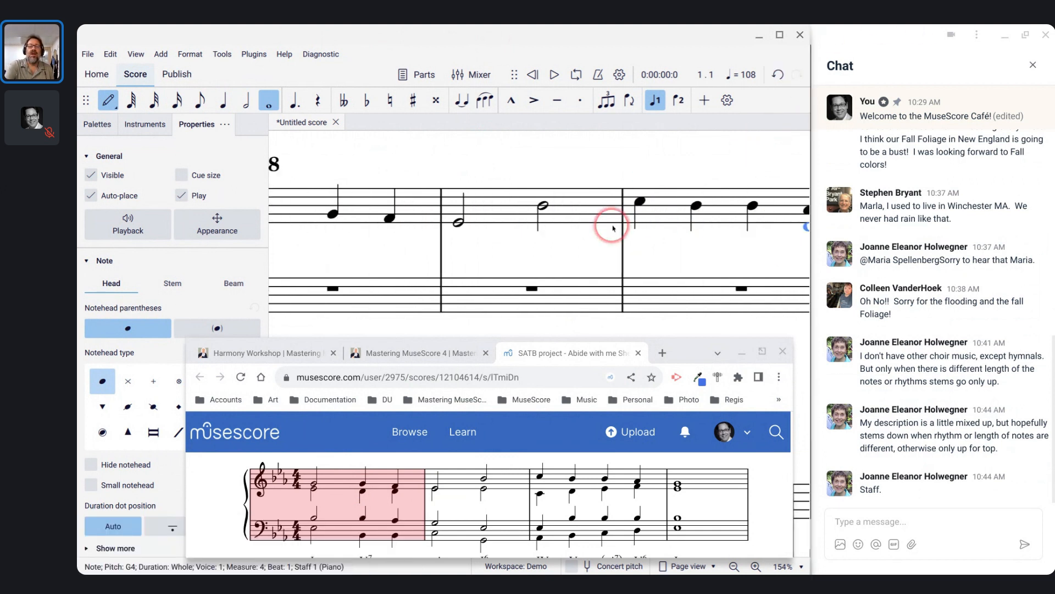
scroll(613, 228, "down", 7)
scroll(613, 228, "up", 6)
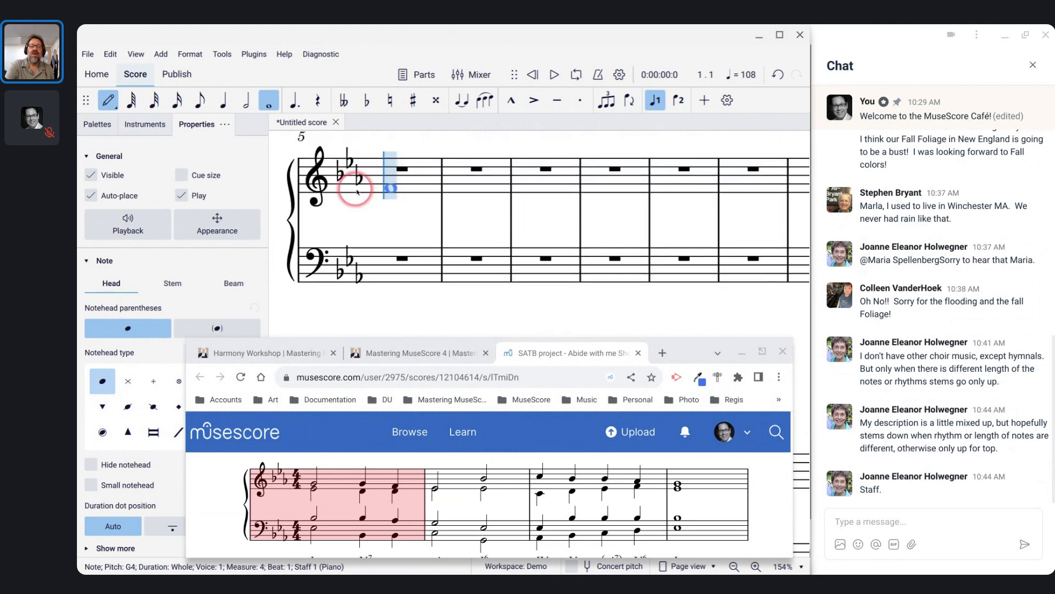
scroll(388, 182, "up", 6)
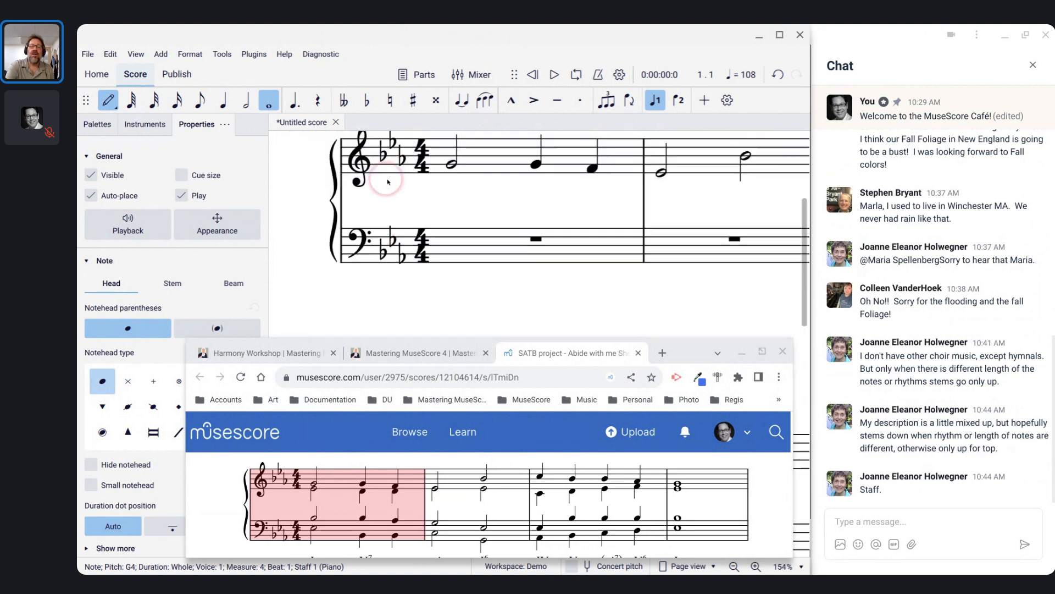
scroll(539, 231, "down", 6)
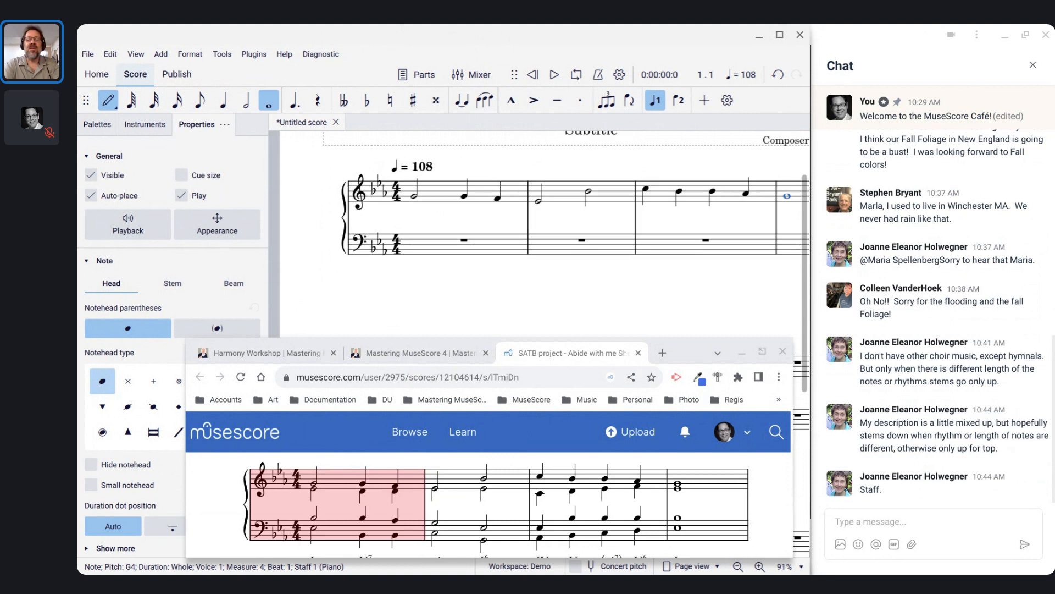
Enter an E♭ half note in voice 2 on beat 1 of treble measure 1 and lower it an octave.
scroll(539, 231, "down", 1)
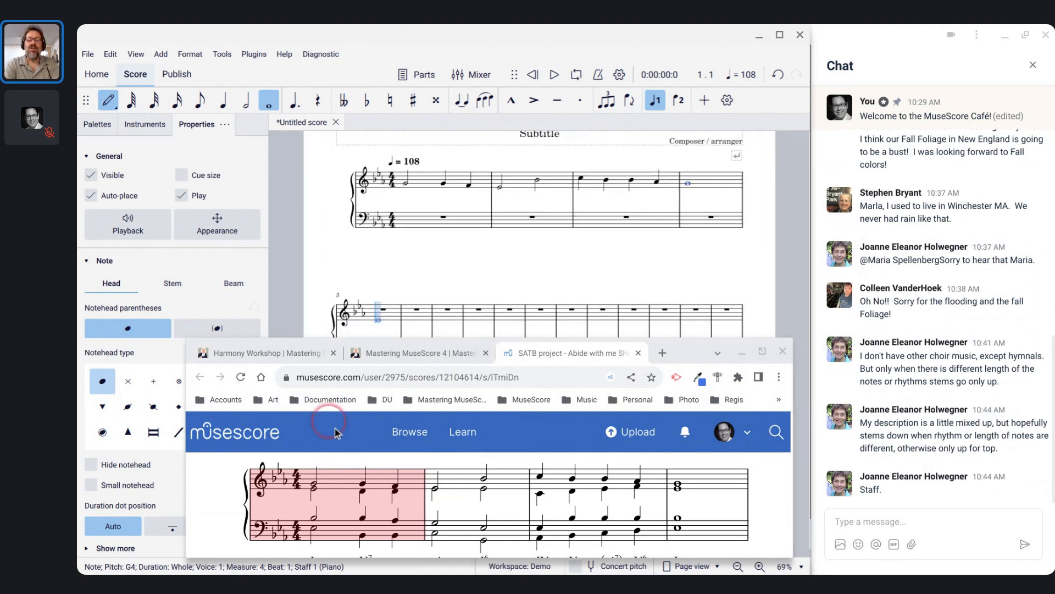
left_click(425, 473)
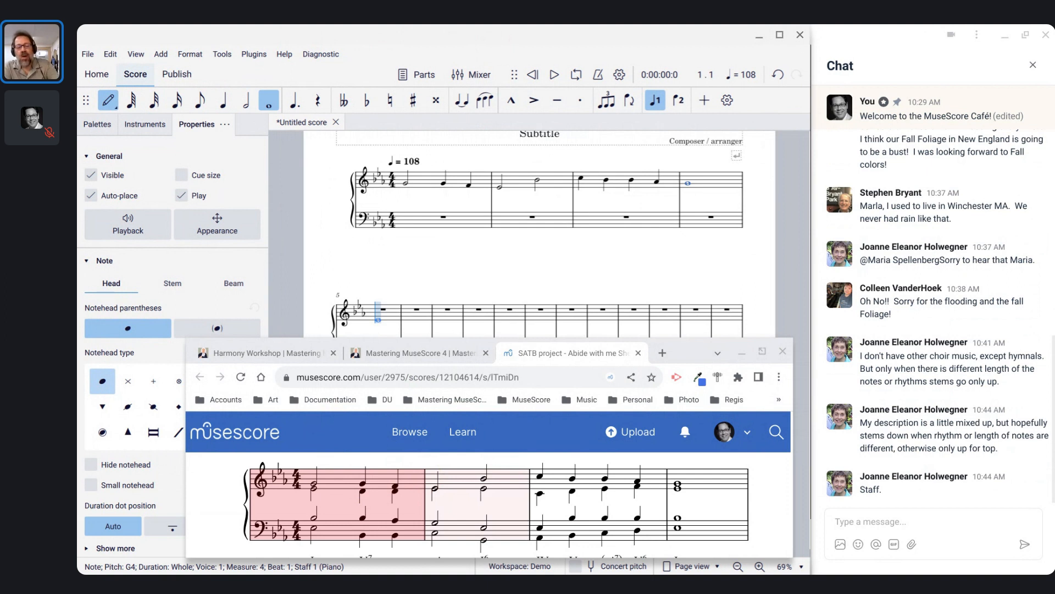
key("Escape")
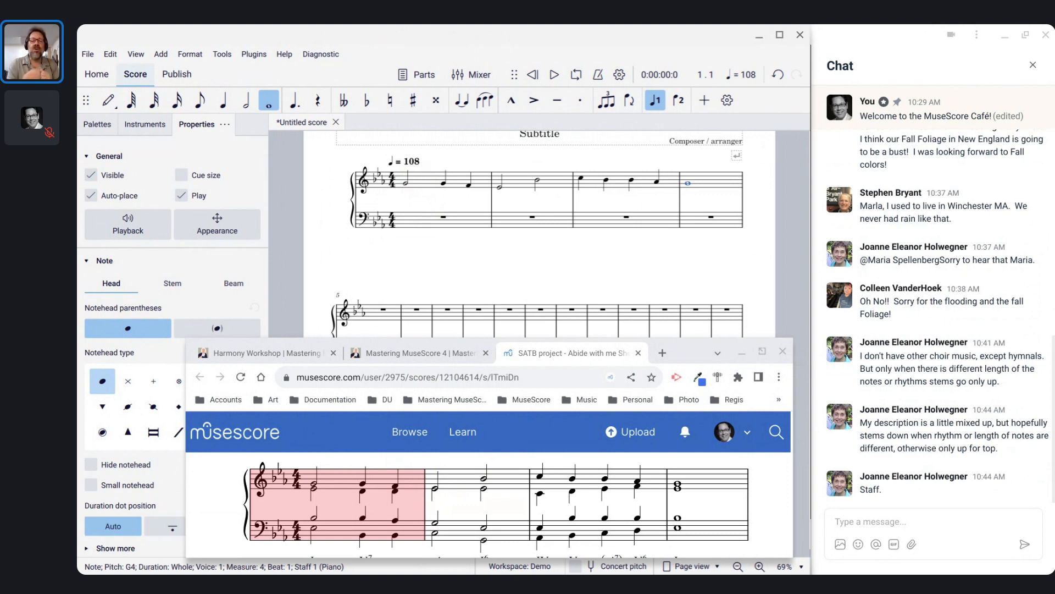
left_click(420, 184)
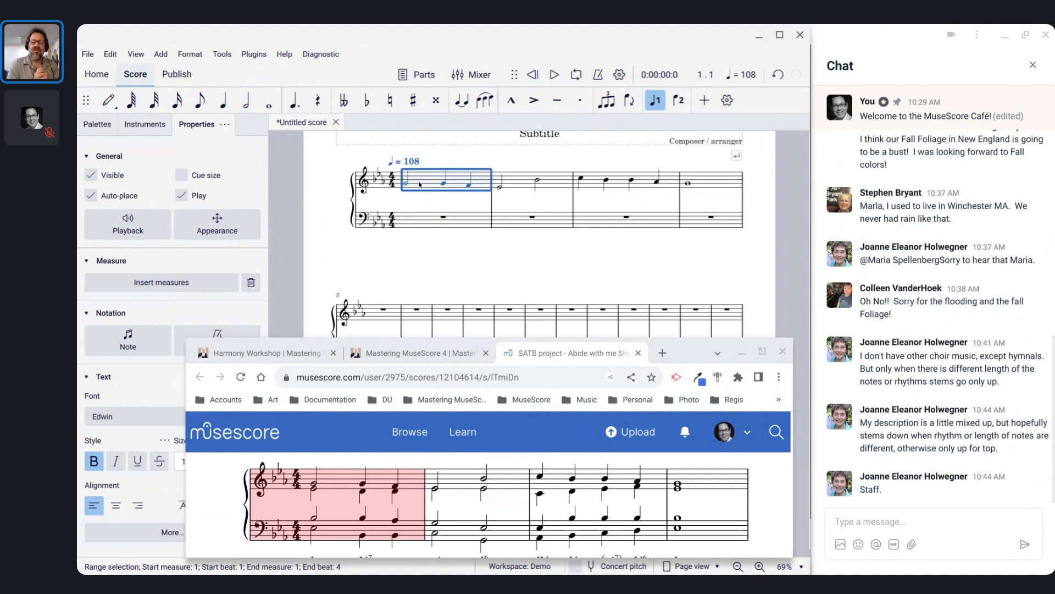
key("n")
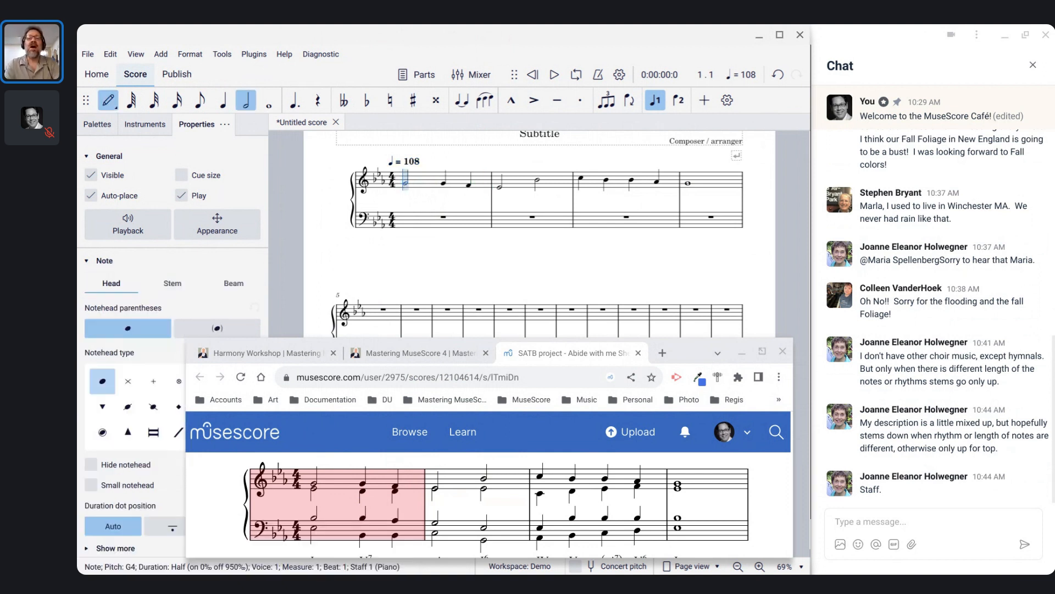
scroll(442, 181, "up", 5)
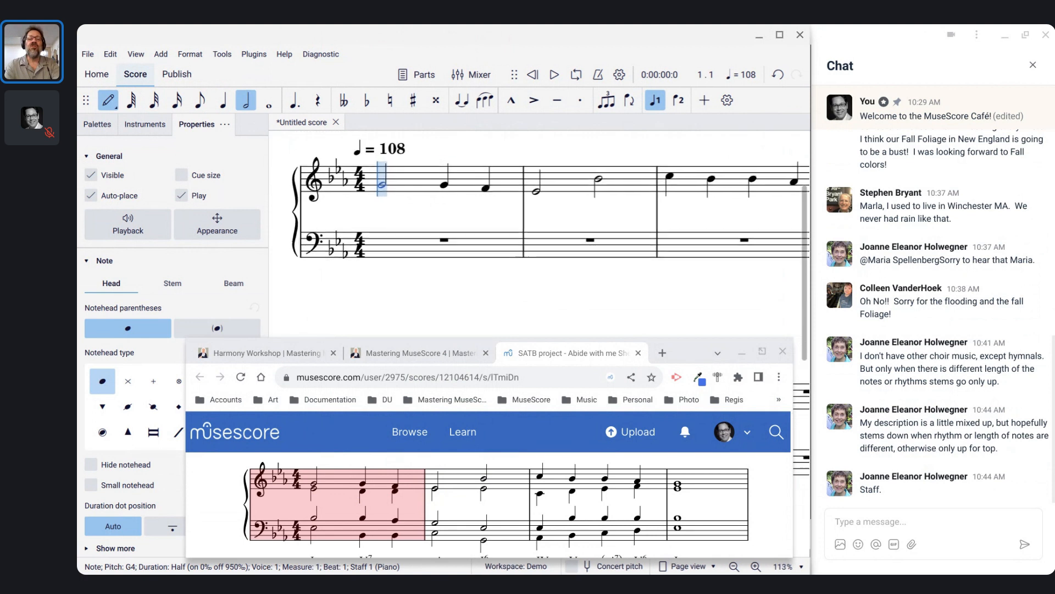
scroll(441, 181, "up", 1)
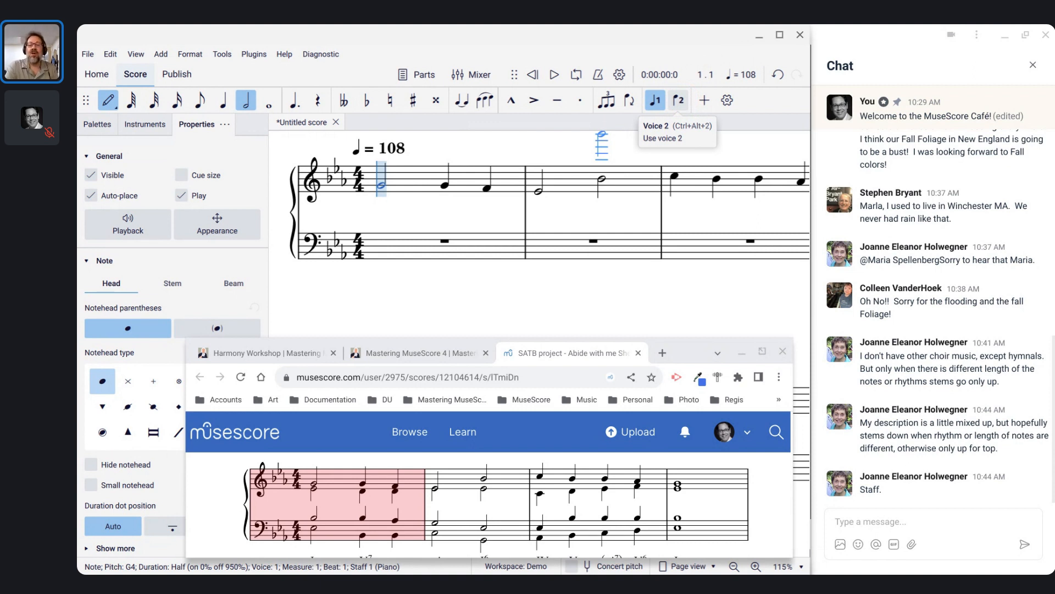
left_click(382, 188)
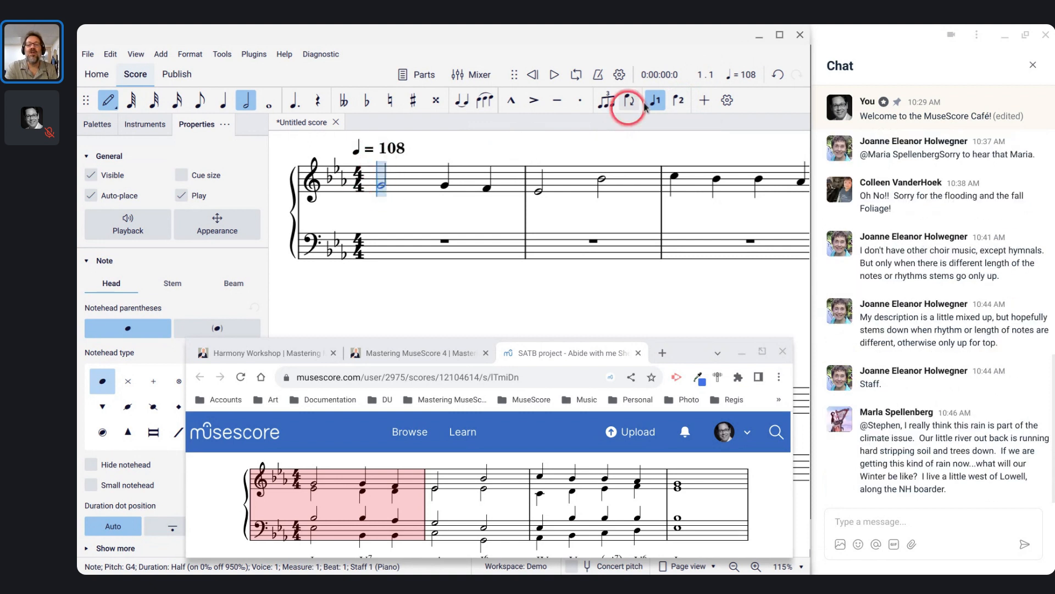
left_click(679, 101)
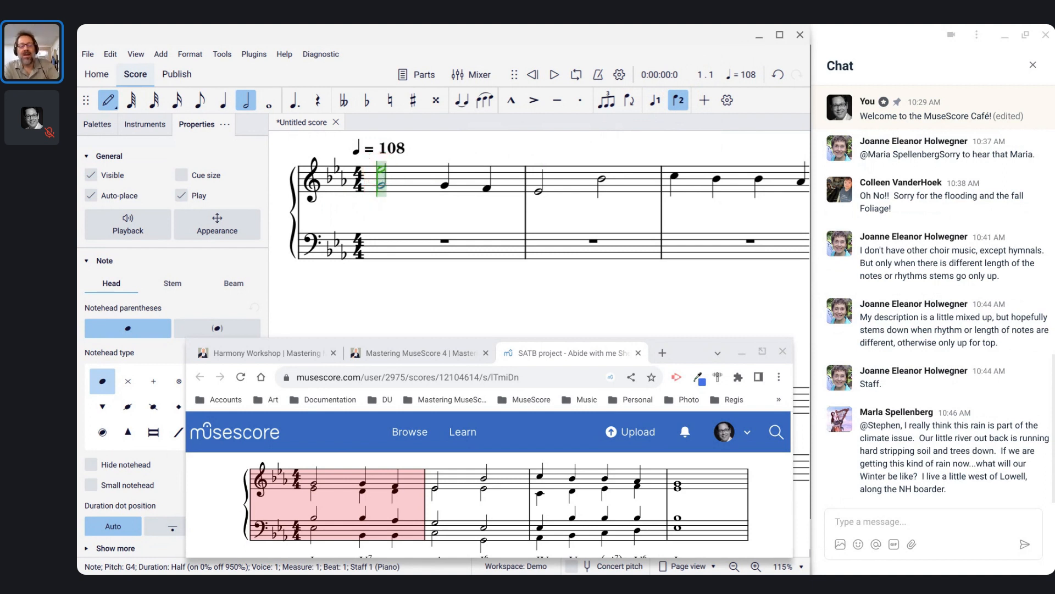
key("6")
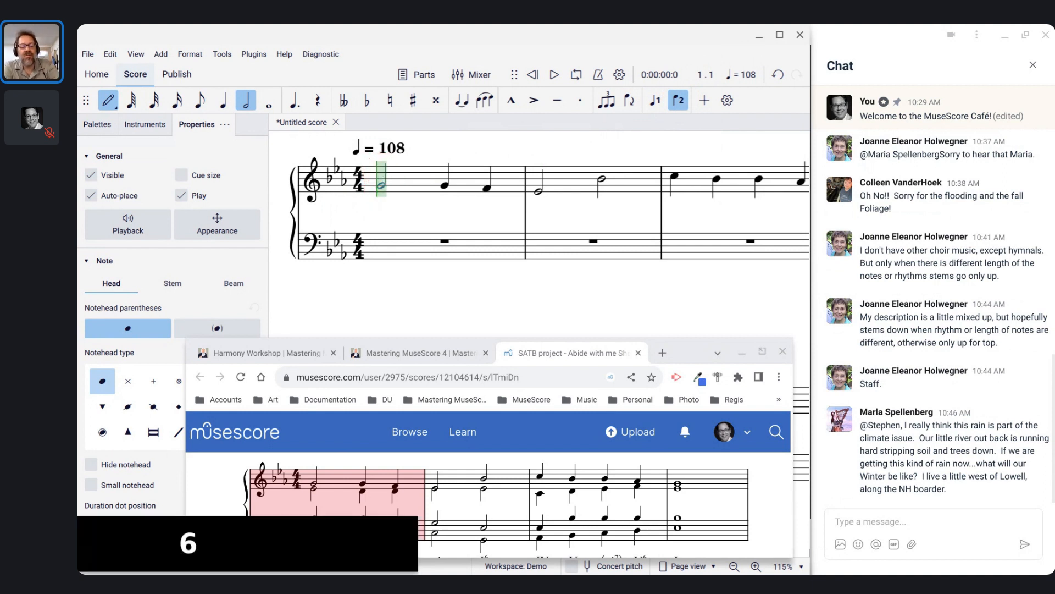
key("e")
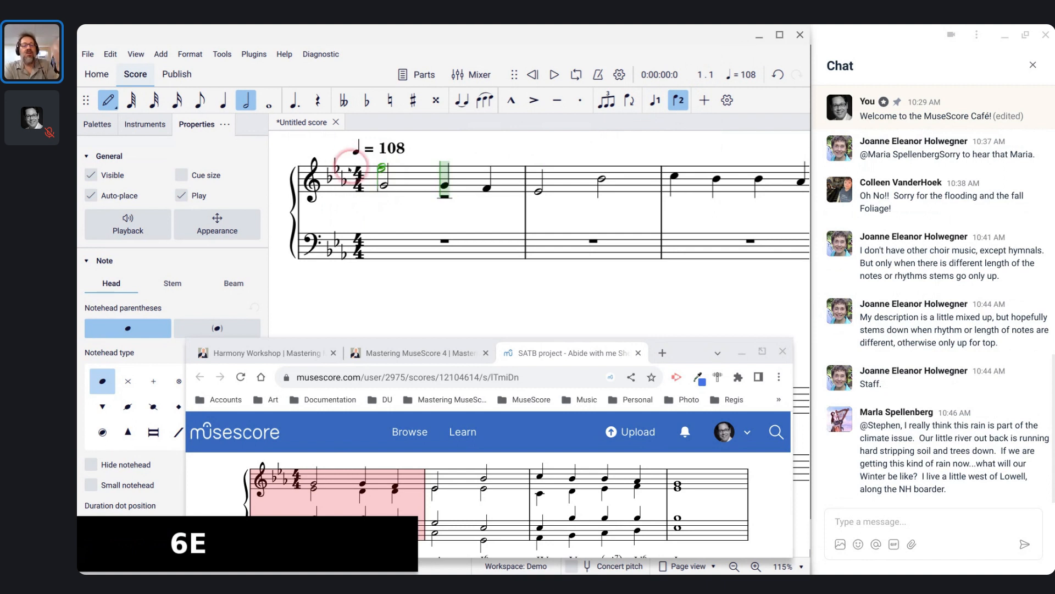
left_click(384, 170)
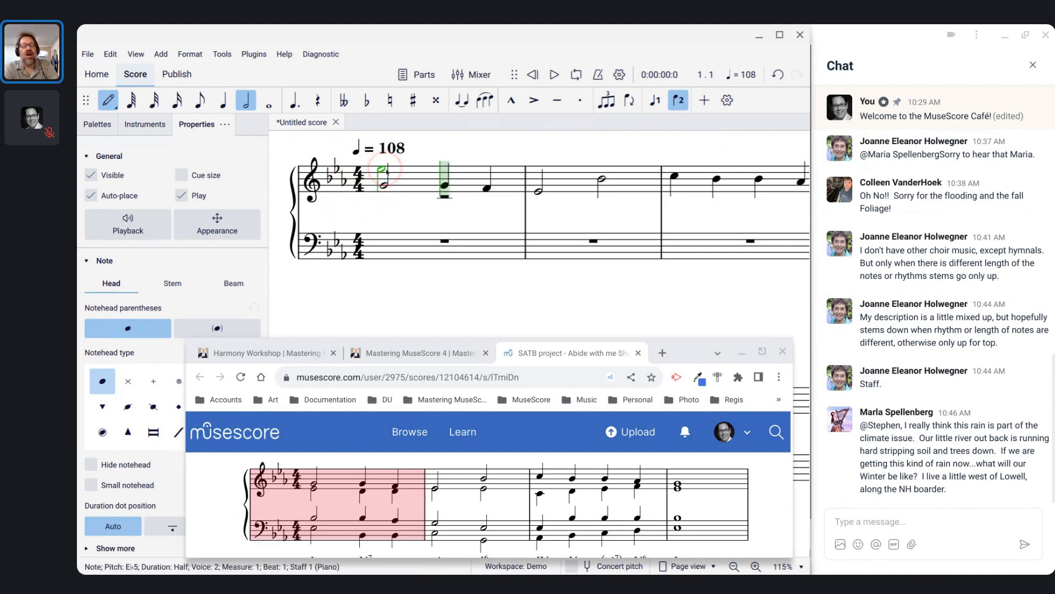
key("ctrl+Down")
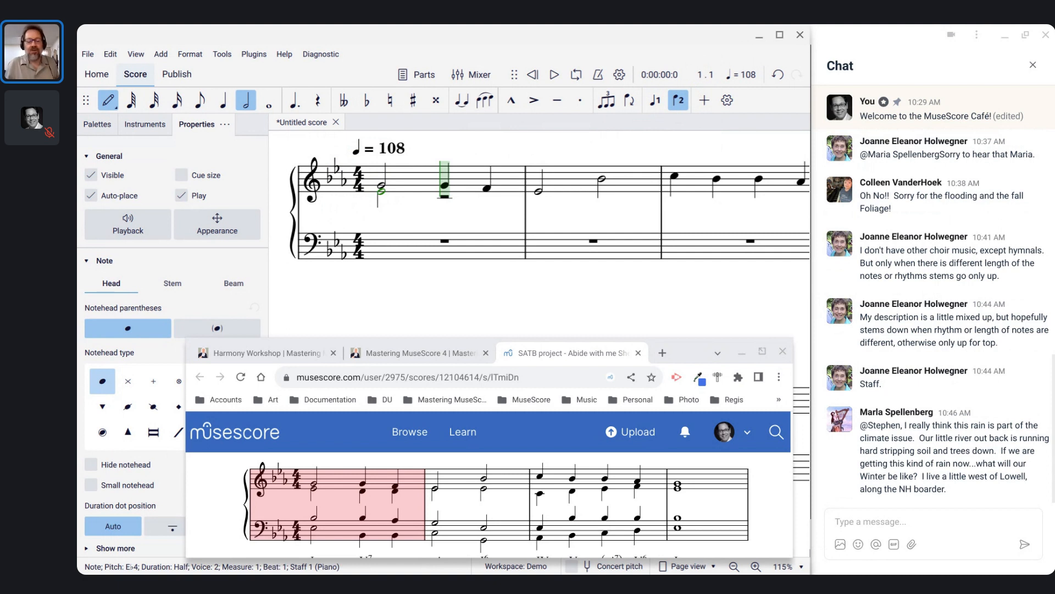
Undo the octave change and the voice 2 E♭ entry, and leave note input mode.
key("ctrl+z")
key("ctrl+z")
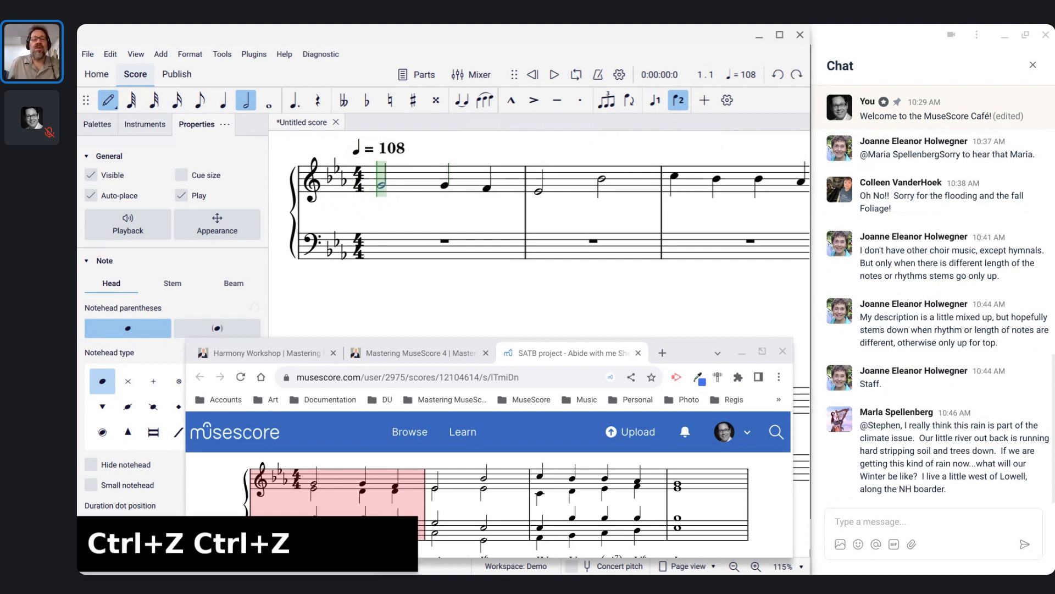
key("Escape")
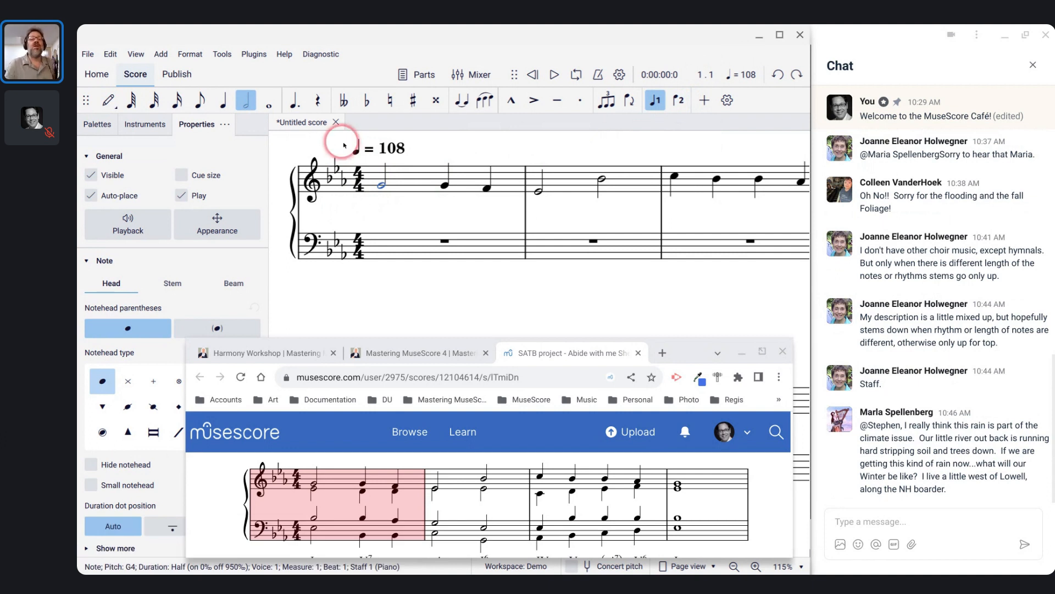
Try assigning all the notes of treble measure 1 to voice 2 outside note input, and undo the change.
left_click(416, 181)
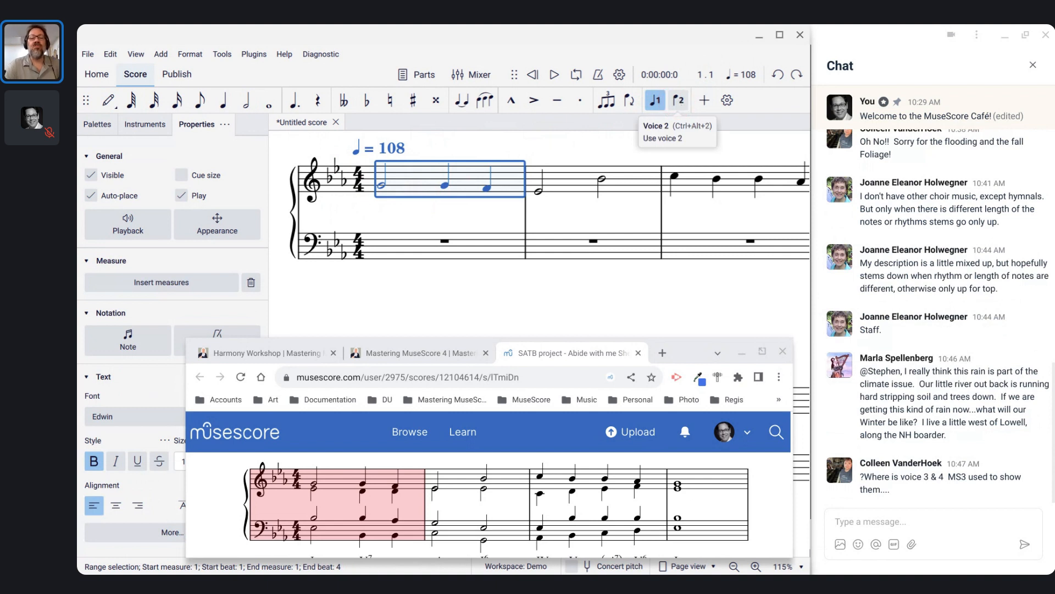
left_click(680, 104)
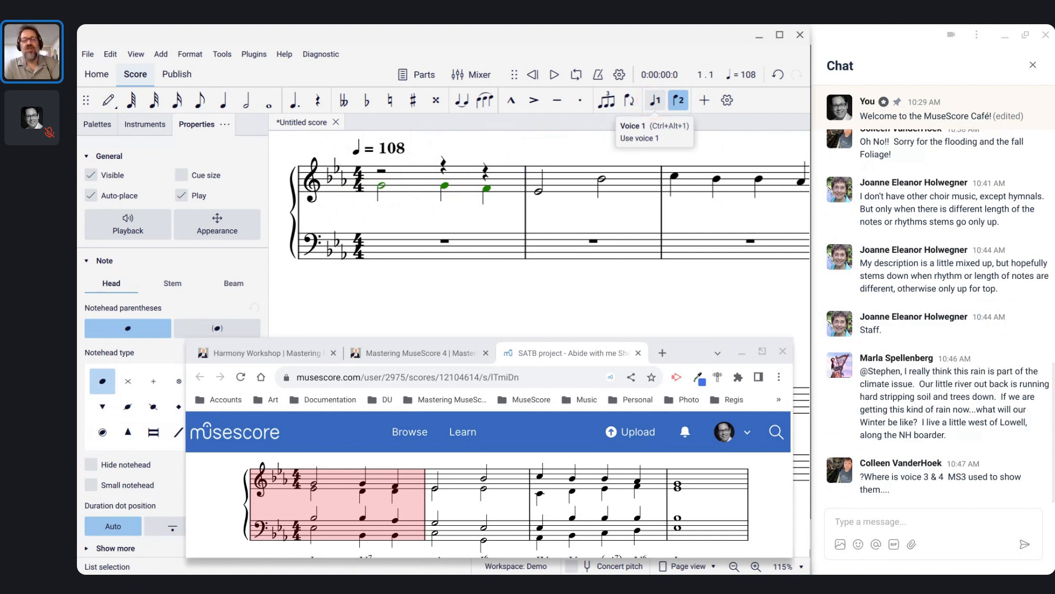
key("ctrl+z")
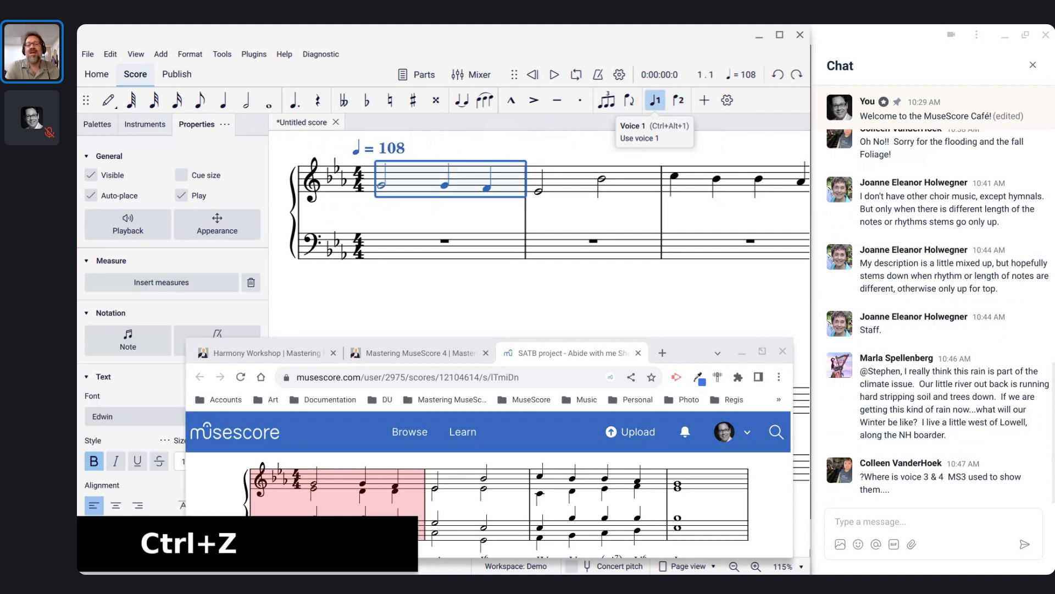
Try changing the first G in measure 1 to an eighth note outside note input, and undo the change.
left_click(382, 184)
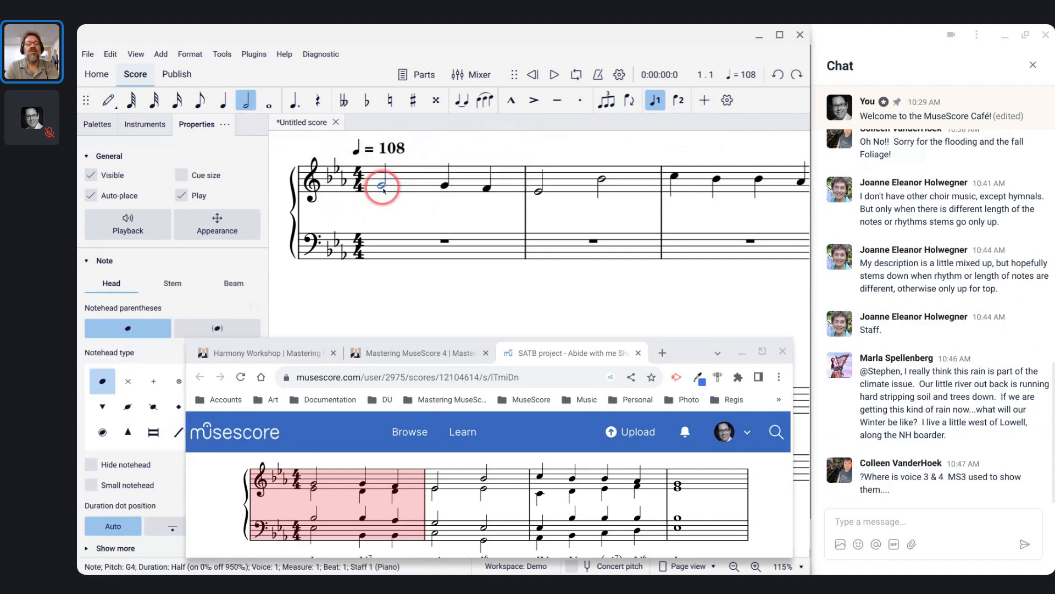
left_click(197, 106)
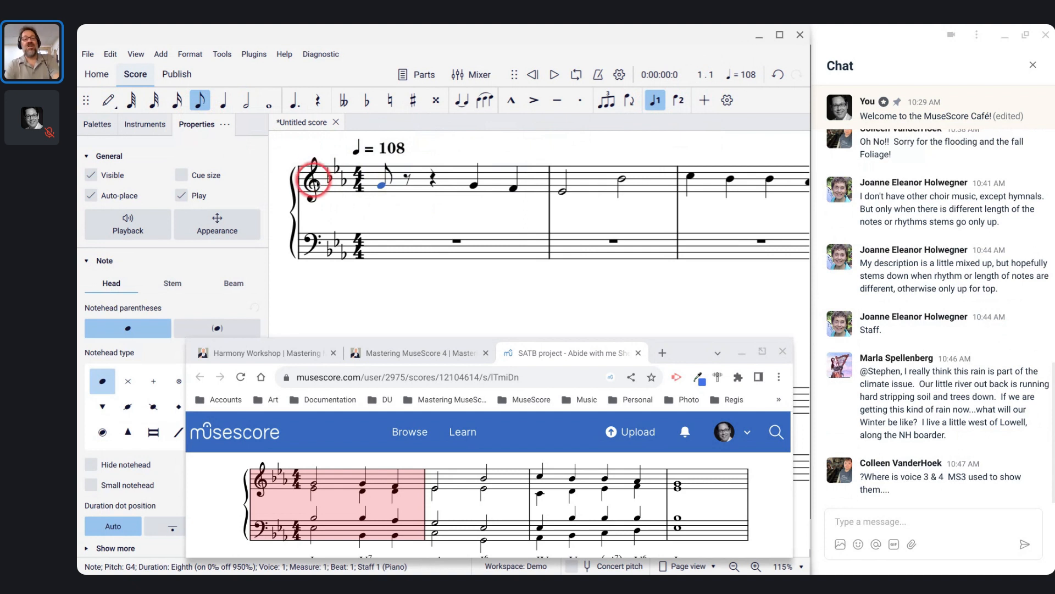
key("ctrl+z")
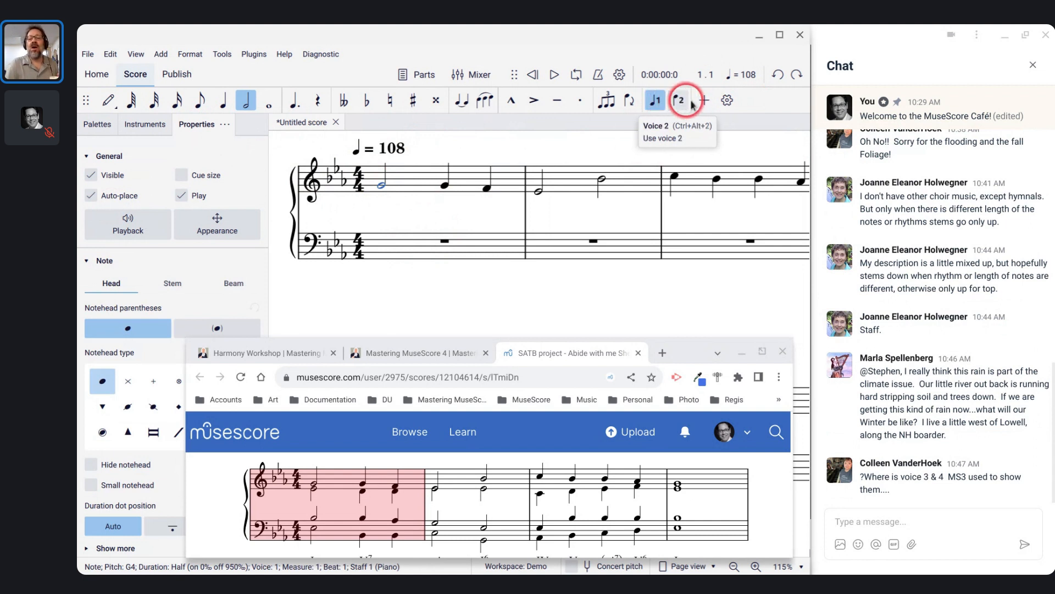
Customize the note input toolbar to show Voice 3 and Voice 4, and close the customization list.
left_click(726, 104)
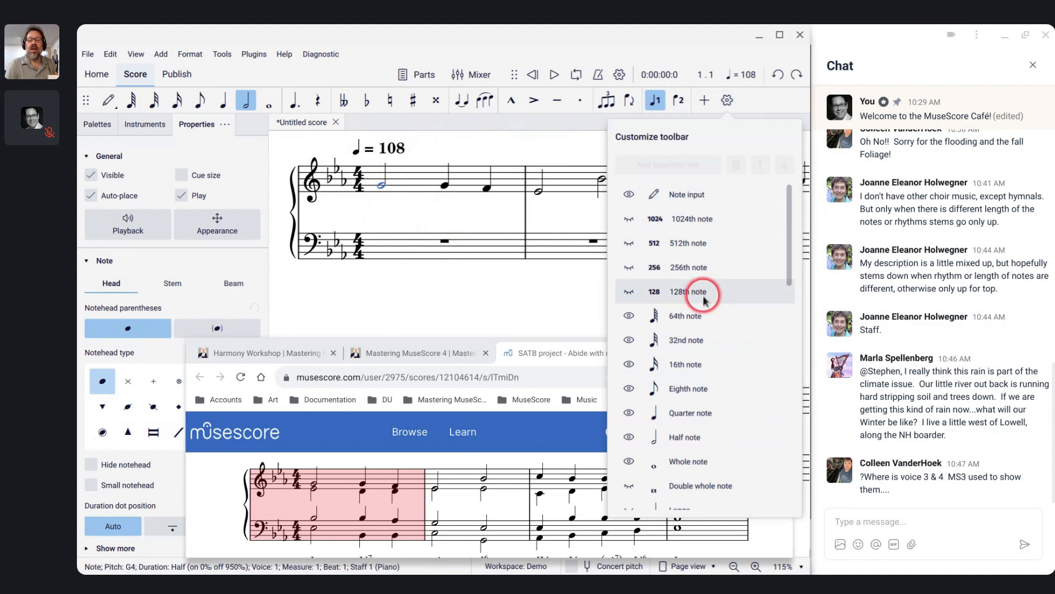
left_click_drag(785, 252, 793, 473)
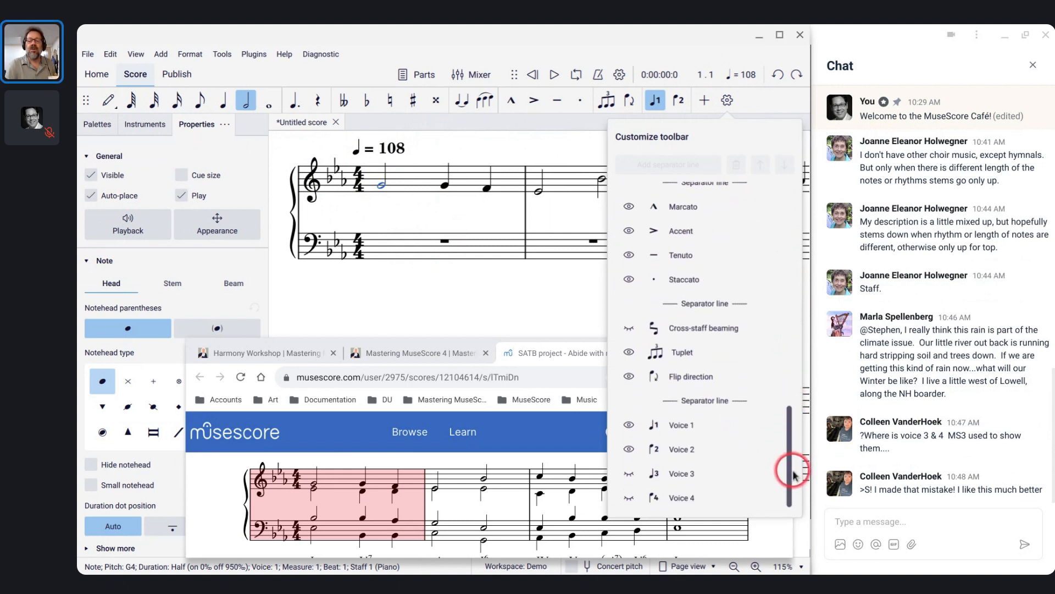
left_click(627, 475)
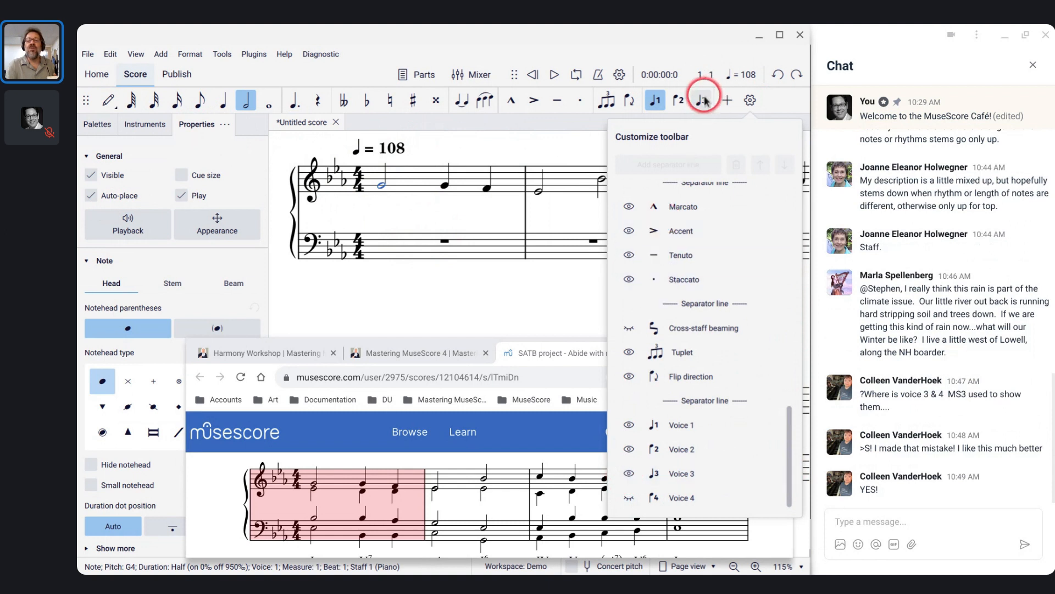
left_click(627, 499)
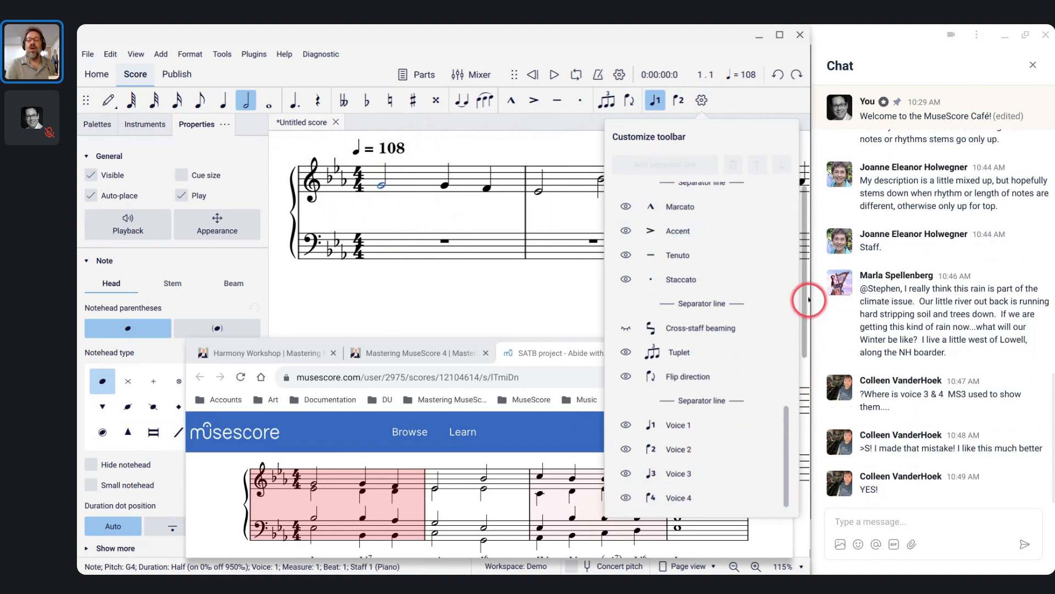
left_click(727, 107)
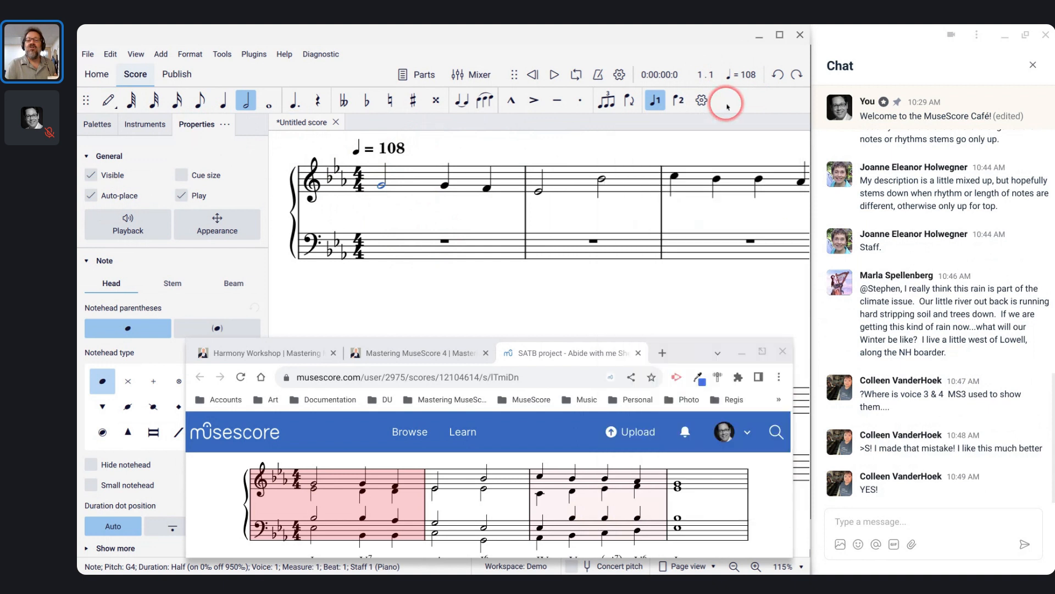
Reposition and widen the MuseScore window until all four voice options fit beside the chat.
left_click_drag(693, 26, 588, 45)
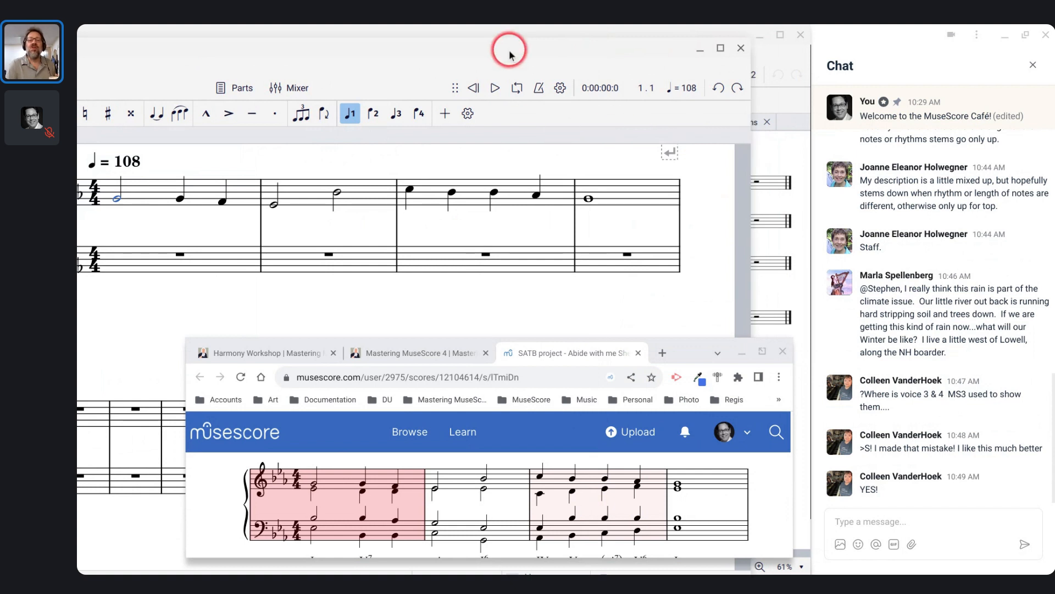
left_click_drag(510, 52, 824, 24)
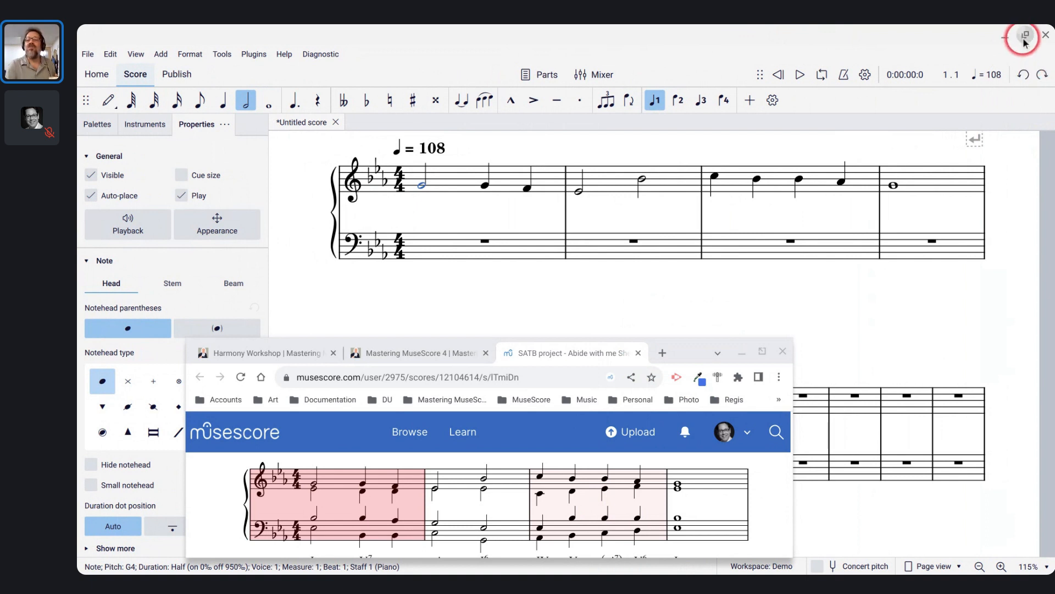
mouse_move(1026, 38)
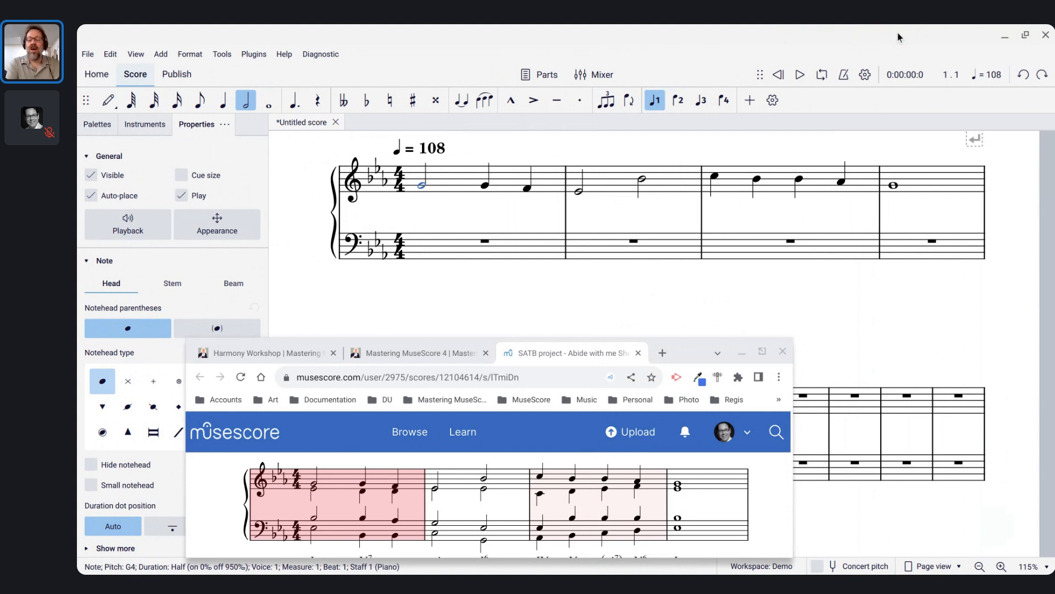
key("alt+[")
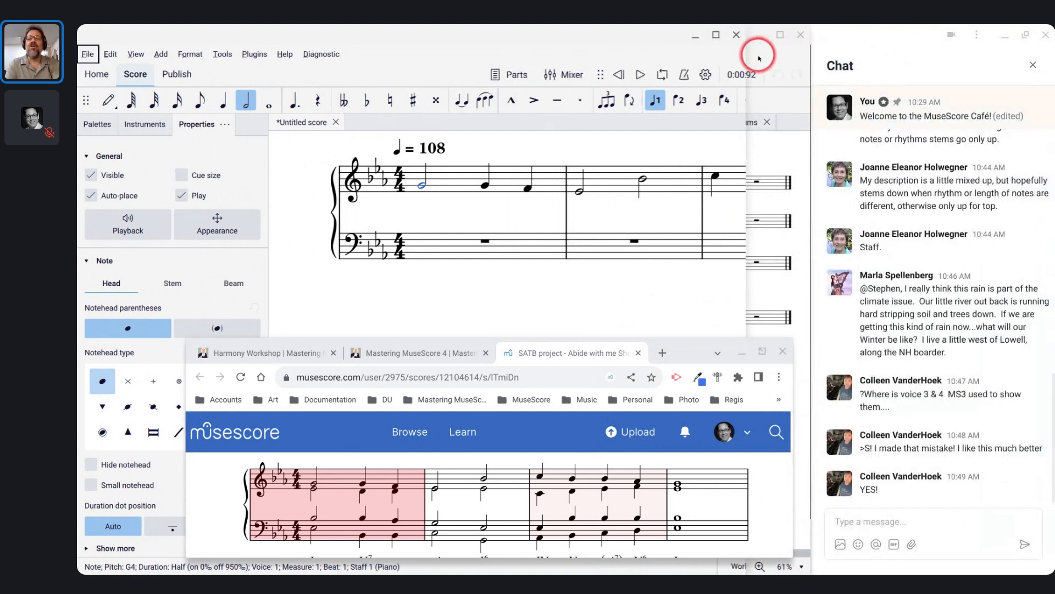
left_click_drag(746, 56, 818, 67)
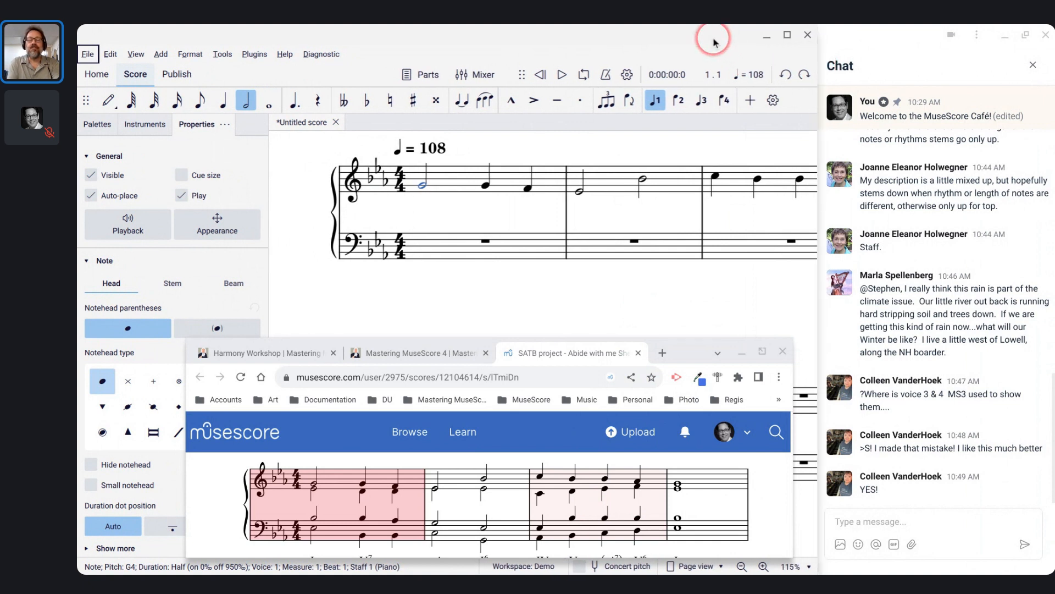
Start note input on the first beat of treble measure 1 and set the entry voice to voice 2.
scroll(578, 228, "down", 4)
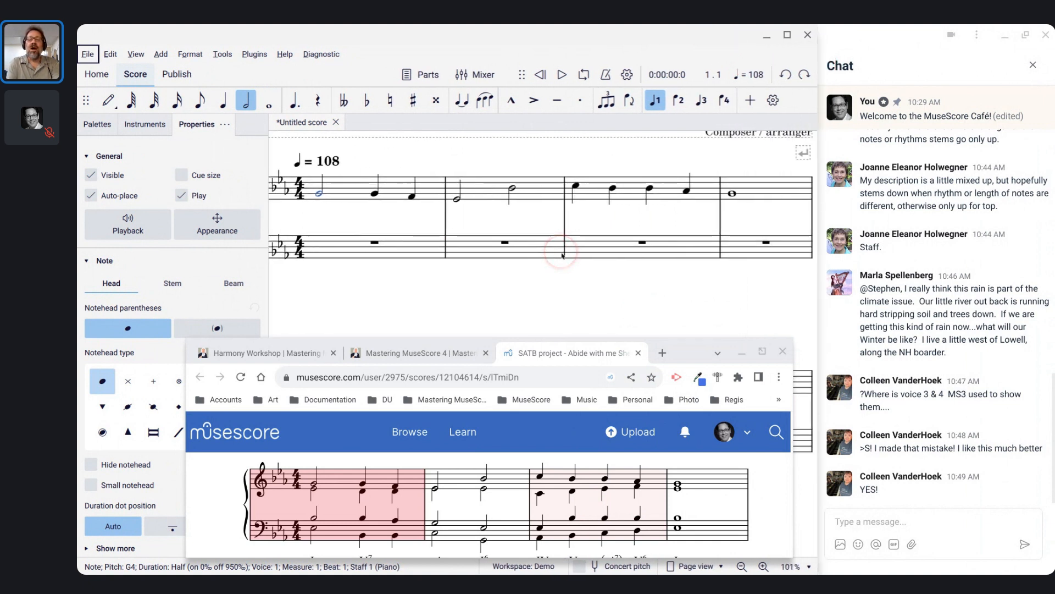
scroll(563, 255, "down", 1)
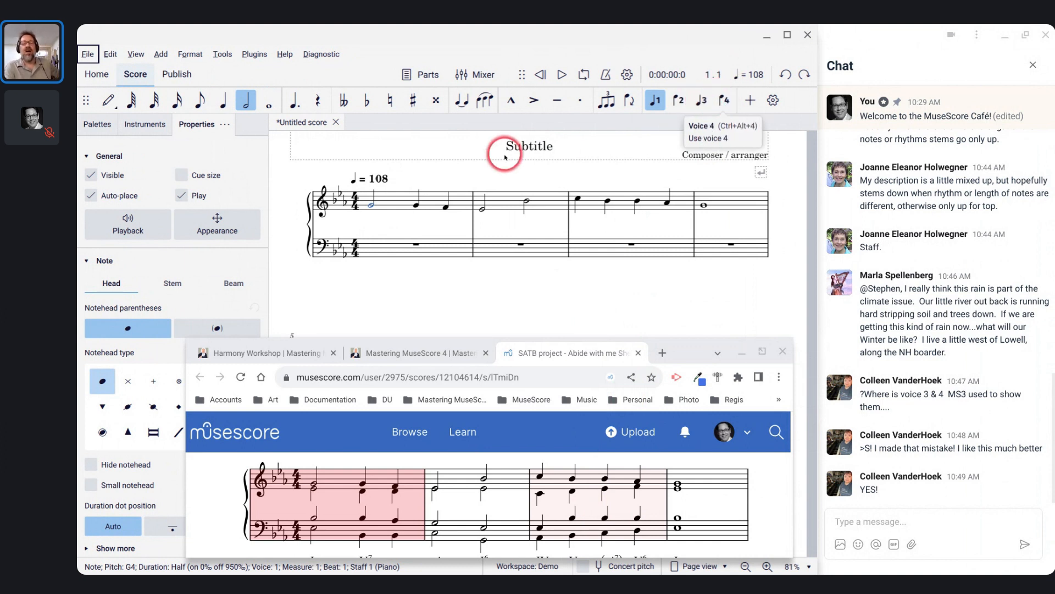
scroll(505, 156, "up", 3)
scroll(505, 156, "left", 2)
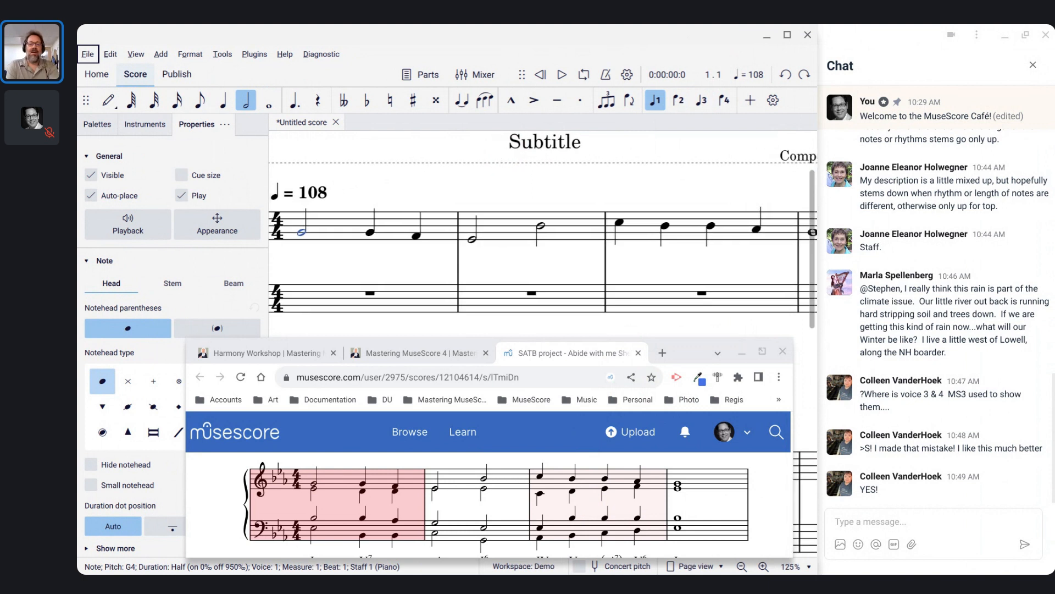
left_click(432, 223)
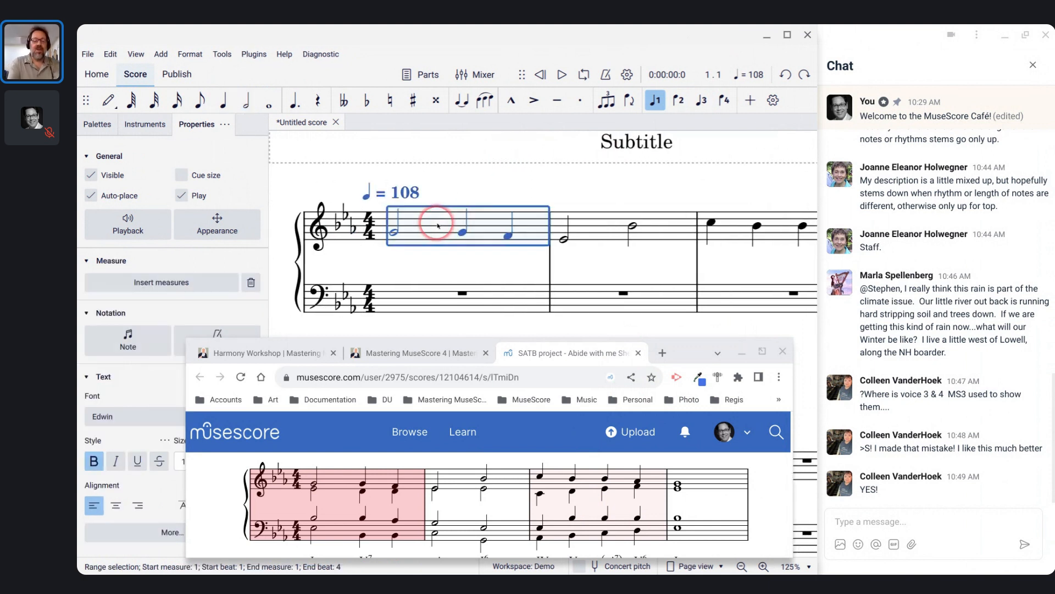
key("n")
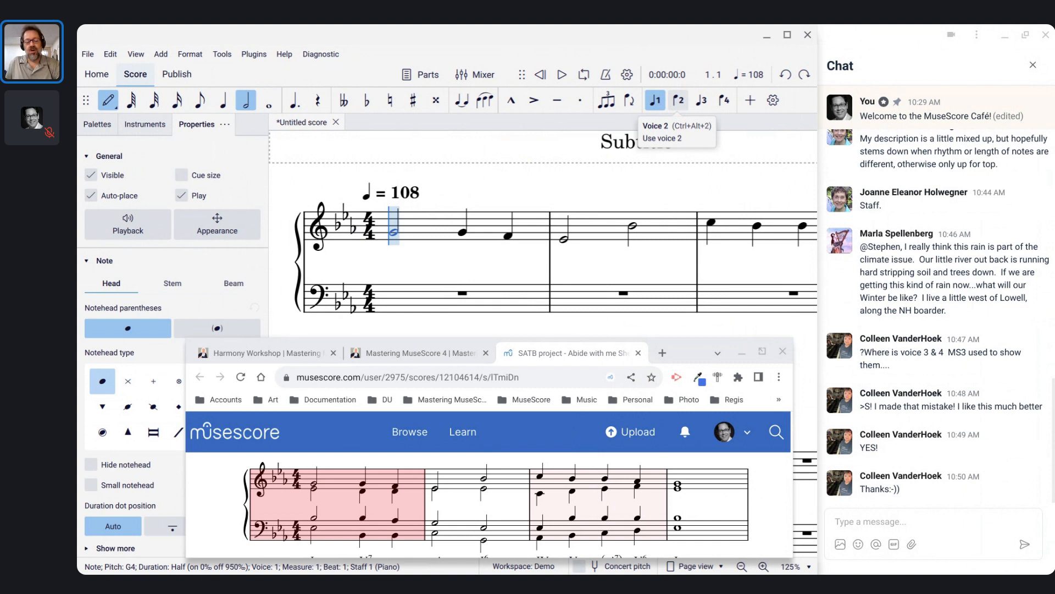
key("ctrl+alt+2")
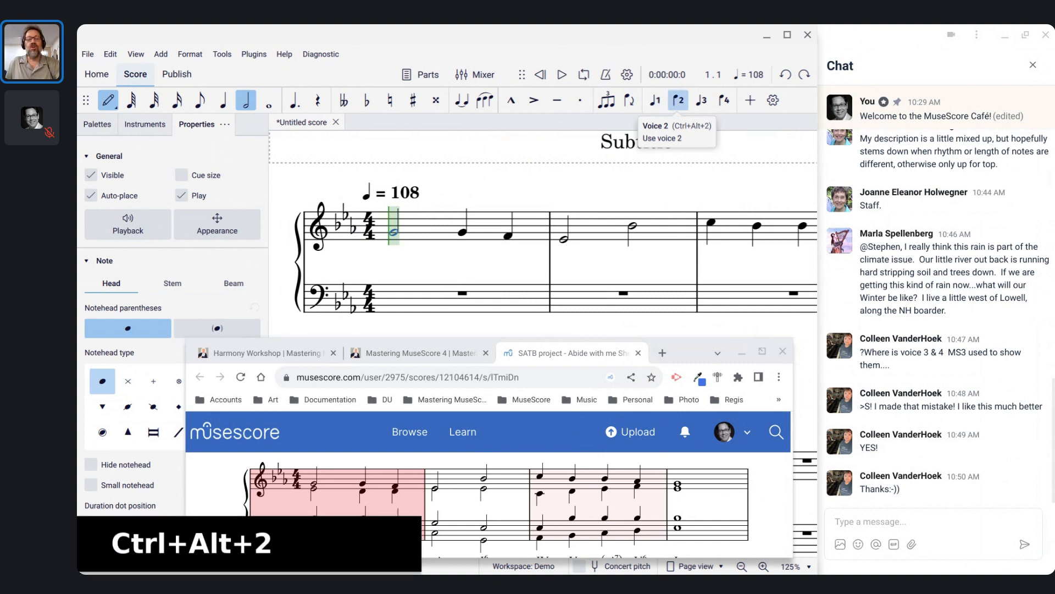
left_click(394, 223)
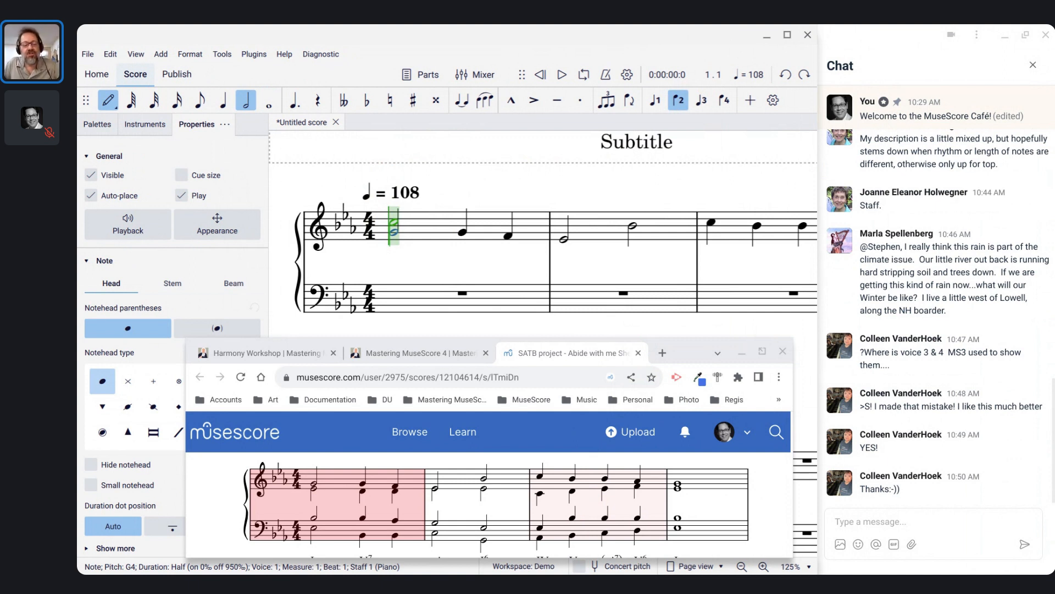
Switch note input to voice 3 and voice 4 to compare their cursors, and return to voice 2.
key("ctrl+alt+3")
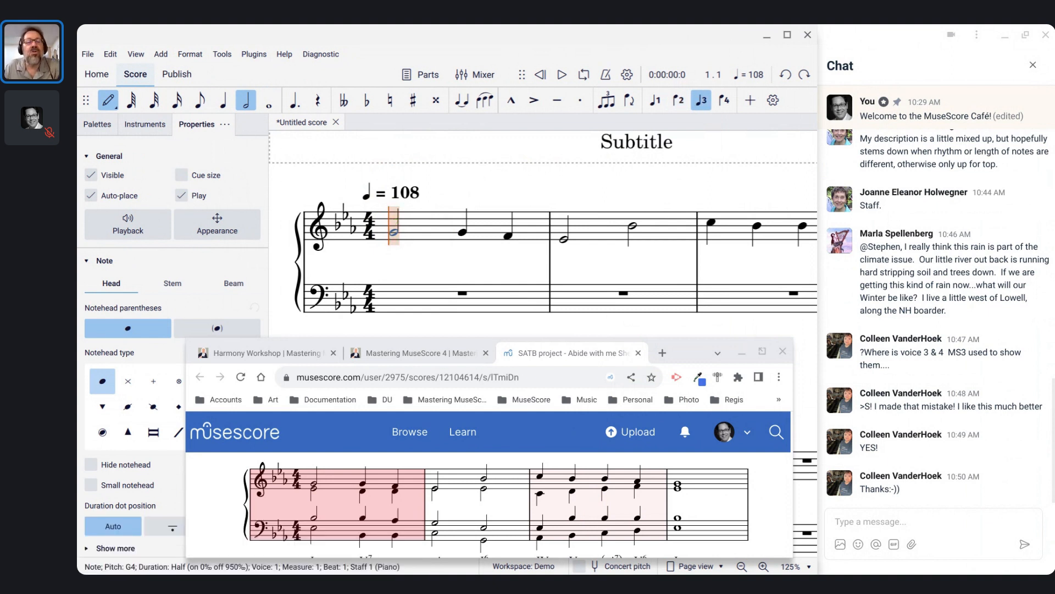
key("ctrl+alt+4")
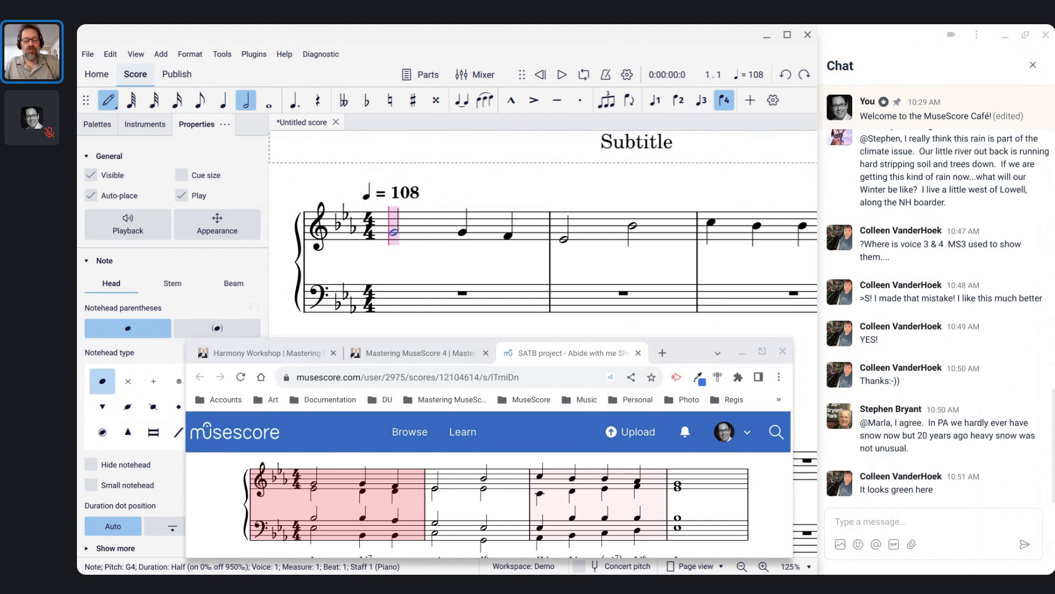
key("ctrl+alt+2")
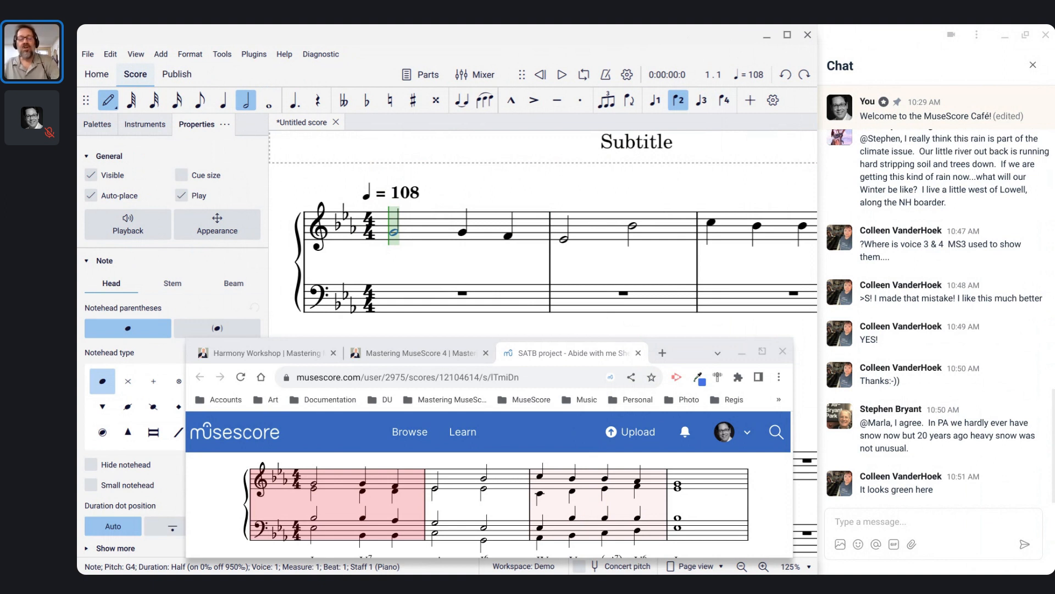
Enter the alto of measure 1 in voice 2: half note E♭4 below the soprano, followed by two D4 quarter notes.
key("6")
key("e")
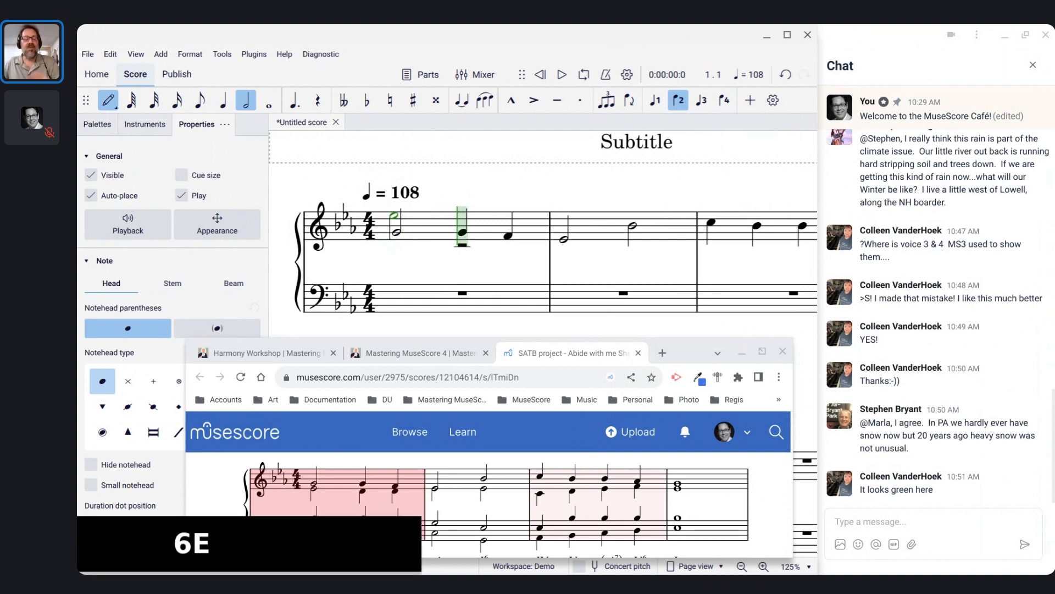
key("ctrl+Down")
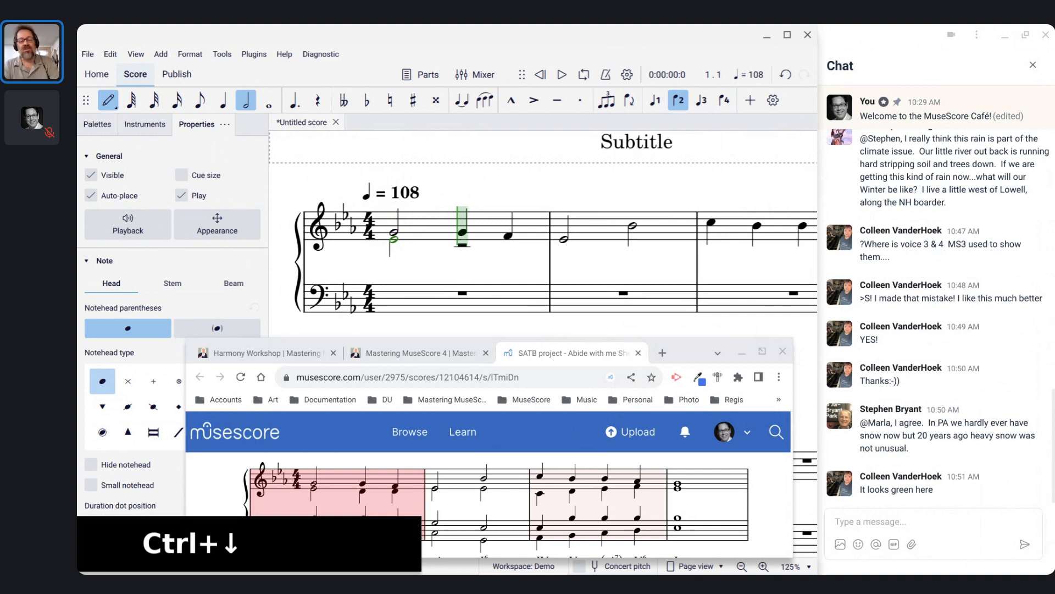
key("5")
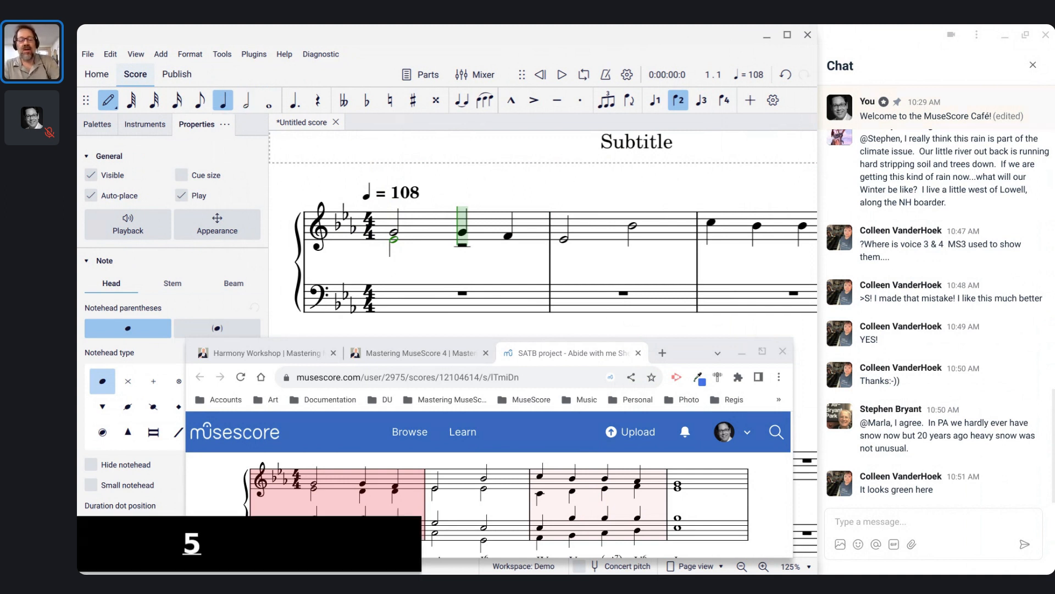
key("d")
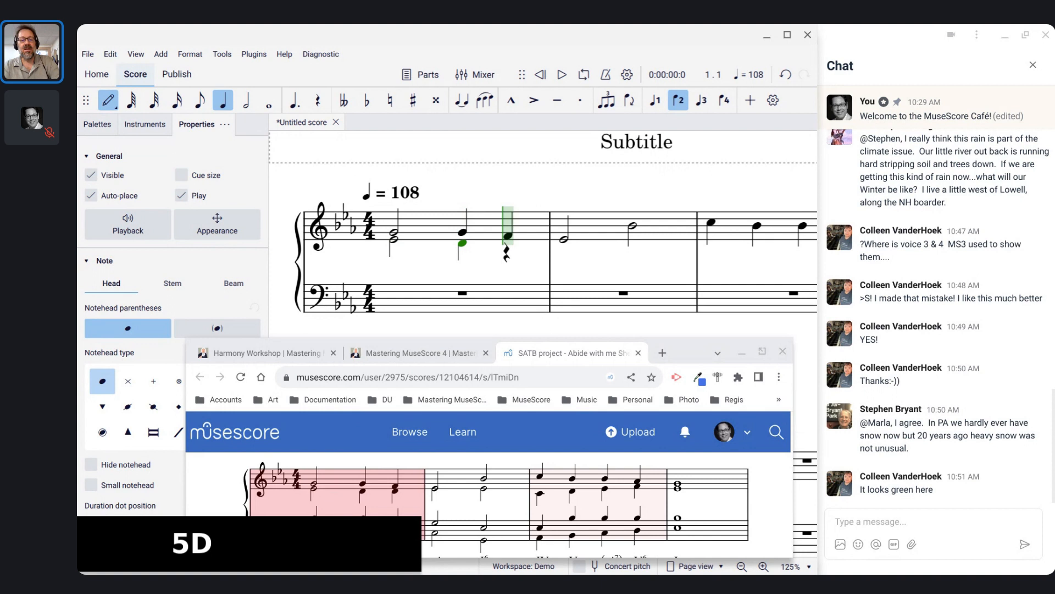
key("d")
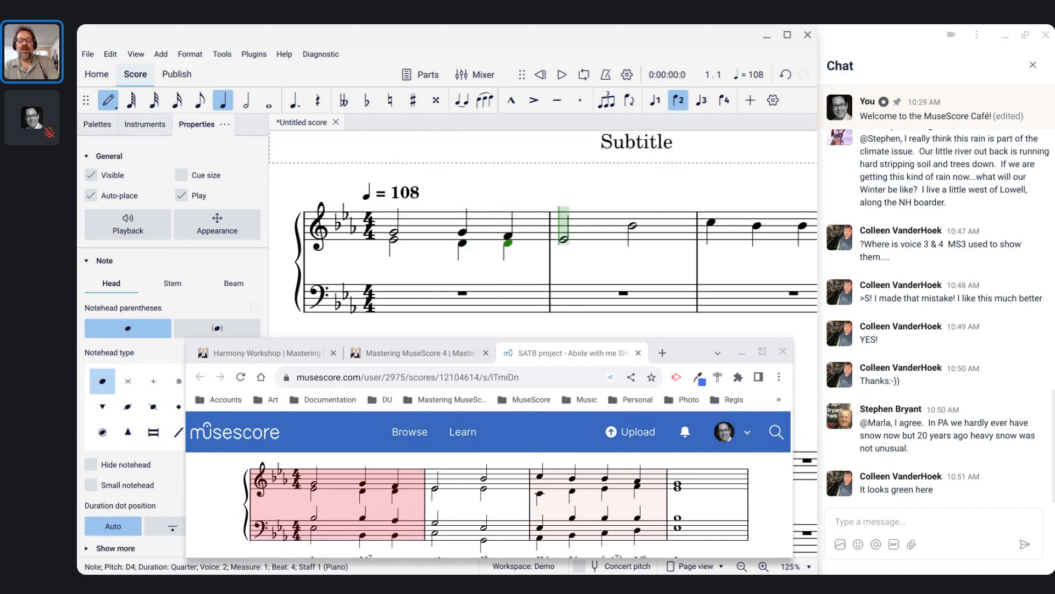
Fill treble measure 2 with two E♭4 half notes in voice 2, undoing and re-entering the first one.
key("6")
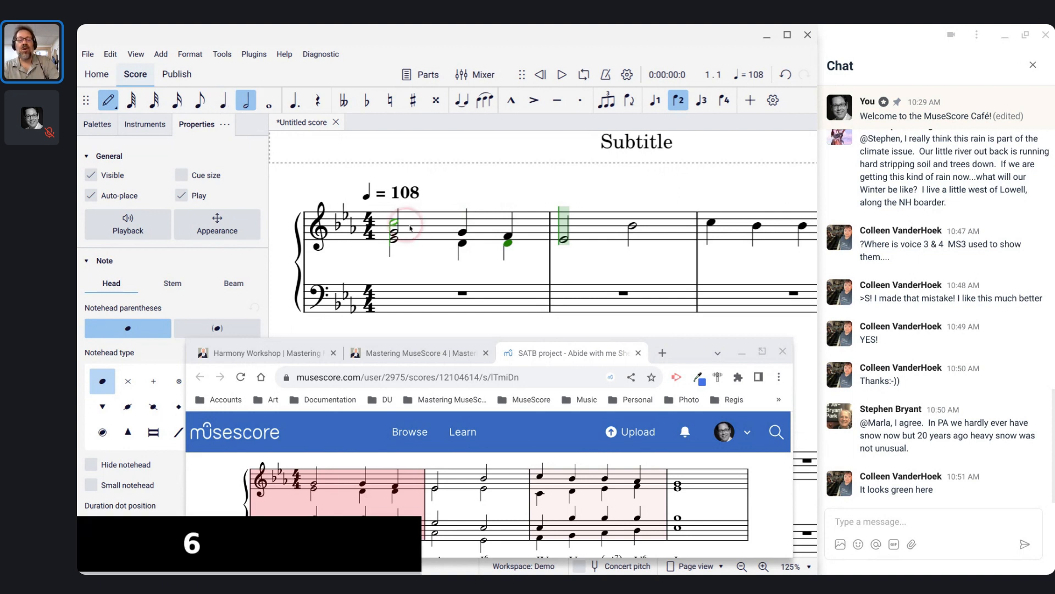
key("e")
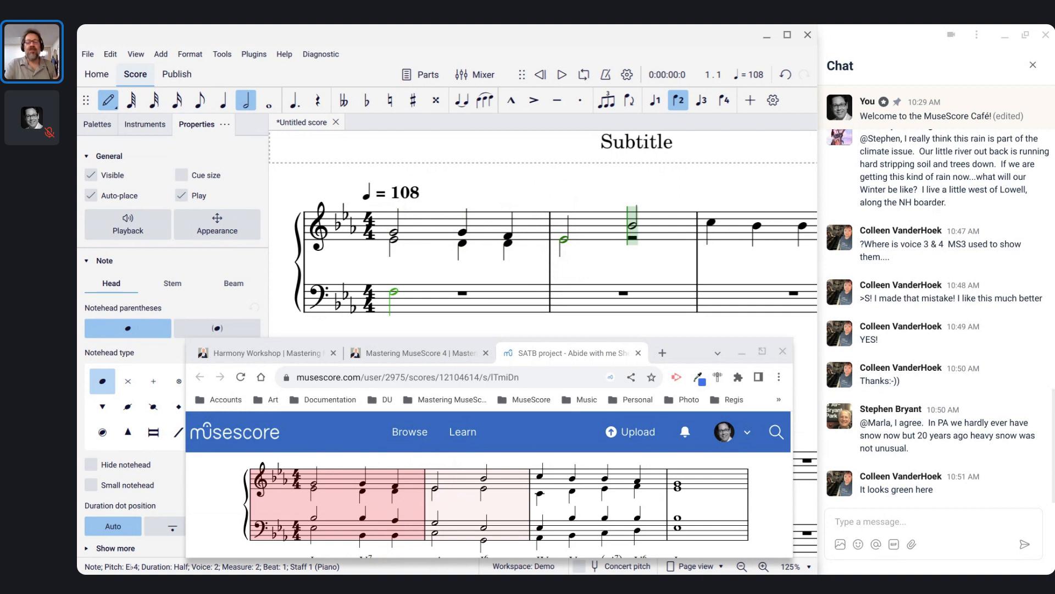
left_click(484, 491)
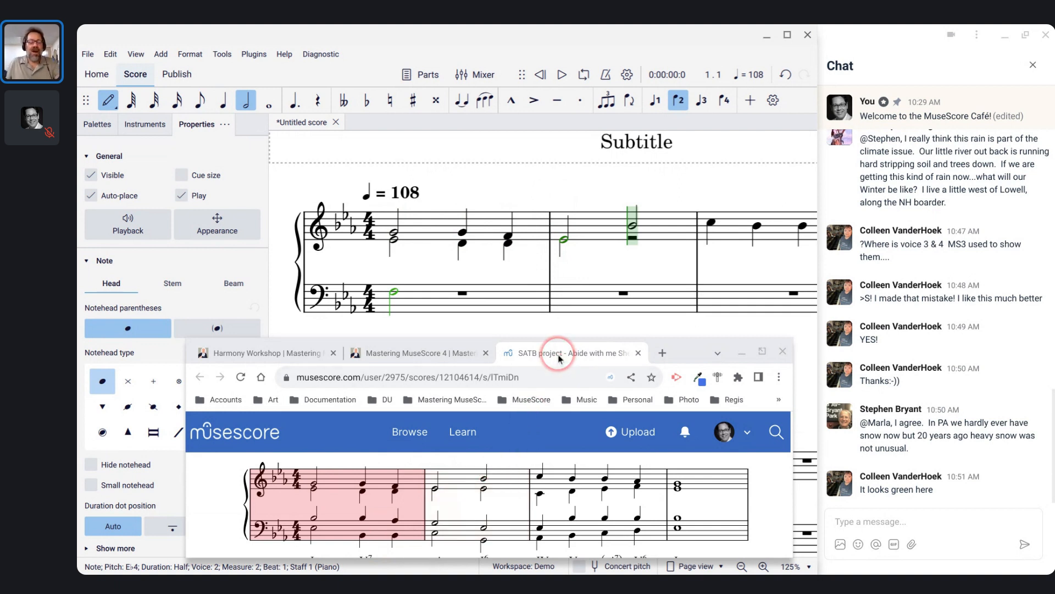
key("ctrl+z")
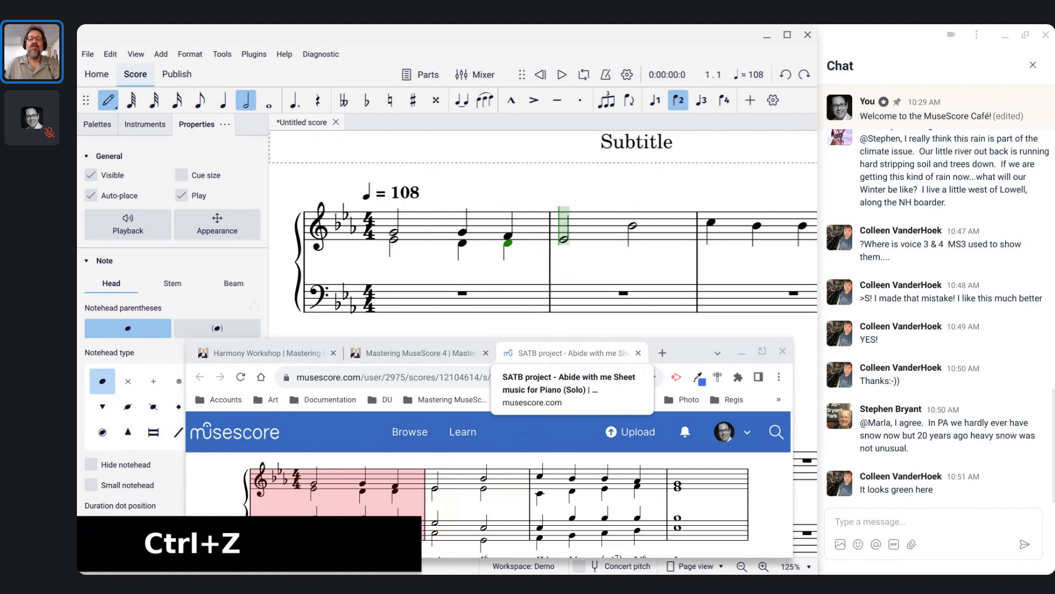
left_click(632, 227)
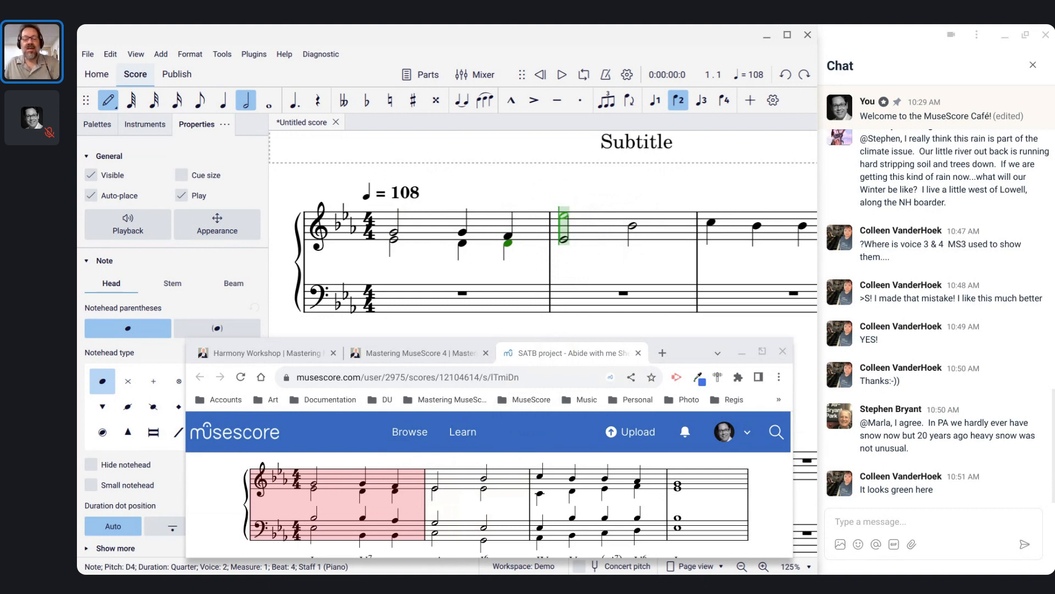
key("e")
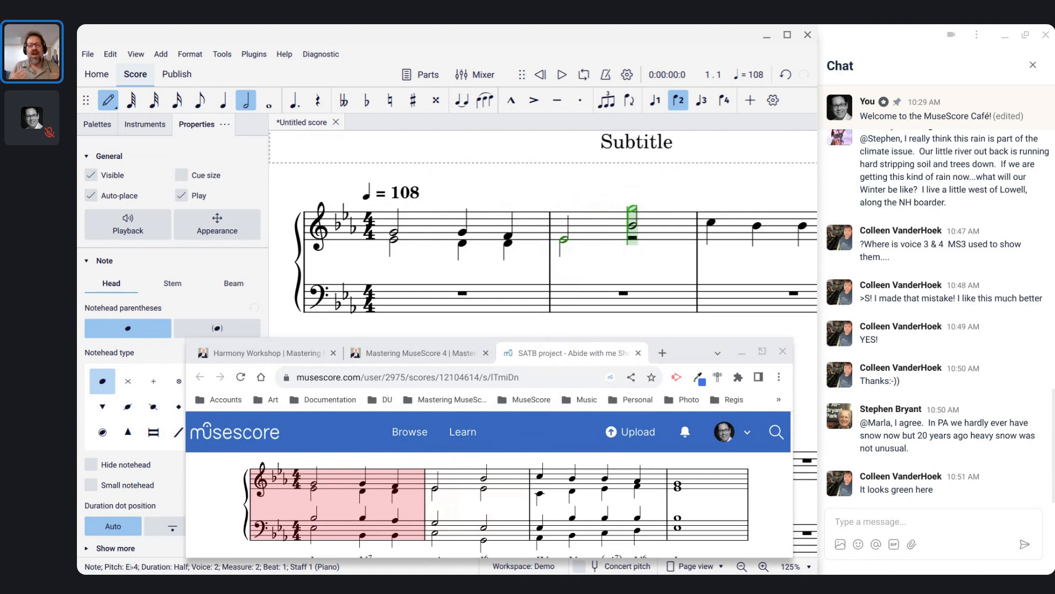
scroll(632, 212, "right", 2)
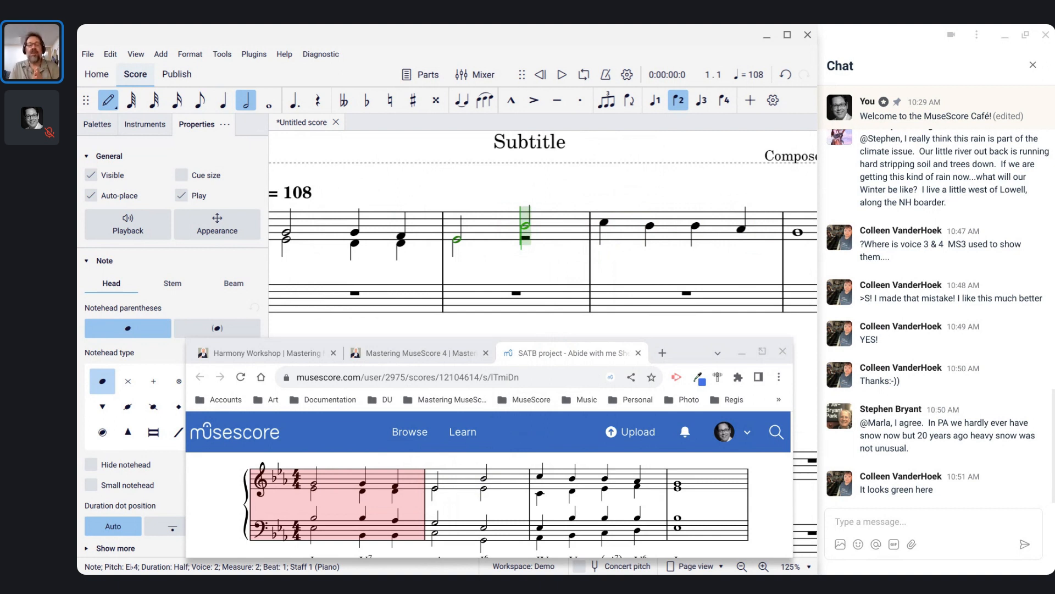
key("e")
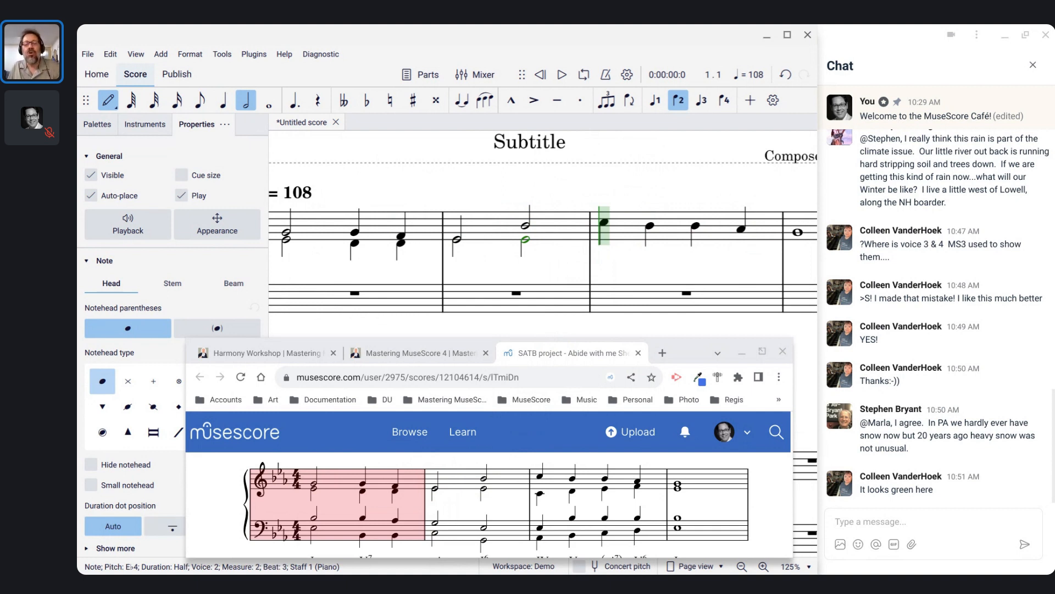
Try entering sixteenth notes F, G, F, G in voice 2 under the first soprano note of measure 3.
key("3")
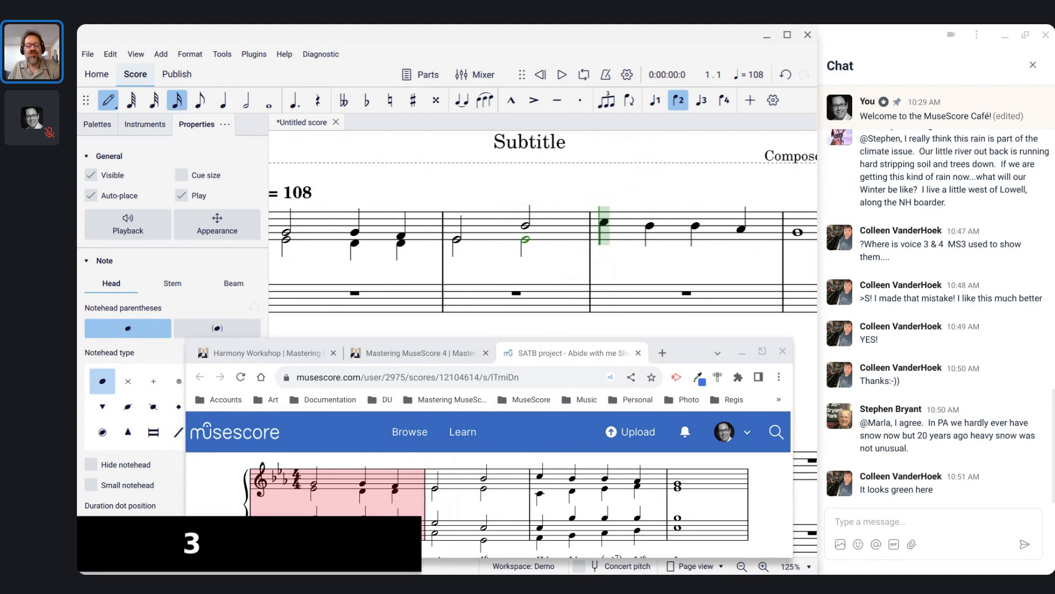
key("f")
key("g")
key("f")
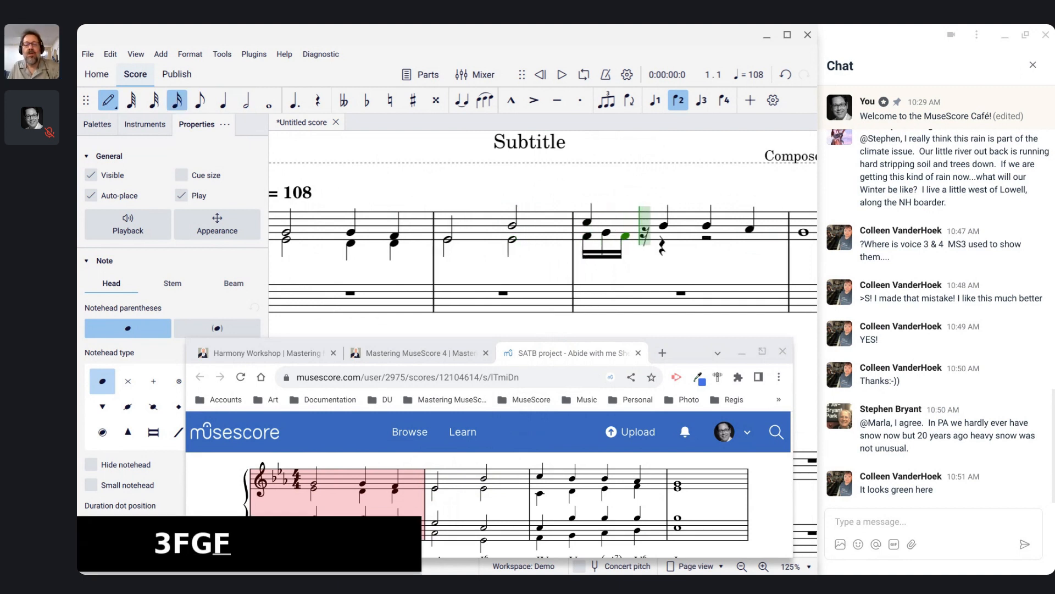
key("g")
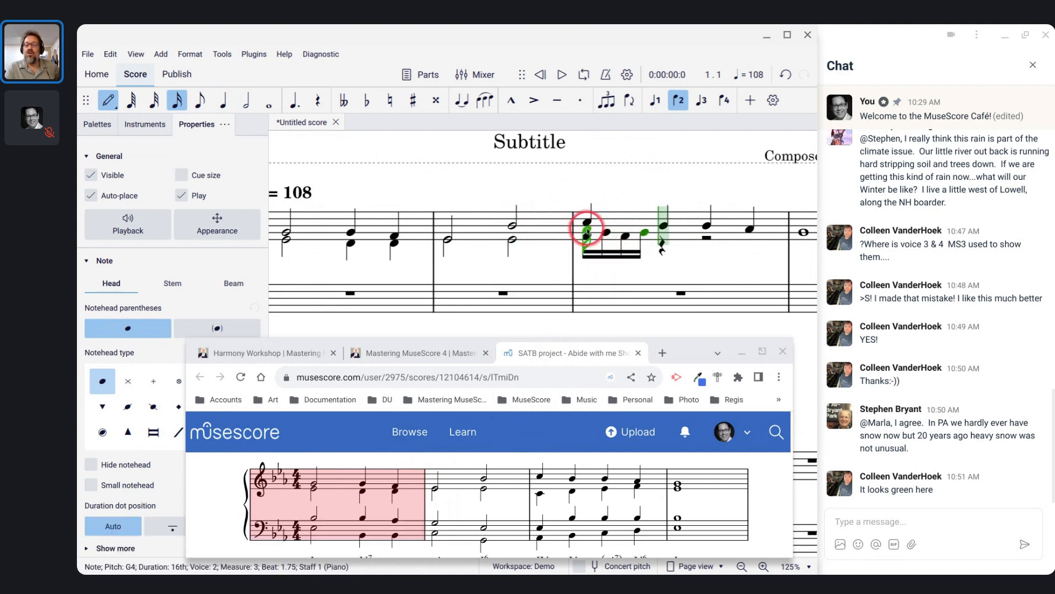
left_click(665, 251)
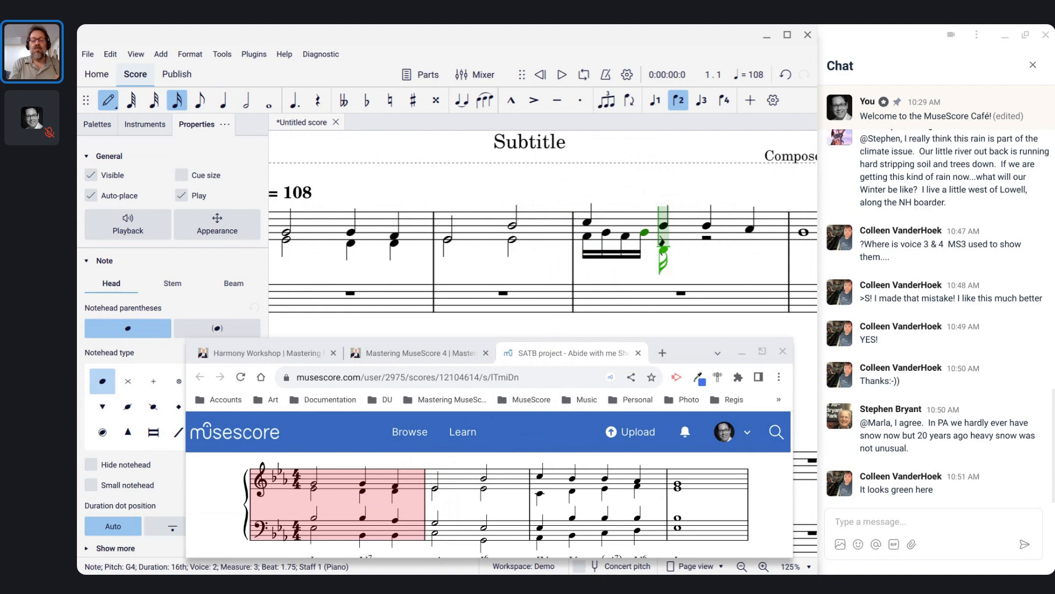
Examine the independent tenor and bass rhythms in the second system of the reference score in the browser, and return to its first system.
left_click(495, 522)
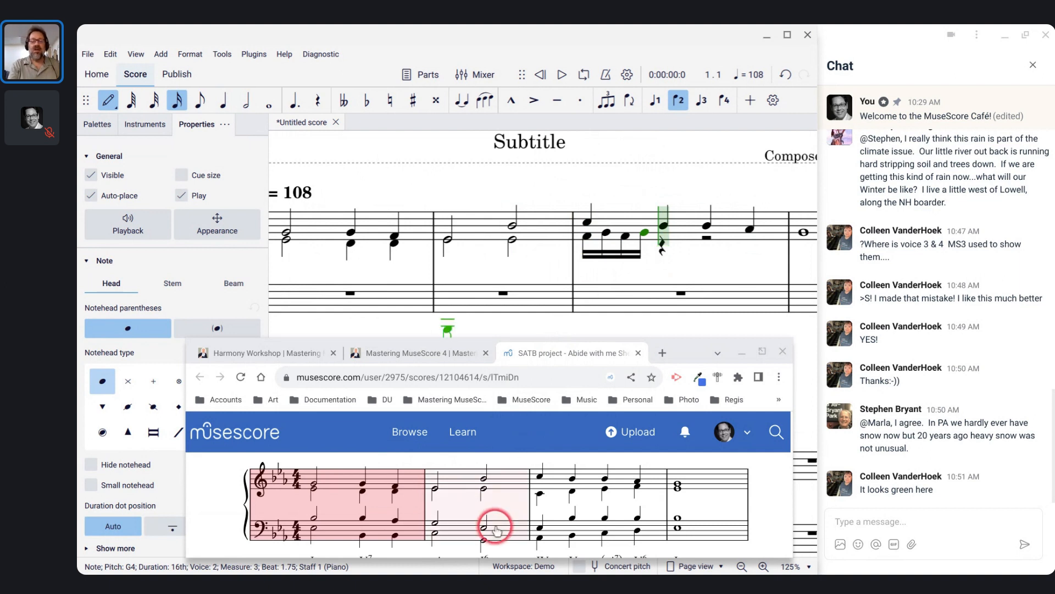
scroll(489, 525, "down", 1)
left_click(349, 473)
left_click(275, 474)
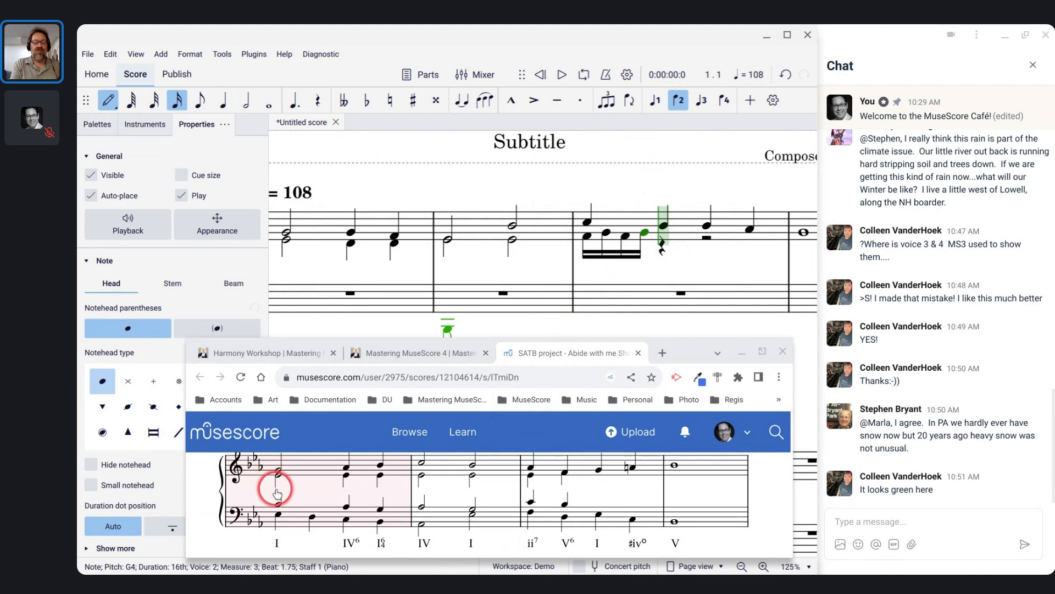
left_click(278, 517)
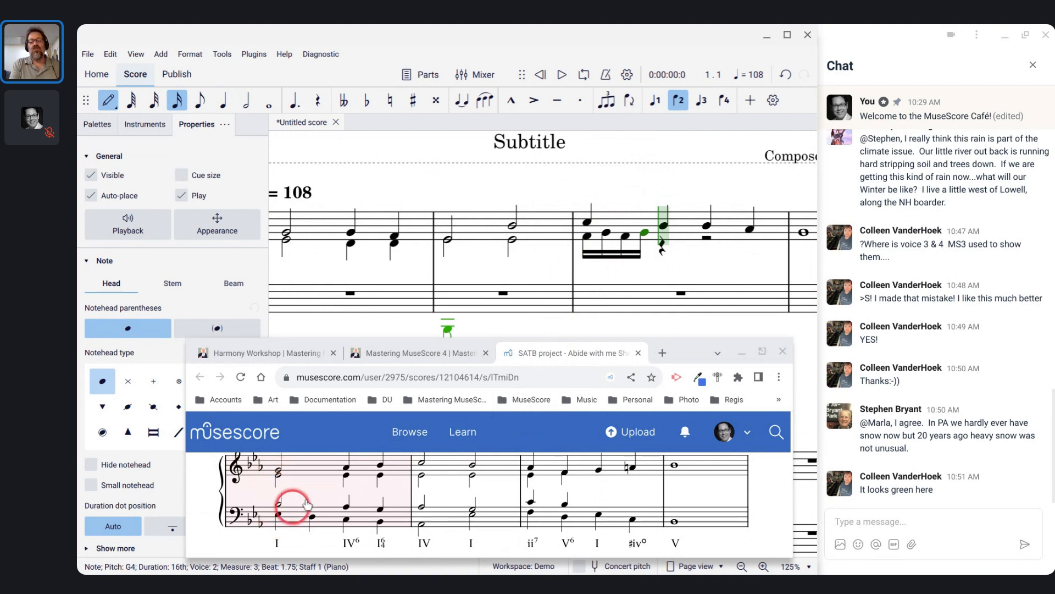
left_click(365, 471)
scroll(369, 475, "up", 1)
scroll(371, 479, "up", 1)
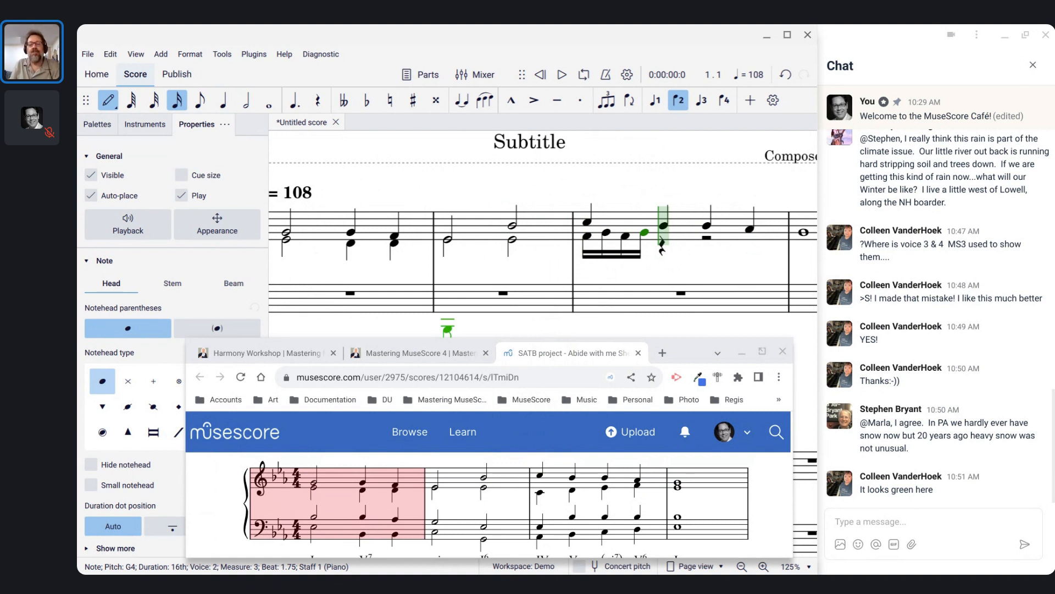
Undo the four sixteenth notes entered in voice 2 of measure 3.
key("ctrl+z")
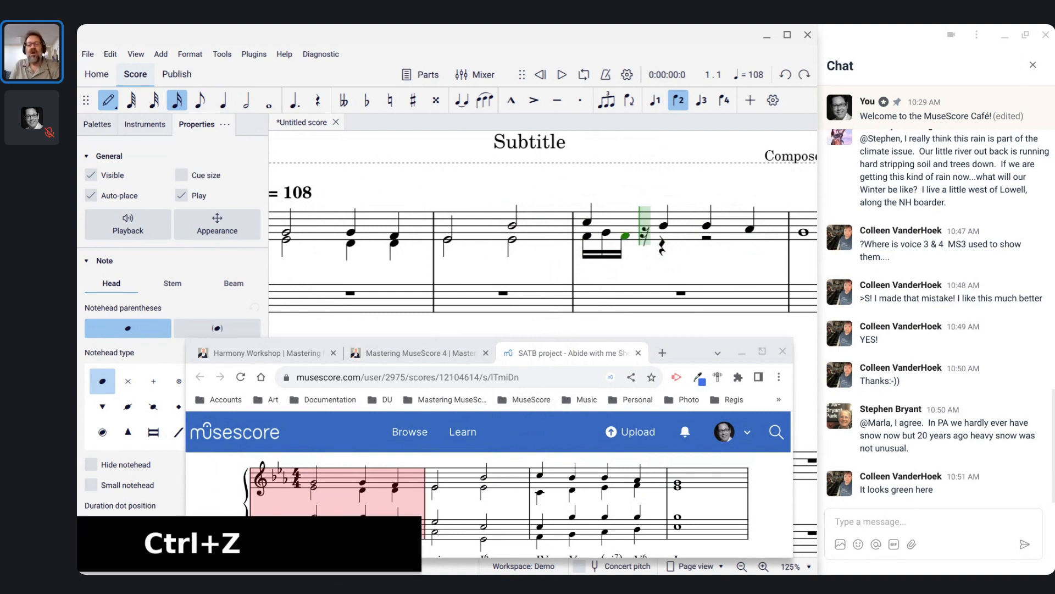
key("ctrl+z")
key("ctrl+z")
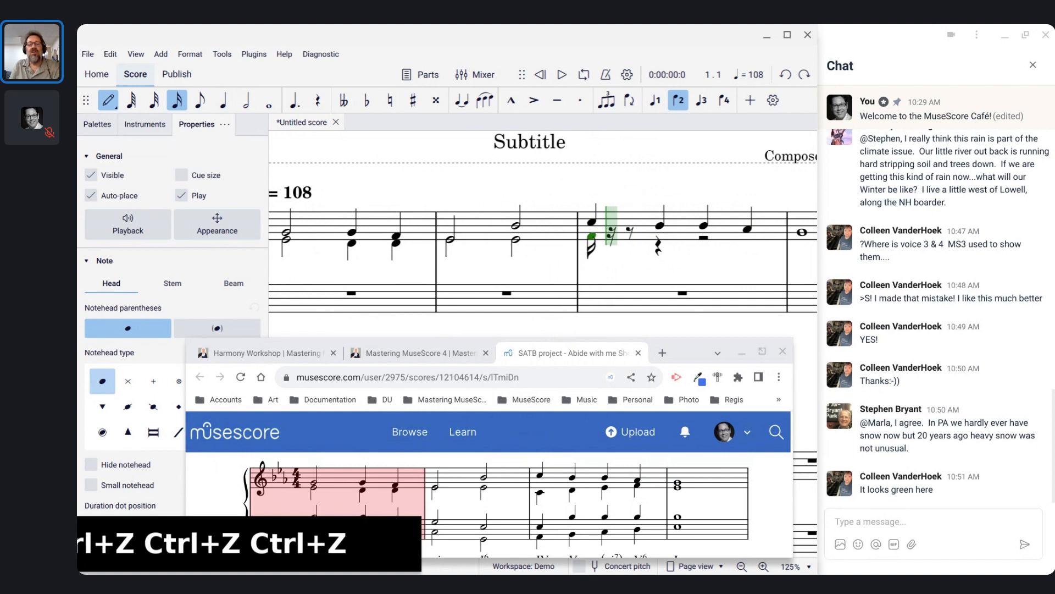
key("ctrl+z")
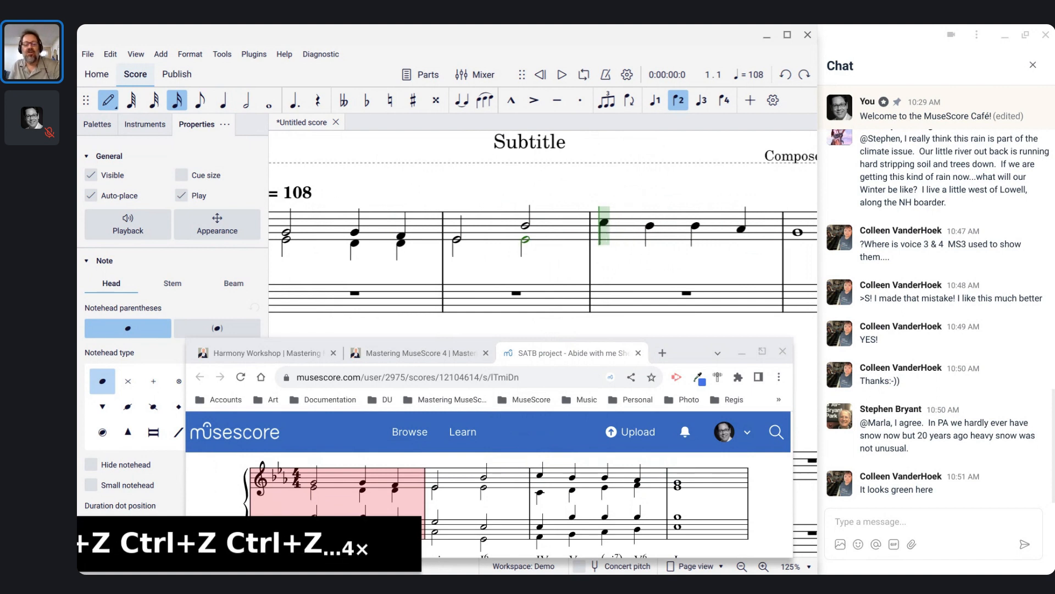
Enter voice 2 quarter notes C4, D4, E♭4, F4 in treble measure 3 and a whole note E♭4 in measure 4.
key("5")
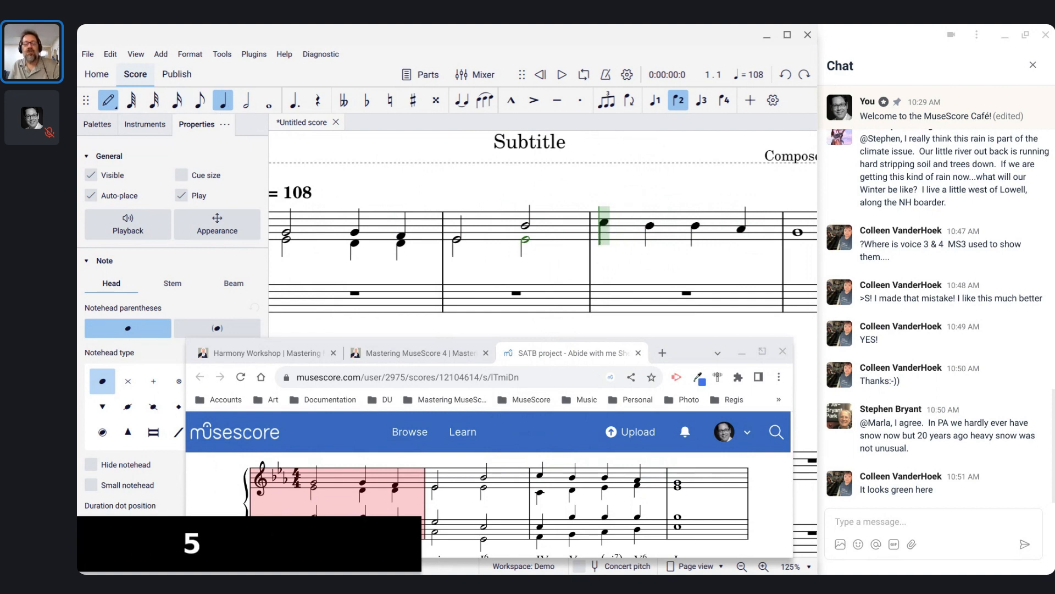
key("c")
key("d")
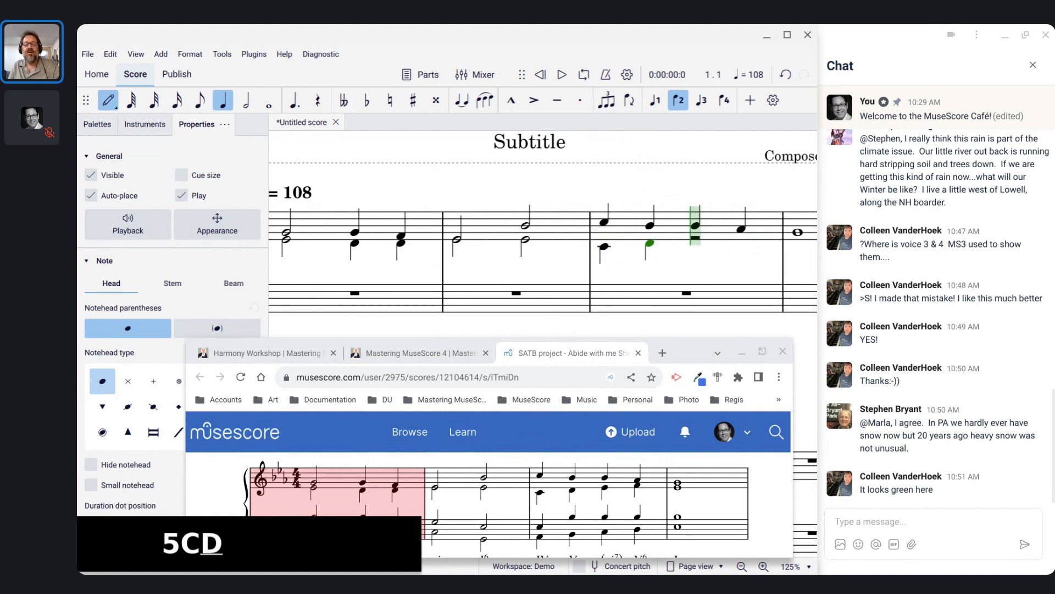
key("e")
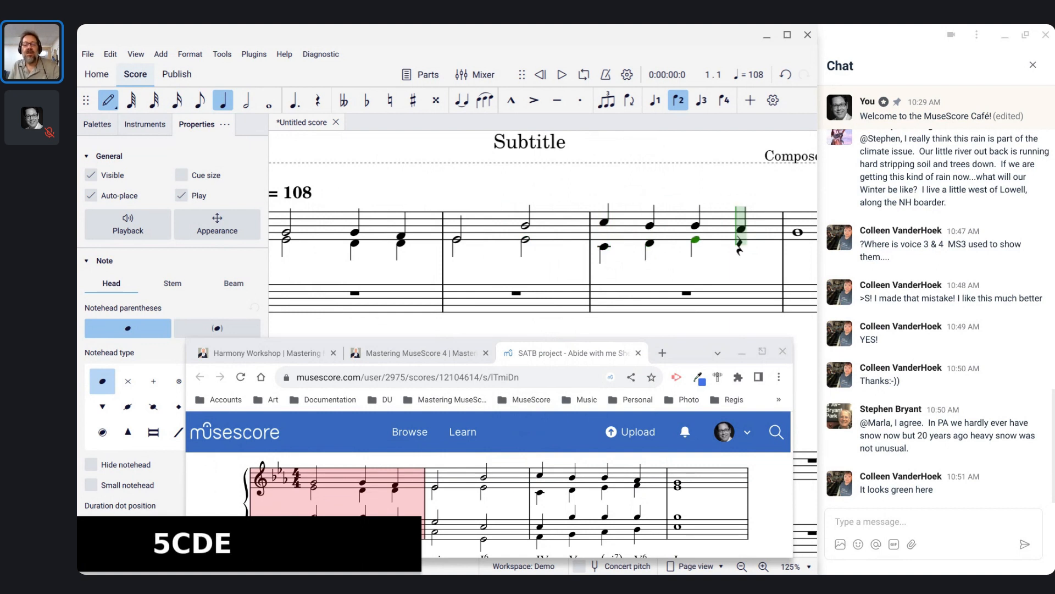
key("f")
key("7")
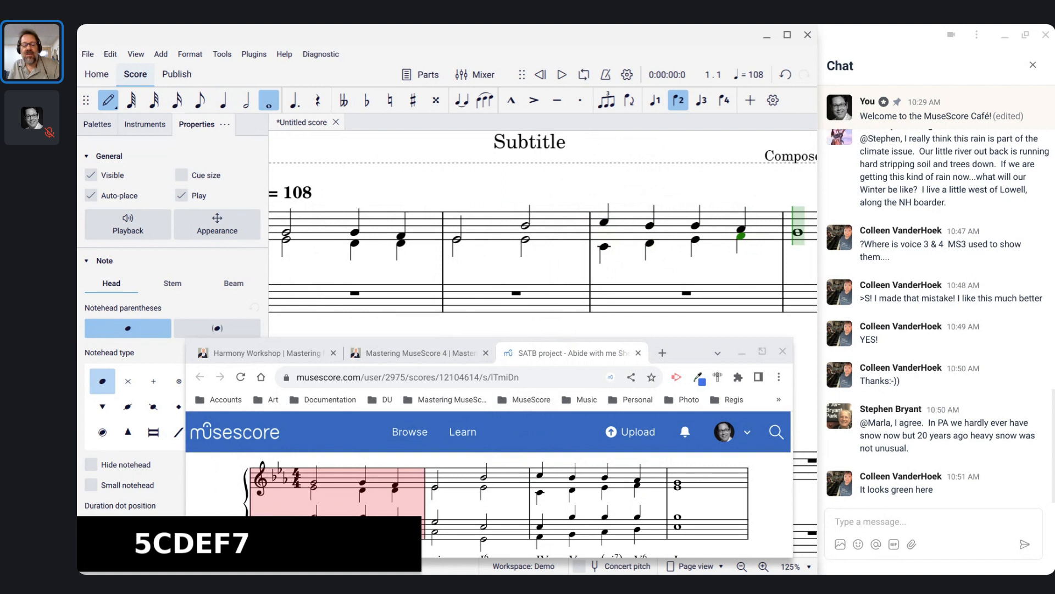
key("e")
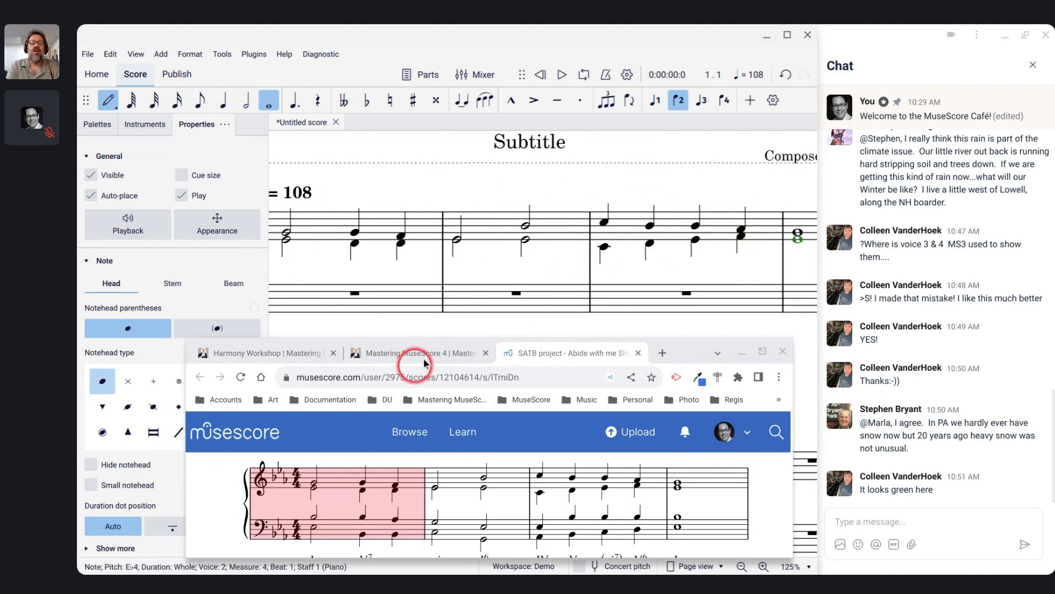
Look over the empty second system of the score, starting at measure 5.
left_click(458, 295)
scroll(459, 295, "down", 3)
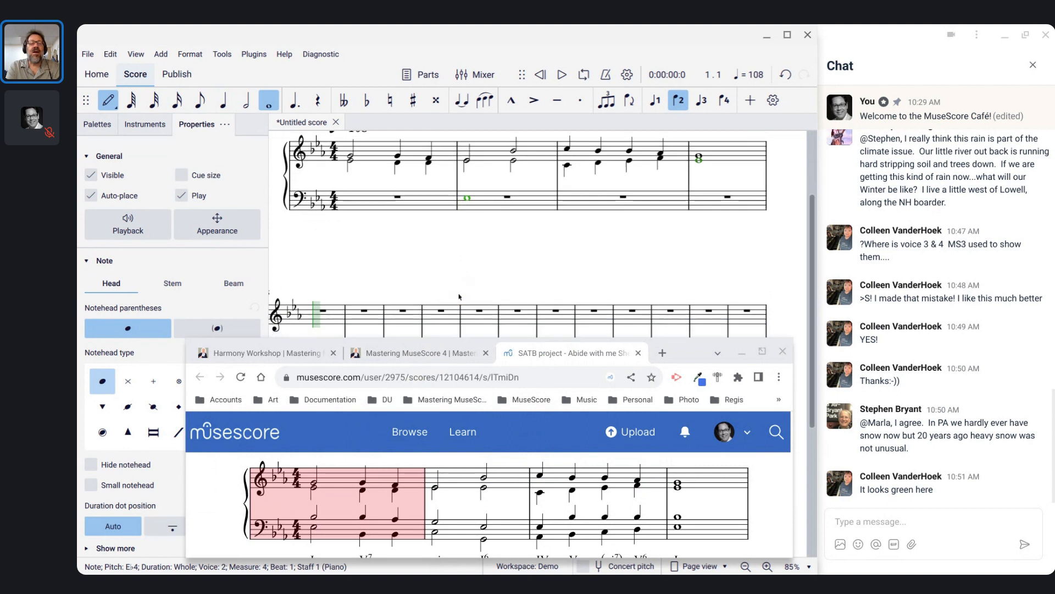
scroll(459, 295, "down", 1)
left_click(301, 282)
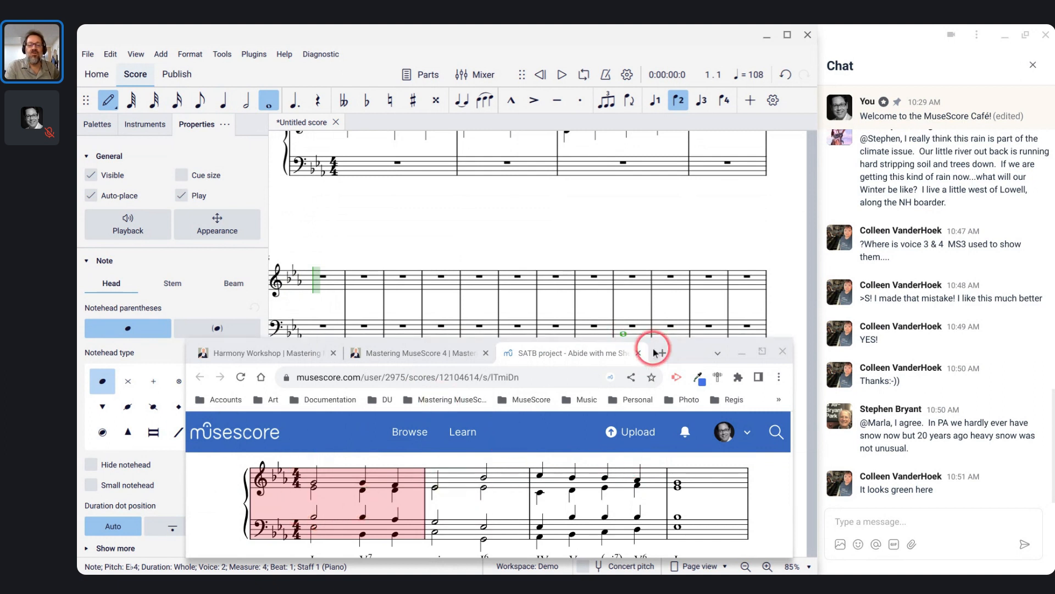
scroll(465, 226, "left", 2)
scroll(465, 226, "down", 1)
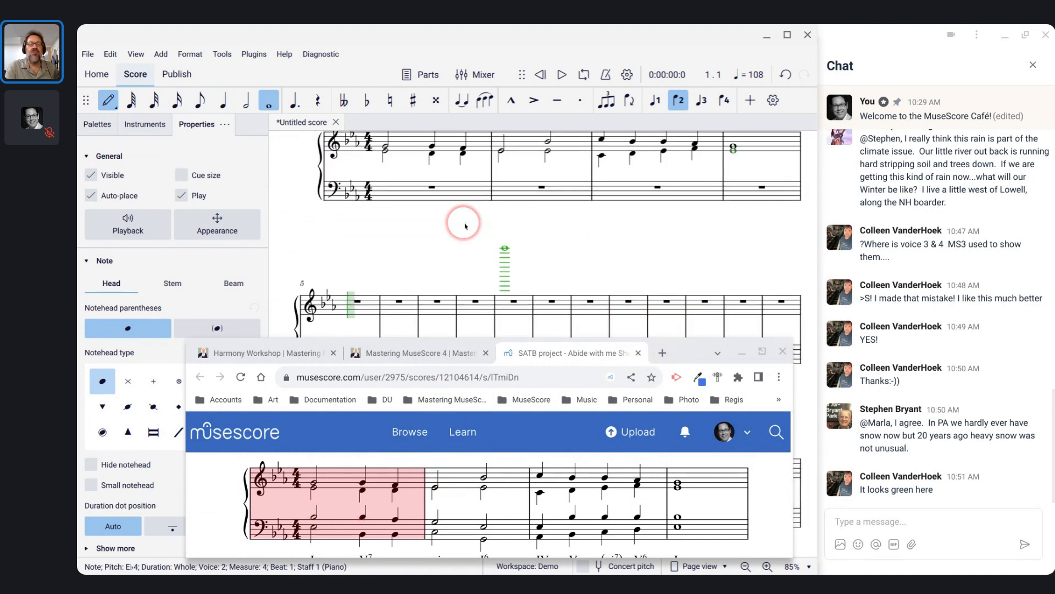
scroll(465, 226, "down", 1)
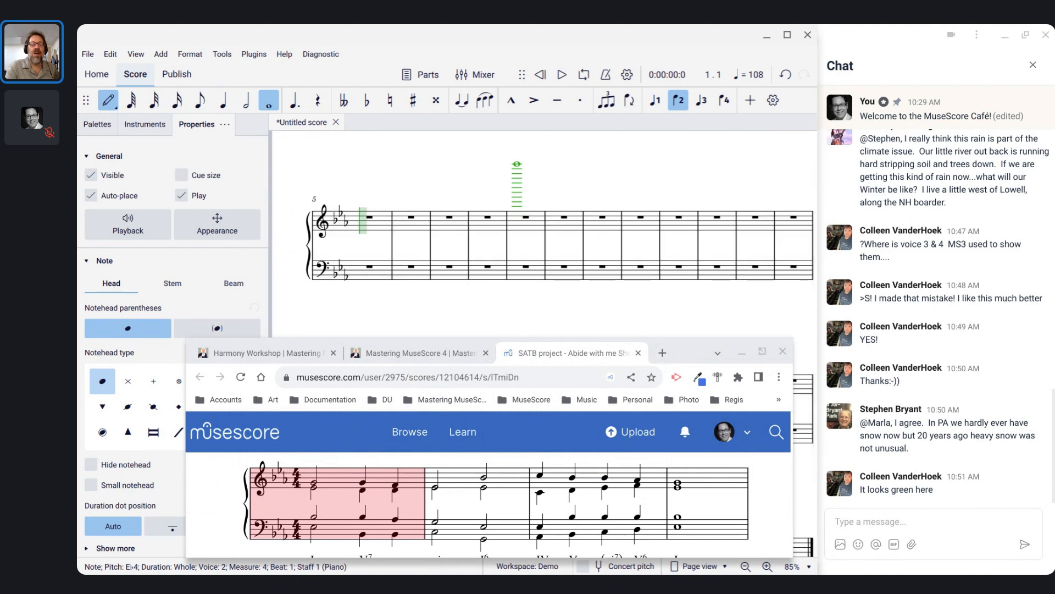
left_click(365, 210)
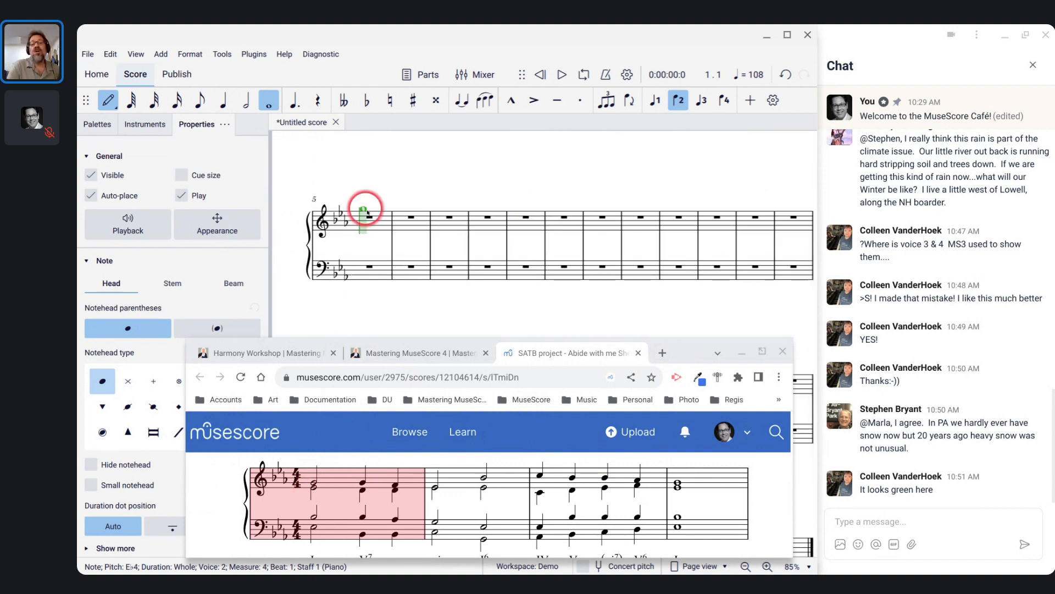
Examine measures 5 and 6 of the reference score in the browser, and return to the bass staff of its first system.
scroll(378, 476, "down", 2)
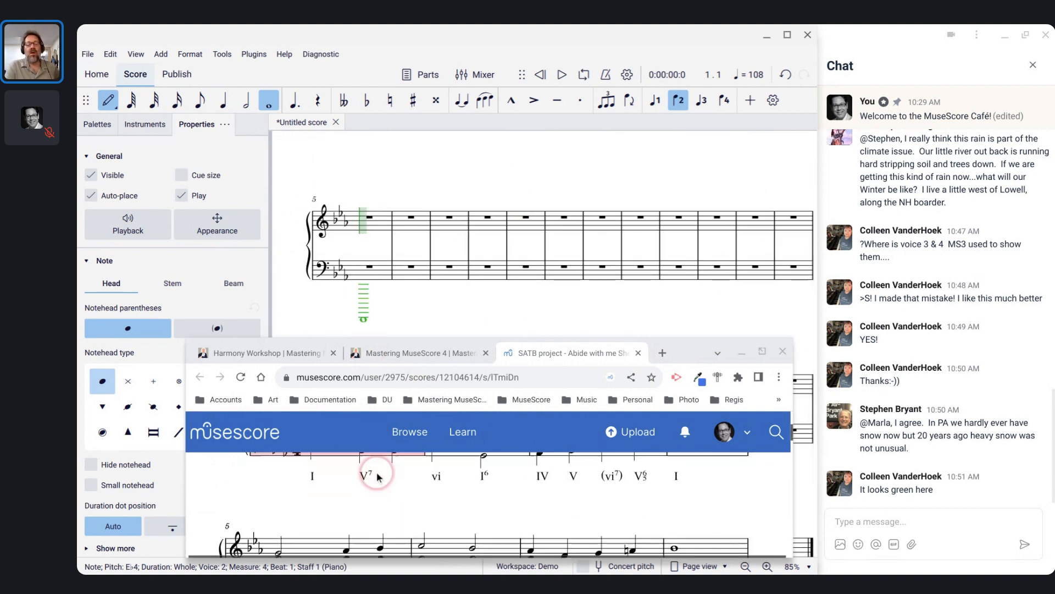
scroll(378, 476, "down", 3)
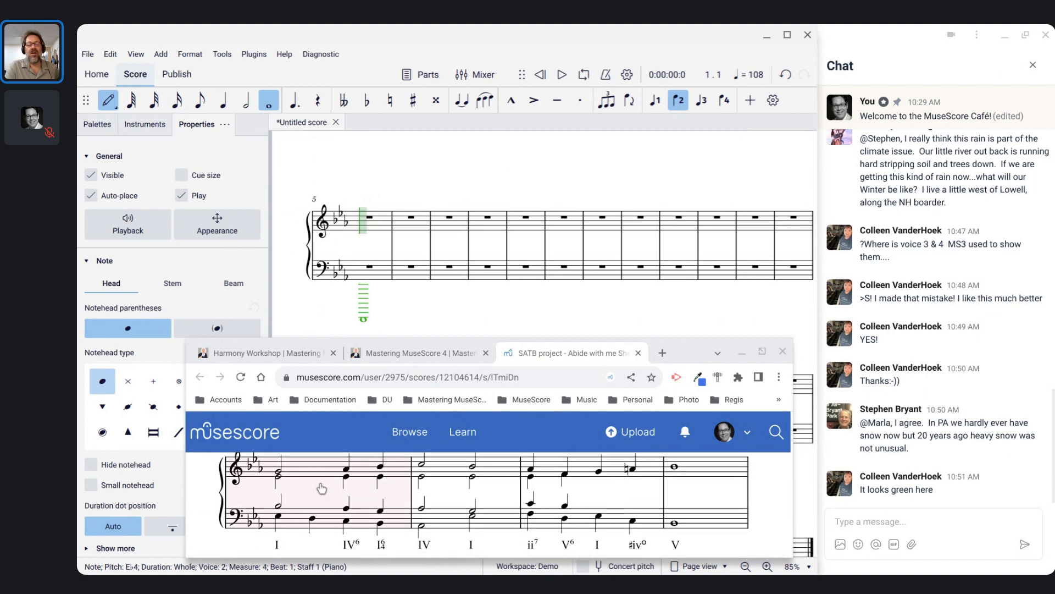
left_click_drag(271, 471, 421, 476)
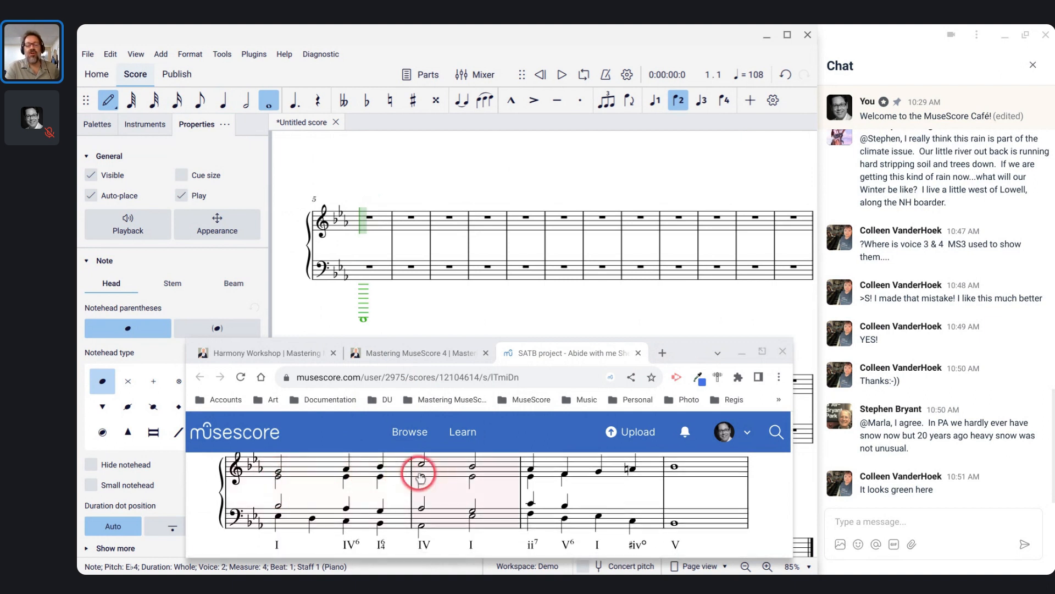
scroll(421, 475, "up", 2)
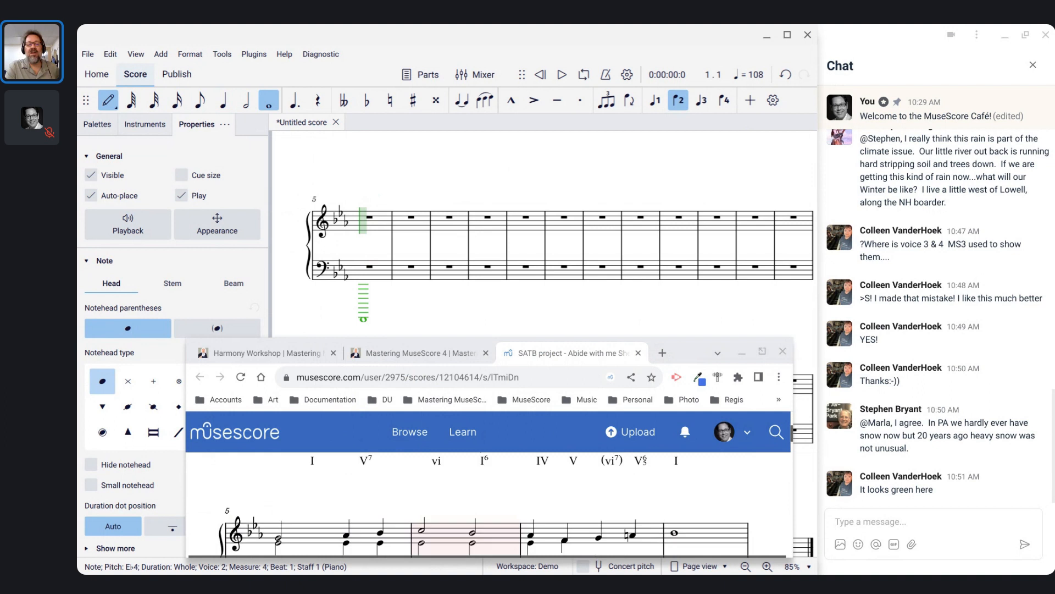
scroll(489, 503, "up", 3)
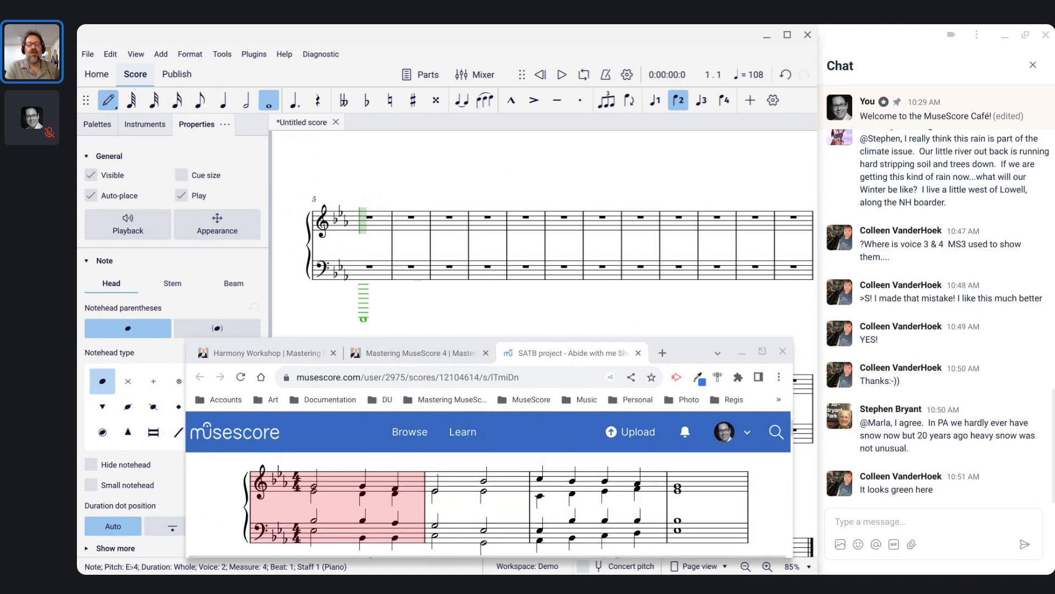
scroll(334, 516, "down", 1)
left_click(333, 530)
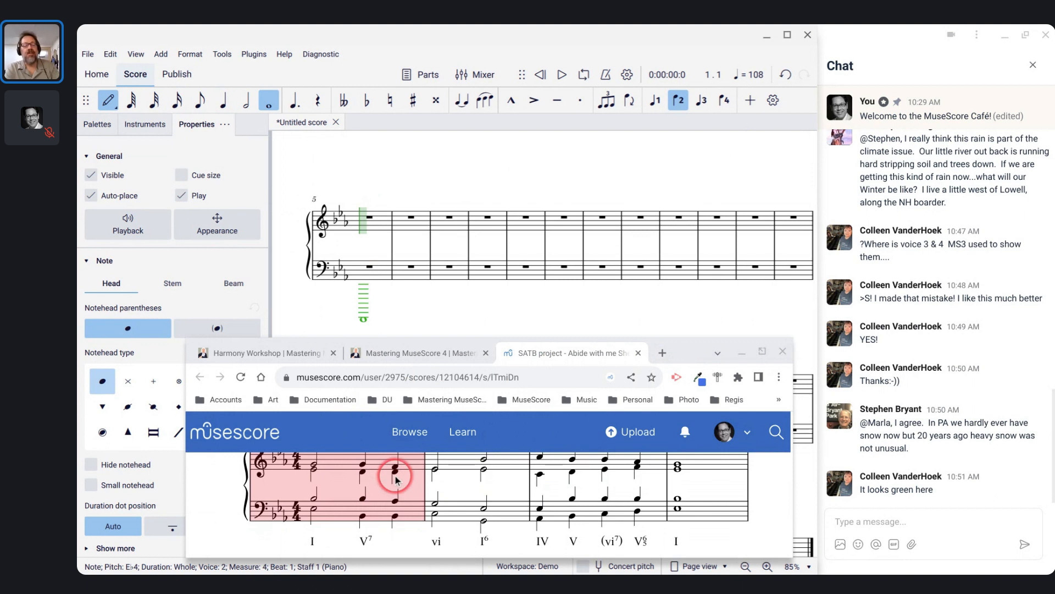
Enter a half note E♭3 and two quarter notes B♭2 in voice 1 of bass staff measure 1.
scroll(468, 281, "up", 3)
scroll(467, 279, "up", 1)
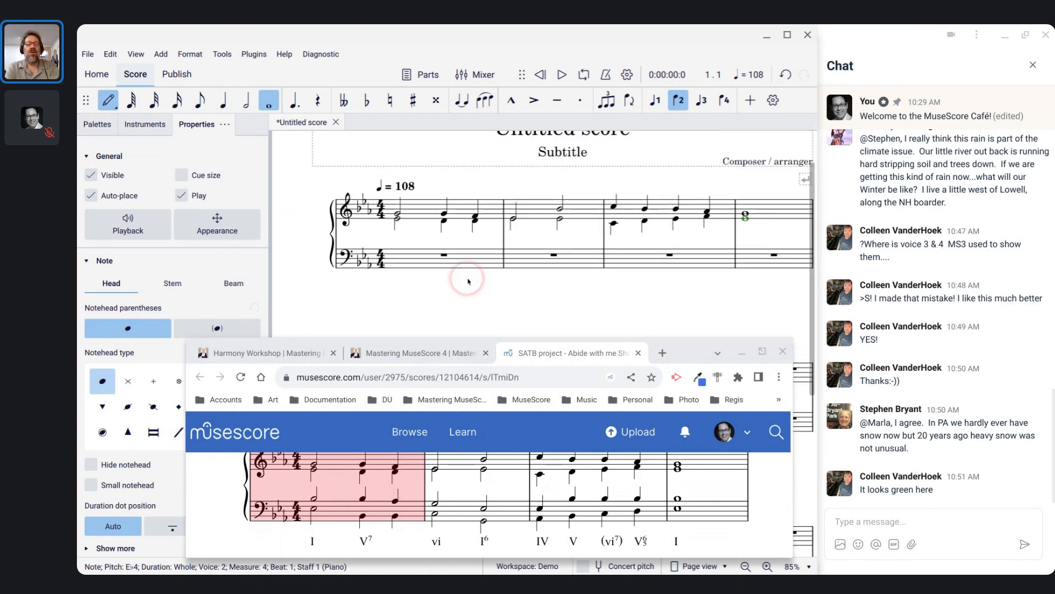
scroll(468, 279, "down", 3)
key("Escape")
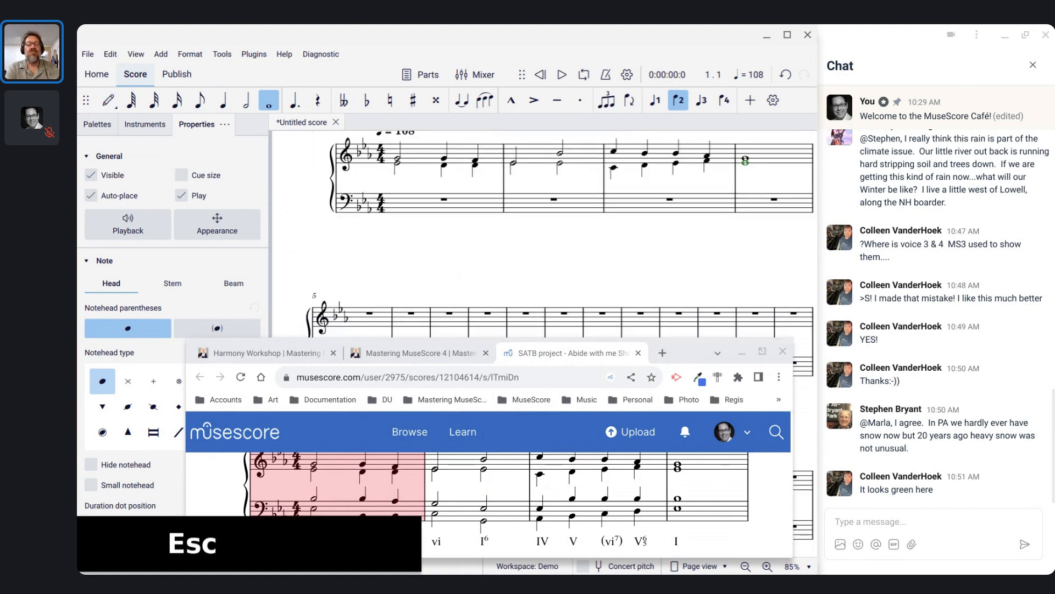
left_click(429, 208)
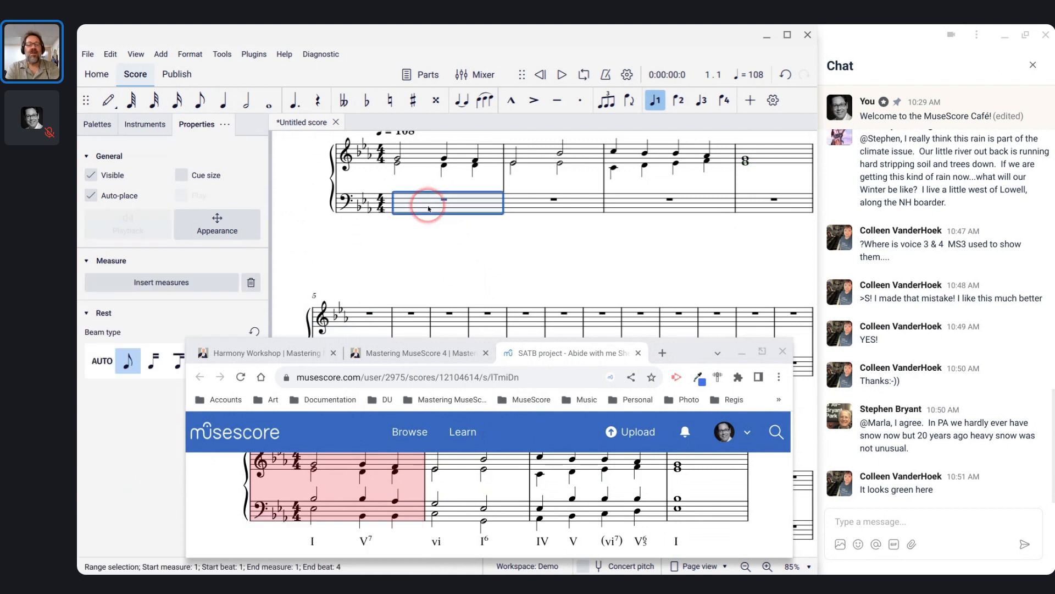
scroll(429, 208, "up", 3)
scroll(429, 208, "up", 1)
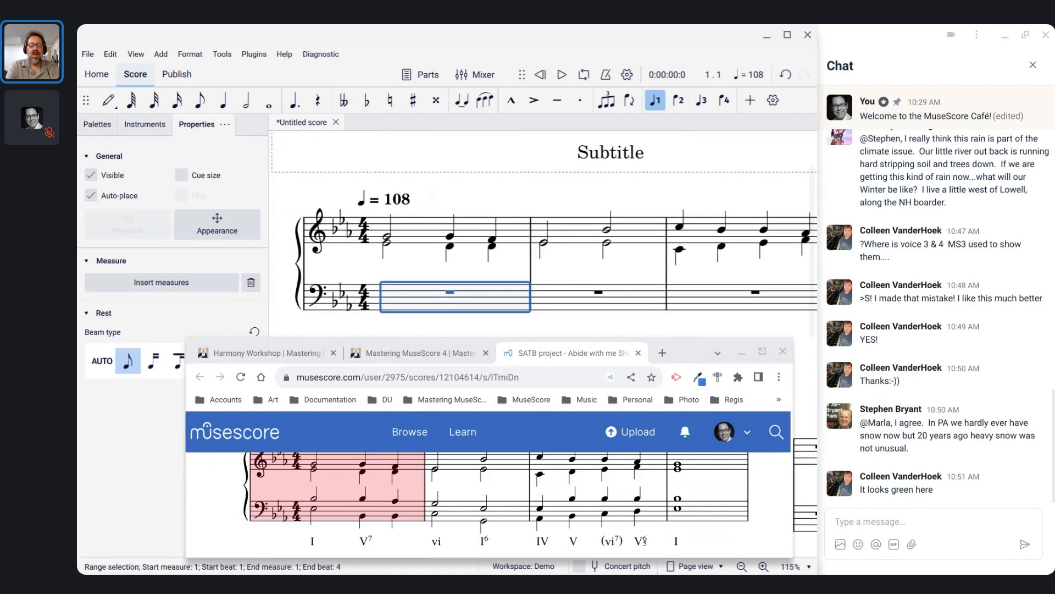
key("n")
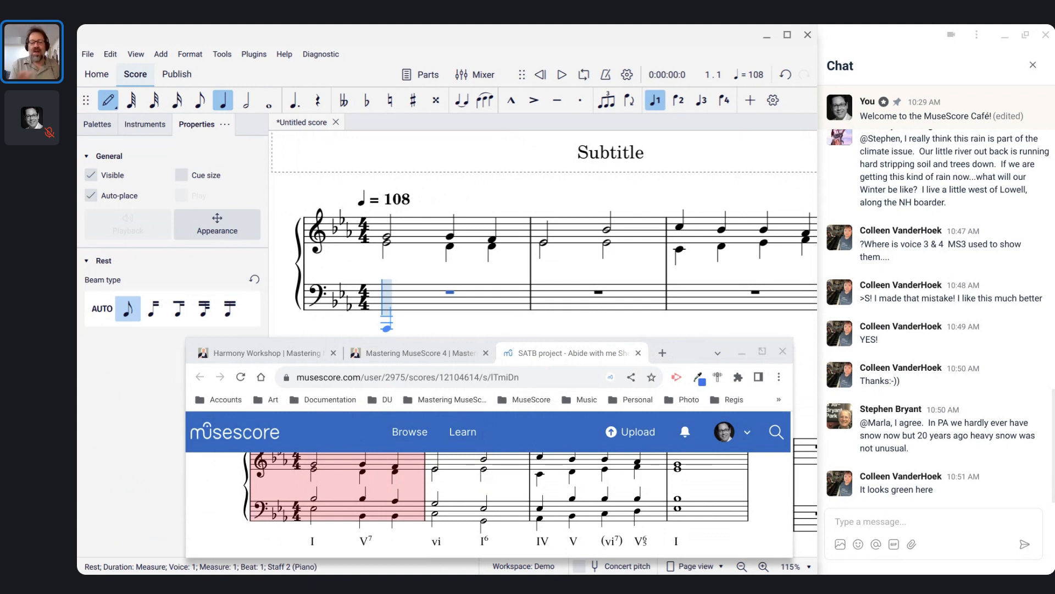
key("6")
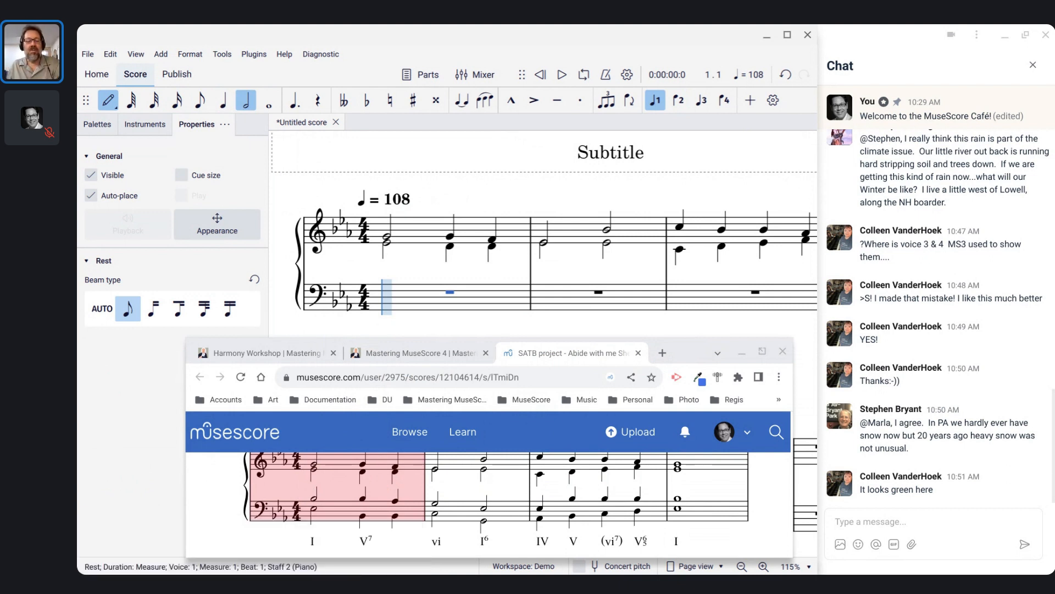
key("e")
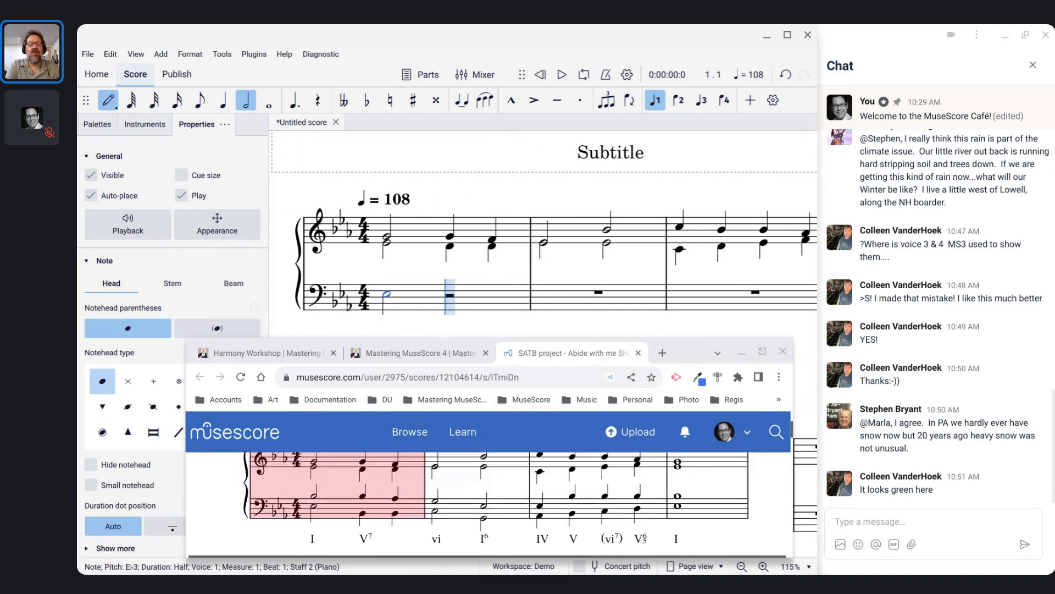
key("5")
key("b")
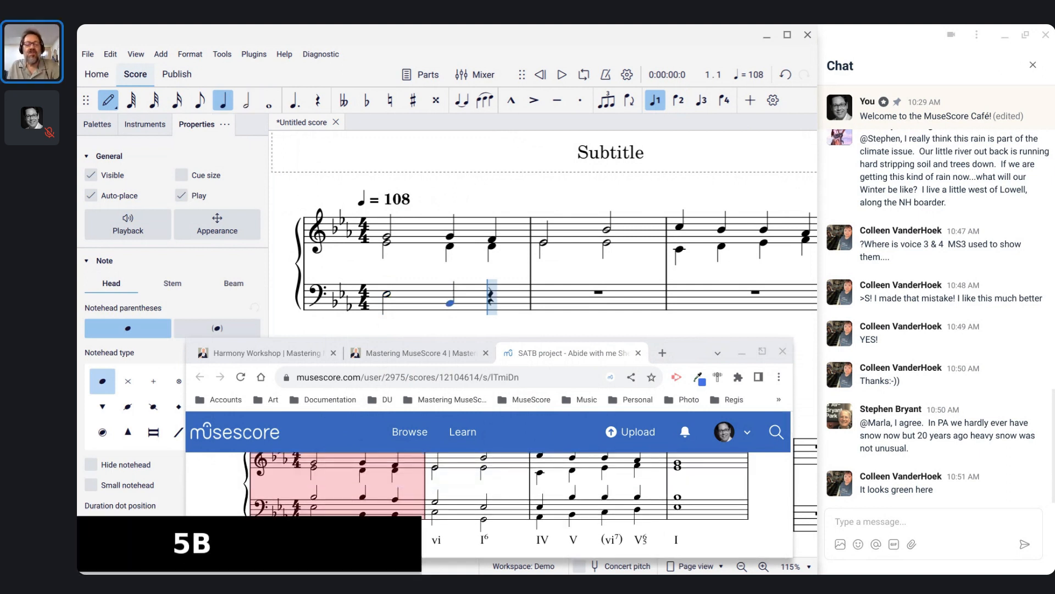
key("b")
Enter half notes C3 and G2 in bass measure 2, and a quarter note A♭2 at the start of measure 3.
key("6")
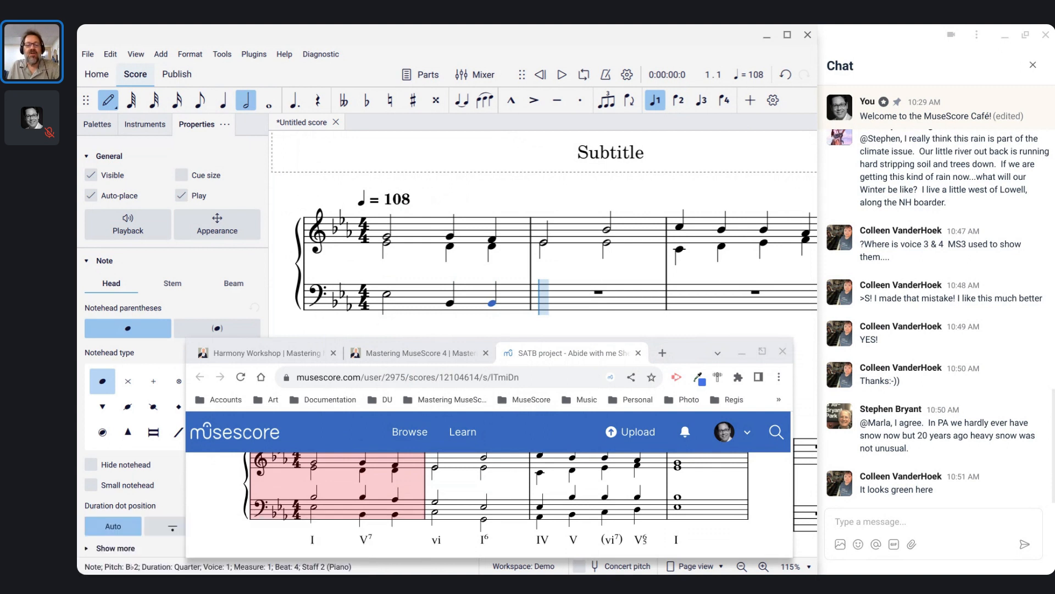
key("c")
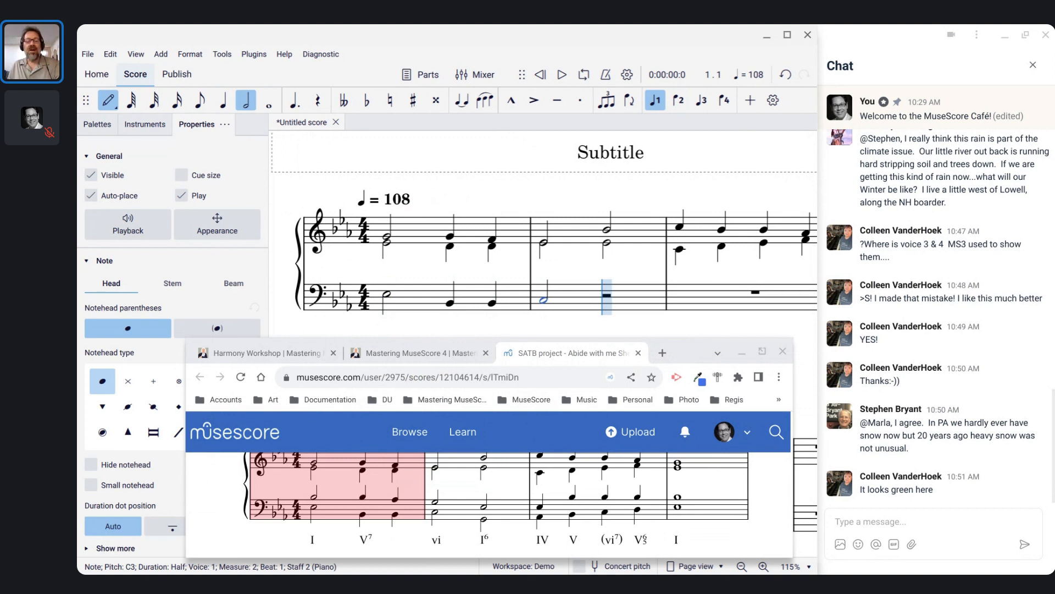
key("g")
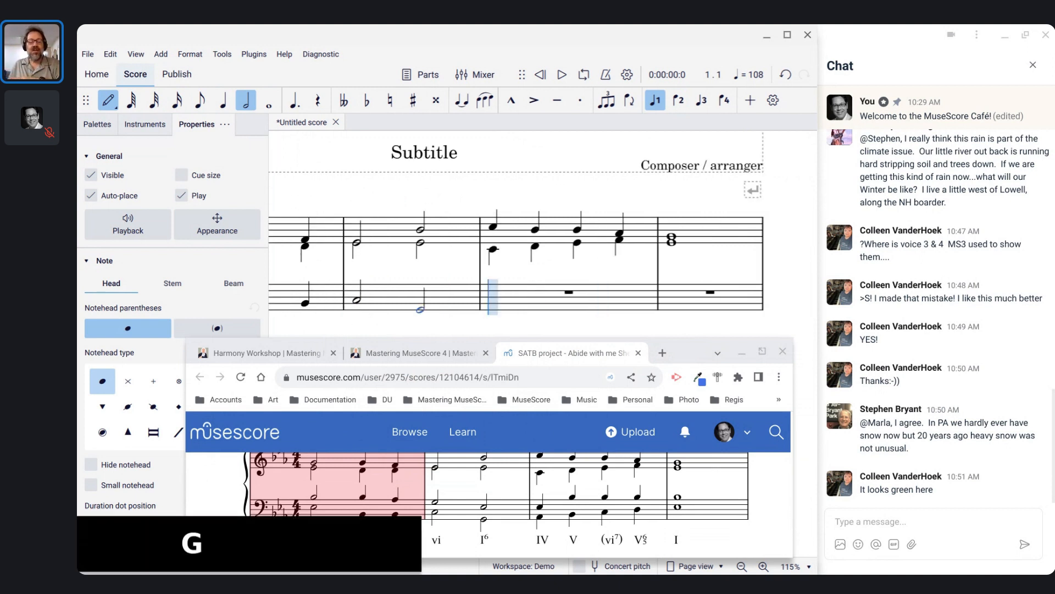
key("5")
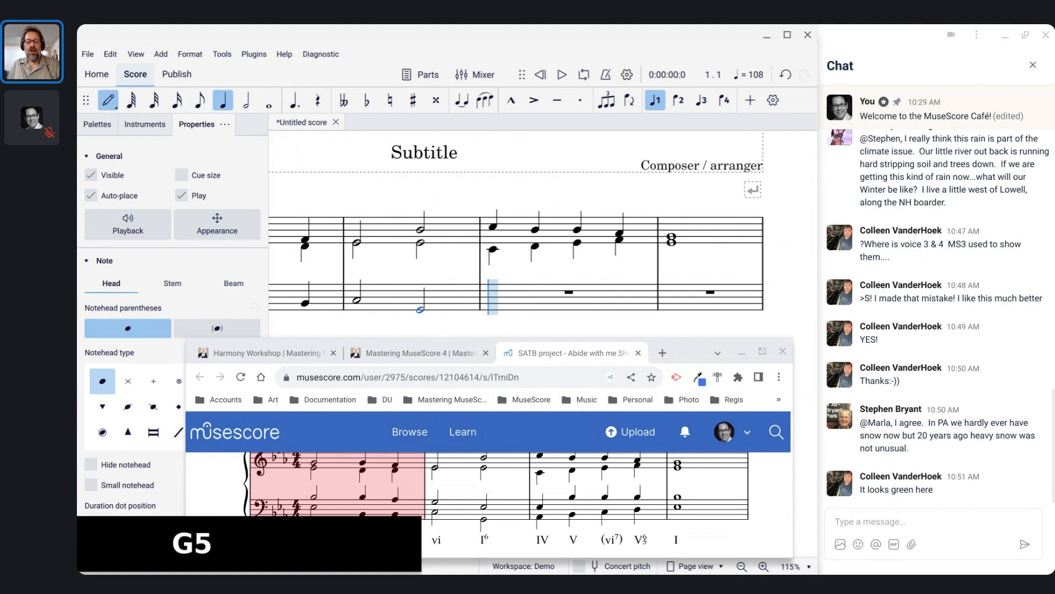
key("a")
key("q")
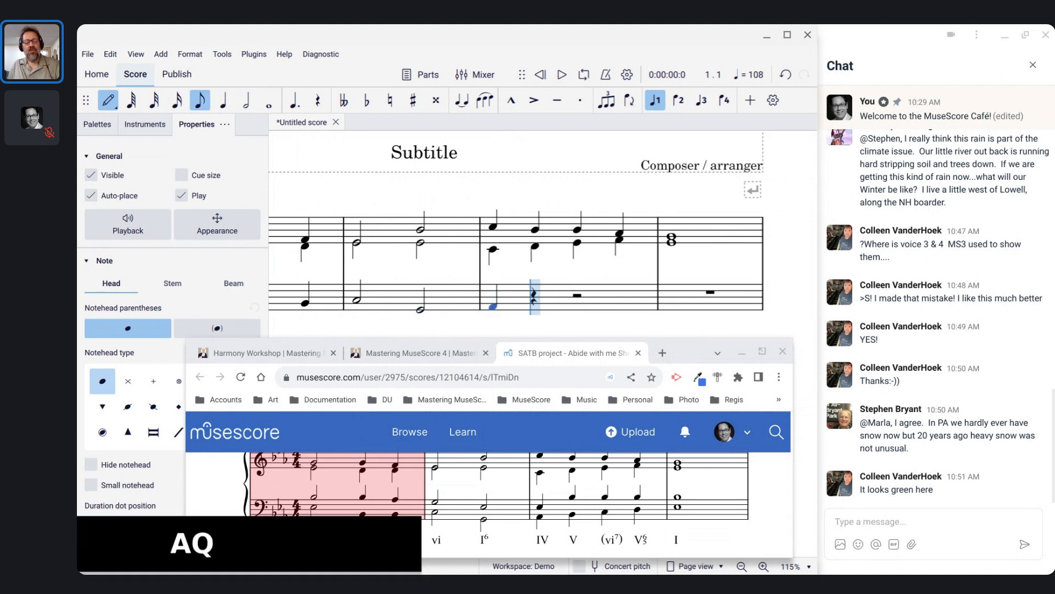
key("b")
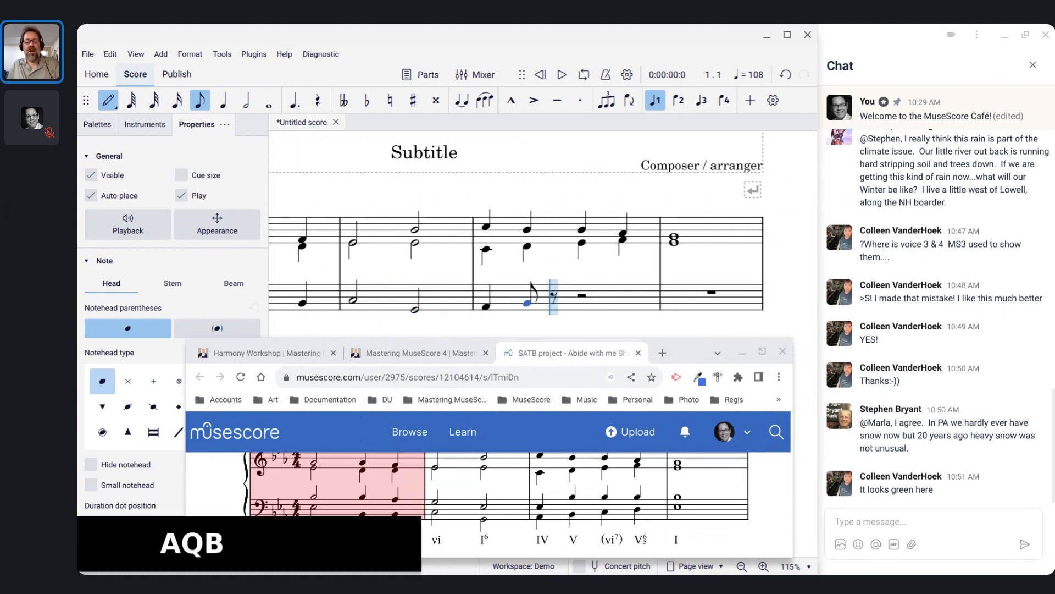
key("c")
key("d")
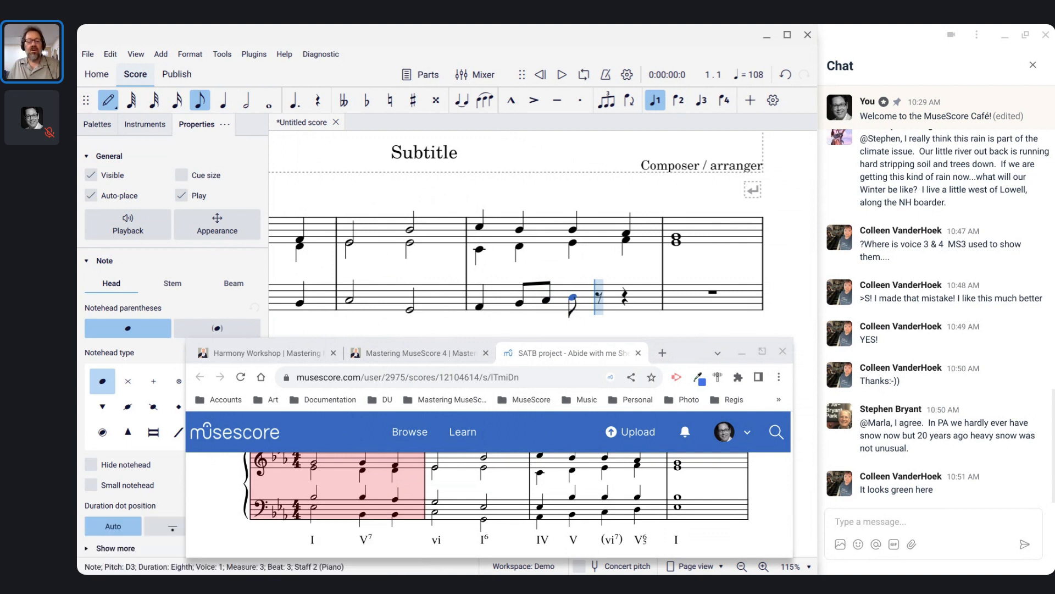
key("ctrl+z")
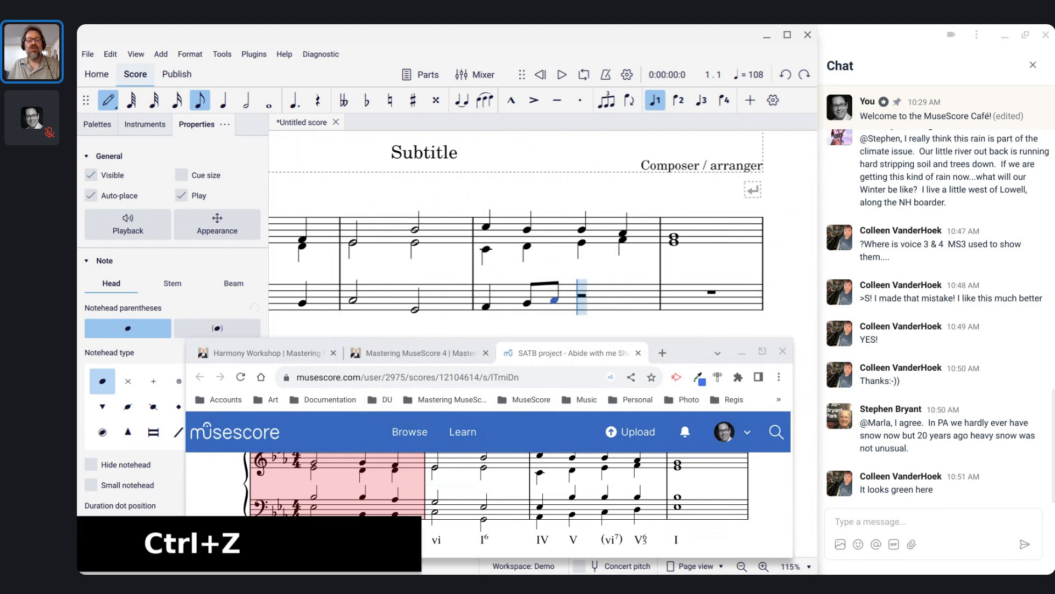
key("ctrl+z")
key("ctrl+z")
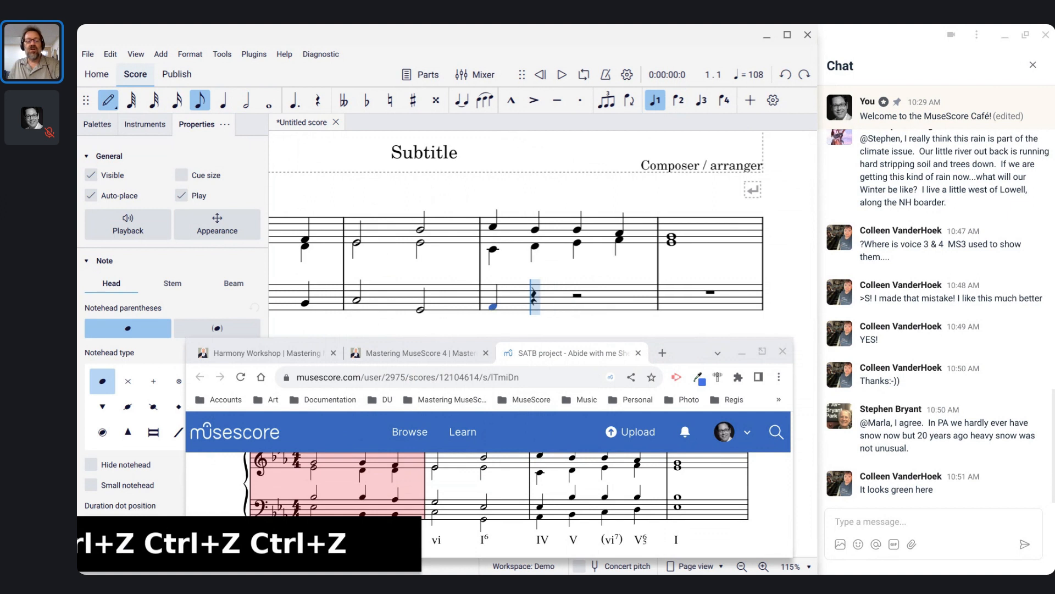
Enter quarter notes B♭2, C3 and D3 on beats 2 to 4 of bass measure 3.
key("5")
key("b")
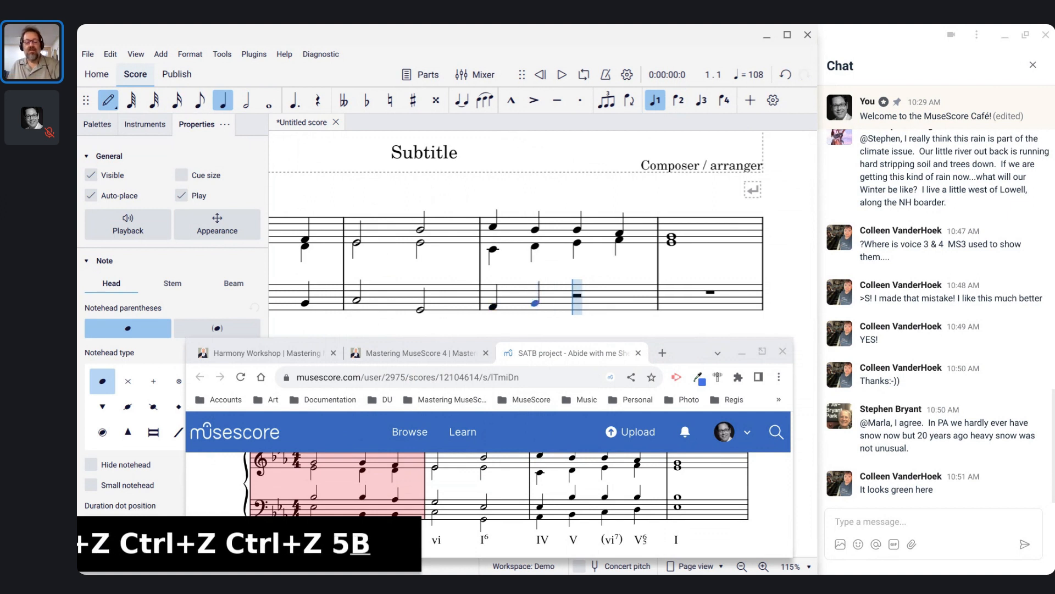
key("c")
key("d")
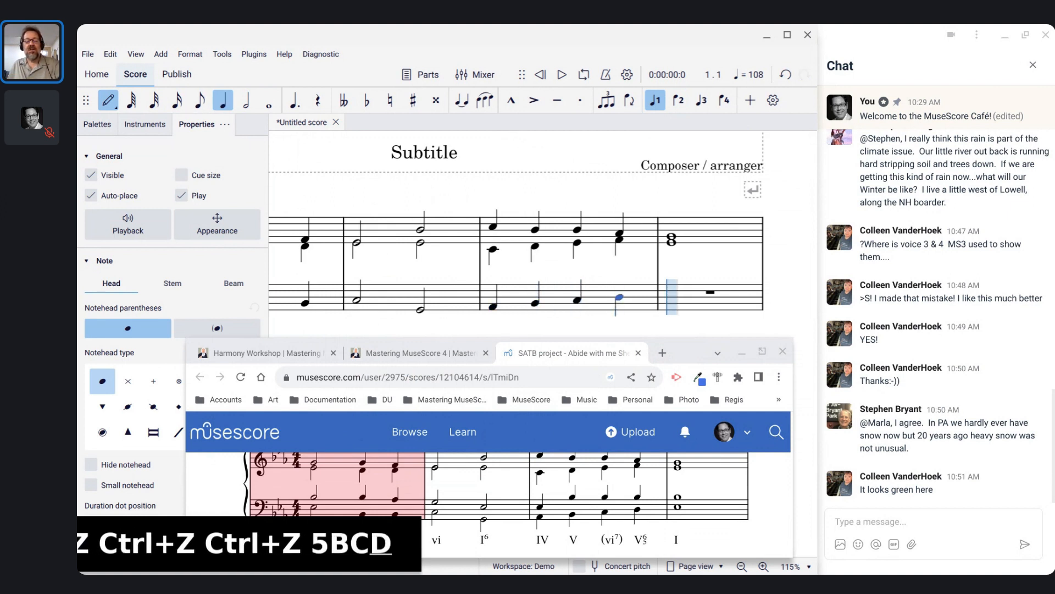
Enter a whole note E♭3 in bass staff measure 4 and leave note input with nothing selected.
key("7")
key("e")
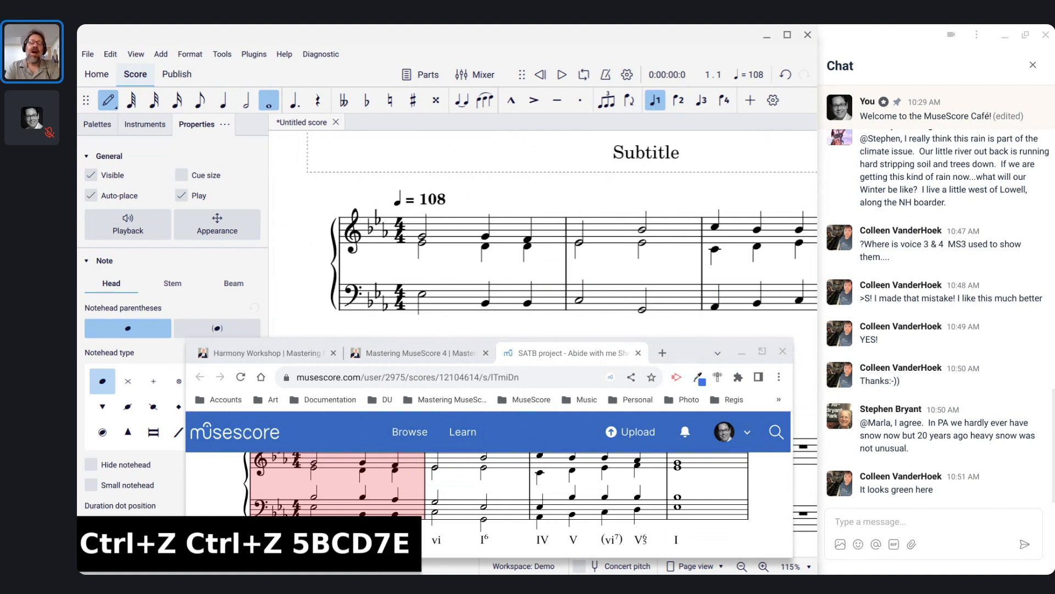
left_click(352, 489)
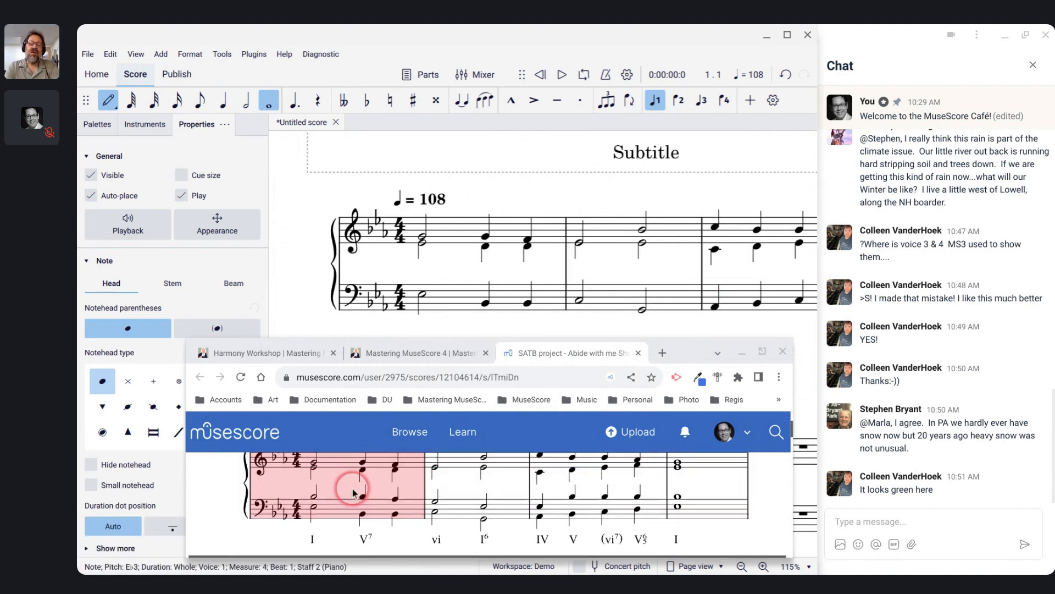
left_click(516, 251)
scroll(517, 252, "down", 1)
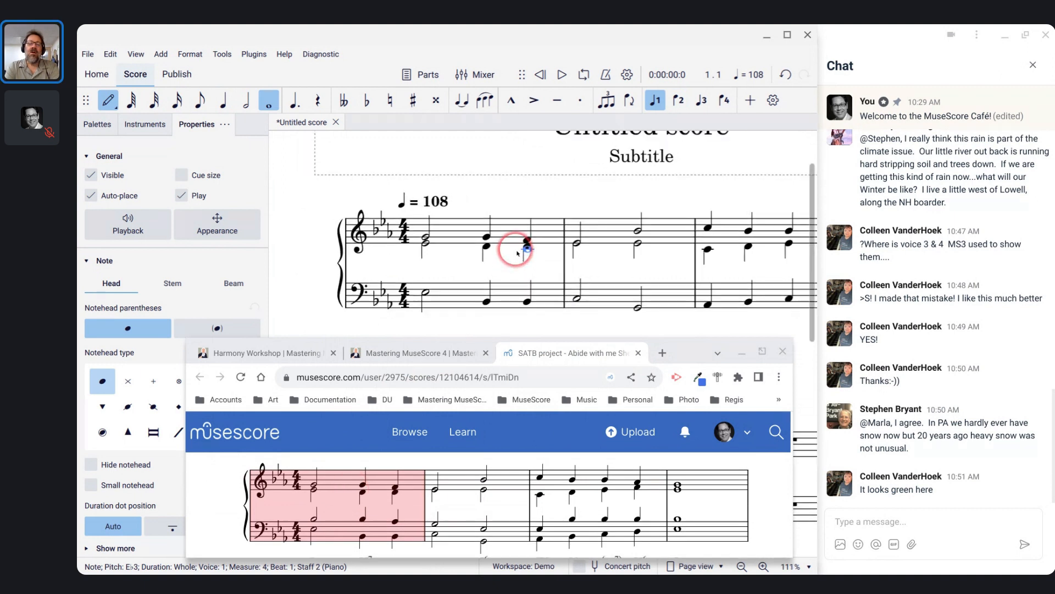
scroll(517, 253, "down", 2)
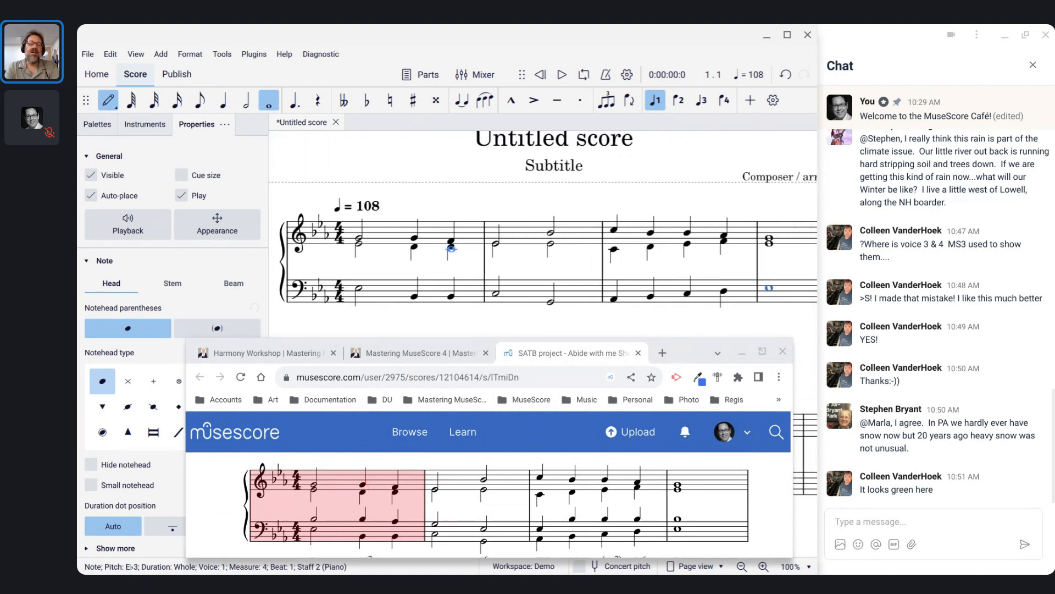
scroll(518, 254, "right", 1)
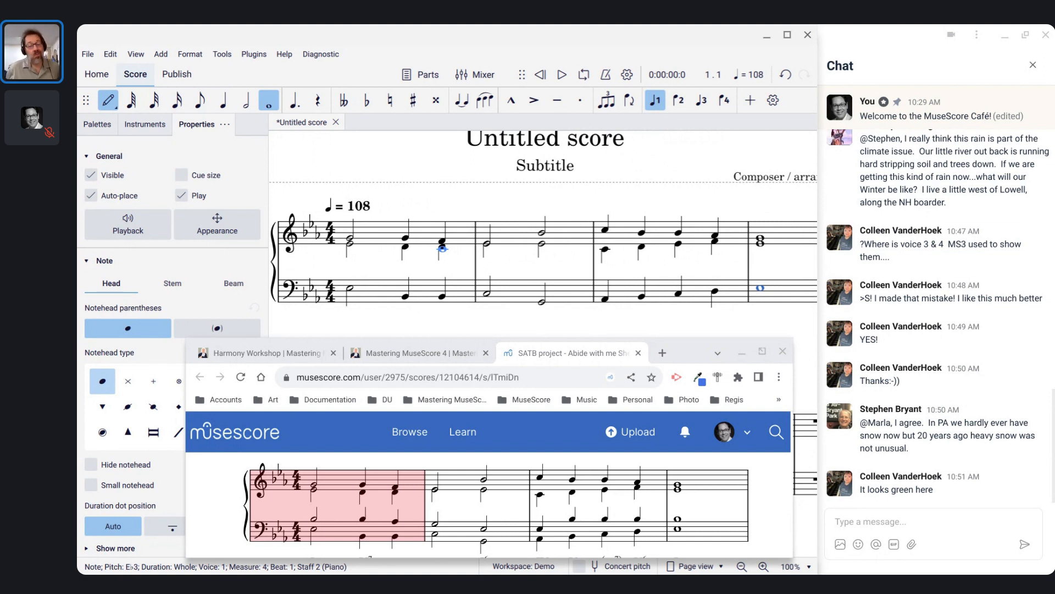
left_click(405, 292)
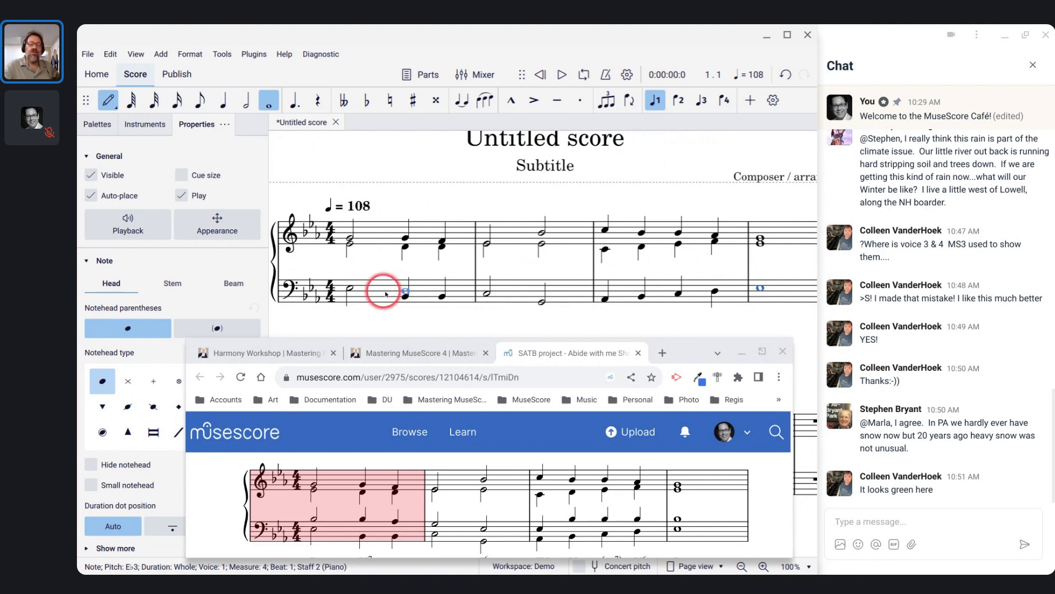
key("Escape")
key("Escape")
key("Escape")
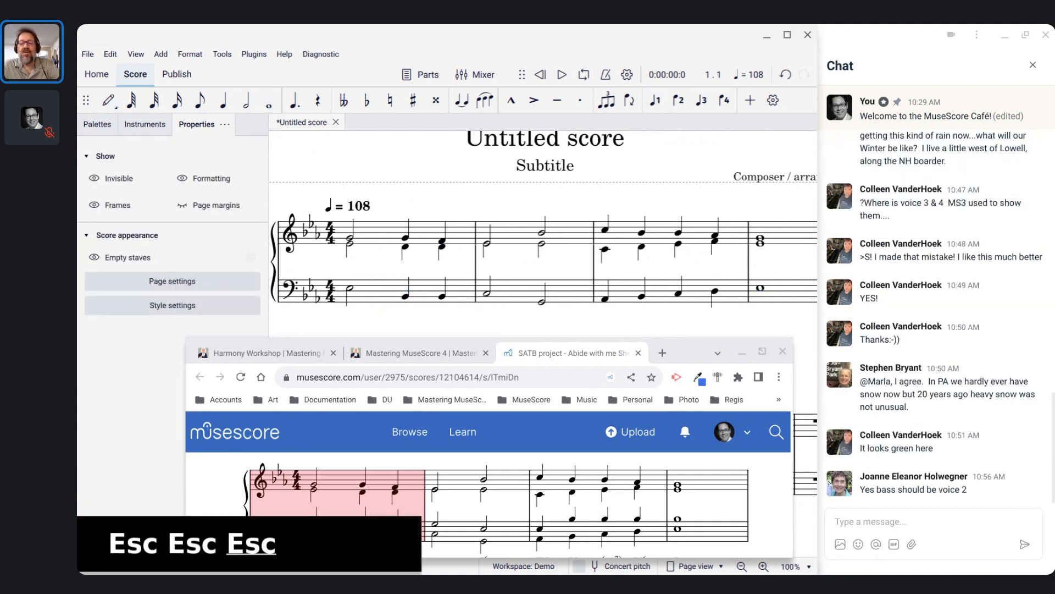
Try assigning the bass staff notes of measures 1 to 4 directly to voice 2, and undo the change.
left_click(383, 293)
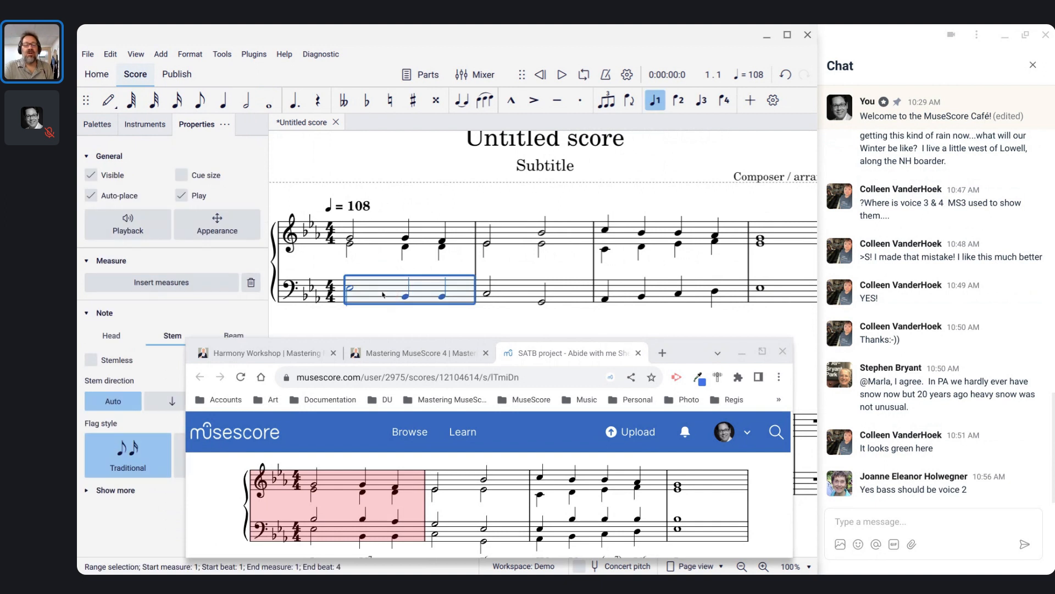
left_click(773, 291, "shift")
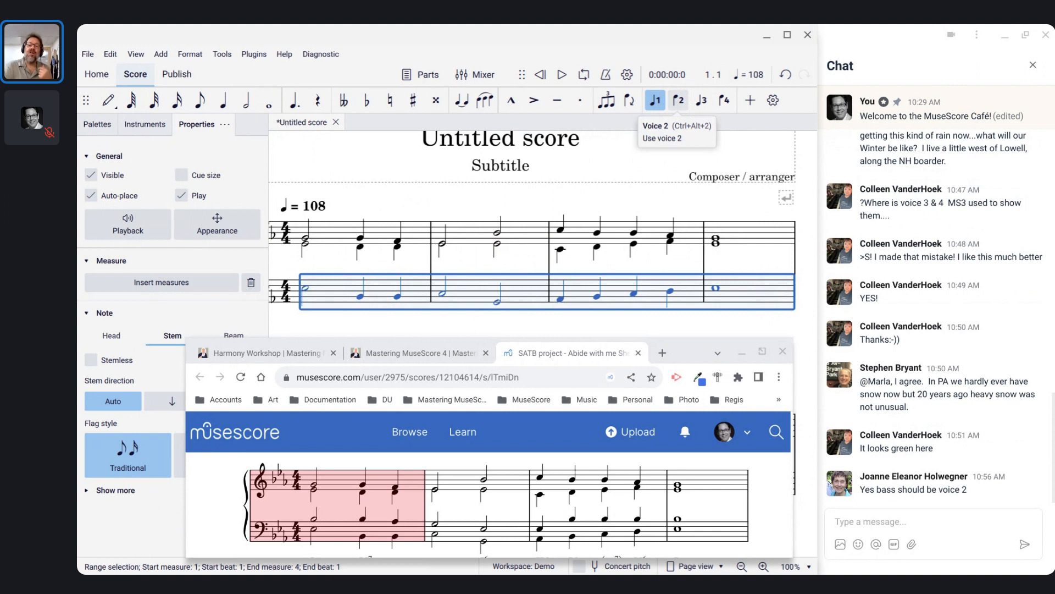
left_click(678, 99)
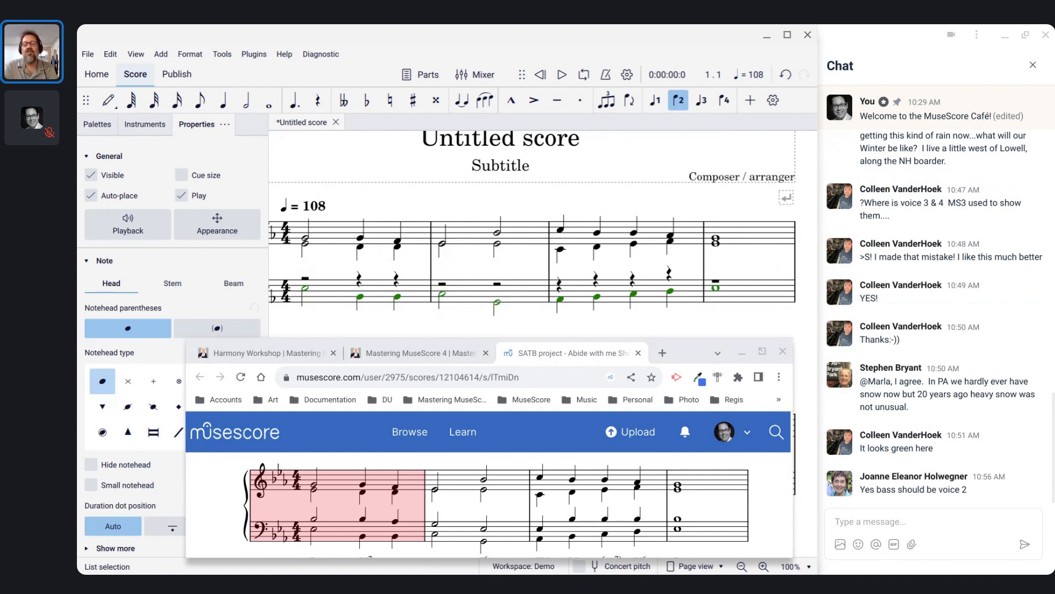
key("ctrl+z")
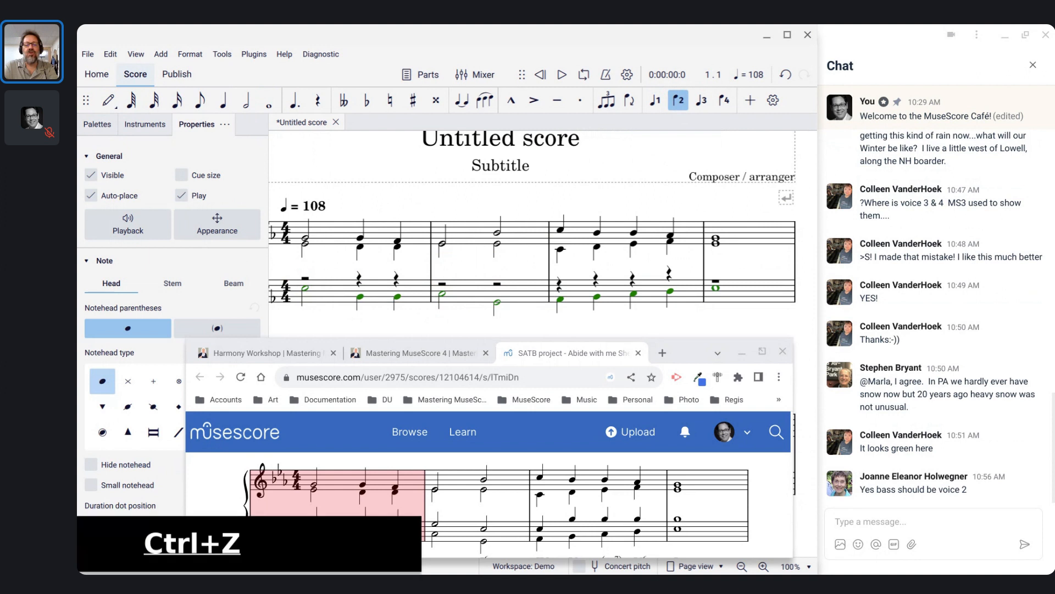
Exchange voices 1 and 2 for the bass staff notes in measures 1 to 4.
left_click(395, 291)
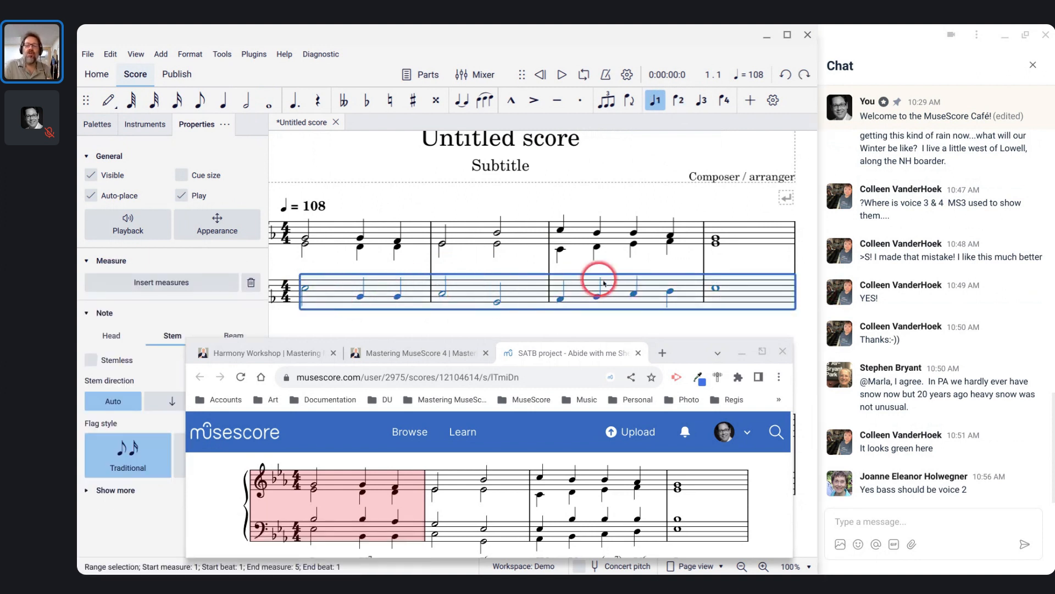
left_click(222, 55)
mouse_move(248, 159)
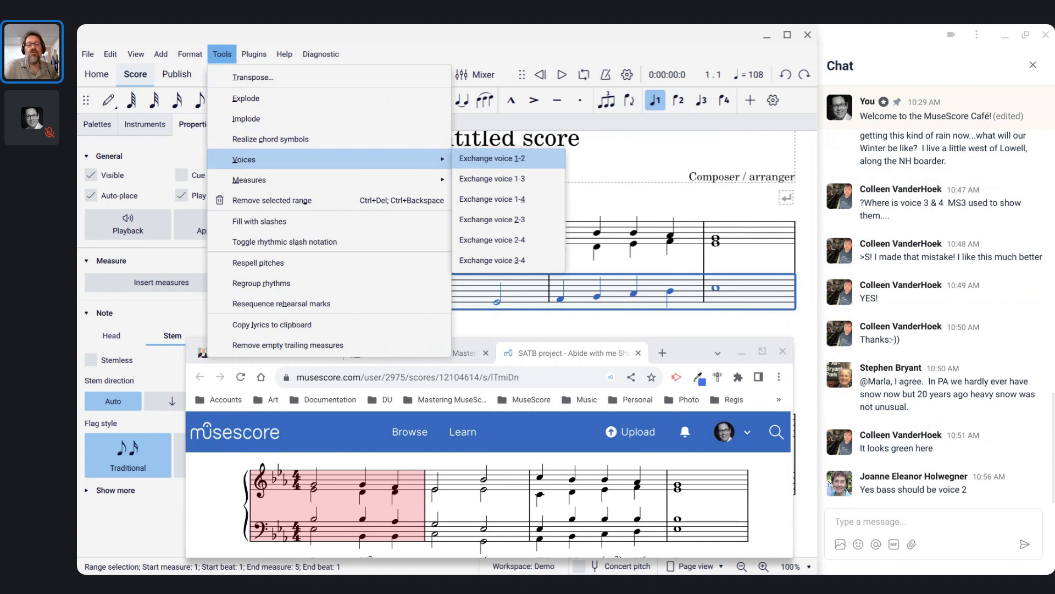
left_click(492, 159)
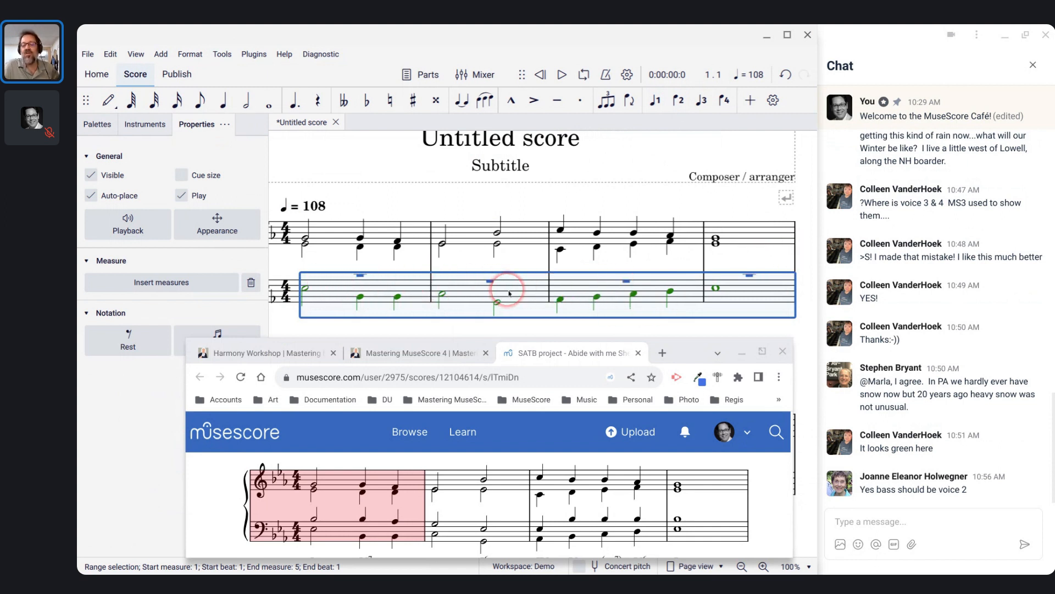
Enter a half note B♭3 in voice 1 at the start of bass staff measure 1.
scroll(508, 293, "left", 2)
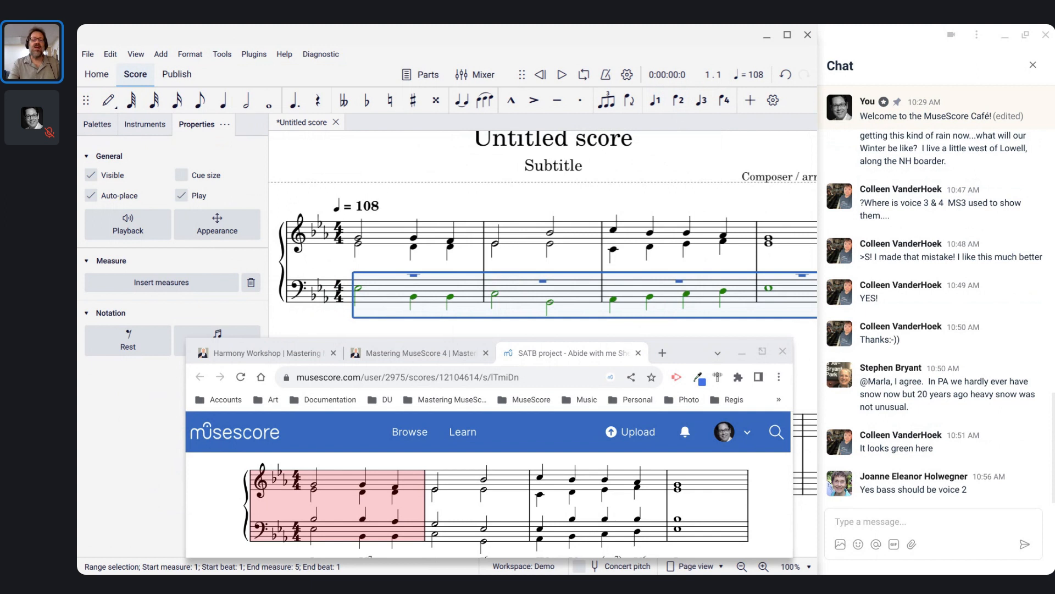
left_click(414, 281)
key("n")
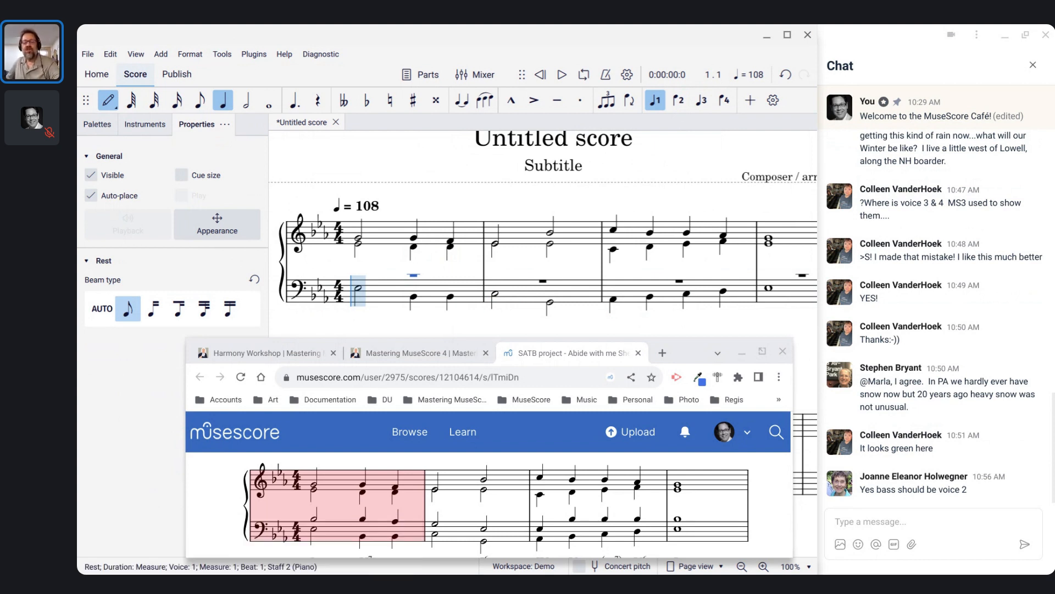
key("6")
key("b")
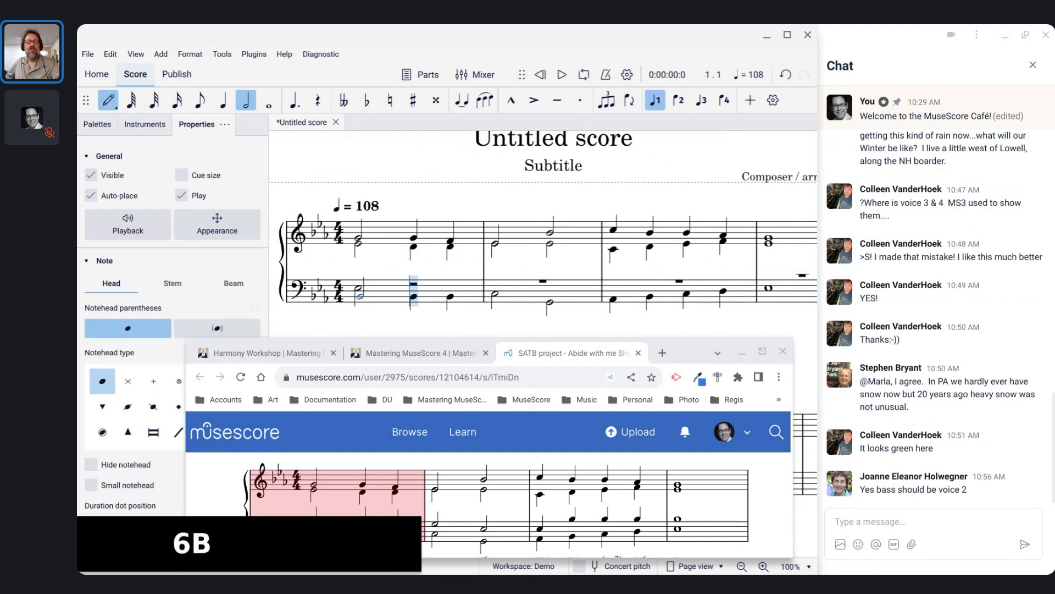
key("ctrl+Up")
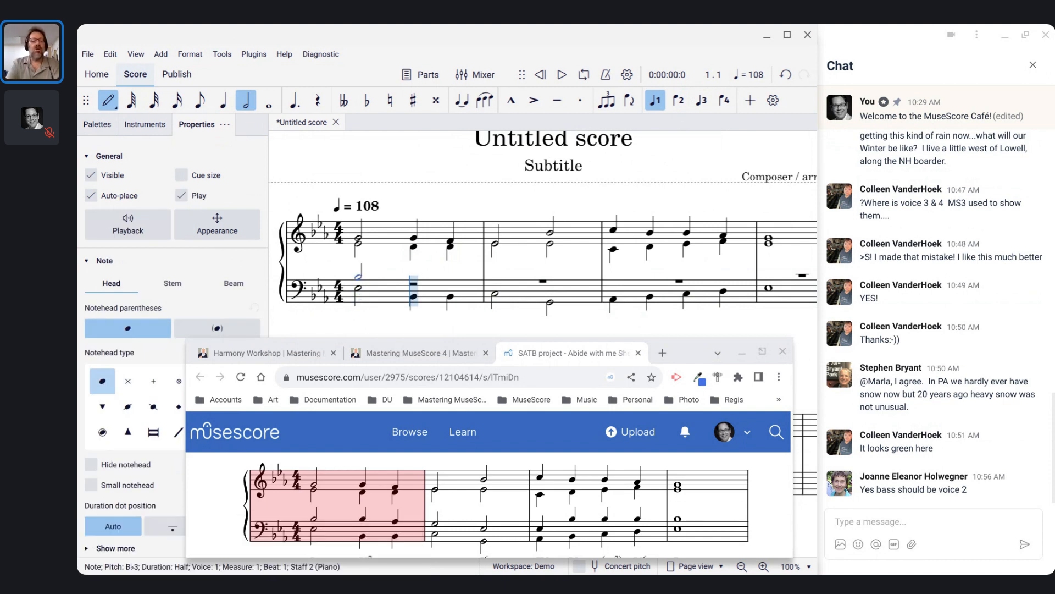
Uncover the score by moving the browser window aside, and enter quarter notes B♭3 and A♭3 on beats 3 and 4 of bass measure 1.
scroll(543, 234, "up", 1)
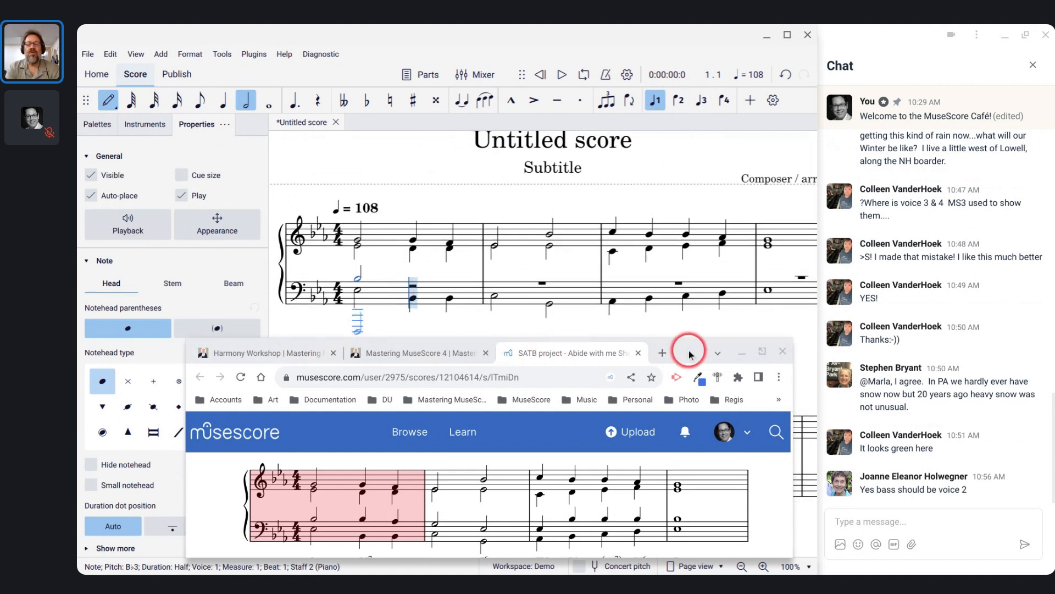
left_click_drag(688, 352, 867, 357)
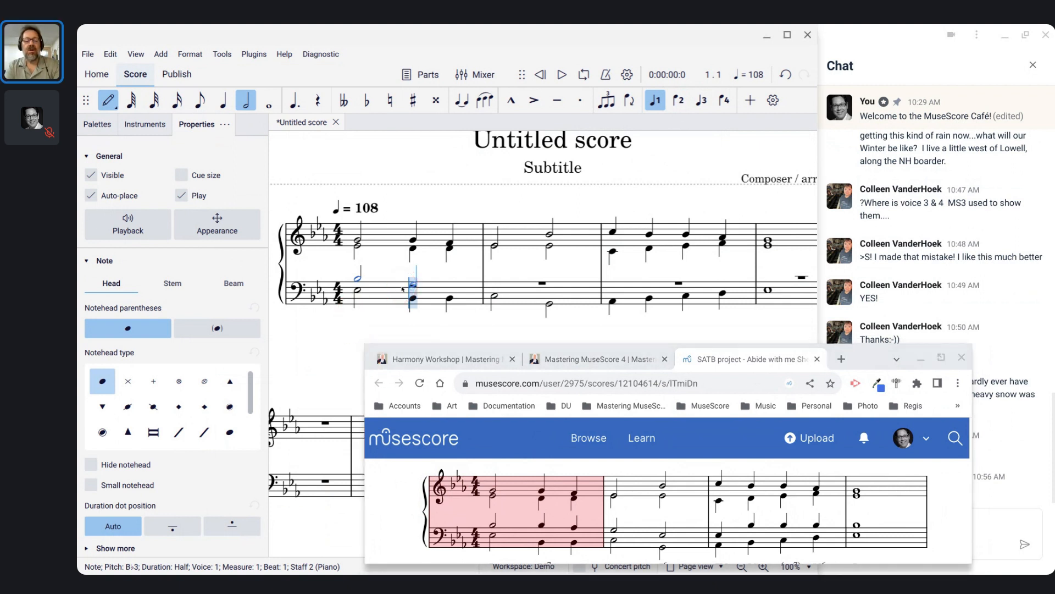
key("b")
key("ctrl+z")
key("5")
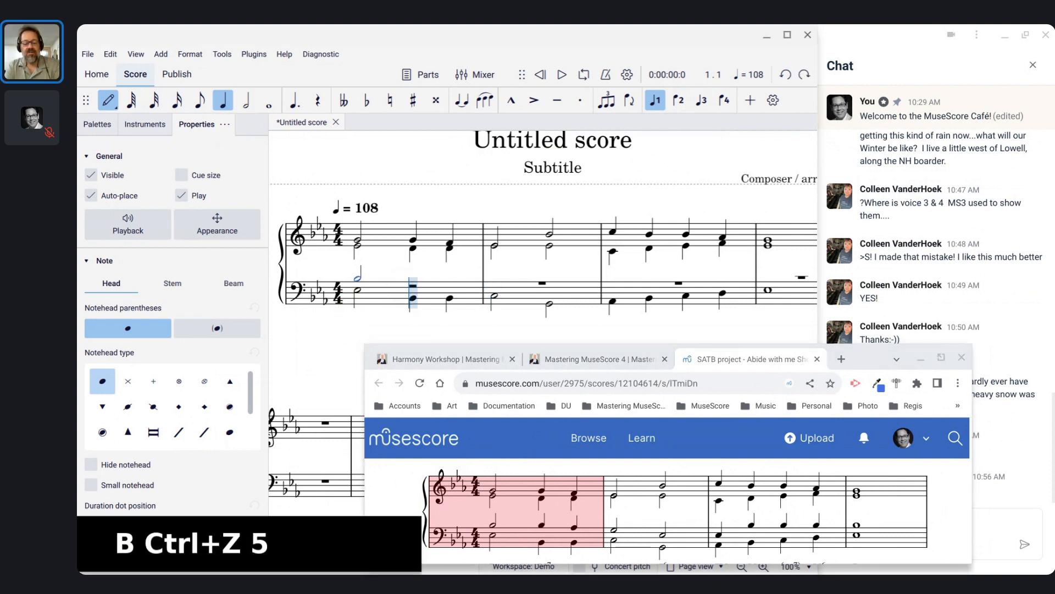
key("b")
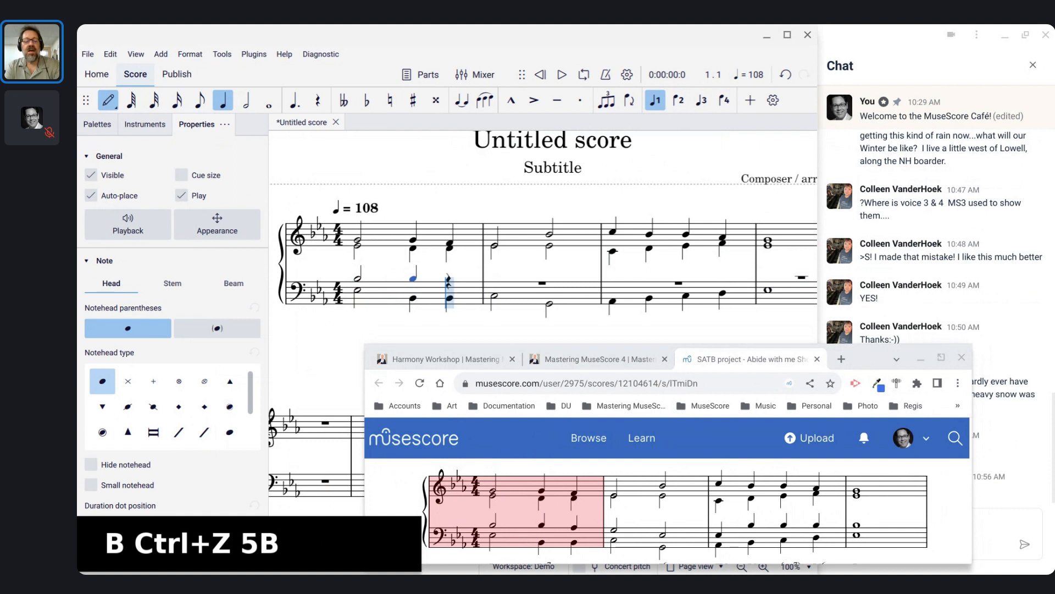
key("a")
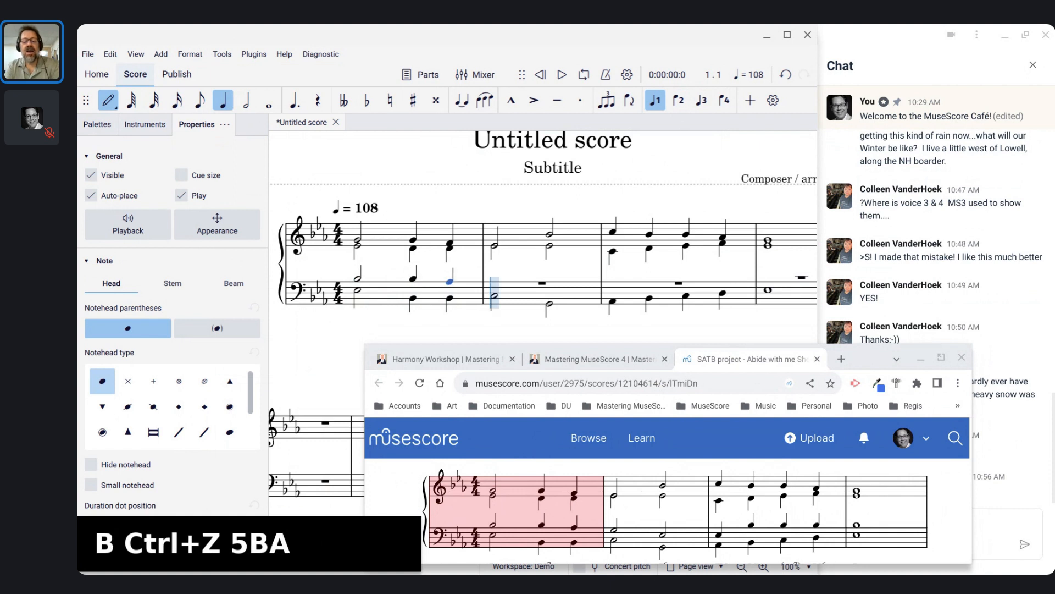
Enter half notes G3 and E♭3 in voice 1 of bass staff measure 2.
key("6")
key("g")
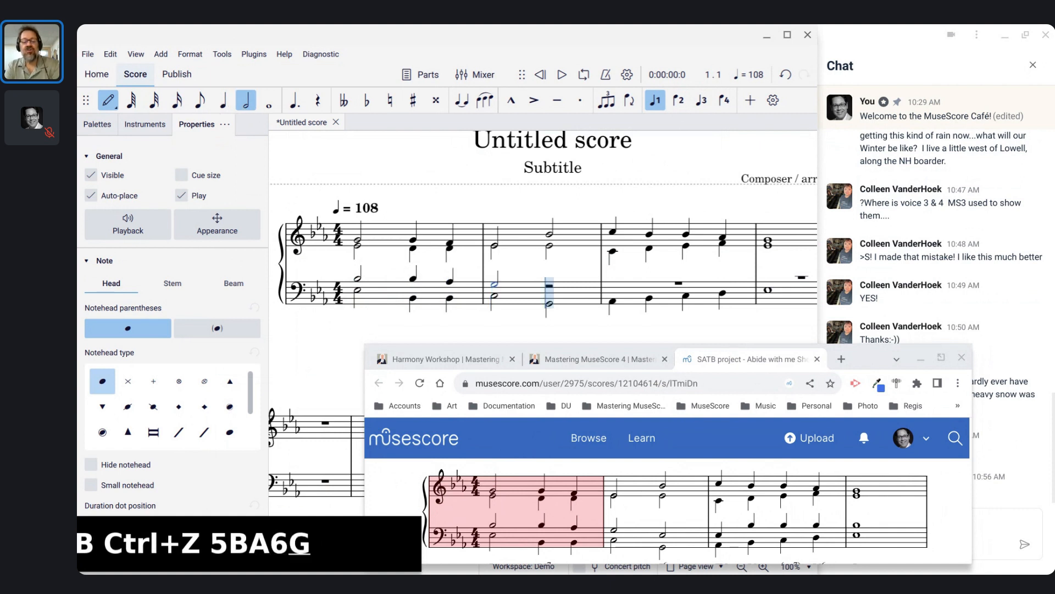
key("e")
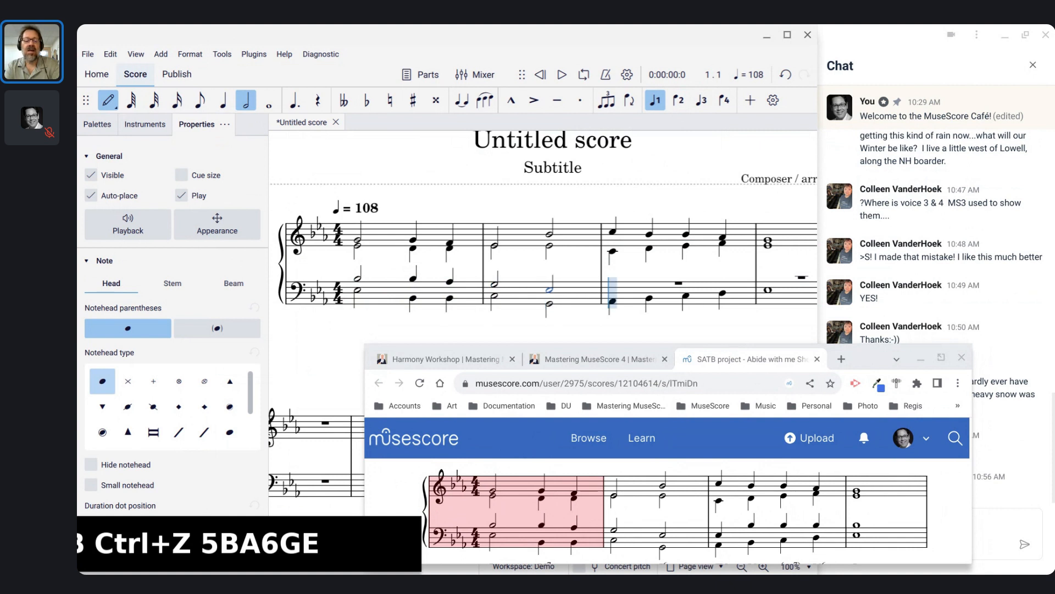
Enter a quarter note E♭3 and three quarter notes B♭3 in voice 1 of bass staff measure 3.
key("5")
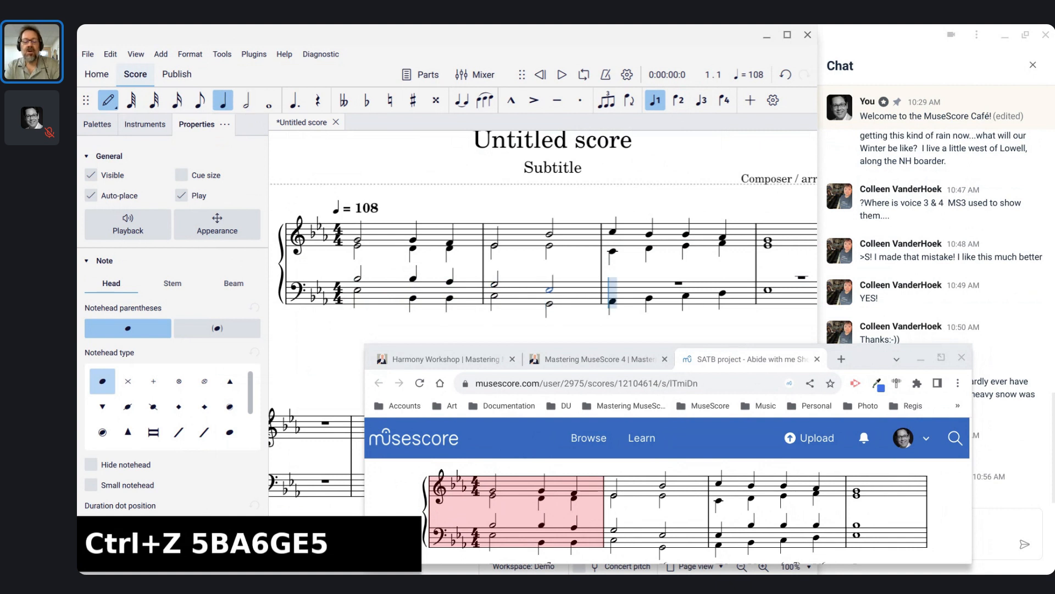
key("e")
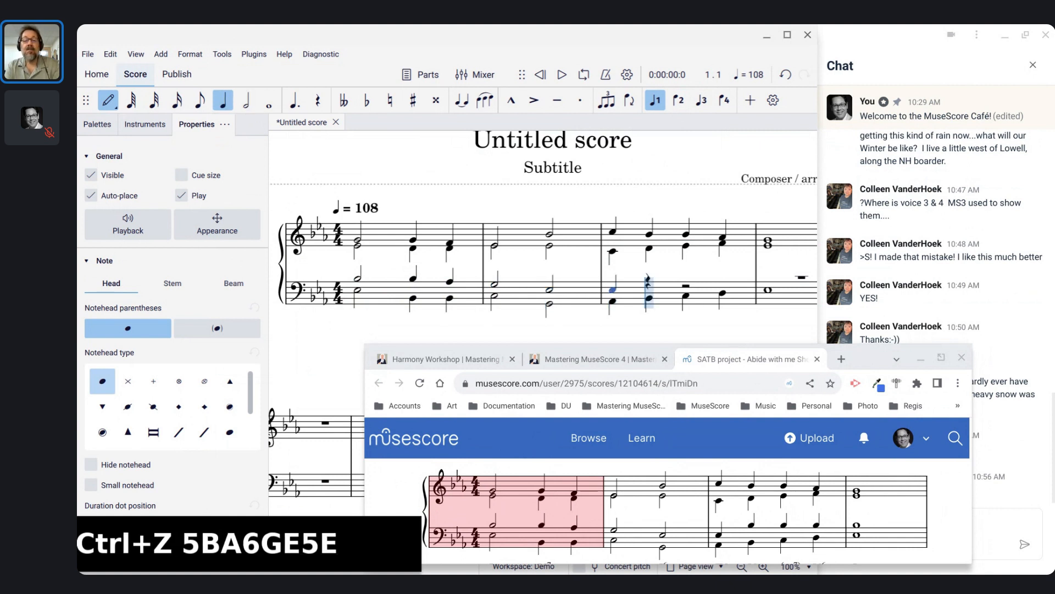
key("b")
key("ctrl+Up")
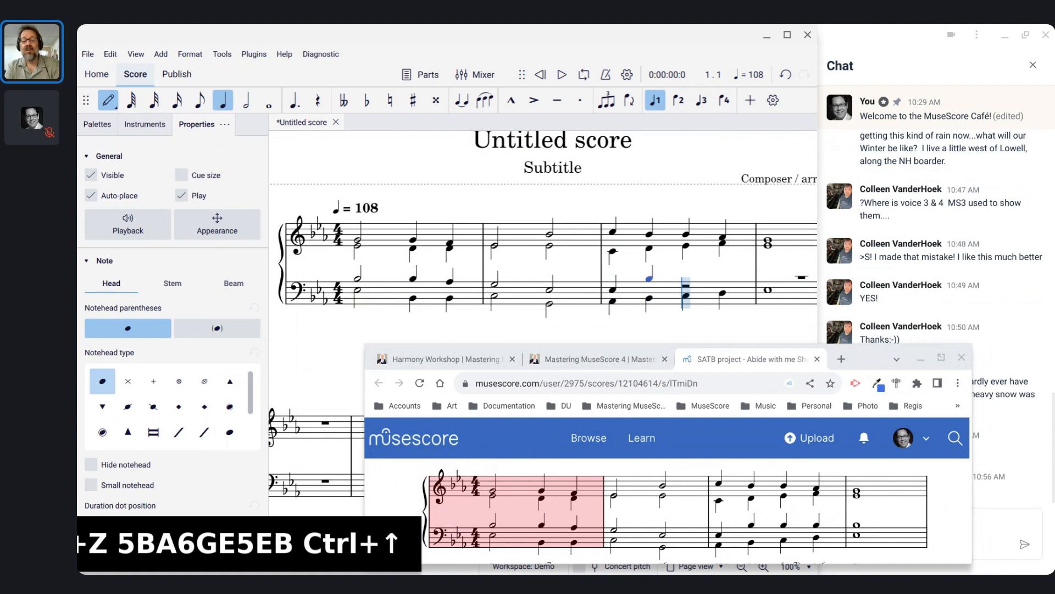
key("b")
key("b")
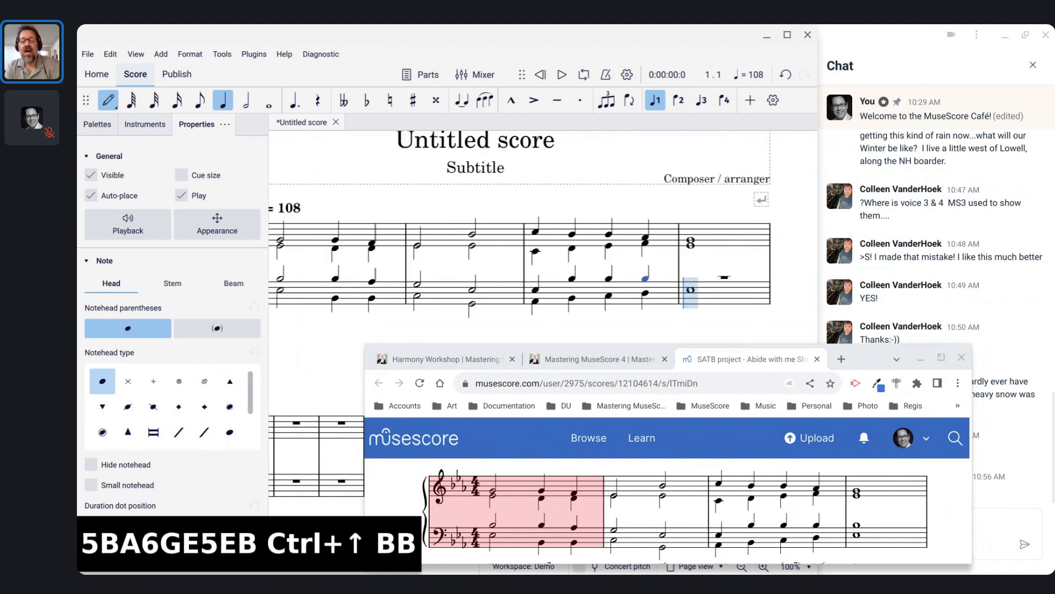
Enter a whole note B♭3 in voice 1 of bass measure 4, and move the browser window clear of the chat.
key("7")
key("b")
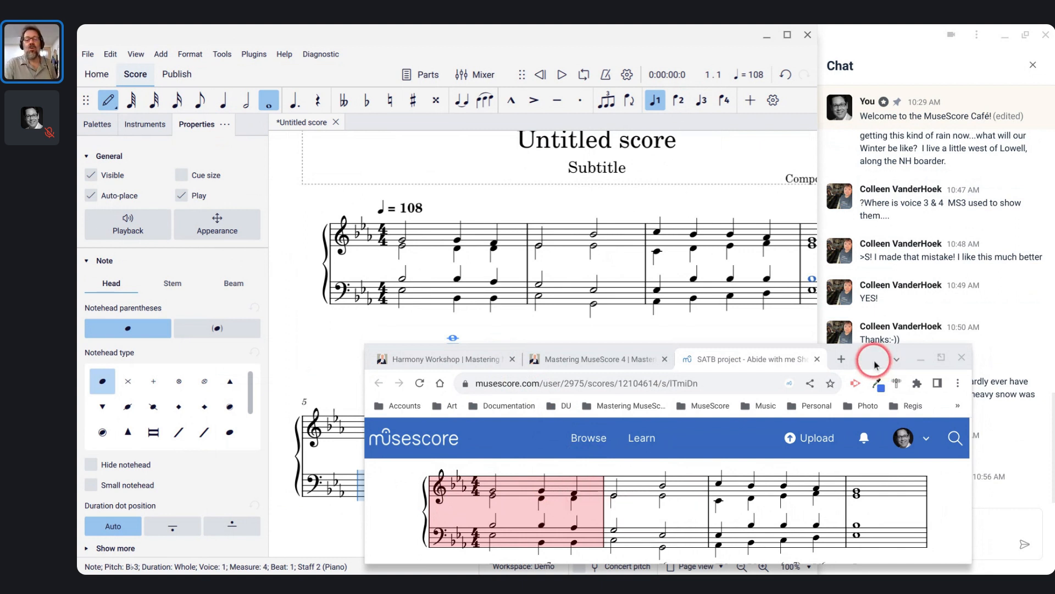
left_click_drag(873, 359, 721, 364)
left_click(657, 300)
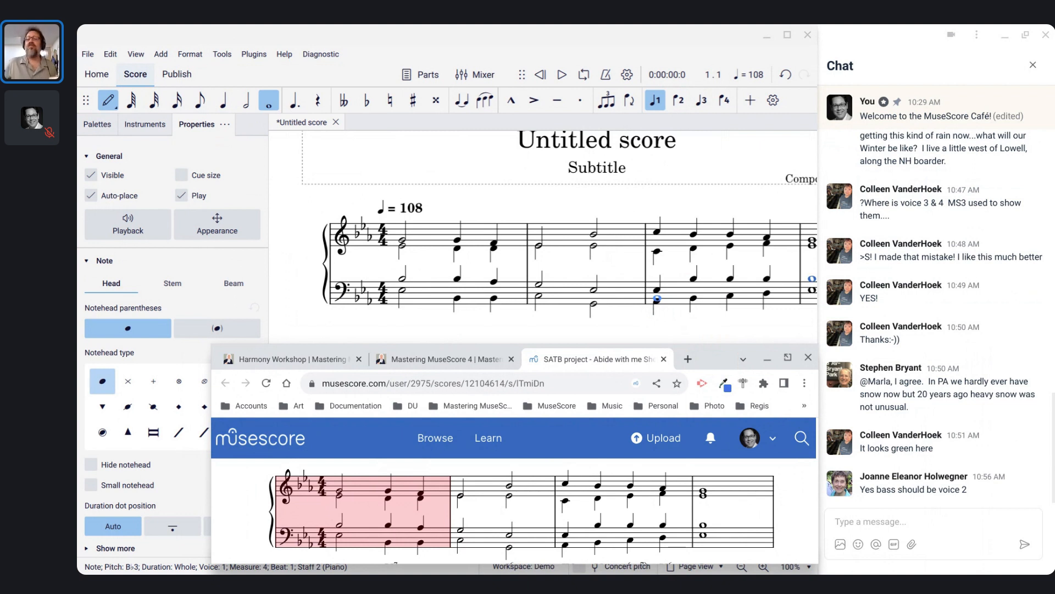
Review the chat history back to its opening messages and return to the newest one.
scroll(925, 295, "up", 5)
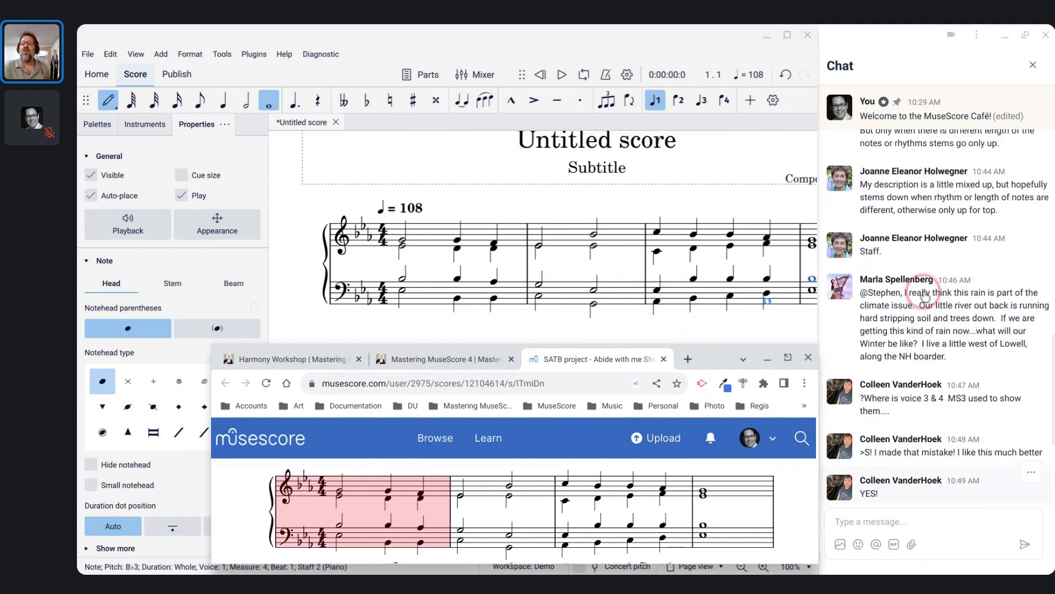
scroll(925, 296, "up", 10)
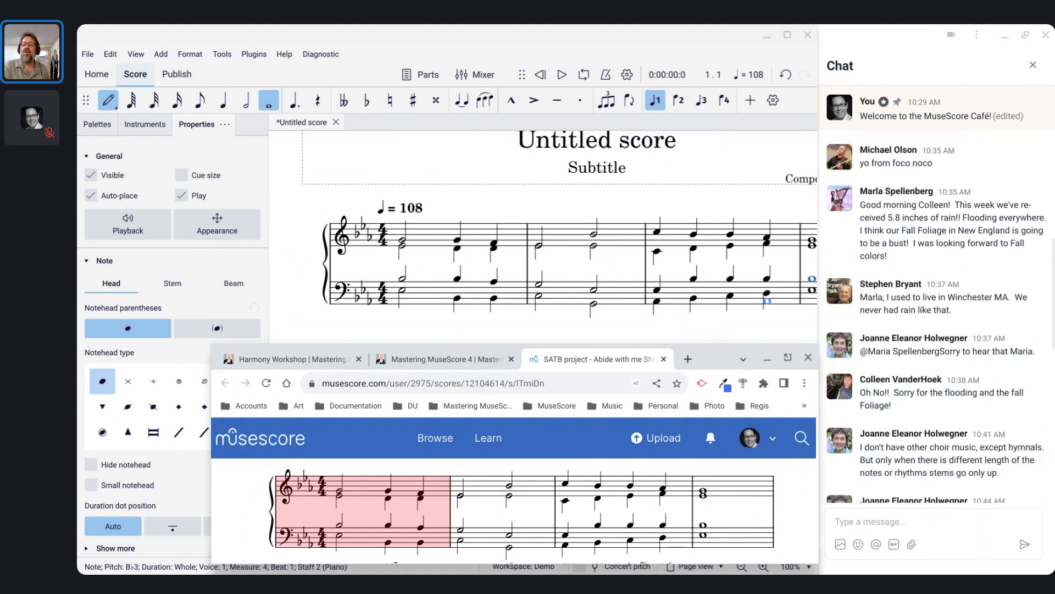
scroll(934, 316, "up", 8)
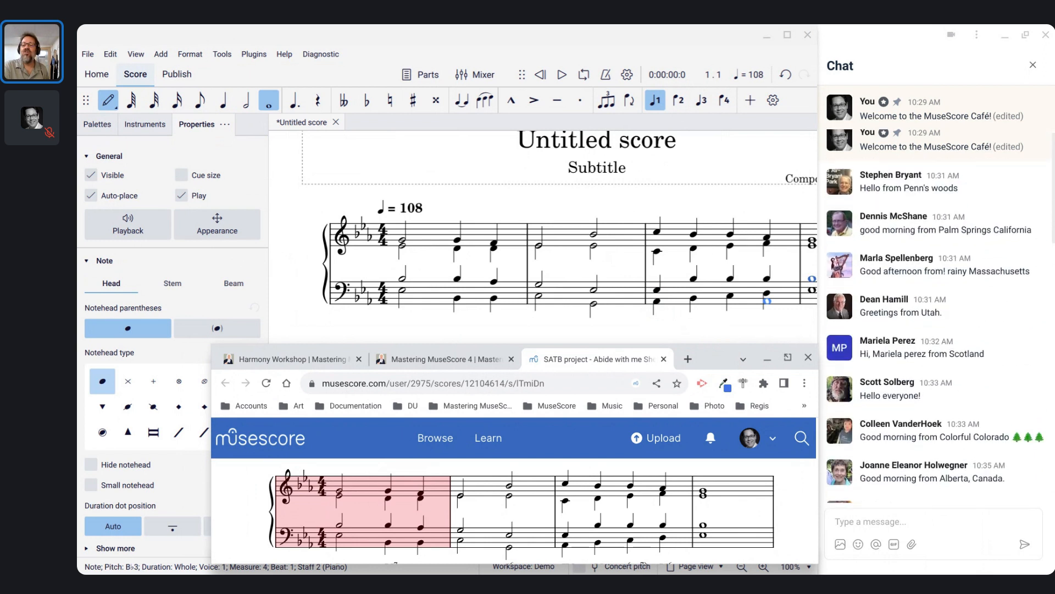
scroll(934, 316, "down", 20)
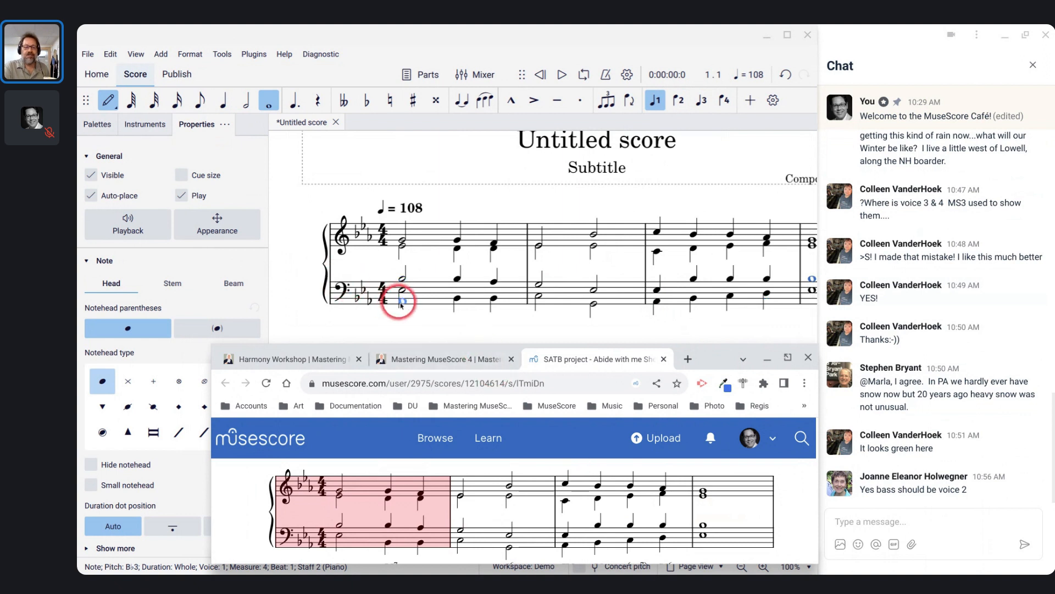
Examine the notes and Roman numeral chord symbols in the reference hymn's second system, starting at measure 5.
scroll(403, 326, "down", 2)
scroll(403, 326, "right", 2)
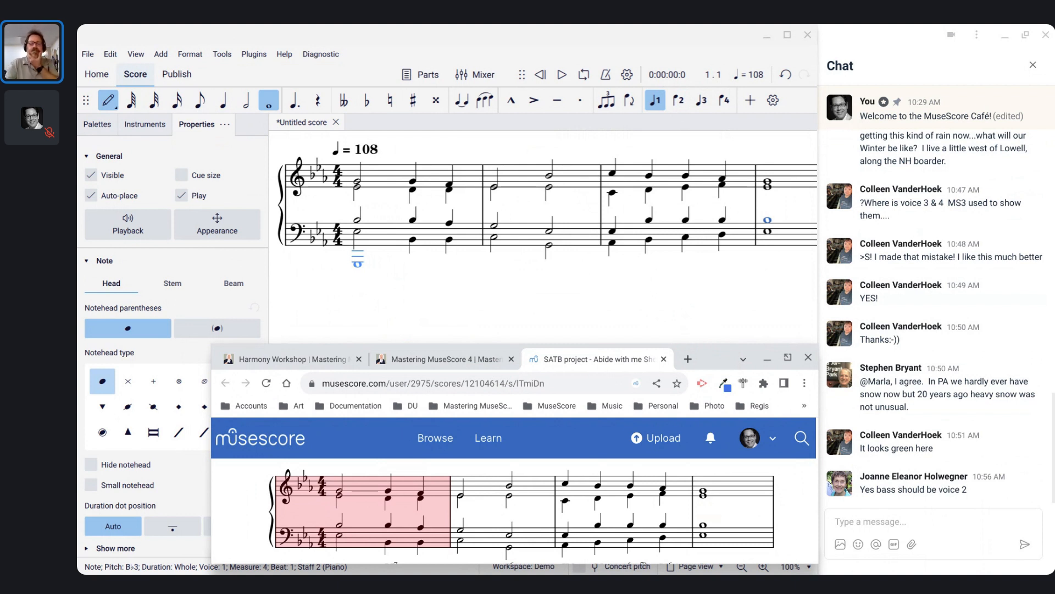
left_click(514, 506)
scroll(516, 512, "down", 3)
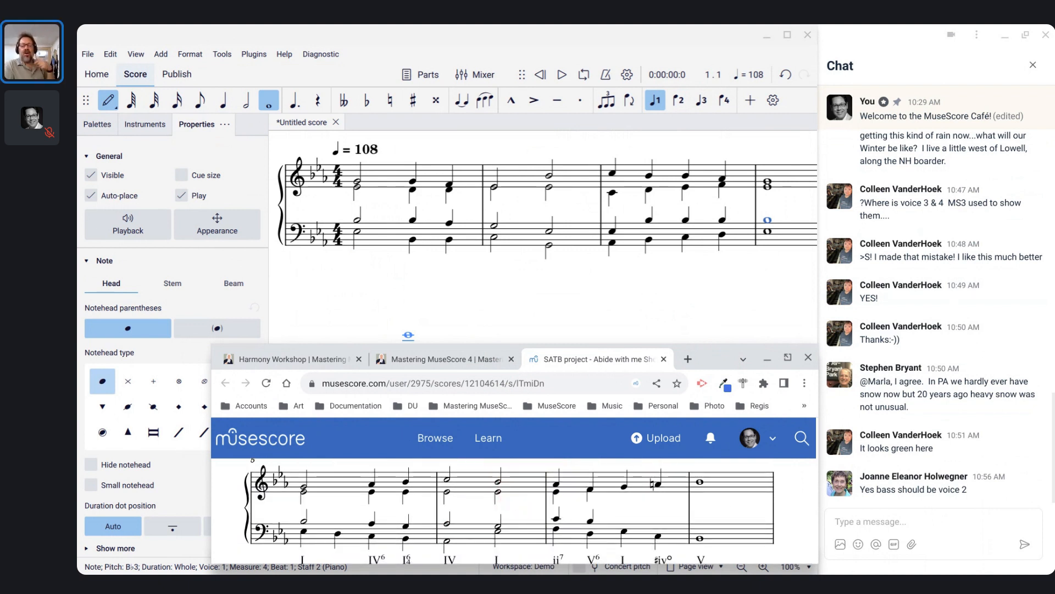
left_click(483, 500)
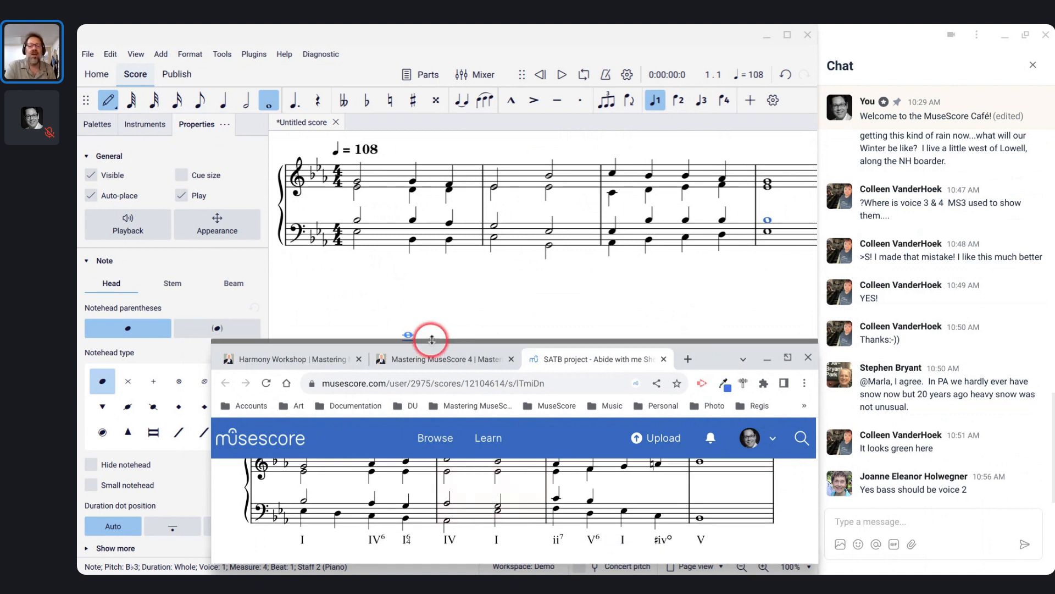
left_click(413, 244)
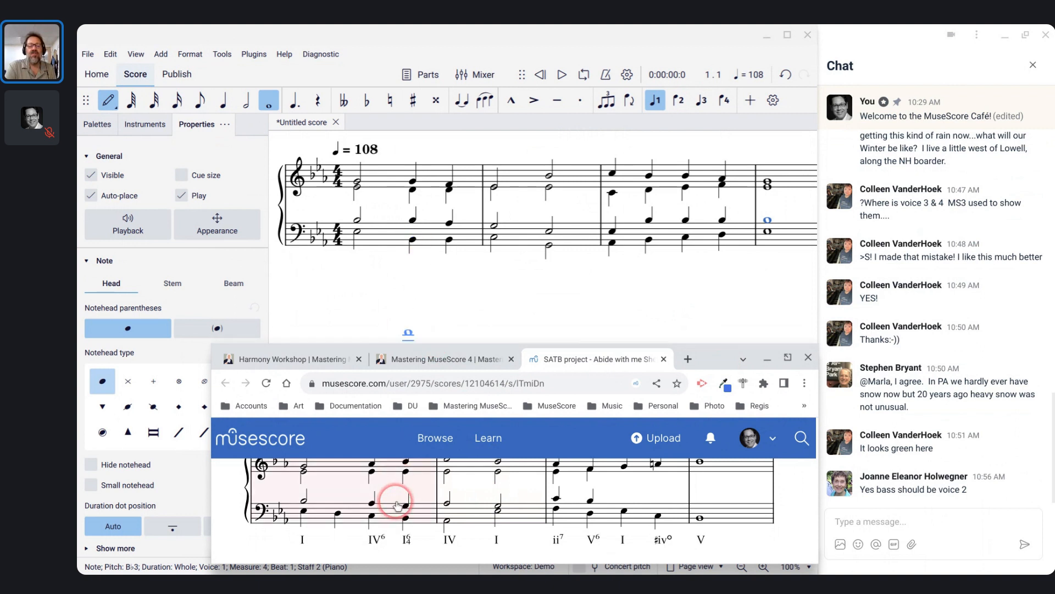
scroll(390, 495, "up", 1)
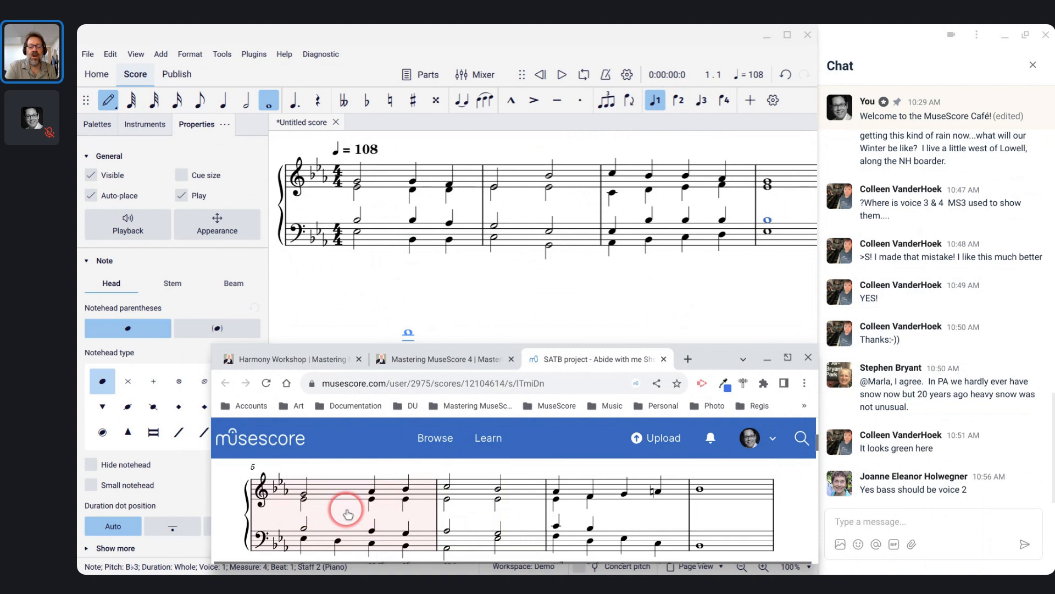
scroll(348, 513, "down", 1)
scroll(348, 513, "up", 1)
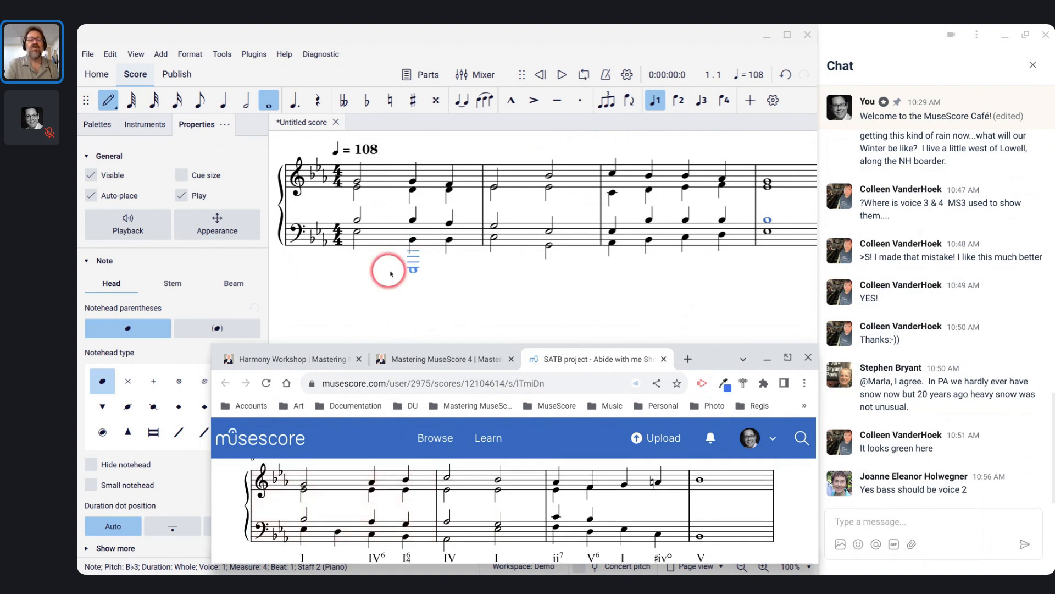
Compare the score's first four measures with the reference hymn's first system and its Roman numeral analysis.
scroll(390, 273, "down", 4)
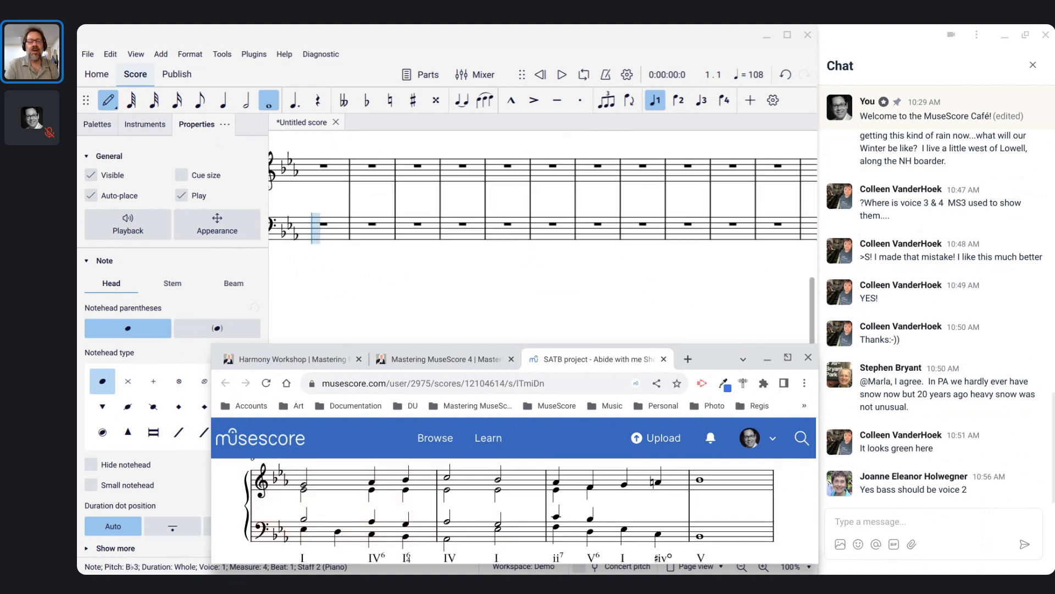
scroll(390, 274, "up", 1)
scroll(411, 242, "up", 3)
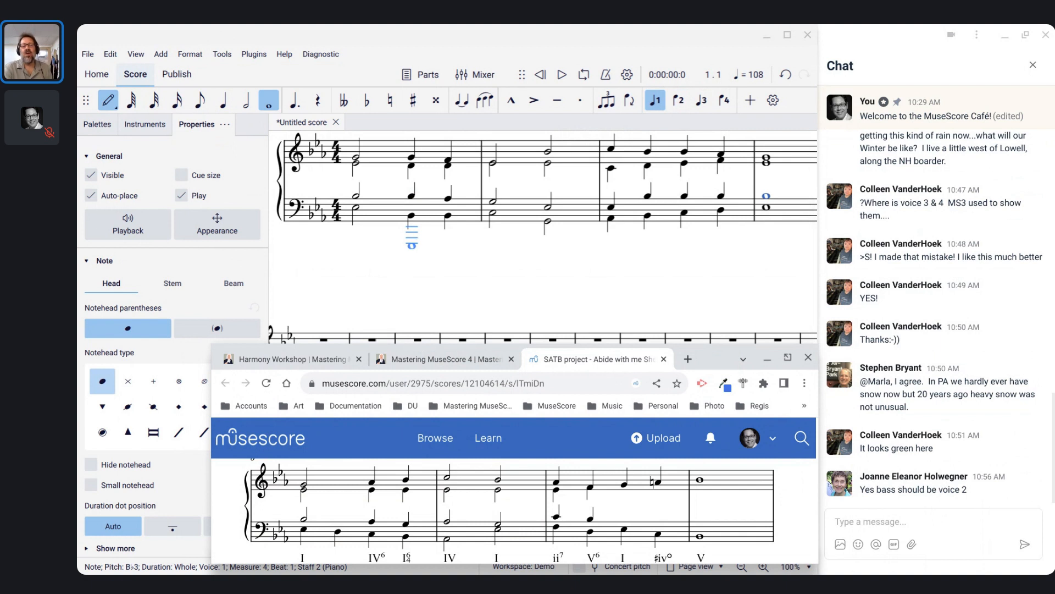
scroll(411, 242, "down", 1)
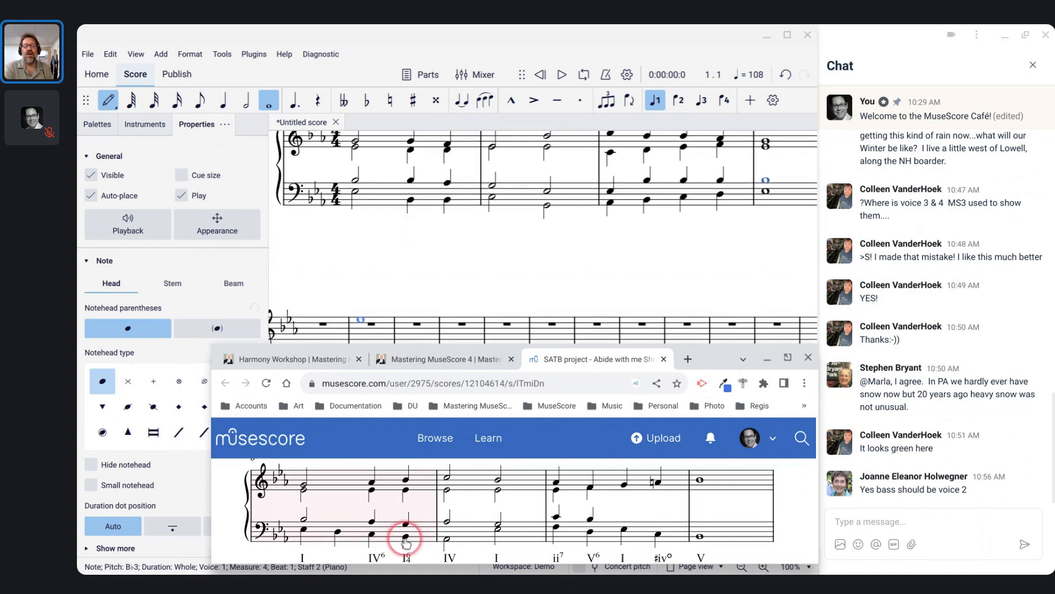
scroll(406, 543, "down", 3)
scroll(406, 544, "up", 1)
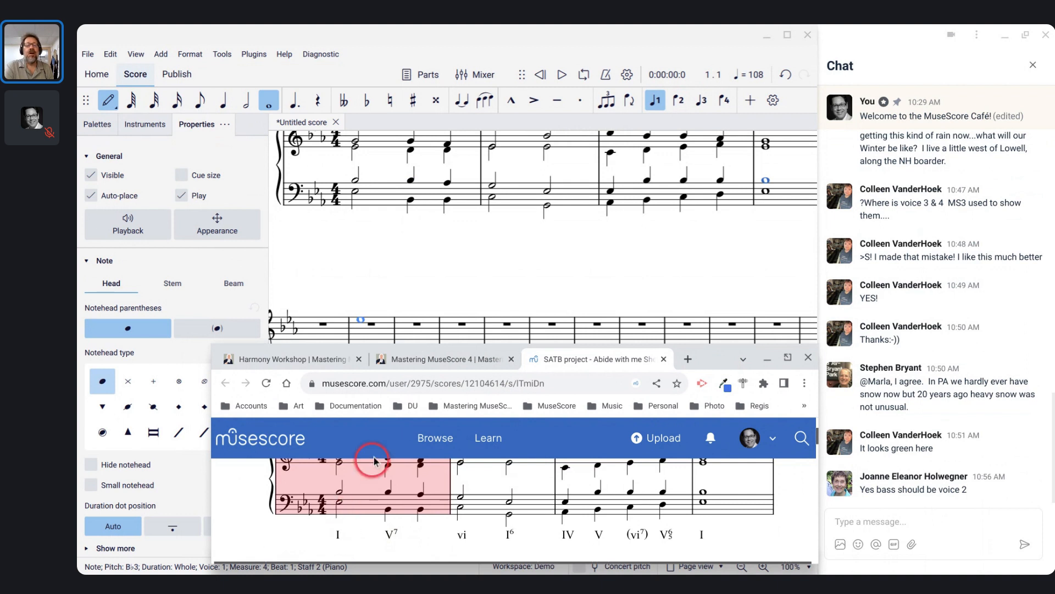
scroll(403, 489, "up", 1)
scroll(403, 489, "down", 1)
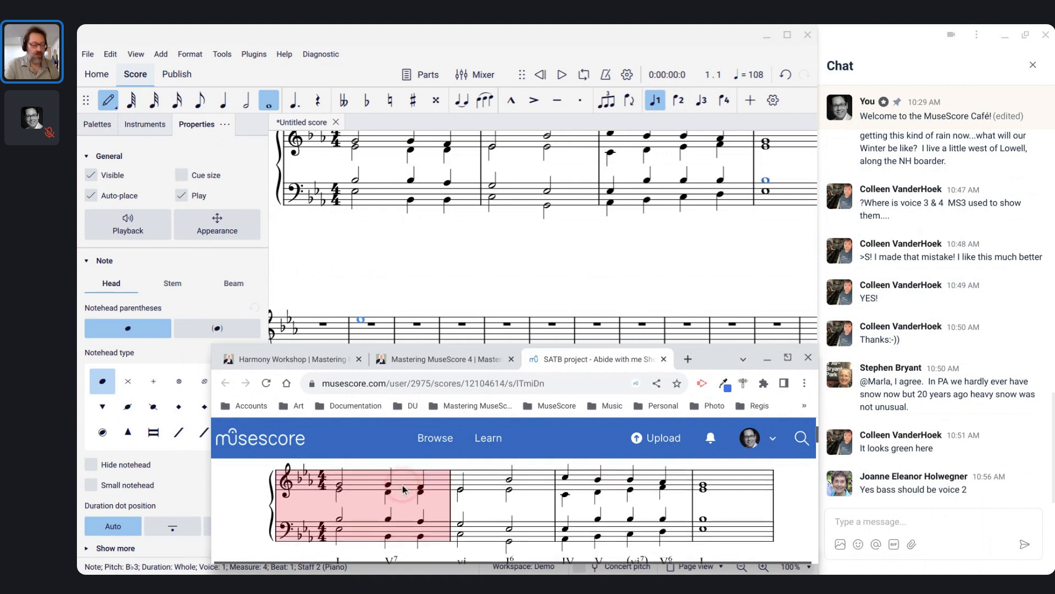
scroll(403, 488, "down", 1)
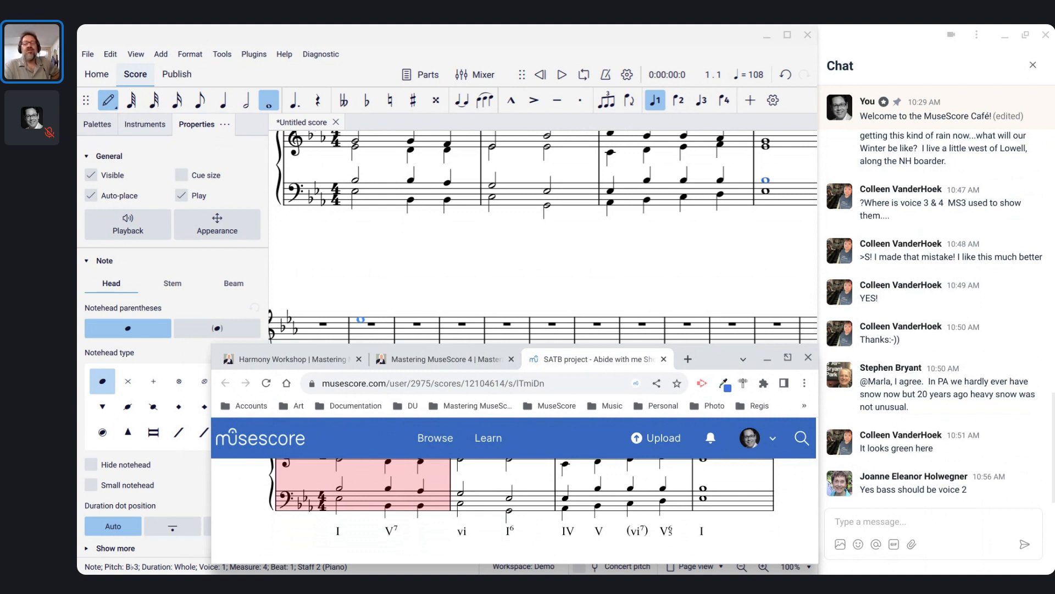
Leave note input mode in the untitled score and return to the entered first system.
left_click(376, 156)
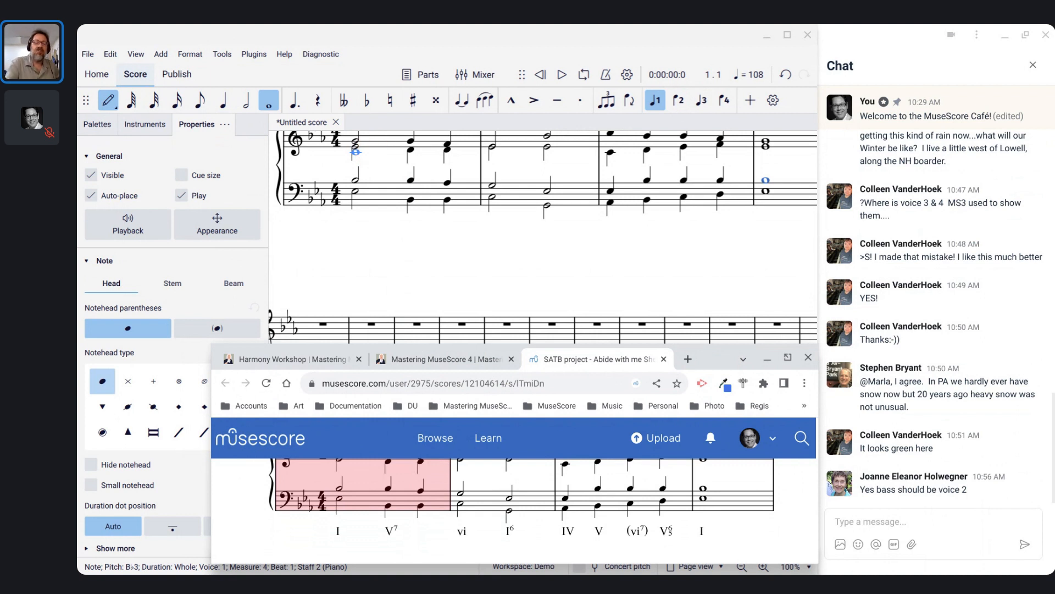
left_click(367, 234)
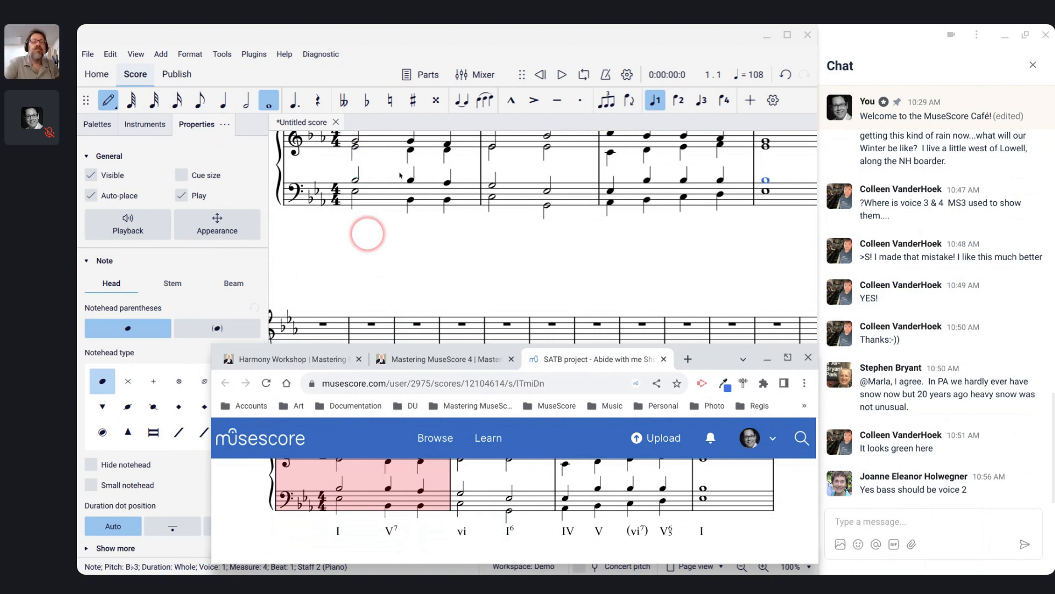
key("Escape")
left_click(384, 202)
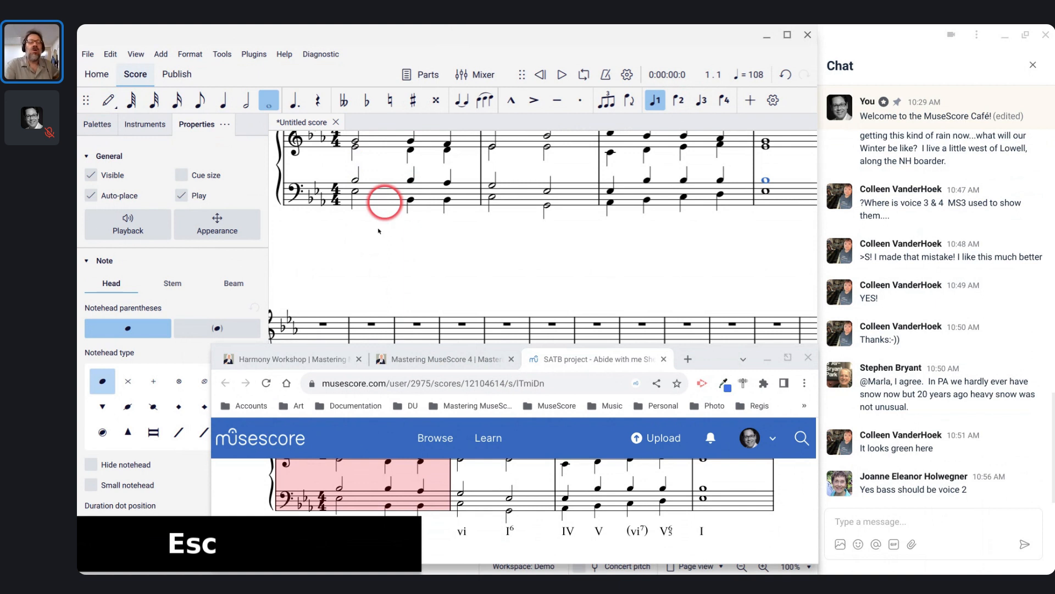
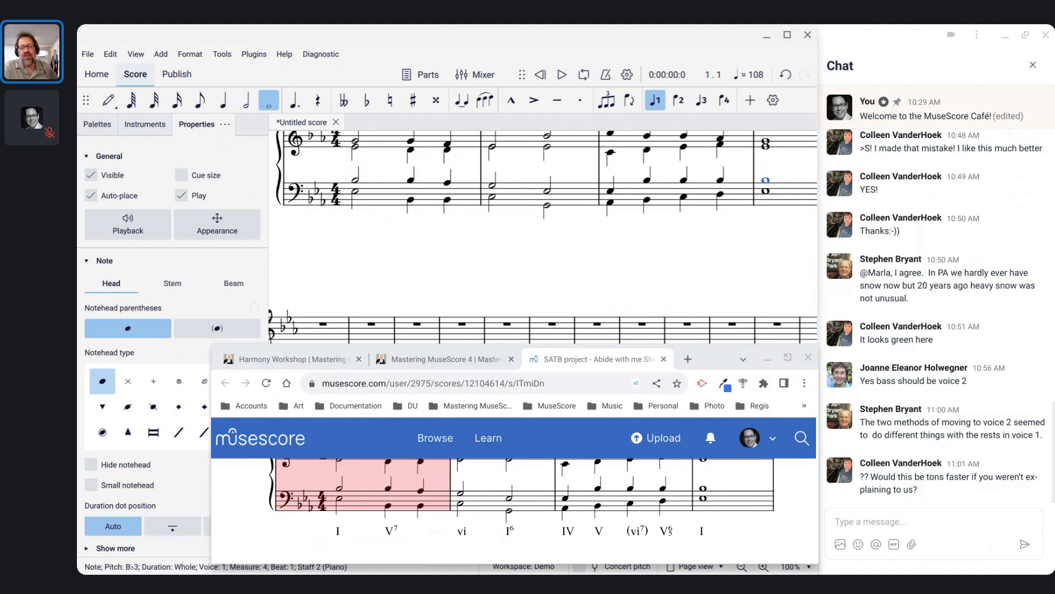
left_click(602, 265)
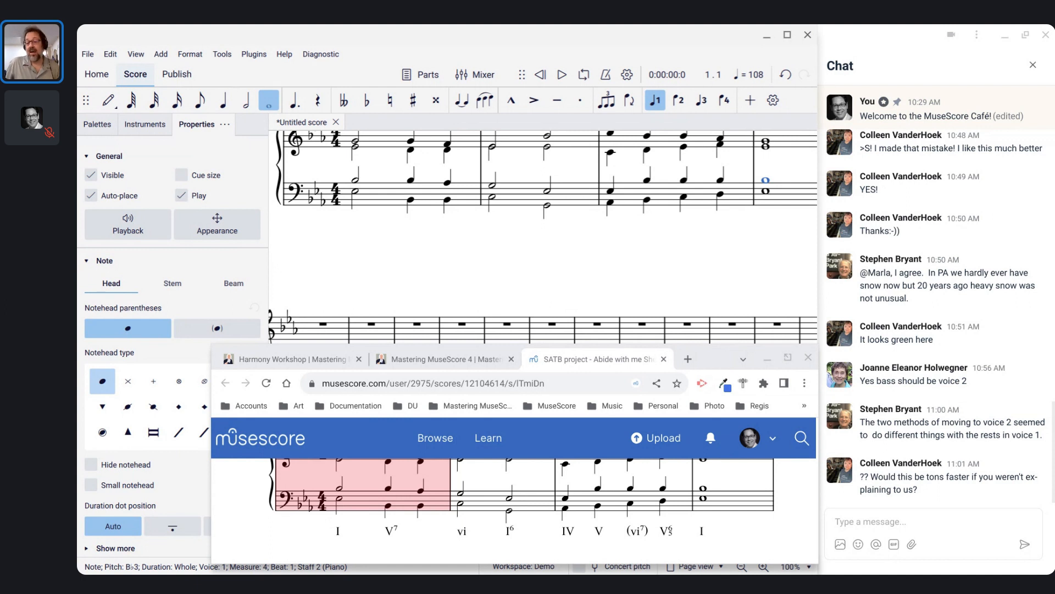
scroll(550, 247, "up", 2)
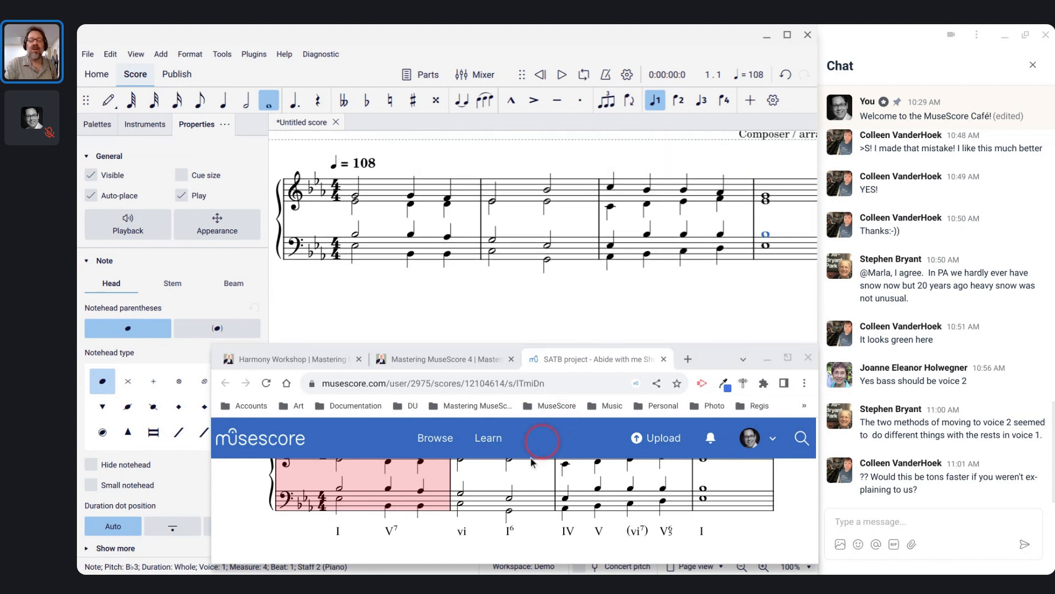
Enter the soprano notes of measure 5 in voice 1 of the treble staff: half note G, quarter notes A and B.
left_click(515, 500)
scroll(515, 500, "down", 3)
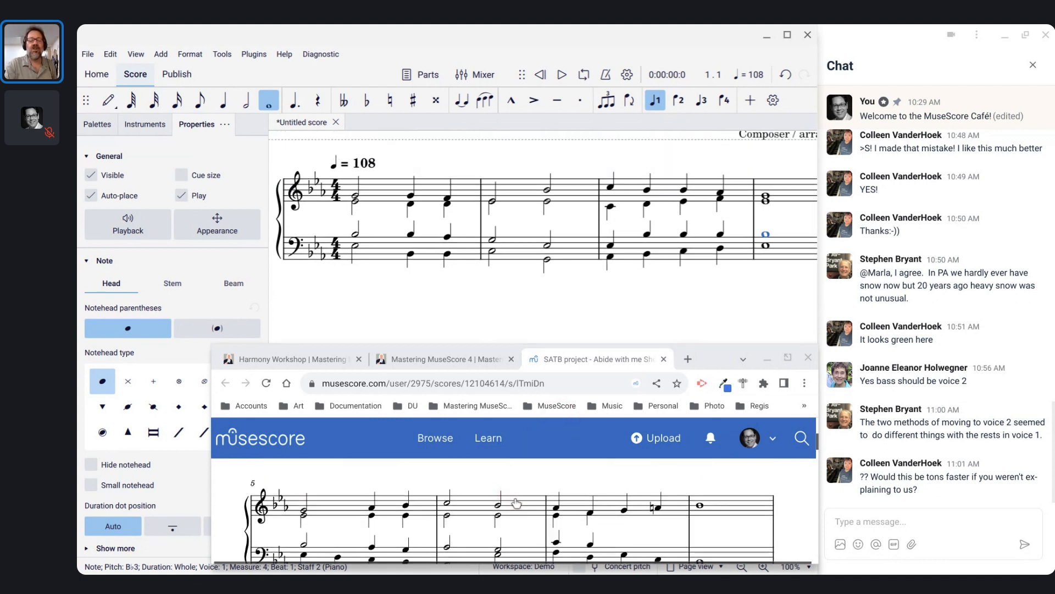
scroll(515, 500, "down", 1)
scroll(460, 257, "down", 3)
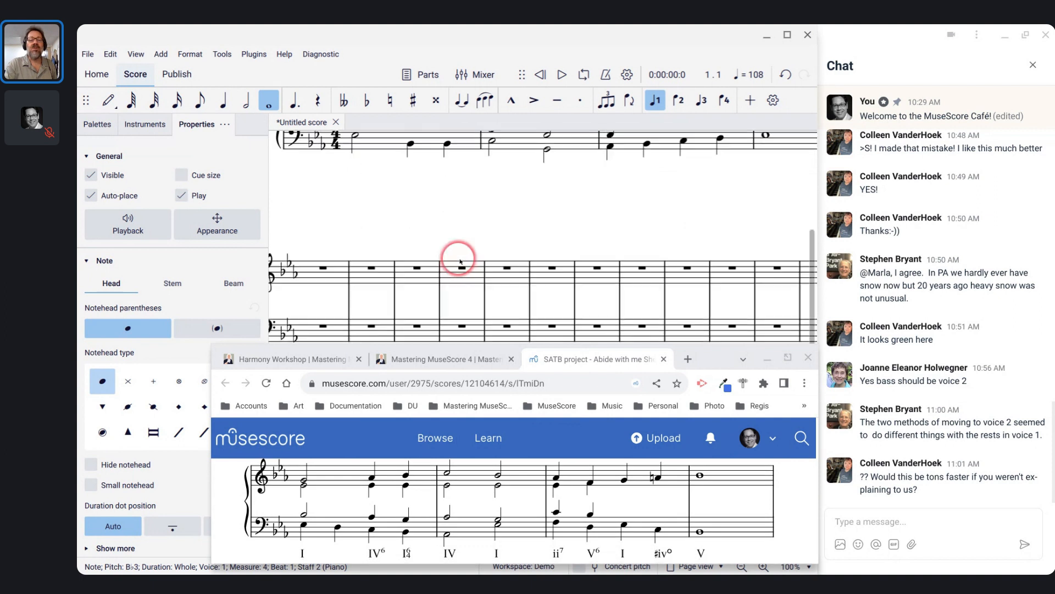
left_click(325, 225)
key("n")
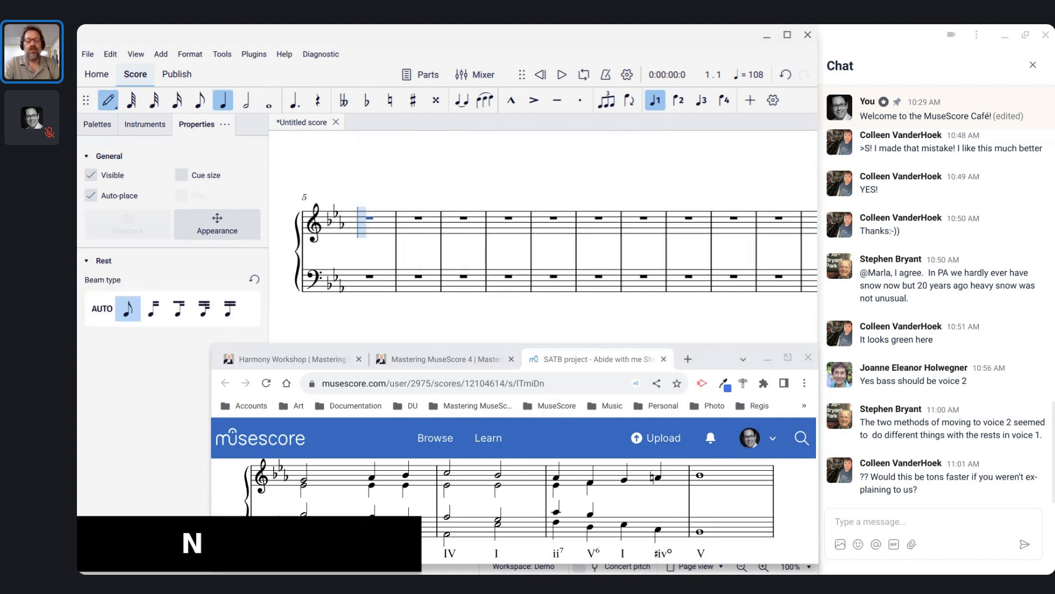
key("6")
key("6")
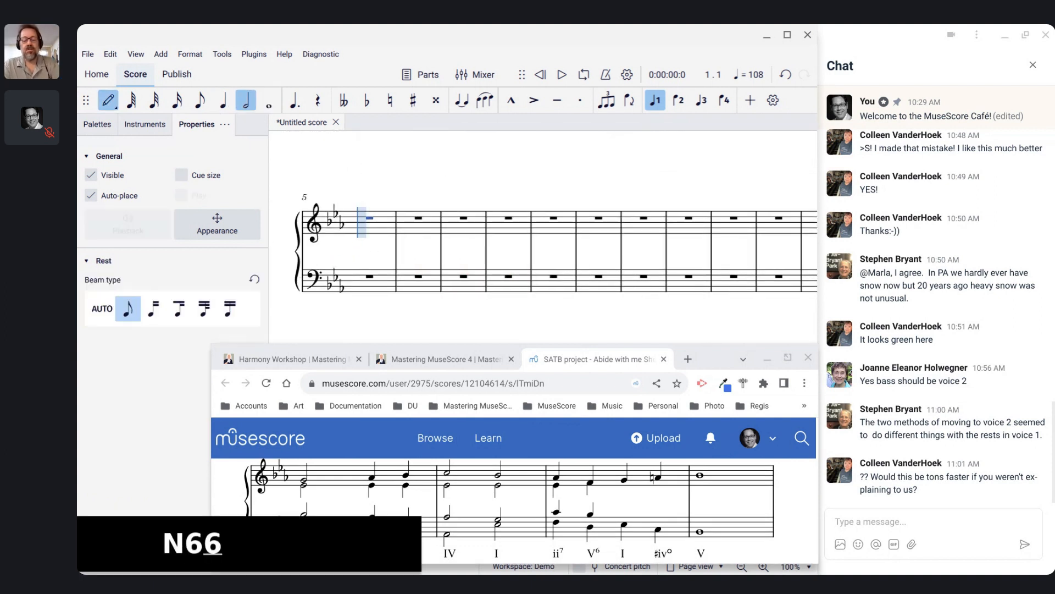
key("g")
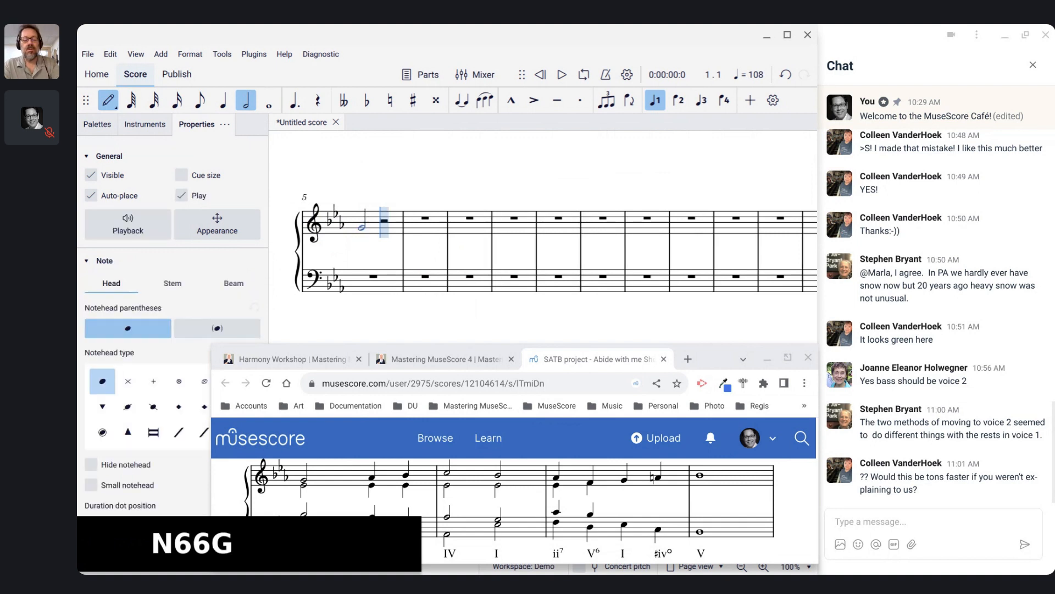
key("5")
key("a")
key("b")
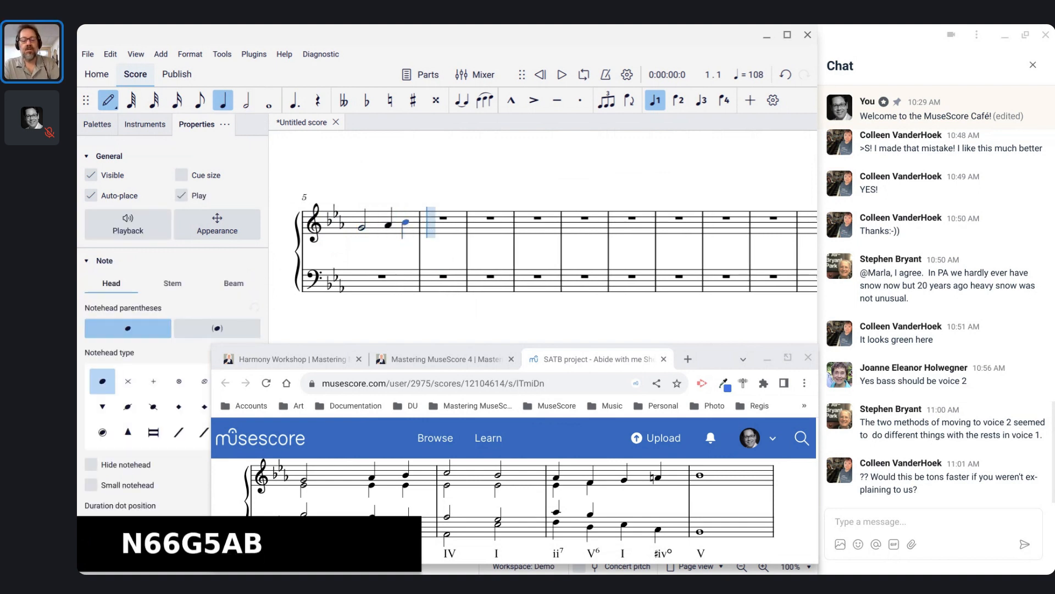
Add the soprano half notes C and B in measure 6 of the treble staff.
key("6")
key("c")
key("b")
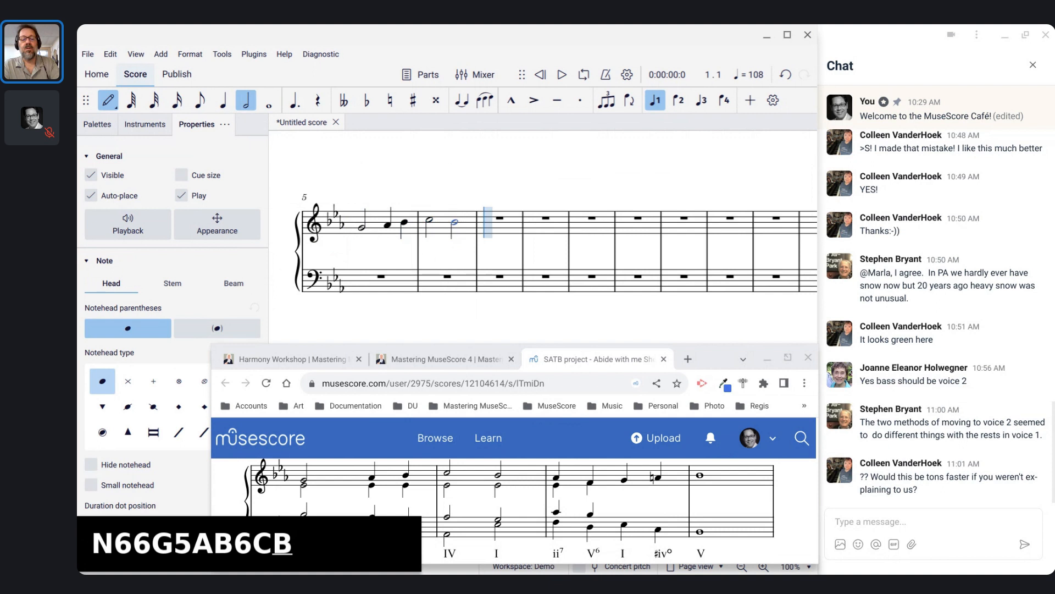
Continue the soprano with quarter notes A, F, G and A natural in measure 7 and a whole note B in measure 8.
key("5")
key("a")
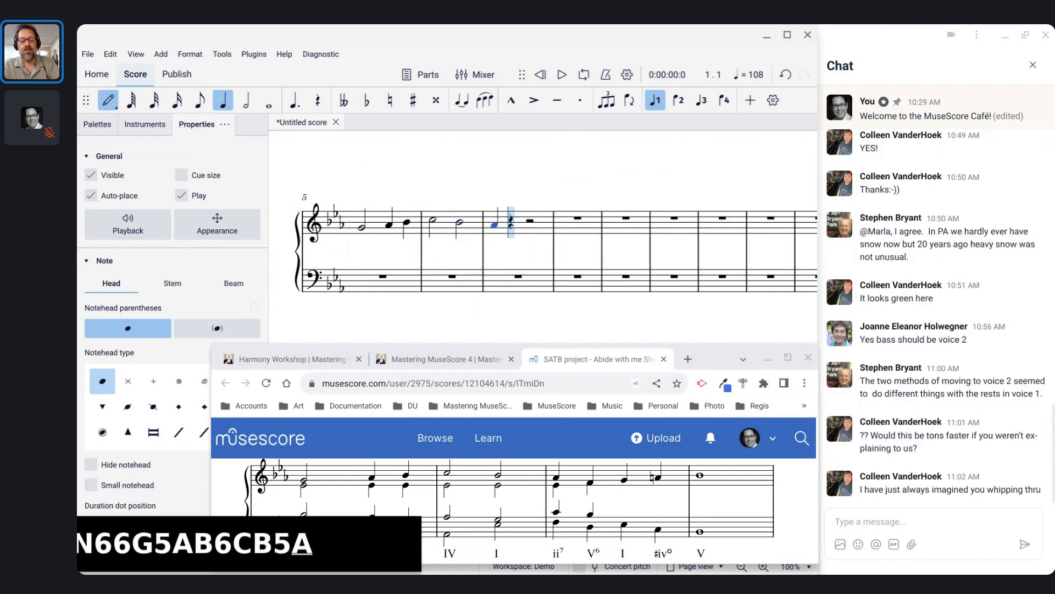
key("f")
key("g")
key("equal")
key("a")
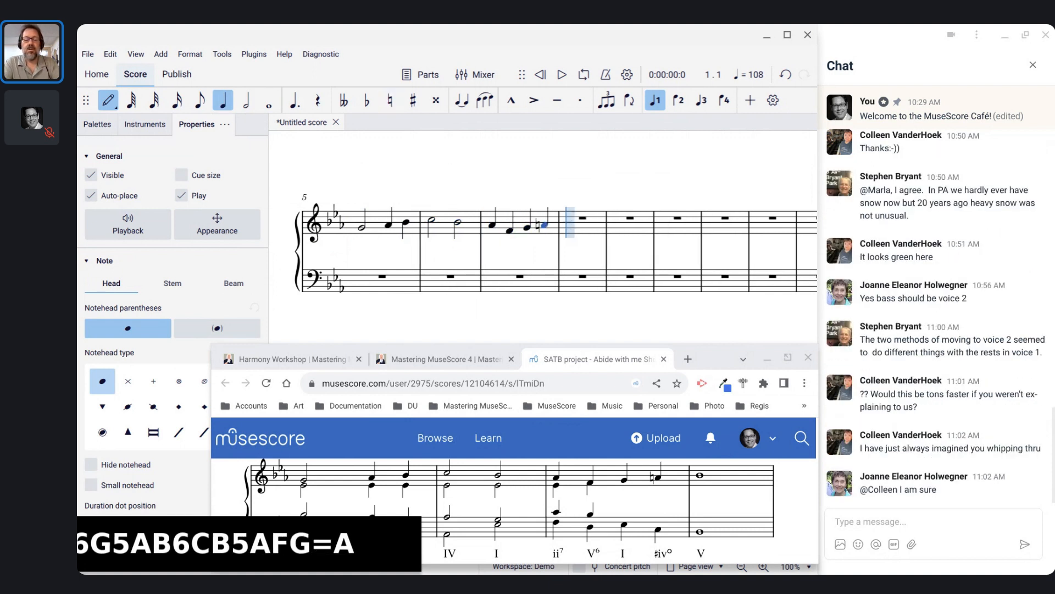
key("7")
key("b")
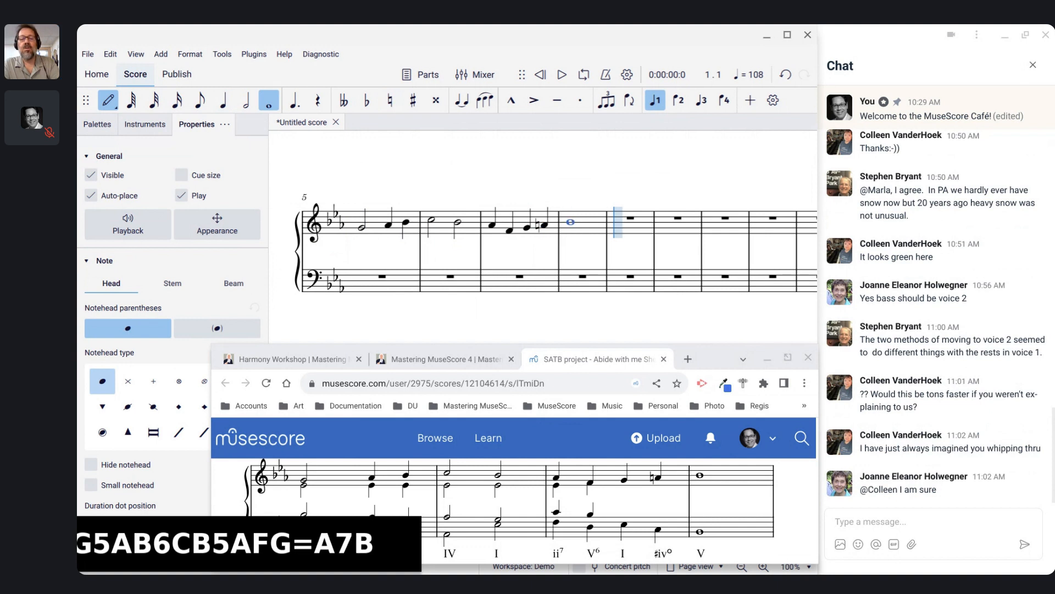
Start the alto line in voice 2 at measure 5 of the treble staff: half note E and two quarter notes E.
key("ctrl+Left")
key("ctrl+Left")
key("ctrl+Left")
key("ctrl+Left")
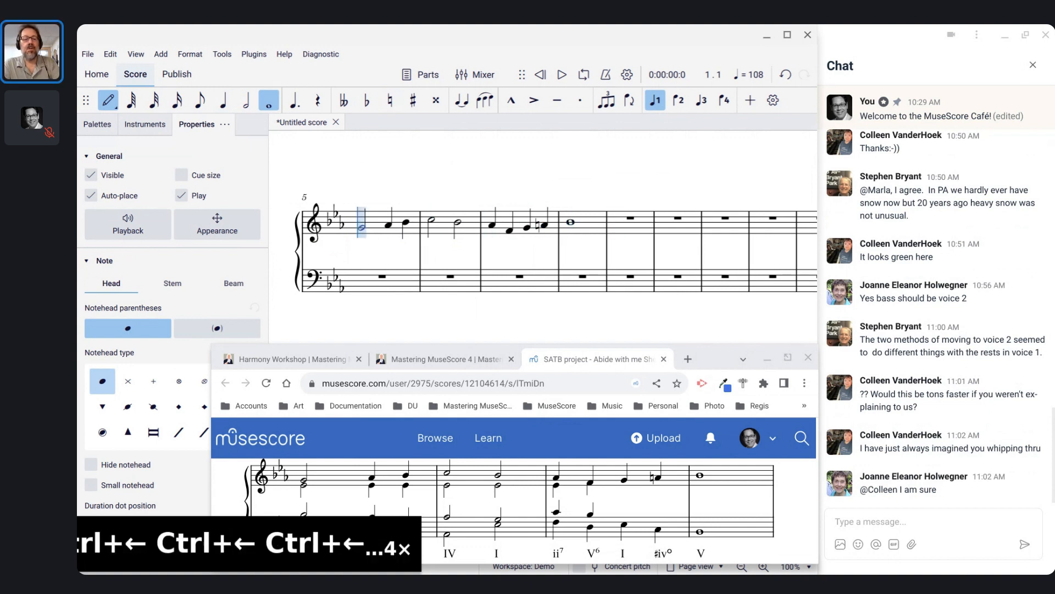
key("ctrl+alt+2")
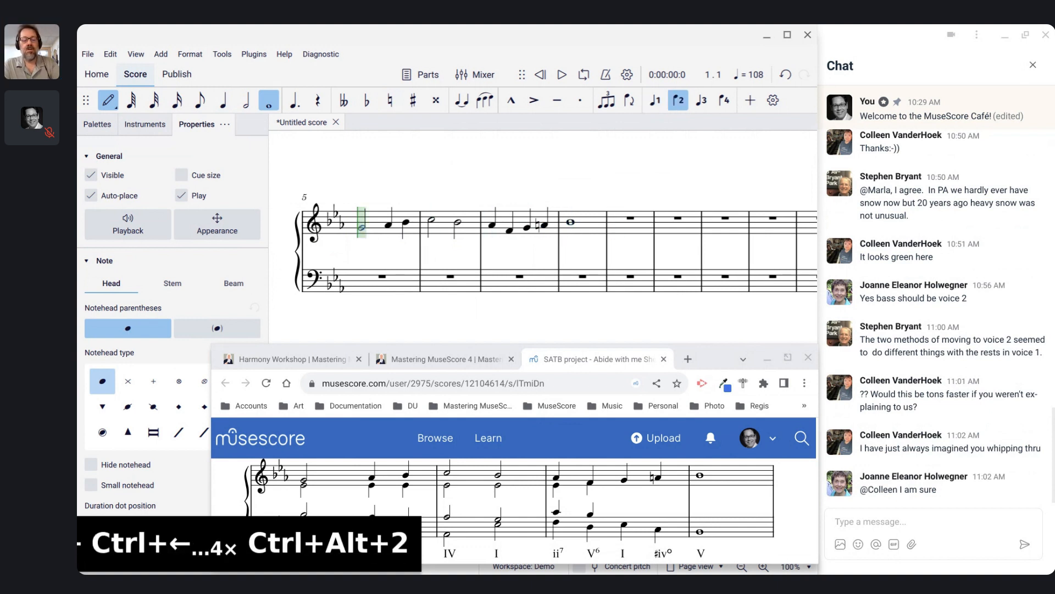
key("6")
key("e")
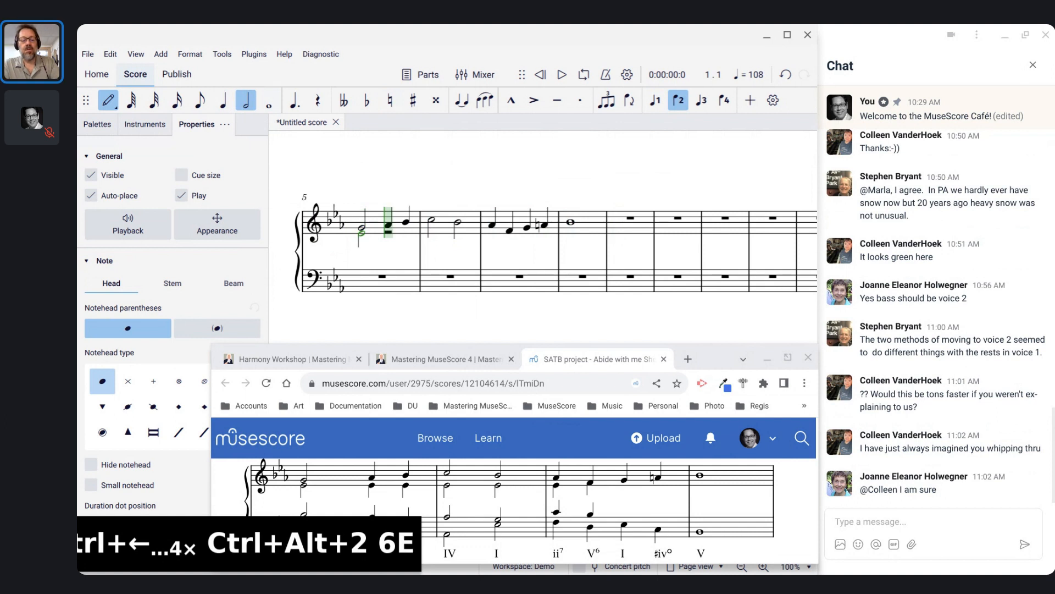
key("5")
key("e")
key("e")
Add two alto half notes E in measure 6 of the treble staff.
key("6")
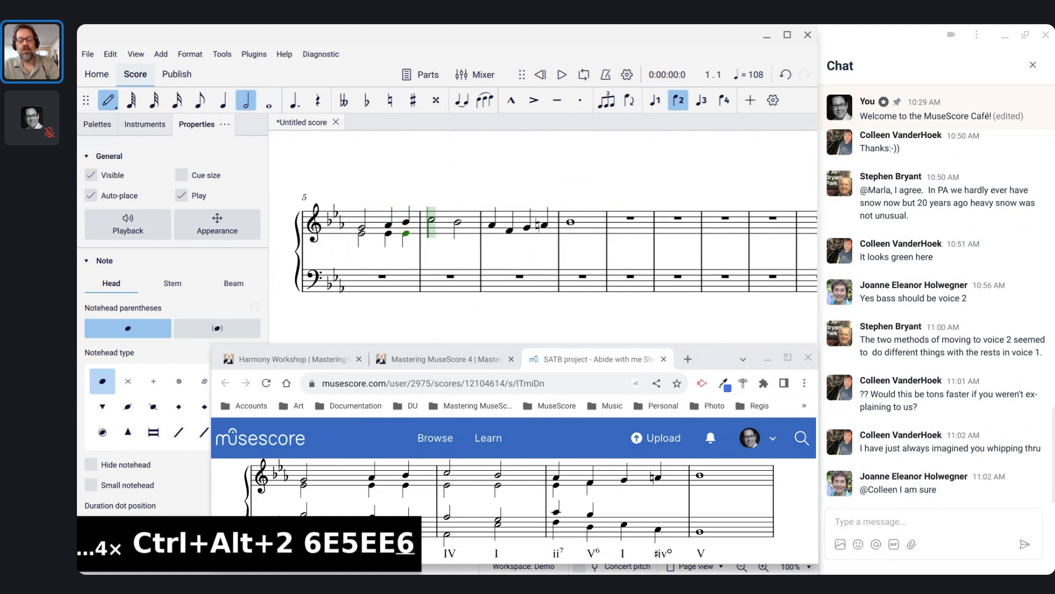
key("e")
key("e")
Continue the alto with quarter notes E, F, E, E in measure 7 and a whole note D in measure 8.
key("5")
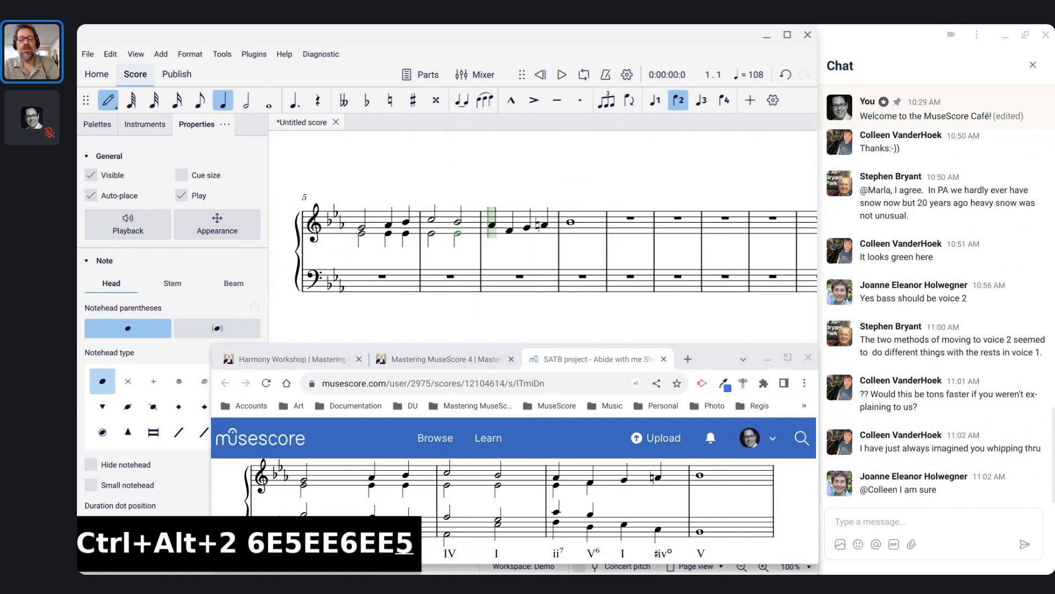
key("e")
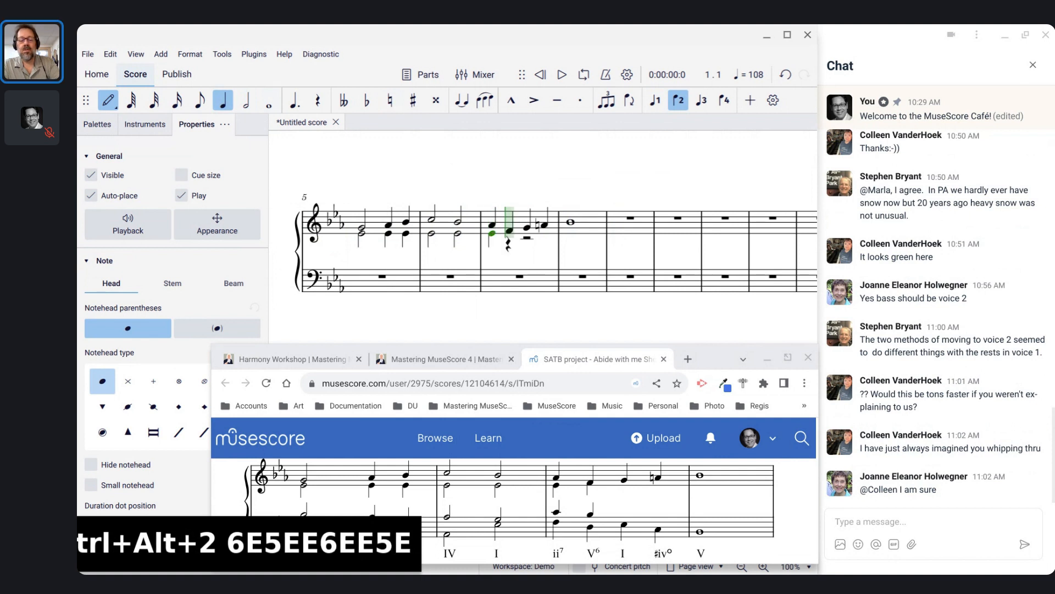
key("f")
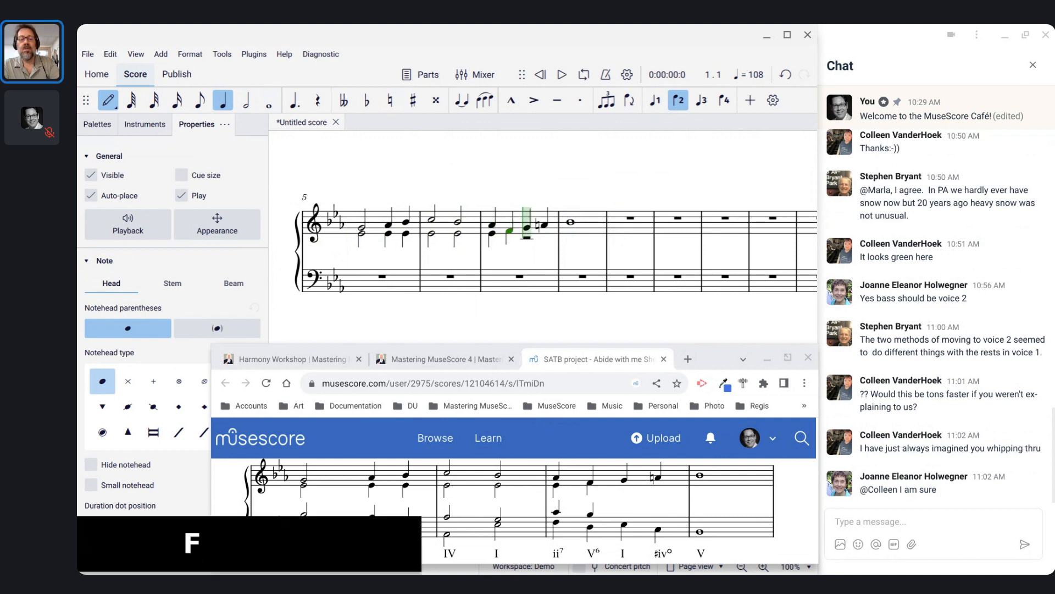
key("e")
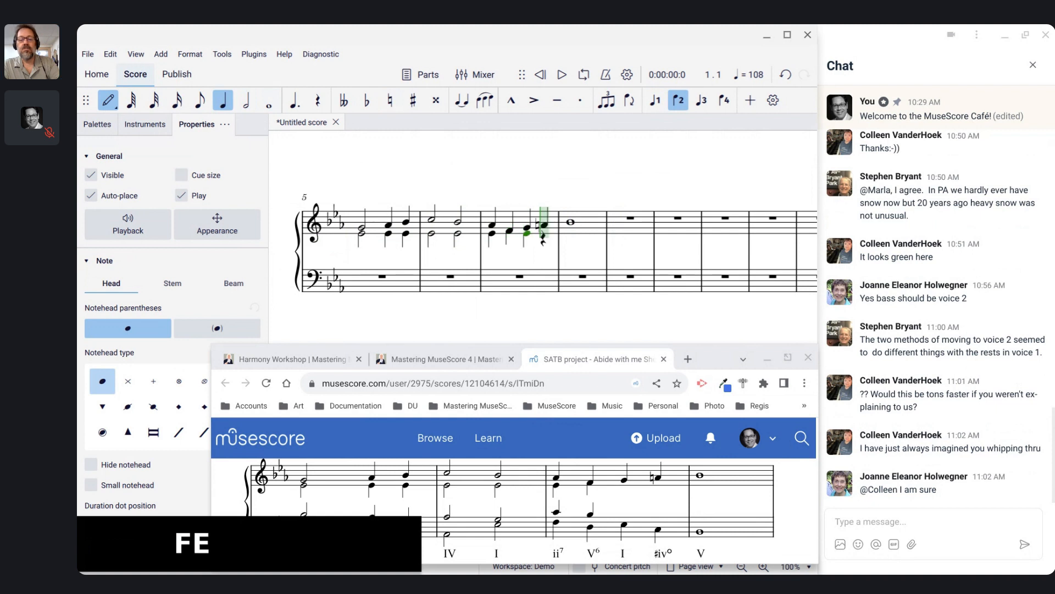
key("e")
key("7")
key("d")
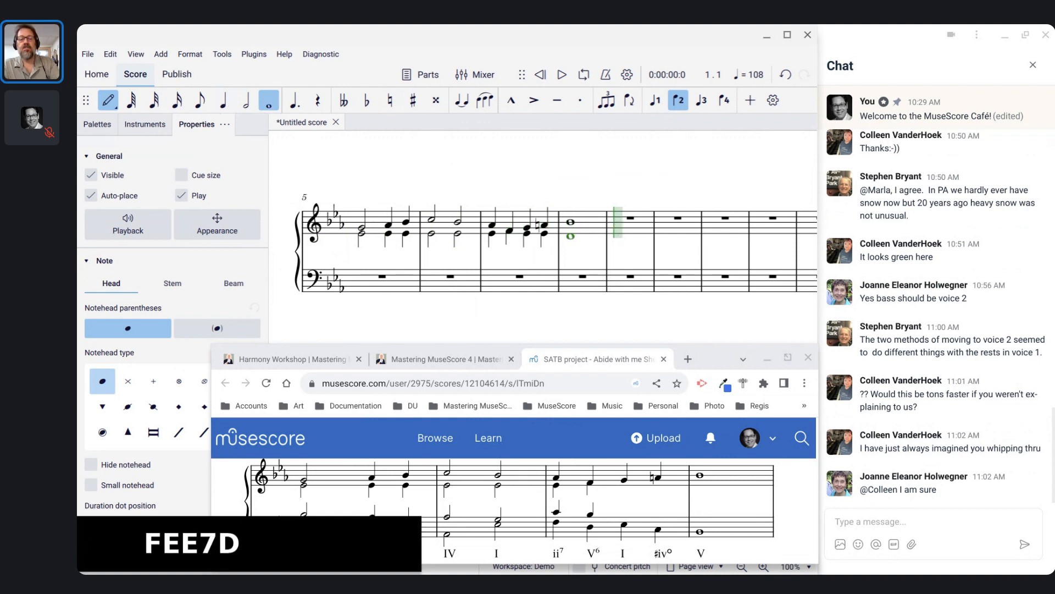
Enter the tenor notes of measure 5 in voice 1 of the bass staff: half note B, quarter notes A and G.
key("ctrl+Left")
key("ctrl+Left")
key("ctrl+Left")
key("bracketleft")
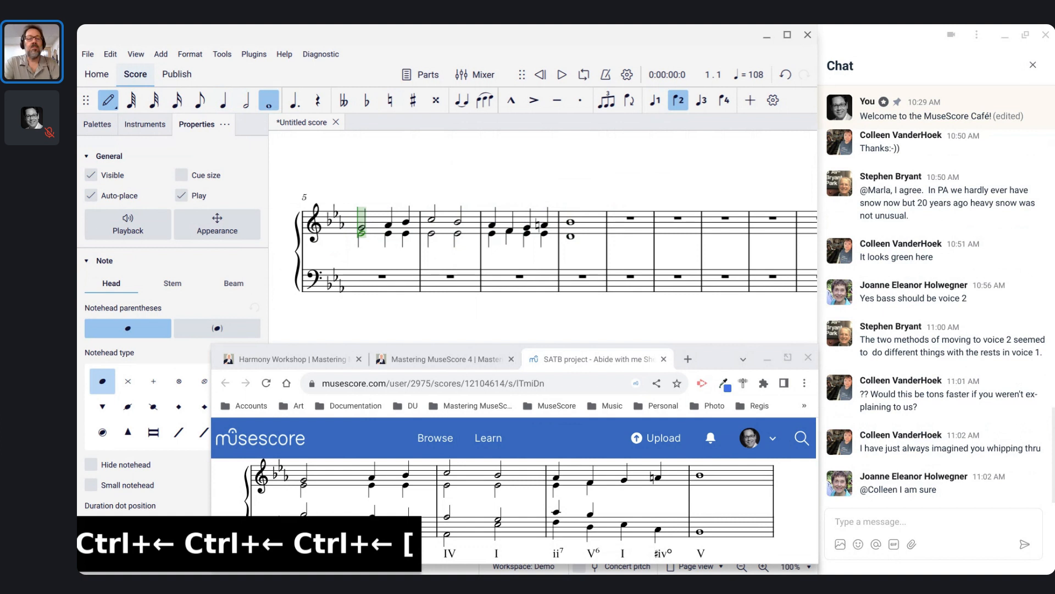
key("bracketleft")
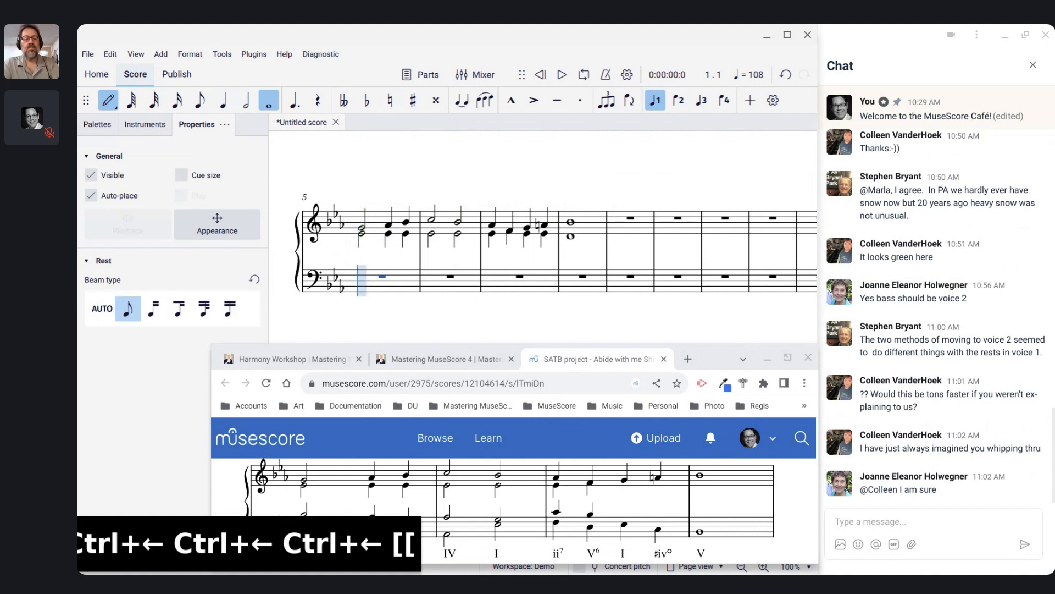
scroll(479, 476, "down", 1)
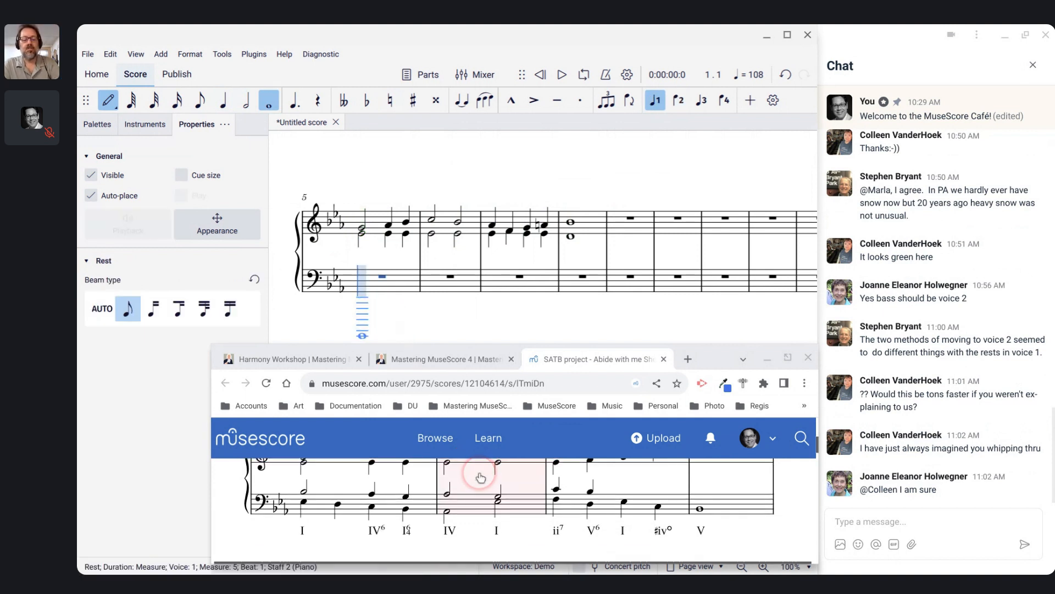
key("6")
key("b")
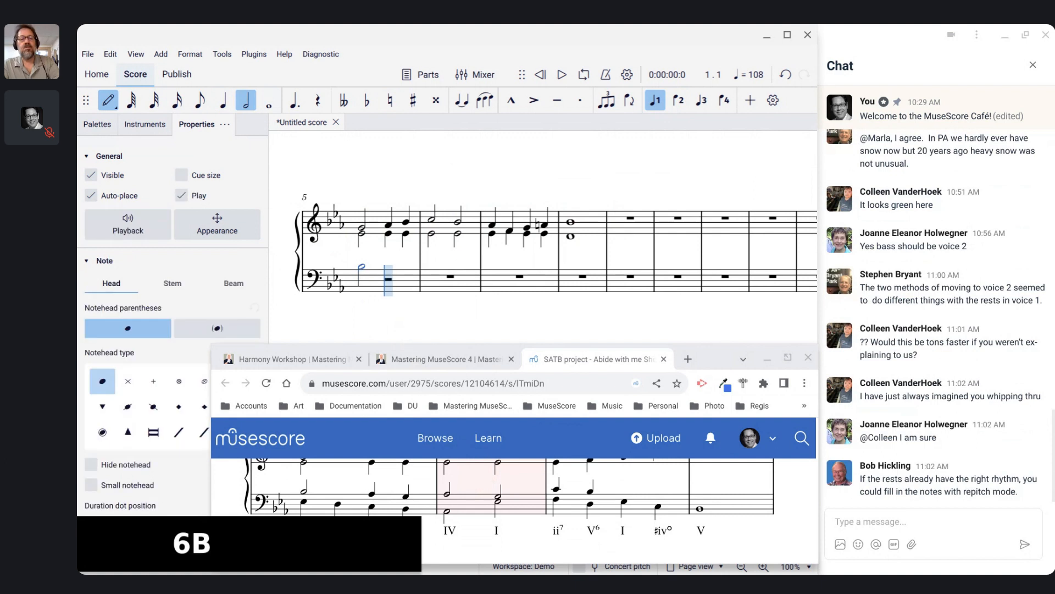
key("5")
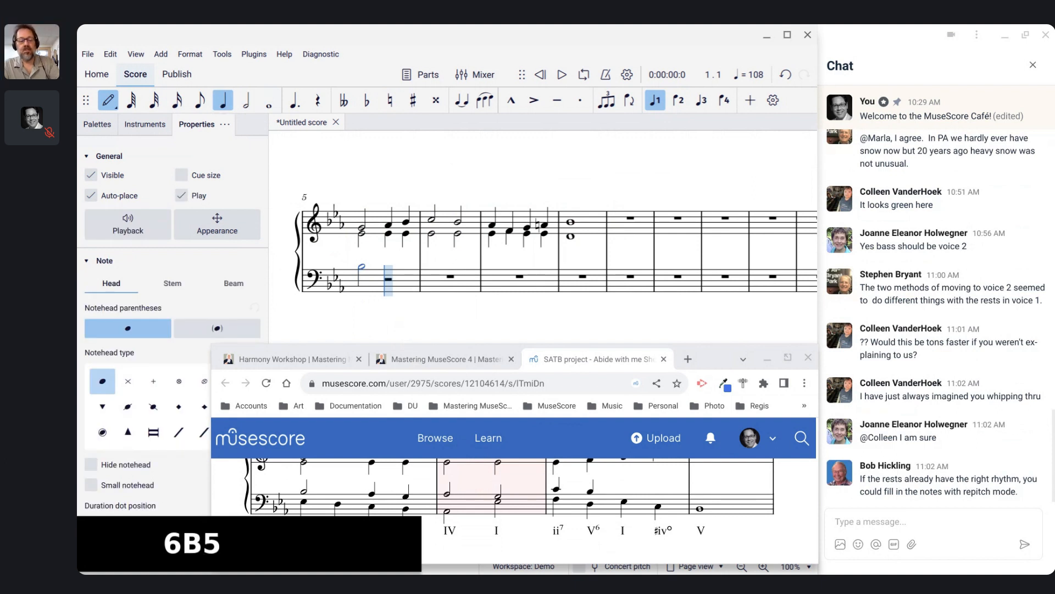
key("a")
key("g")
Add the tenor half notes A and G in measure 6 of the bass staff.
key("6")
key("a")
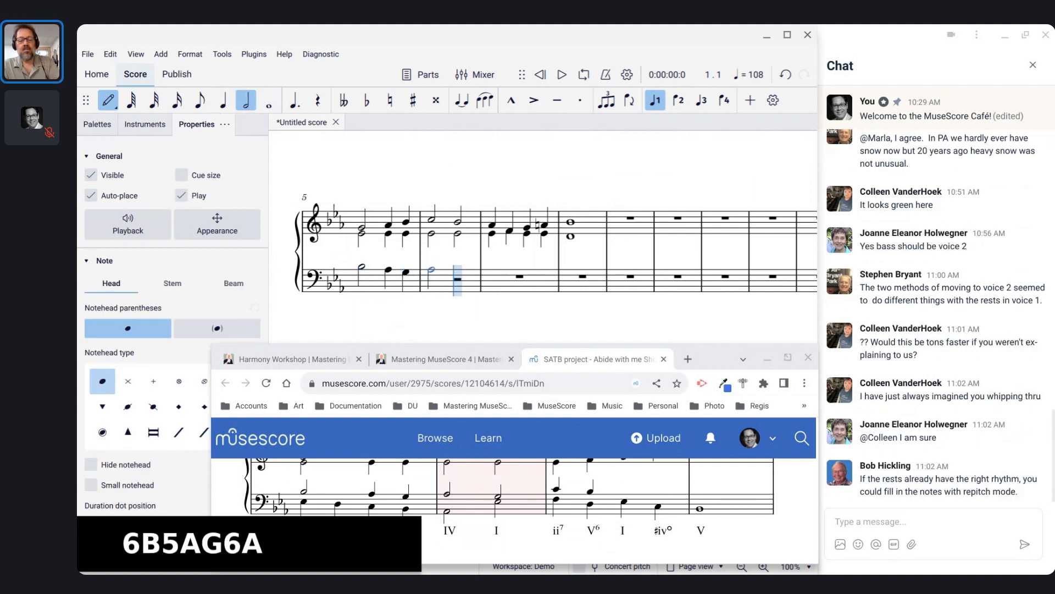
key("g")
Continue the tenor with quarter notes C, B, B, C in measure 7 and a whole note B in measure 8.
key("5")
key("c")
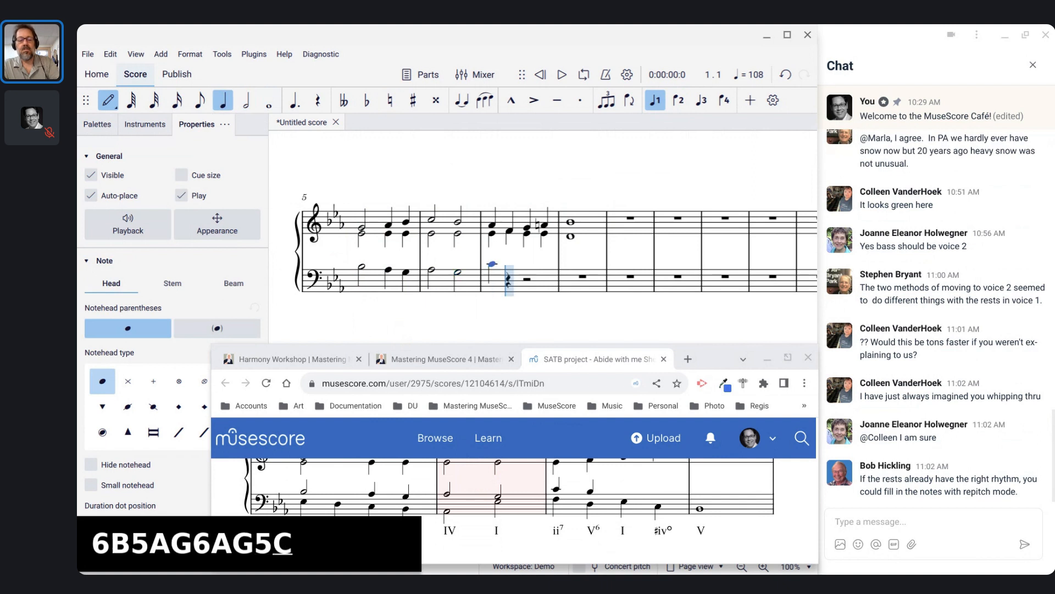
key("b")
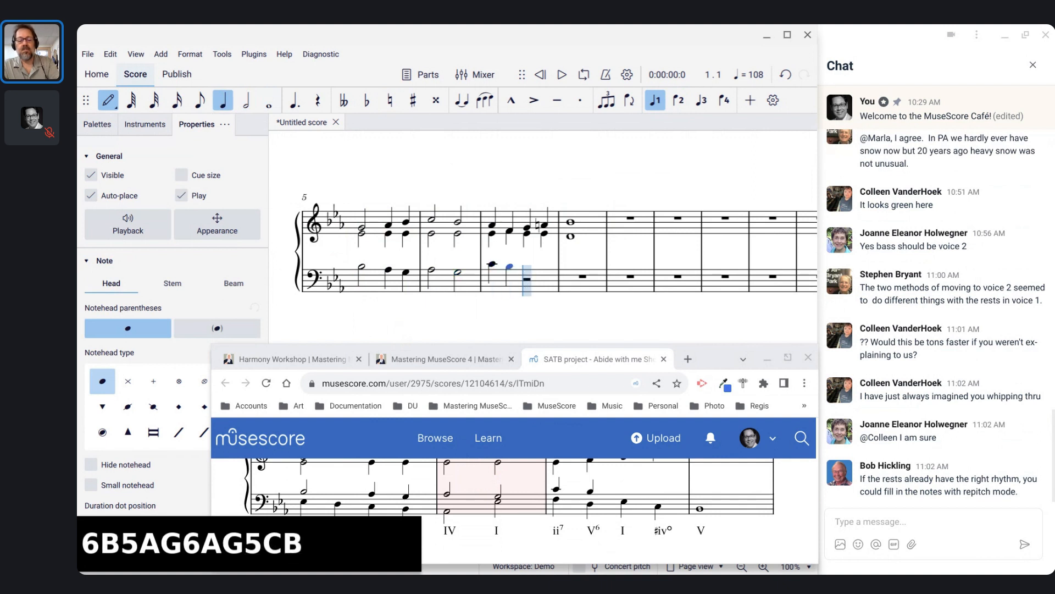
key("b")
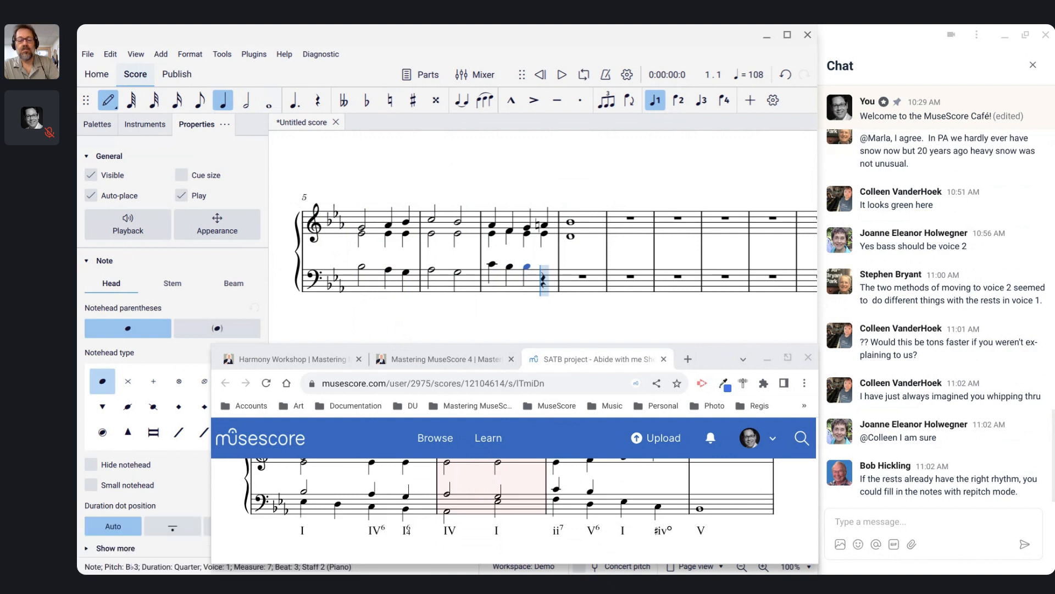
key("c")
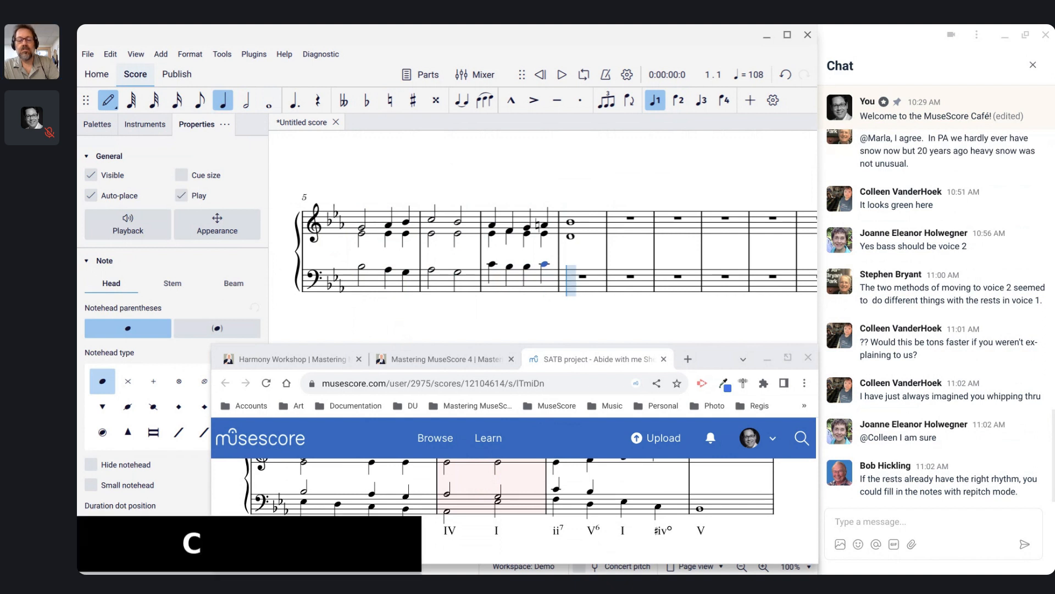
key("7")
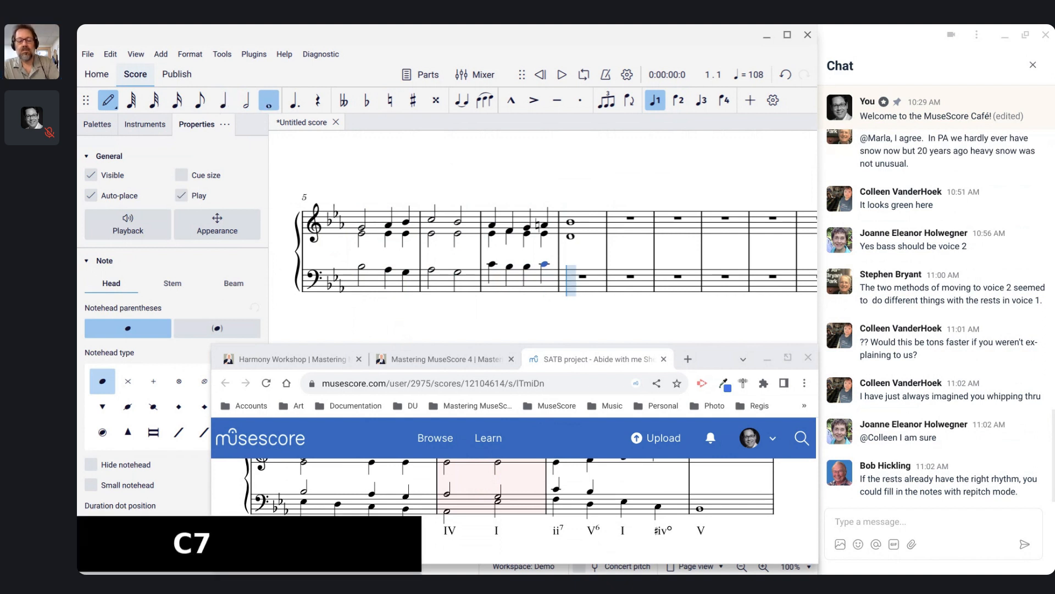
key("b")
Enter the bass line's quarter notes E, D, C and B in voice 2 at measure 5 of the bass staff.
key("ctrl+Left")
key("ctrl+Left")
key("ctrl+Left")
key("ctrl+Left")
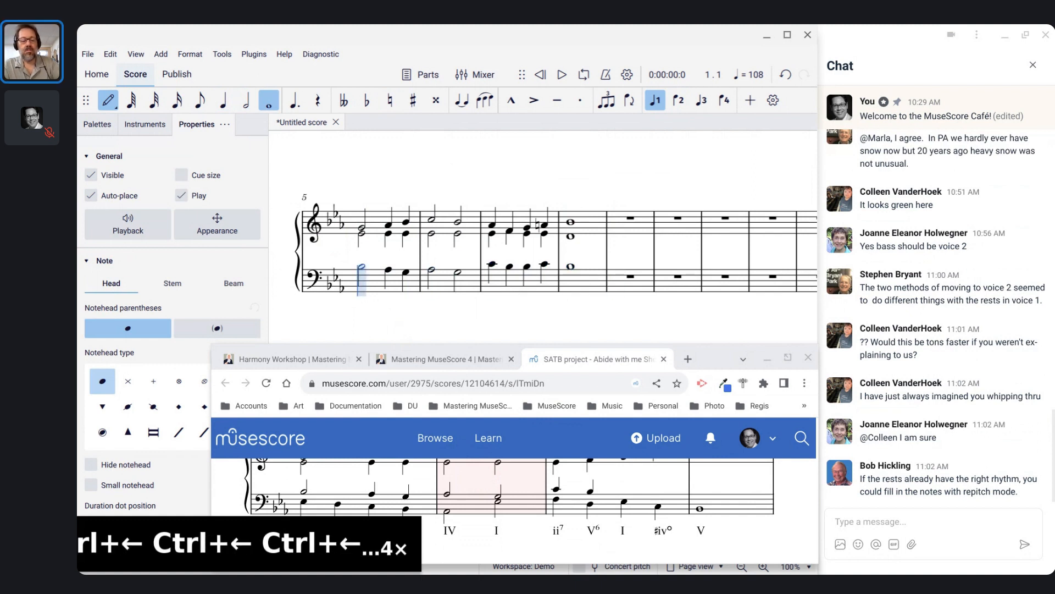
key("ctrl+alt+2")
key("5")
key("e")
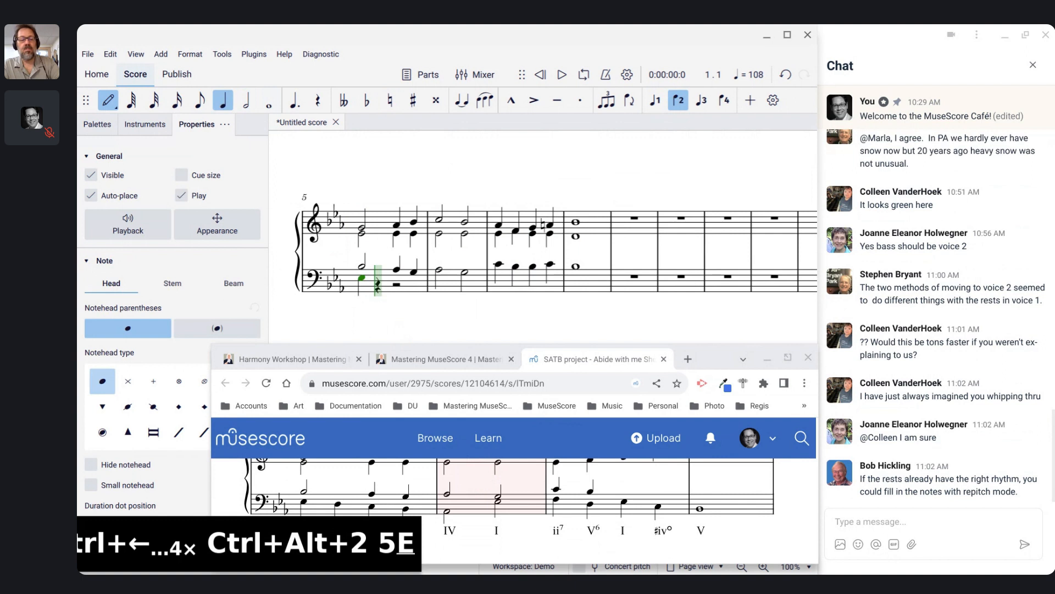
key("d")
key("c")
key("b")
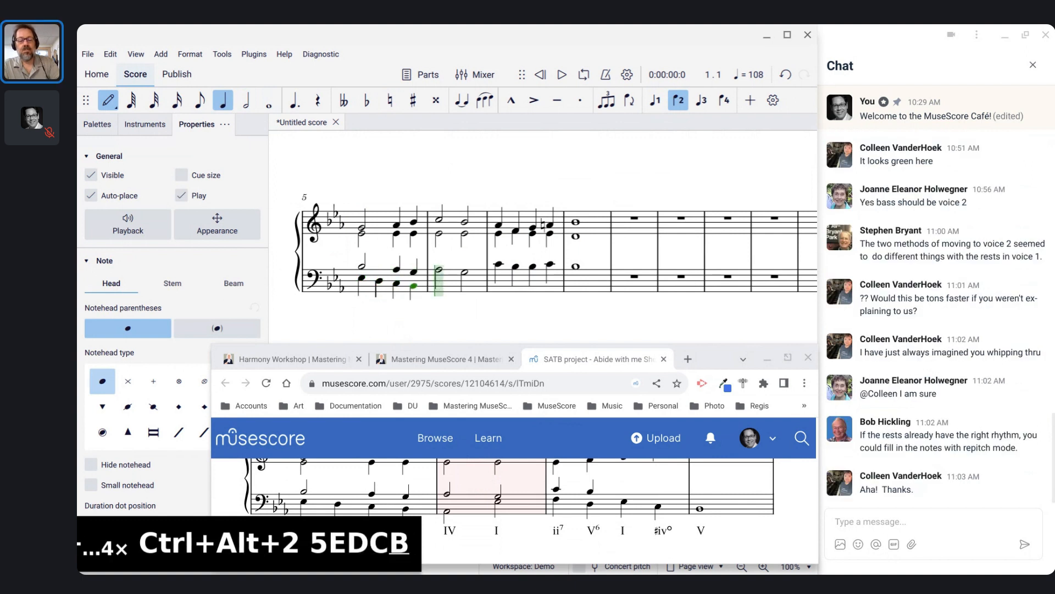
Add the bass half notes A and E in measure 6, raising the E by an octave.
key("6")
key("a")
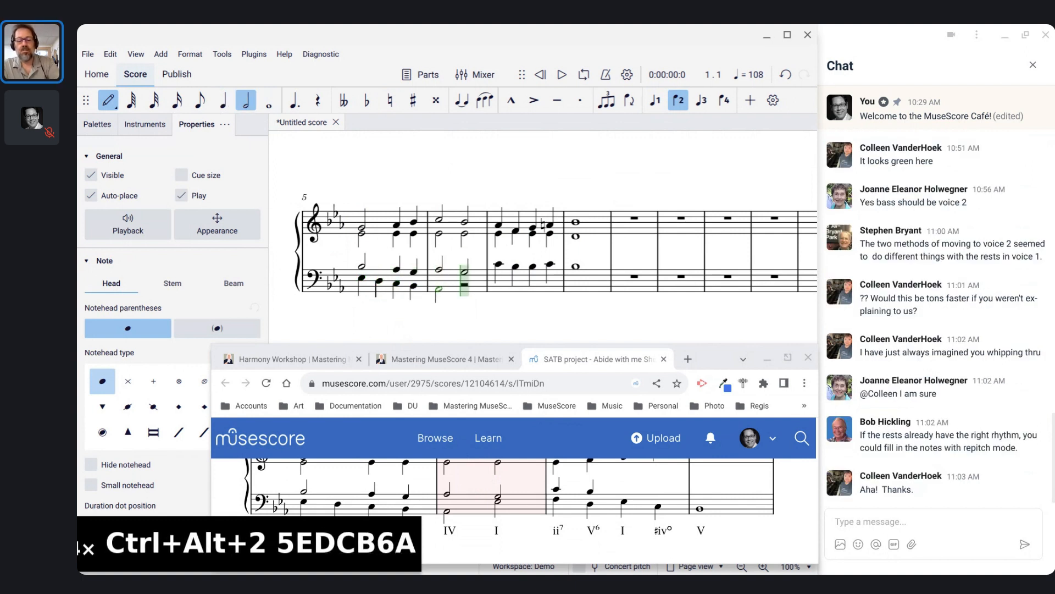
key("e")
key("ctrl+Up")
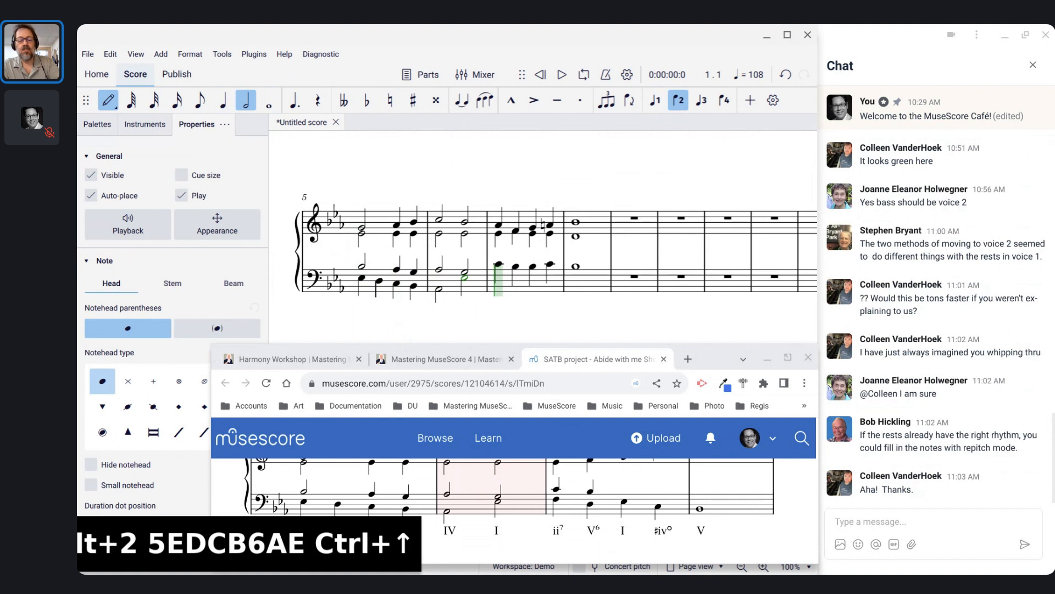
Continue the bass with quarter notes F, D, E, C in measure 7 and a whole note B in measure 8.
key("5")
key("f")
key("d")
key("e")
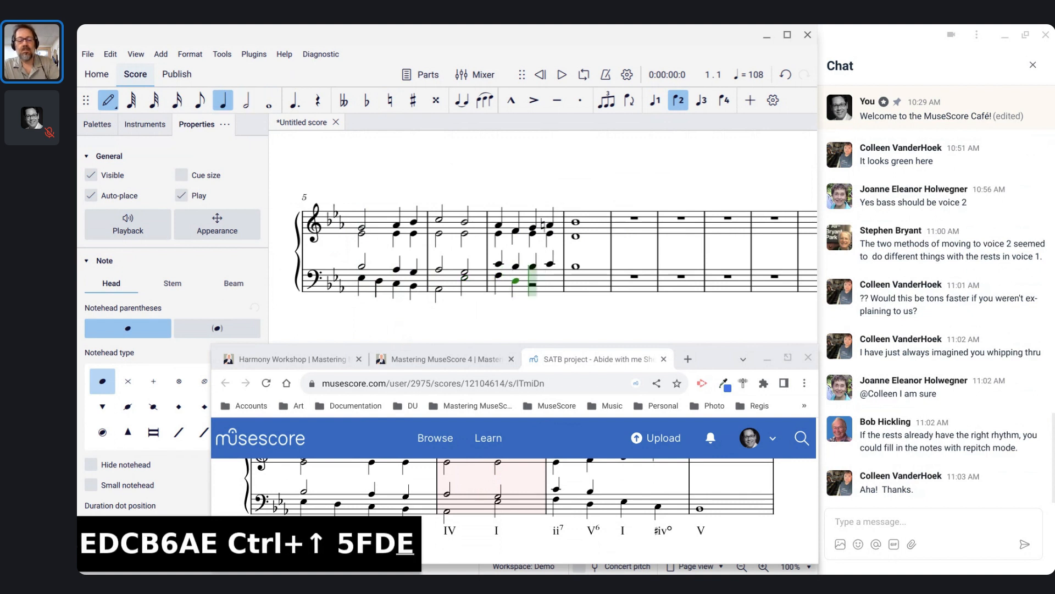
key("c")
key("7")
key("b")
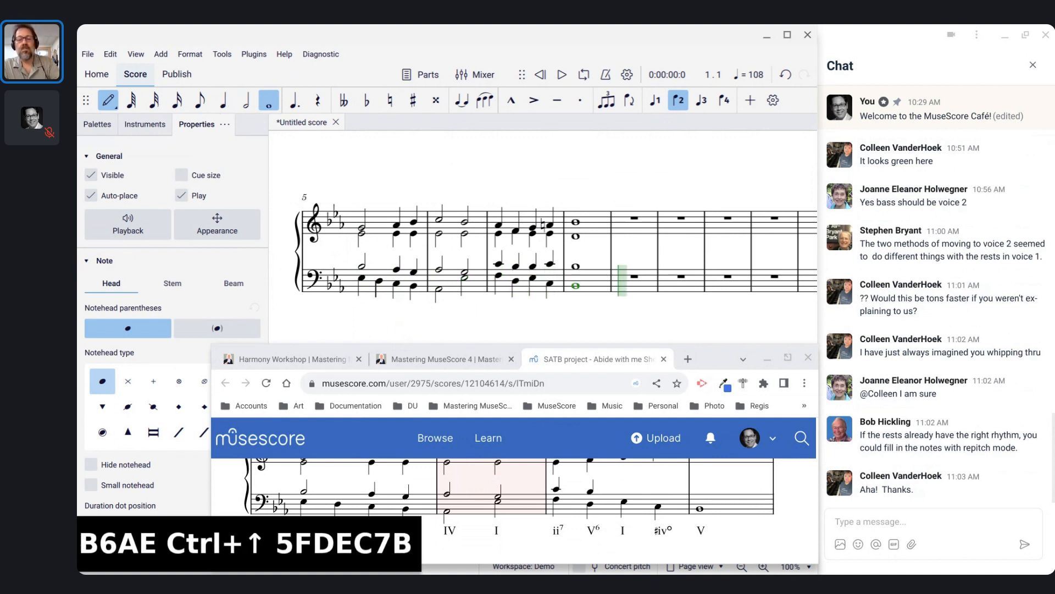
key("Escape")
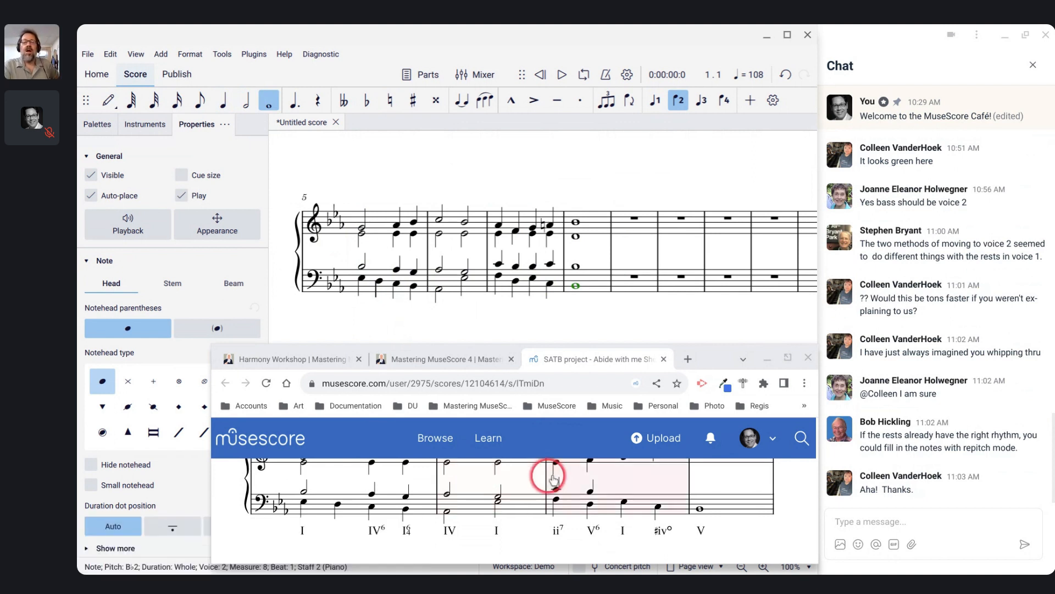
Compare the entered measures 5 to 8 with the reference score, checking the tenor and bass notes at the end of measure 7.
scroll(605, 213, "left", 1)
scroll(605, 212, "up", 1)
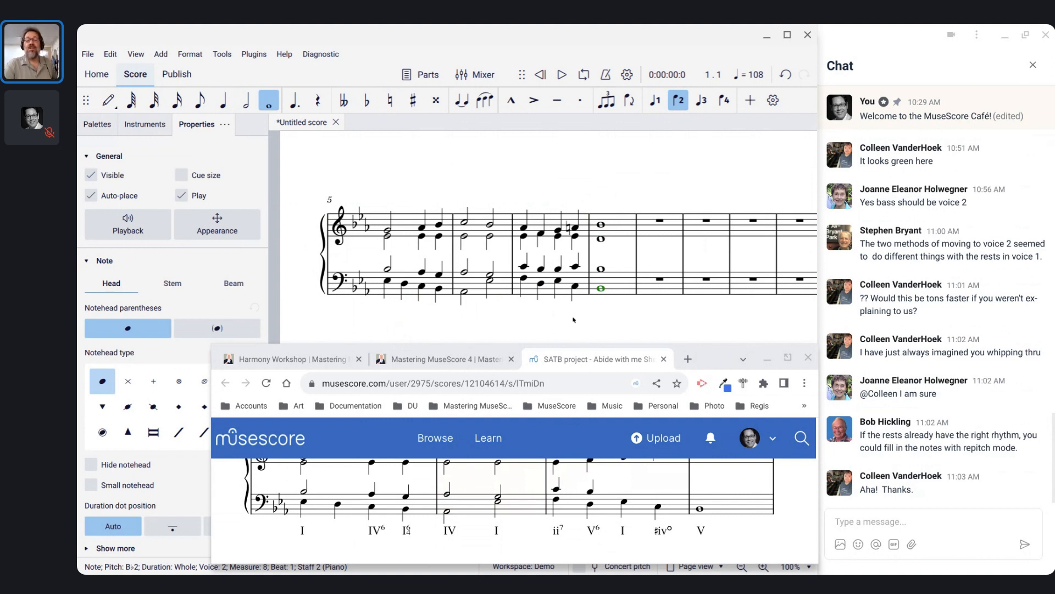
left_click(596, 476)
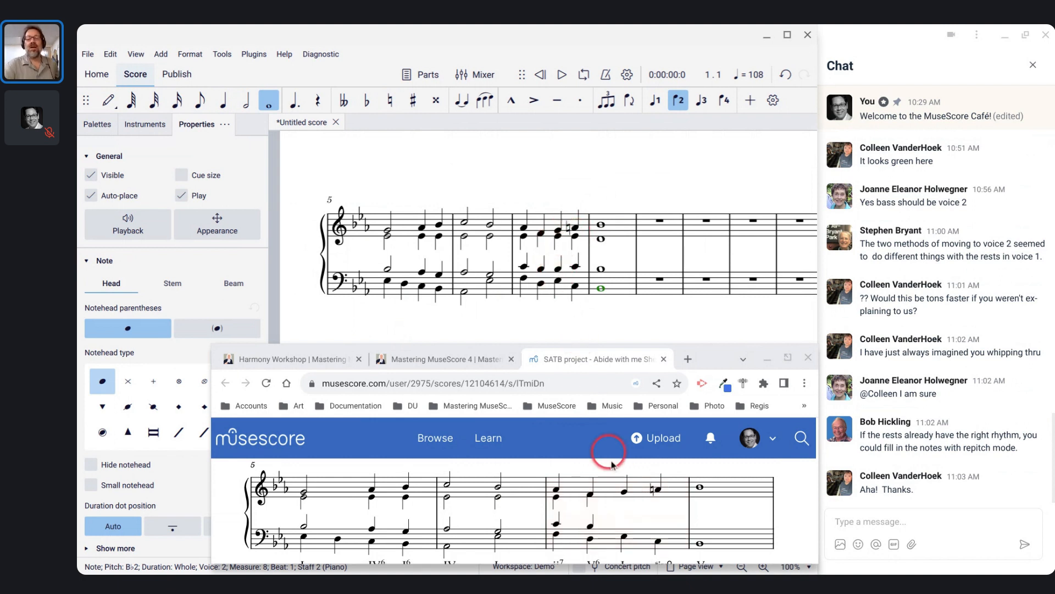
scroll(635, 506, "down", 1)
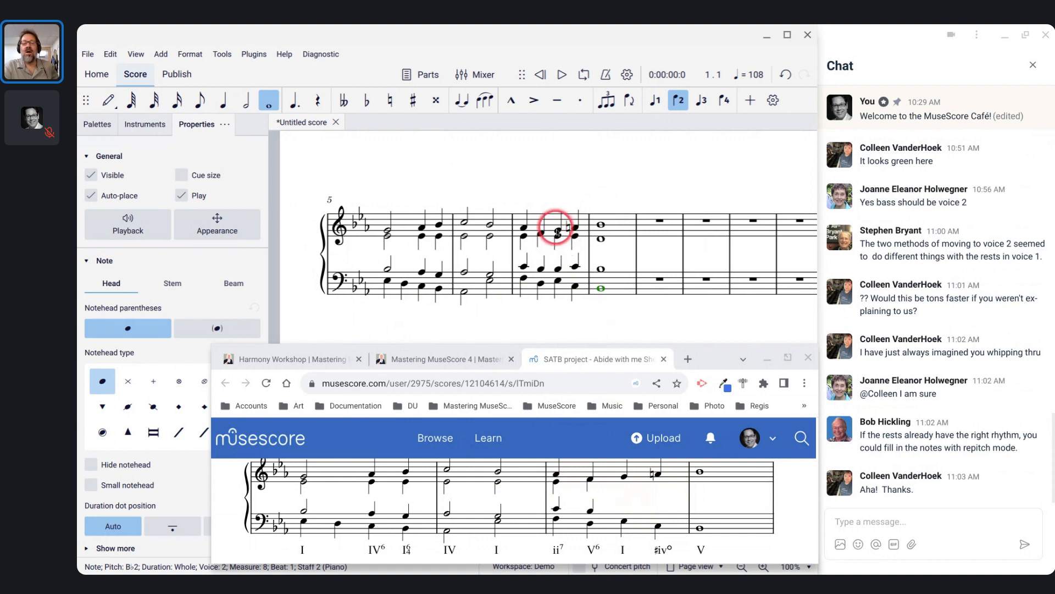
left_click(574, 267)
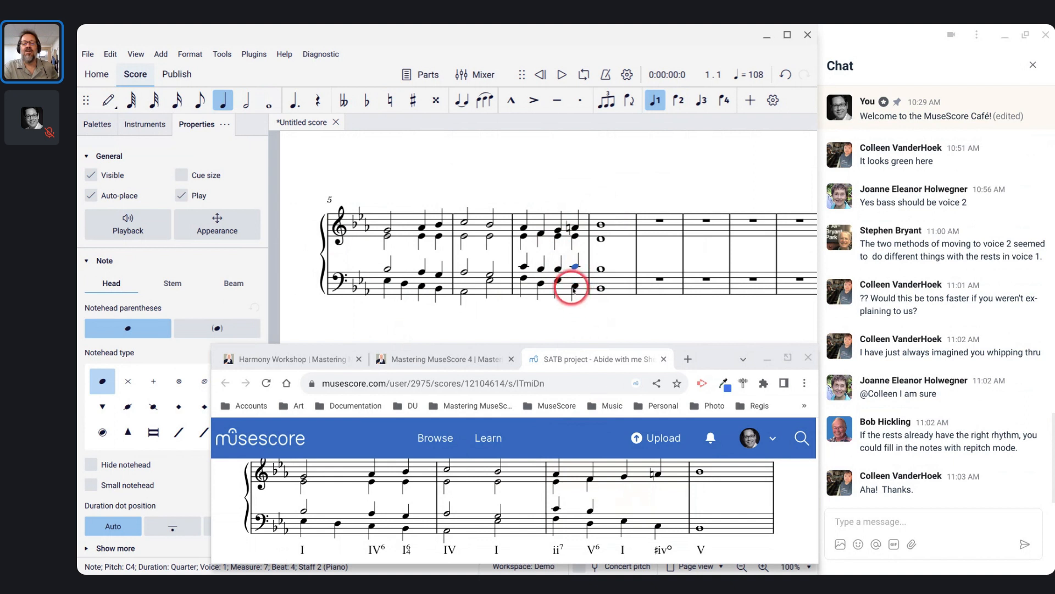
left_click(573, 286)
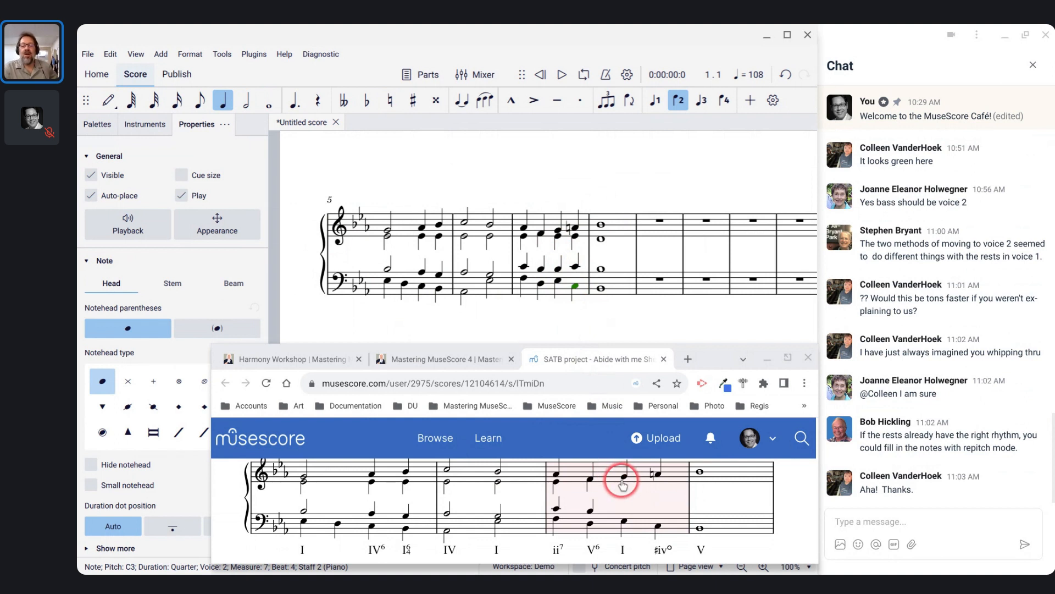
scroll(623, 484, "up", 1)
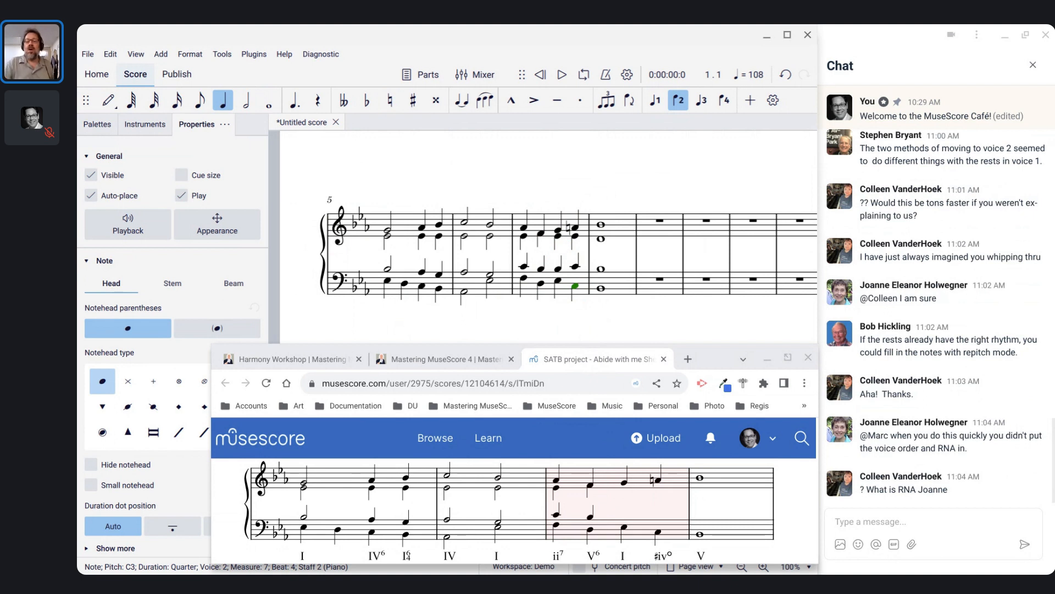
Add a system break at measure 8 so that the second phrase fills its own line.
left_click(623, 233)
key("Return")
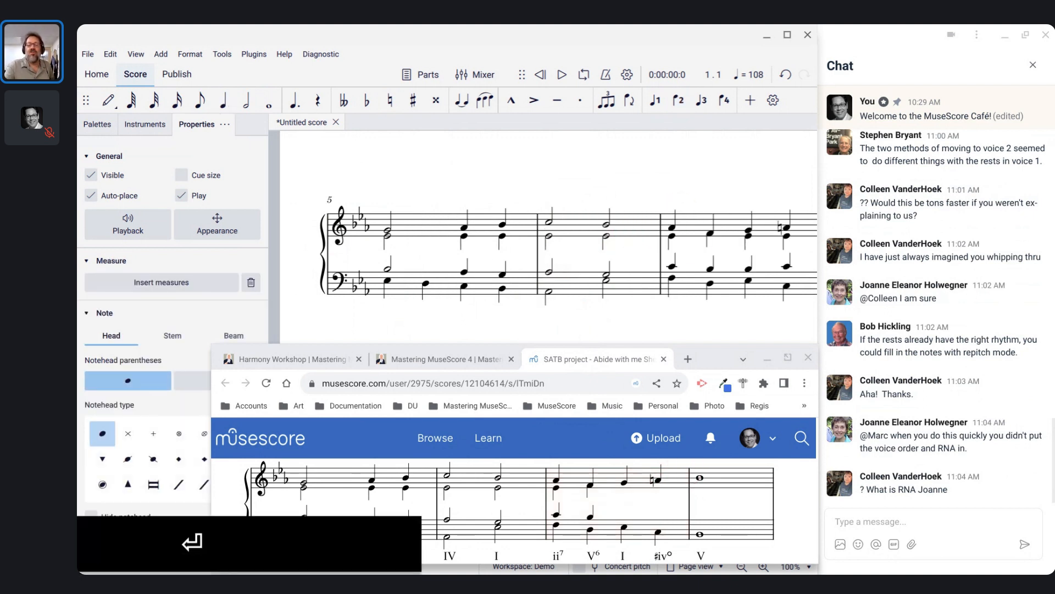
left_click(565, 188)
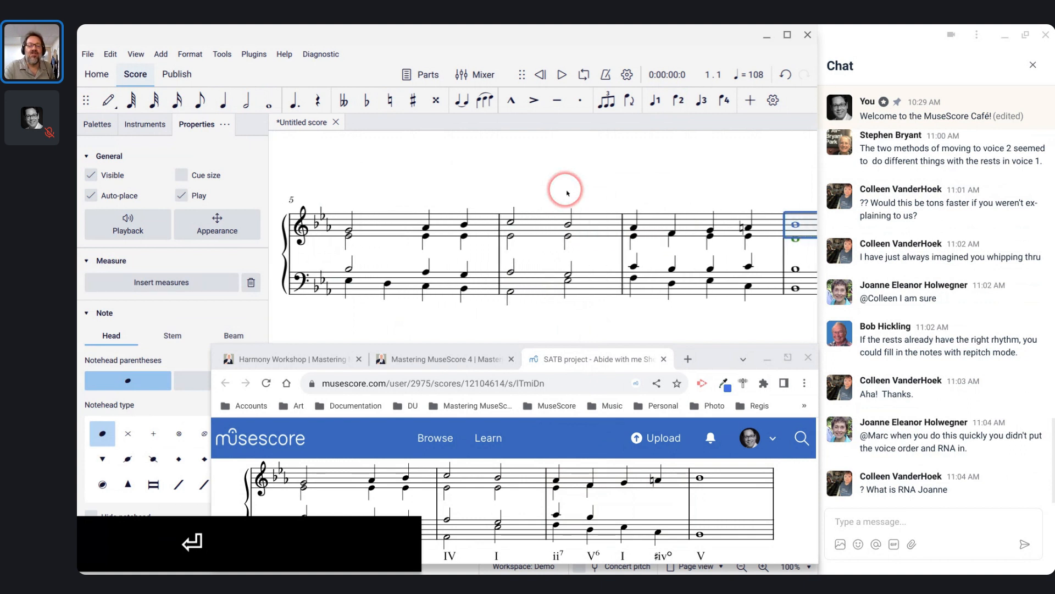
Show the first phrase of the reference and start a Roman numeral analysis on the tenor's first half note in measure 1.
left_click(369, 232)
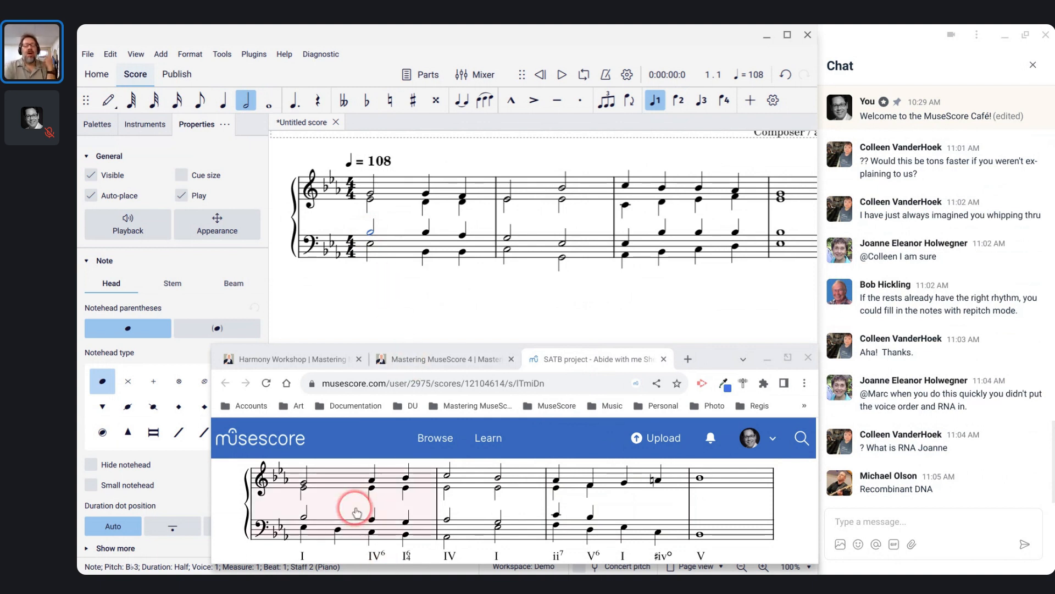
scroll(355, 508, "up", 2)
scroll(357, 513, "up", 2)
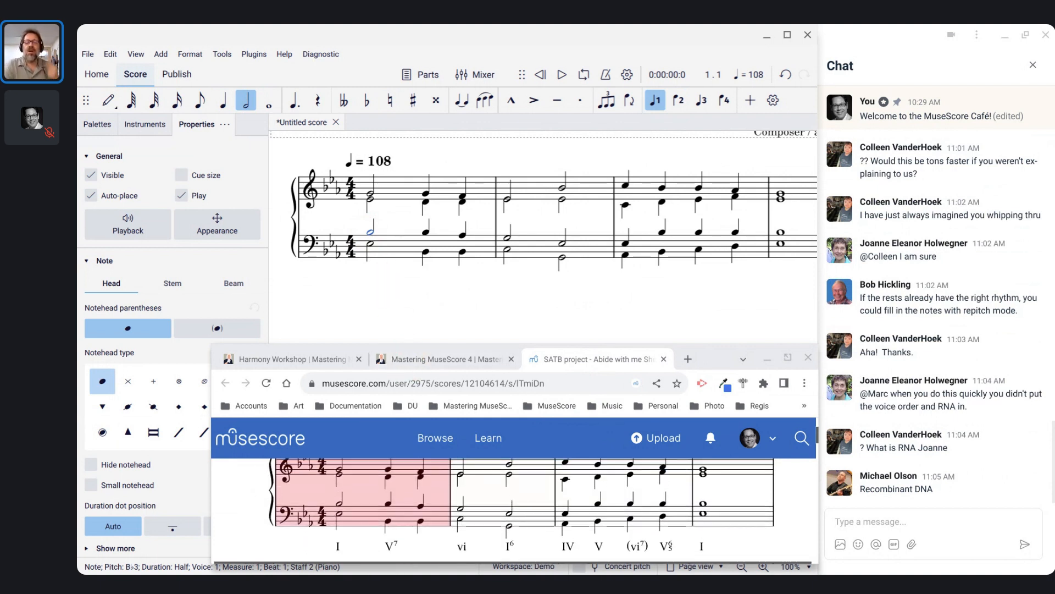
left_click(370, 242)
key("ctrl+alt+2")
left_click(355, 434)
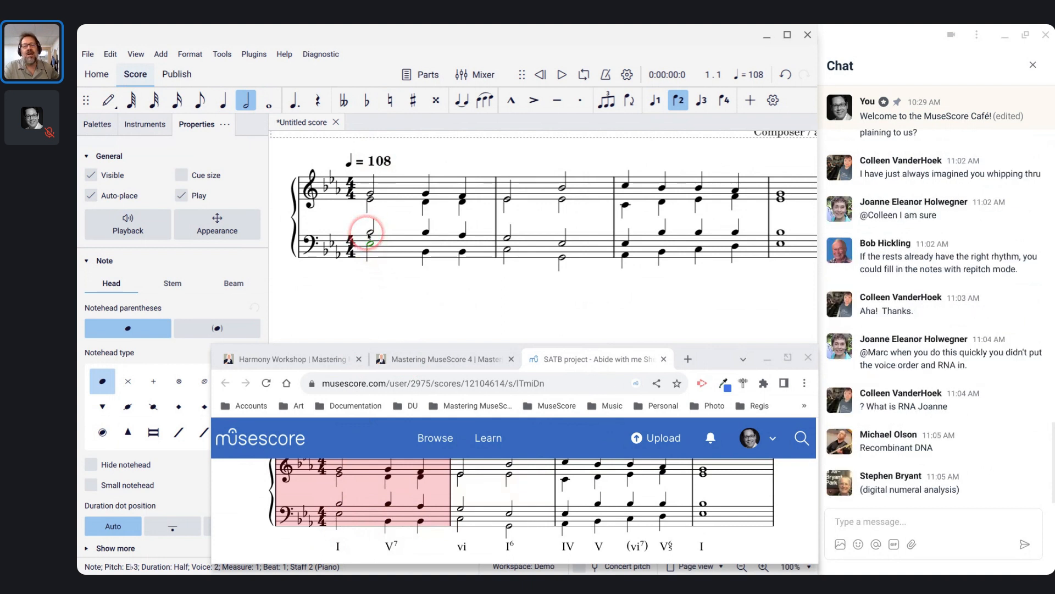
left_click(369, 232)
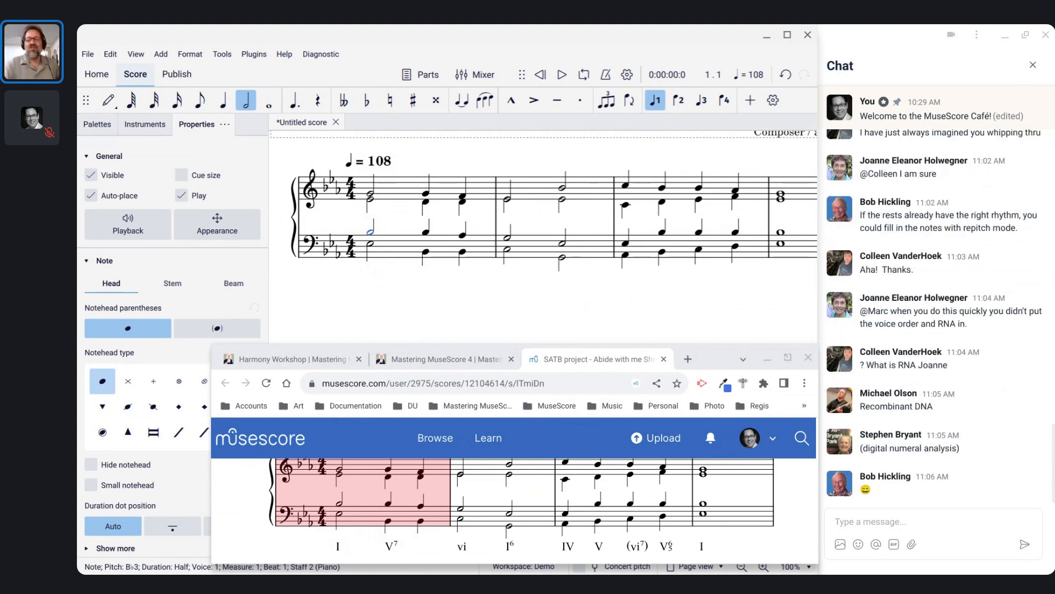
left_click(371, 233)
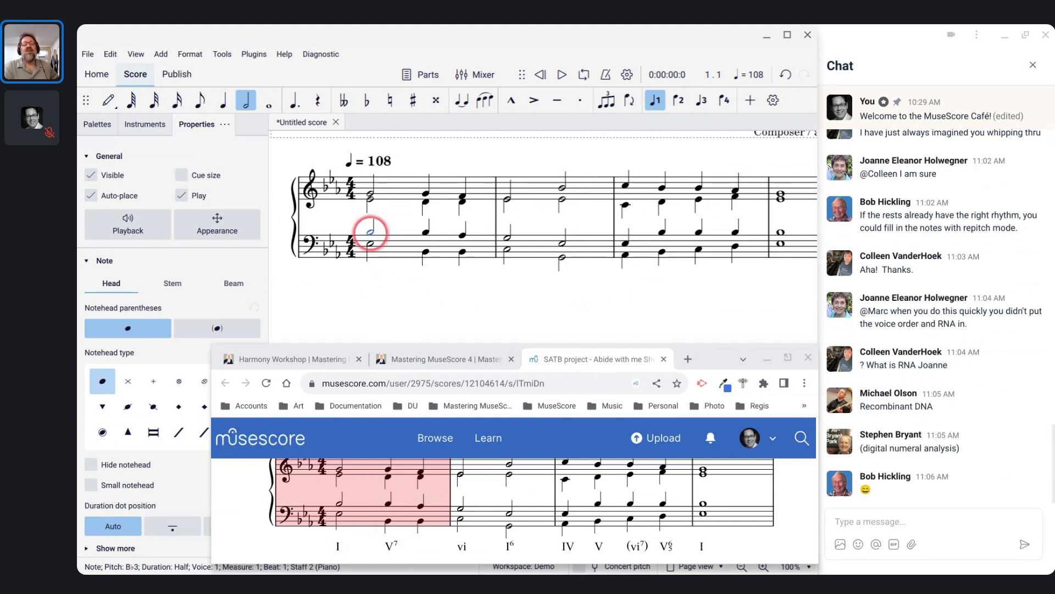
left_click(160, 55)
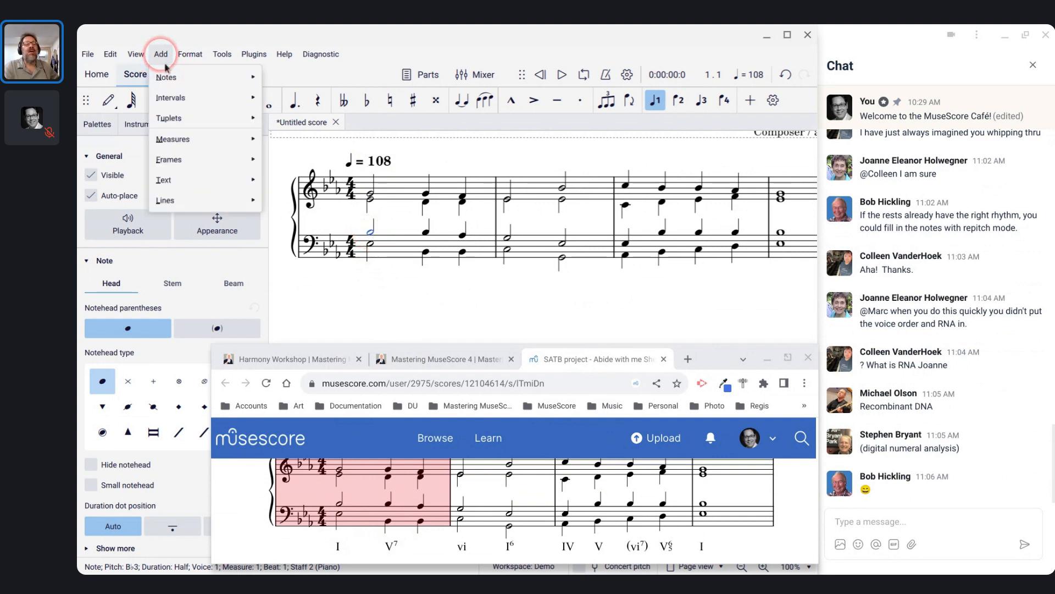
left_click(200, 182)
left_click(328, 222)
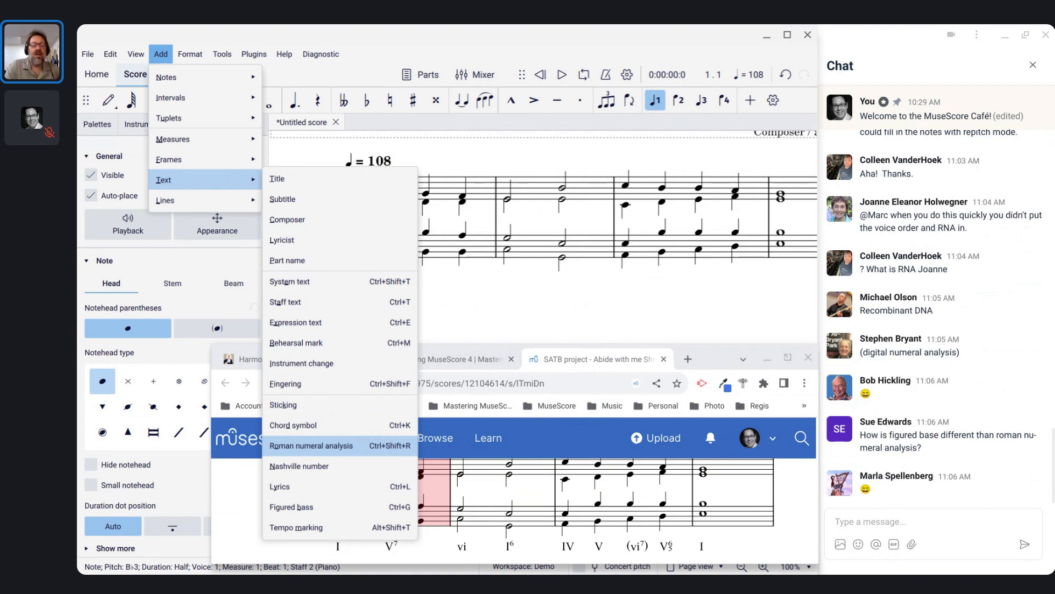
left_click(289, 448)
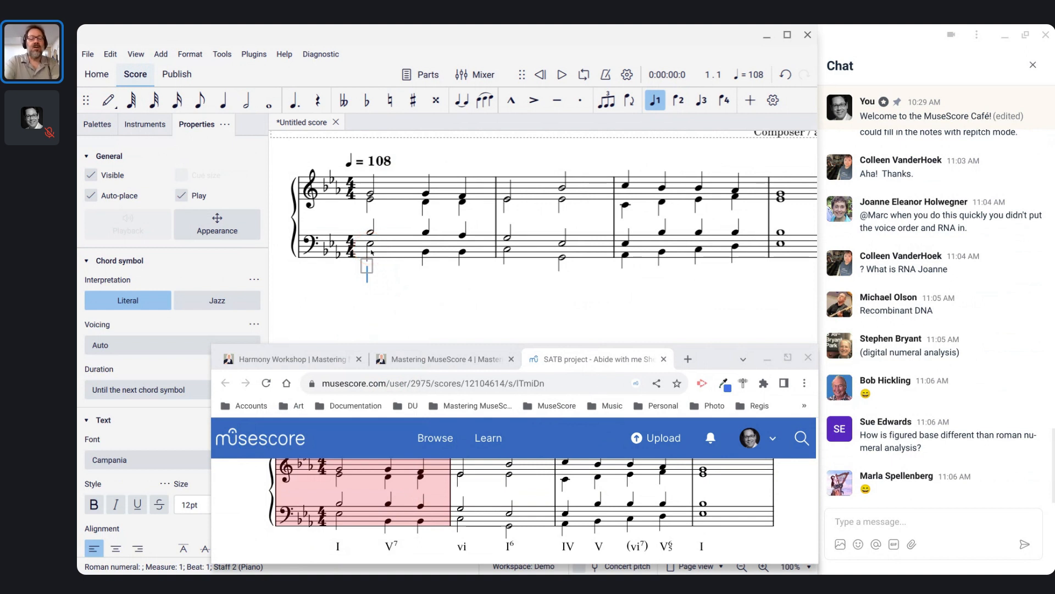
Enter the Roman numerals I and V7 on beats 1 and 3 of measure 1, and vi and I6 in measure 2.
type("I")
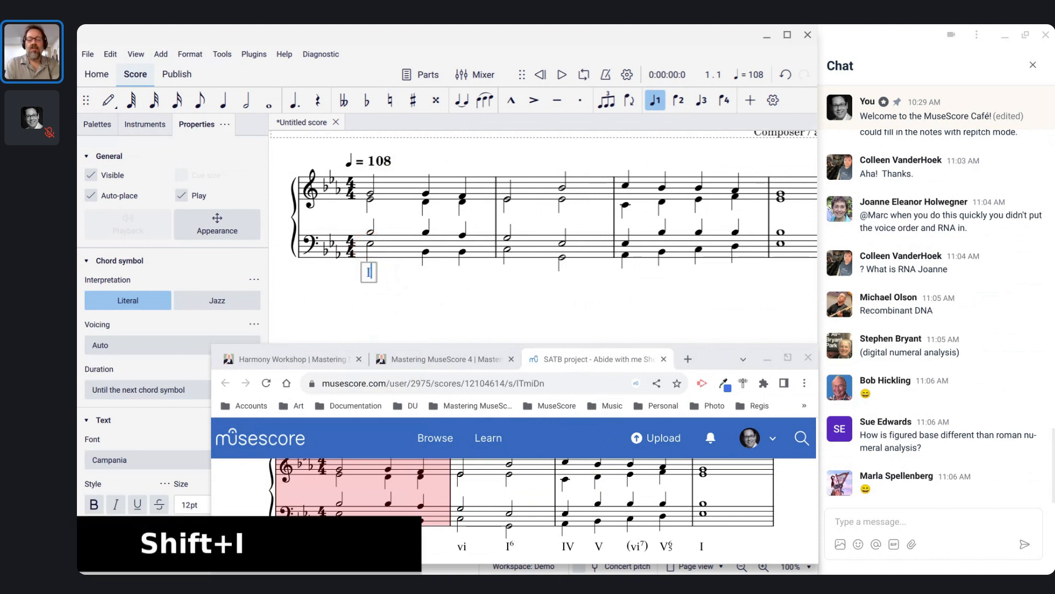
key("space")
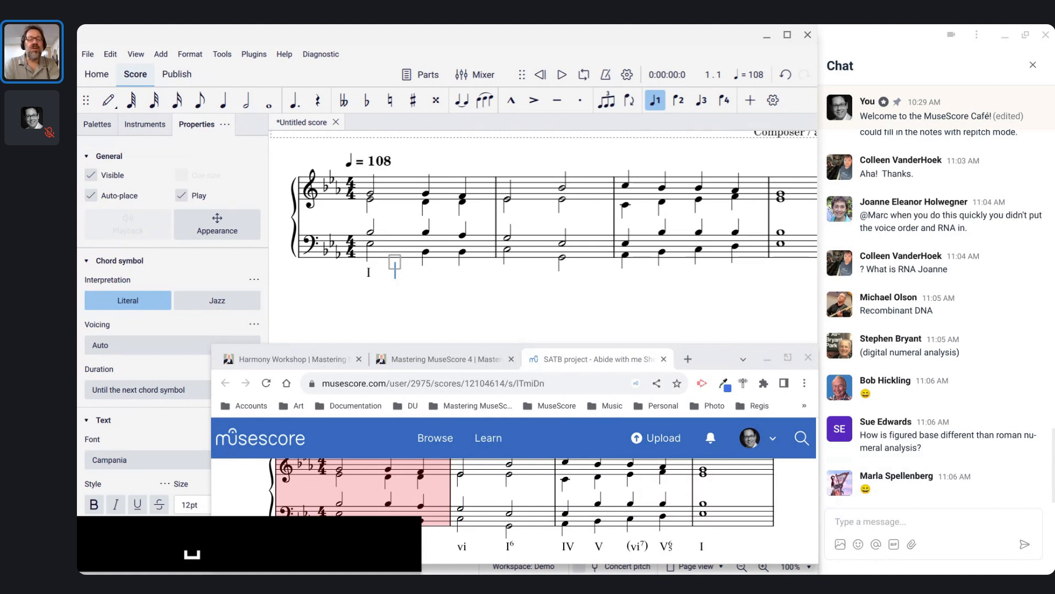
key("space")
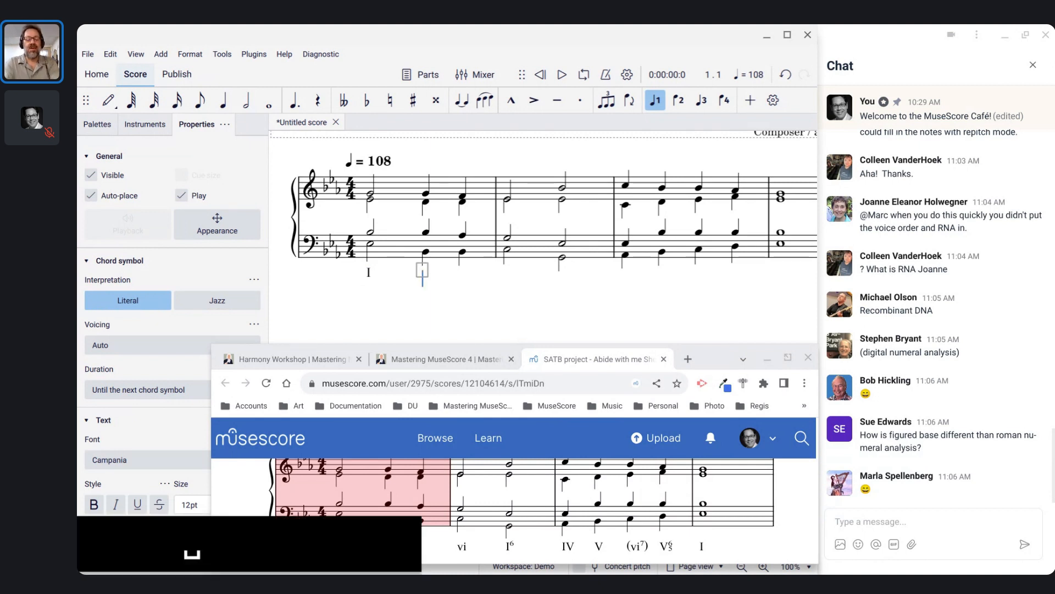
type("V7")
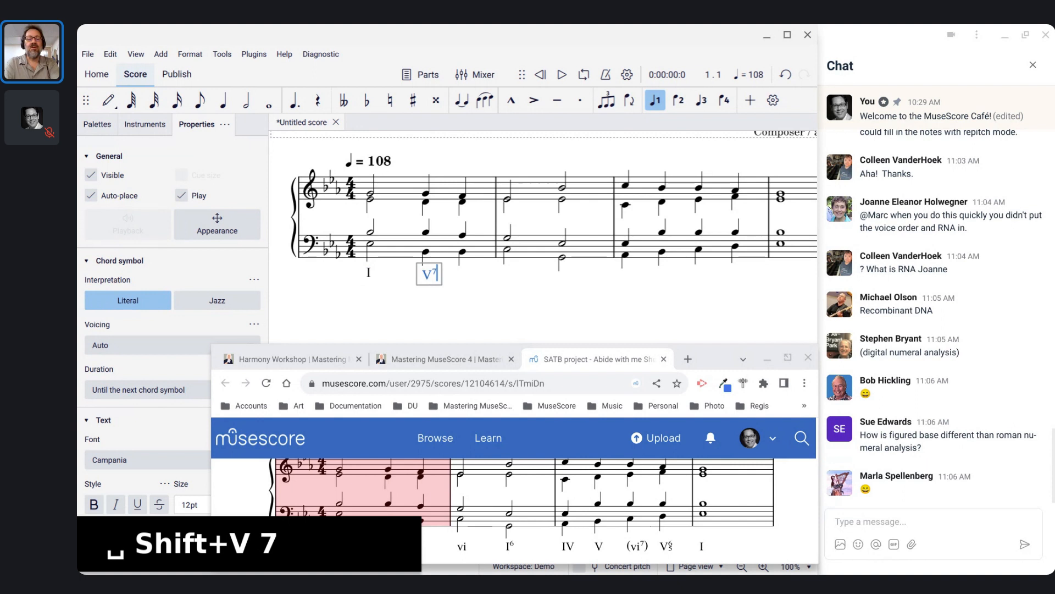
key("space")
key("space")
type("vi")
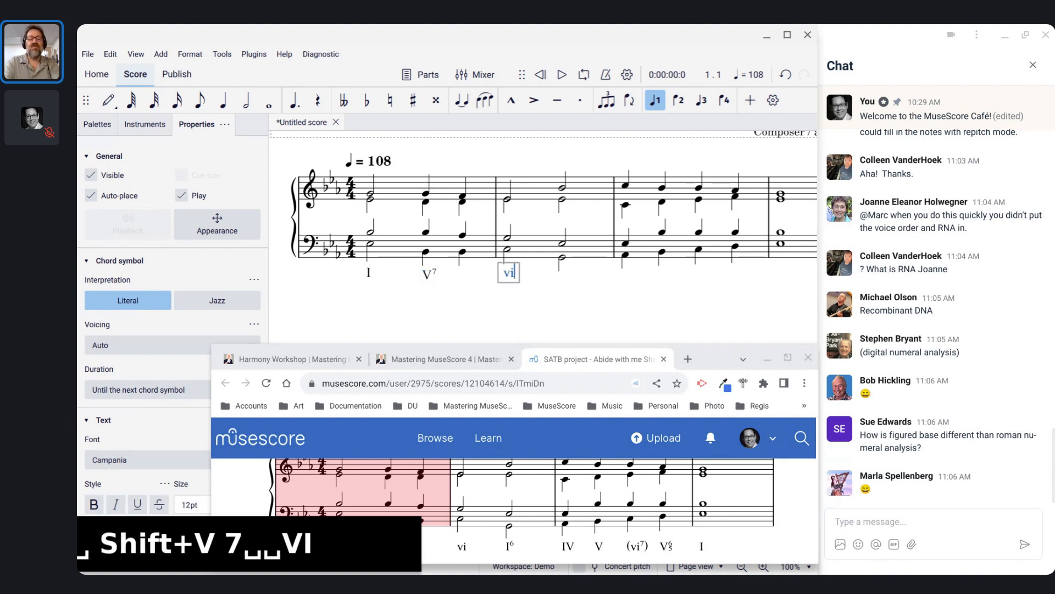
key("space")
key("space")
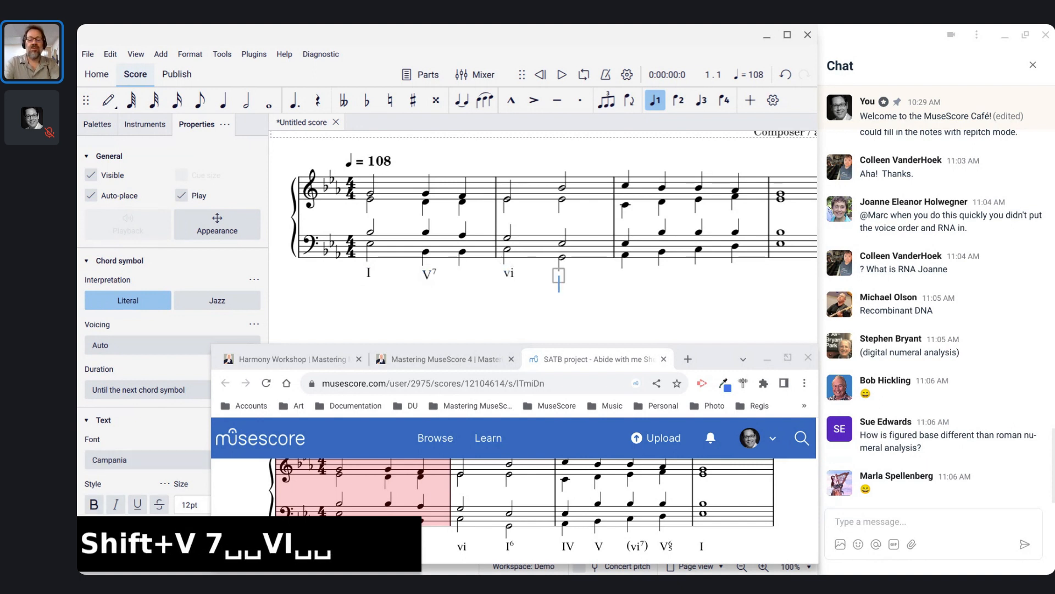
type("I6")
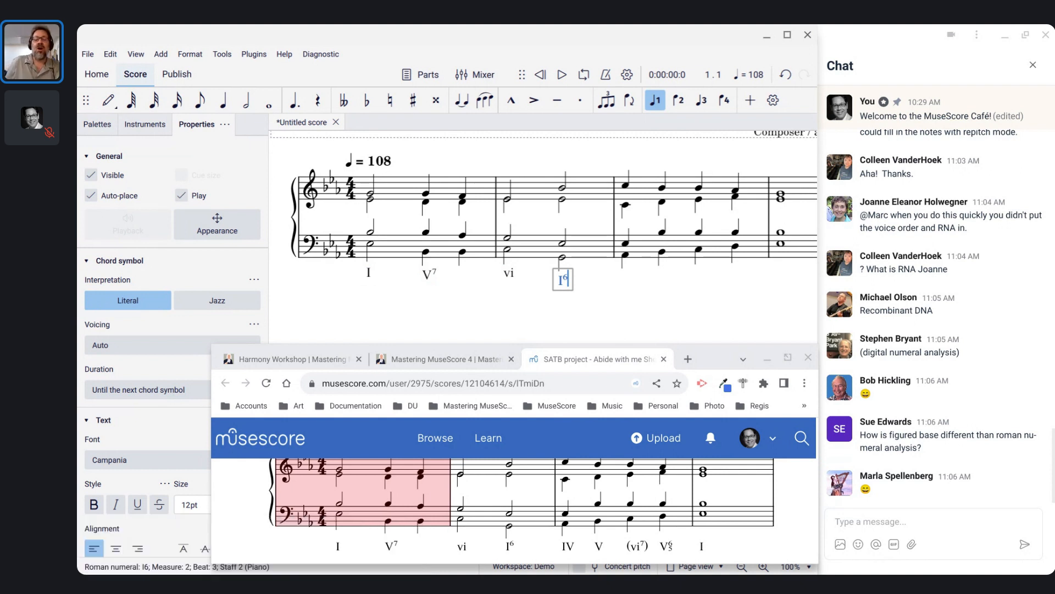
key("Escape")
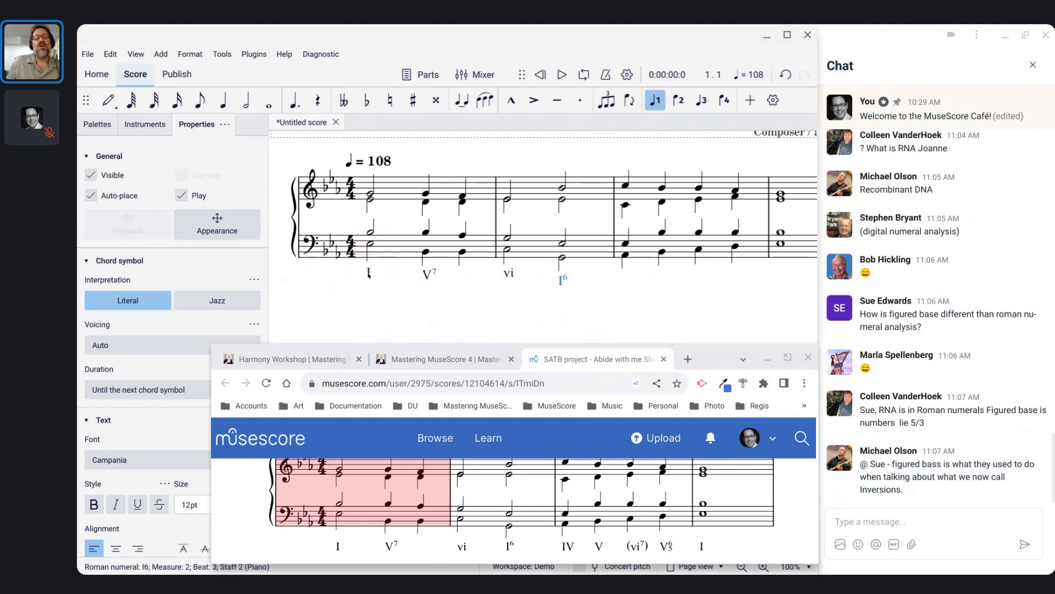
Delete all the Roman numerals under measures 1 and 2.
left_click(370, 246)
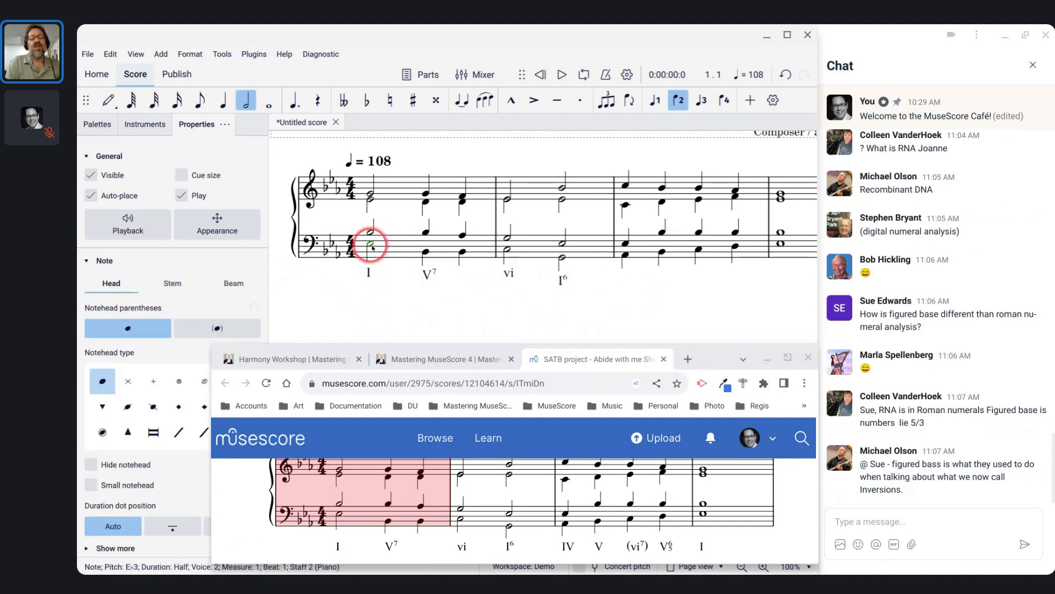
left_click(428, 254)
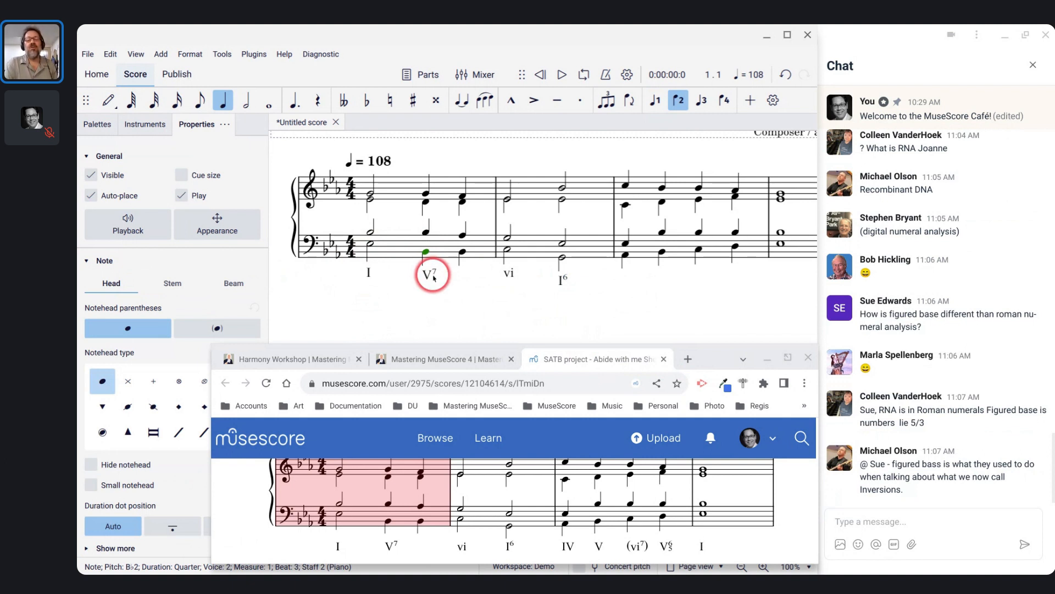
key("Escape")
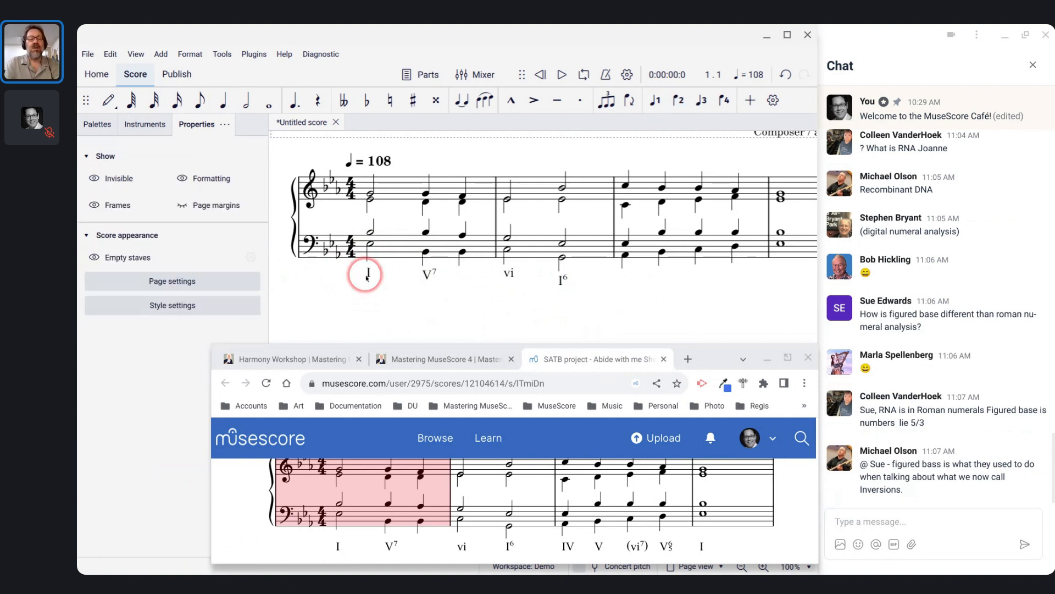
left_click(368, 275)
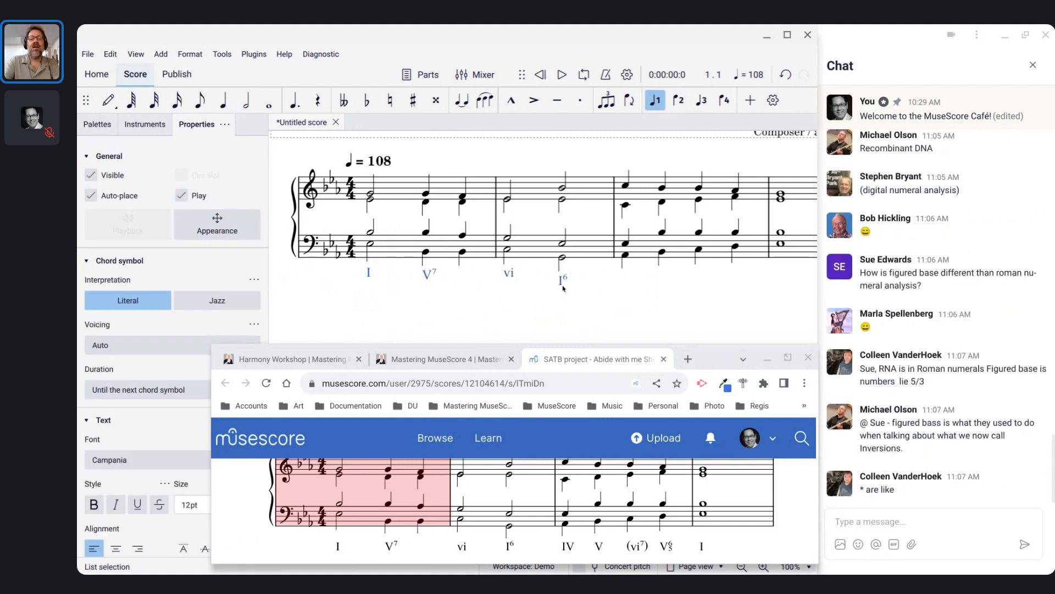
key("BackSpace")
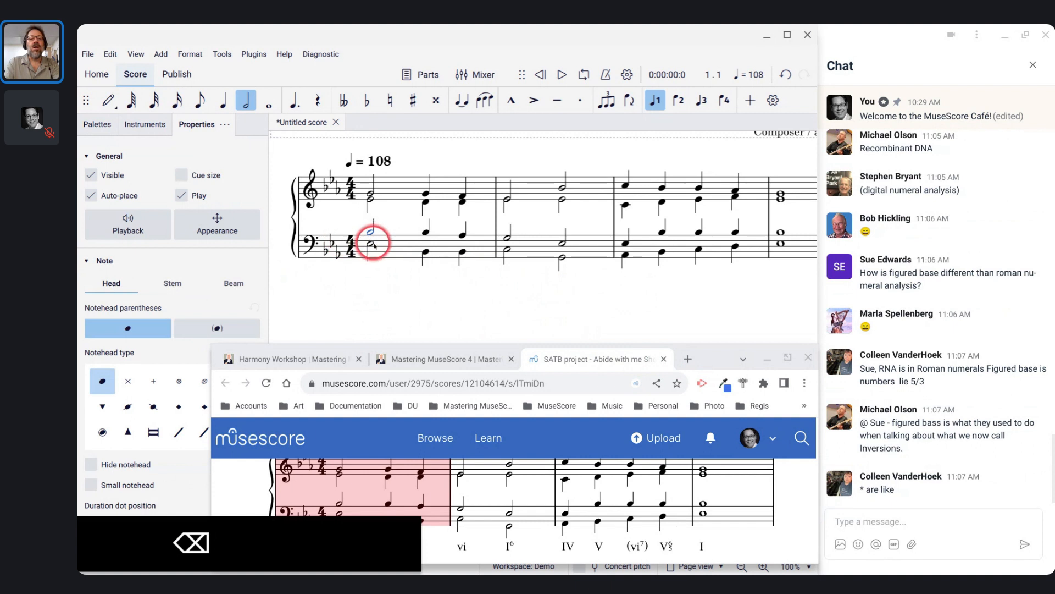
Enter figured bass from the bass's first half note: 5 and 7 on beats 1 and 3 of measure 1, and 6 on beat 3 of measure 2.
left_click(371, 248)
left_click(370, 245)
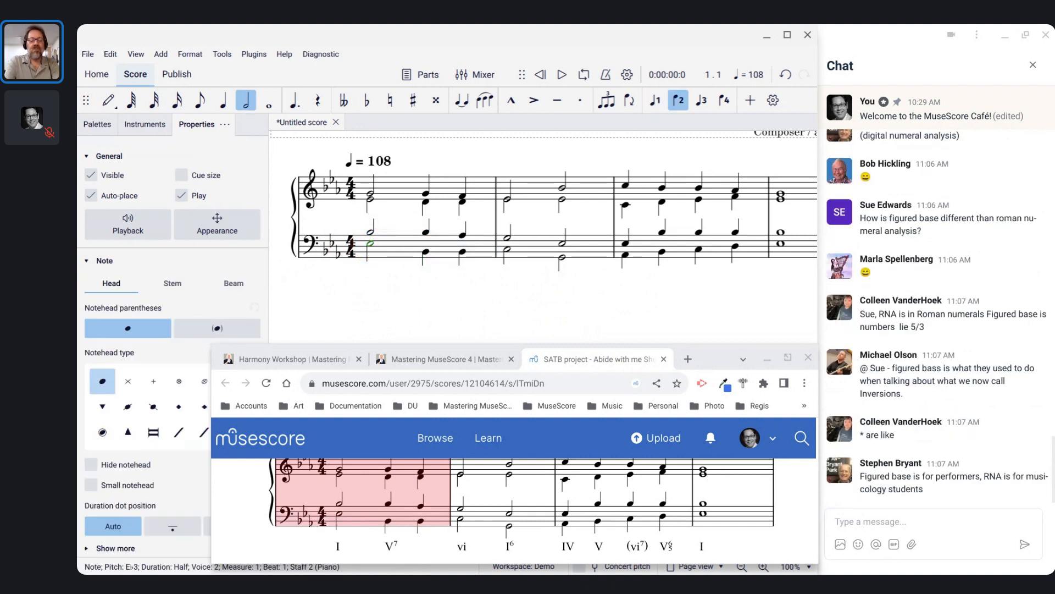
key("ctrl+g")
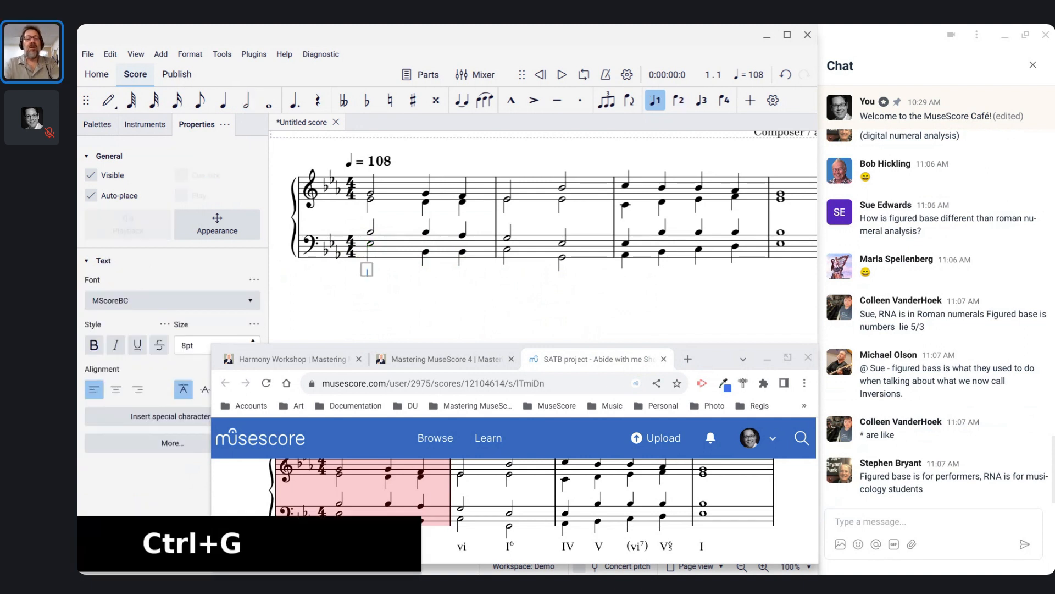
left_click(369, 243)
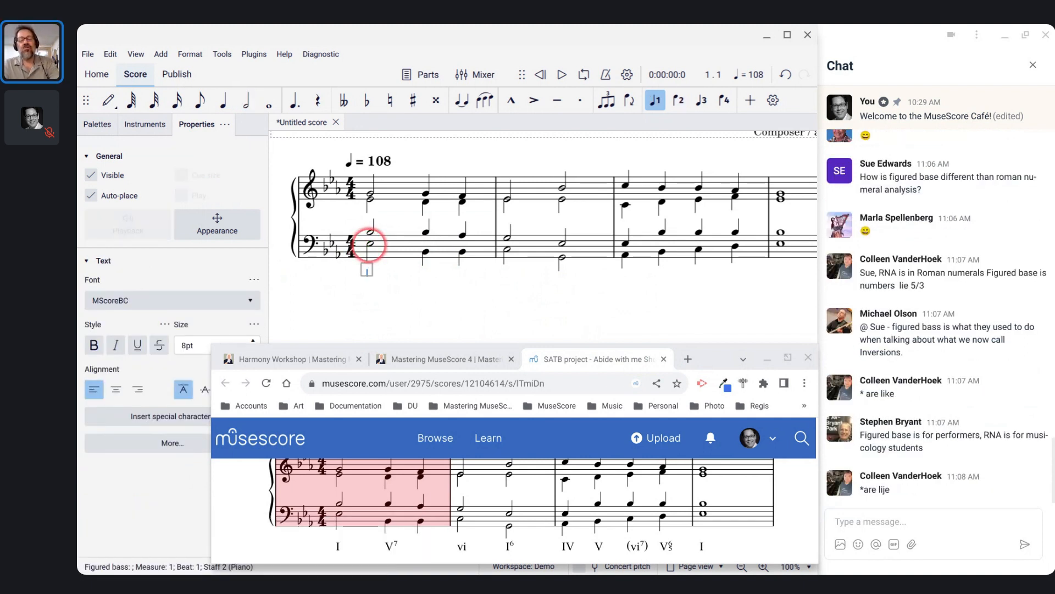
type("5")
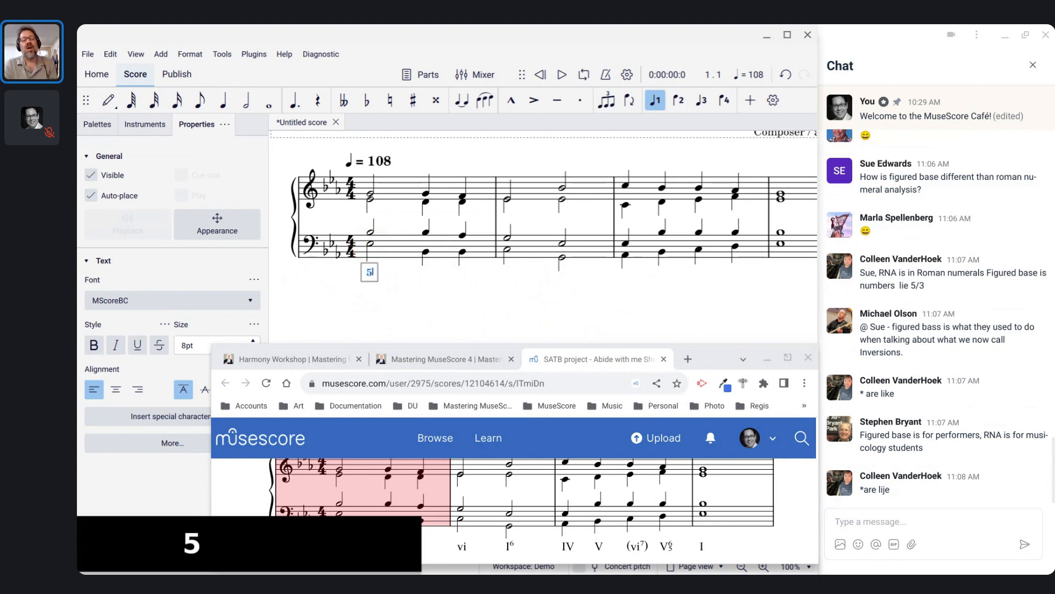
key("space")
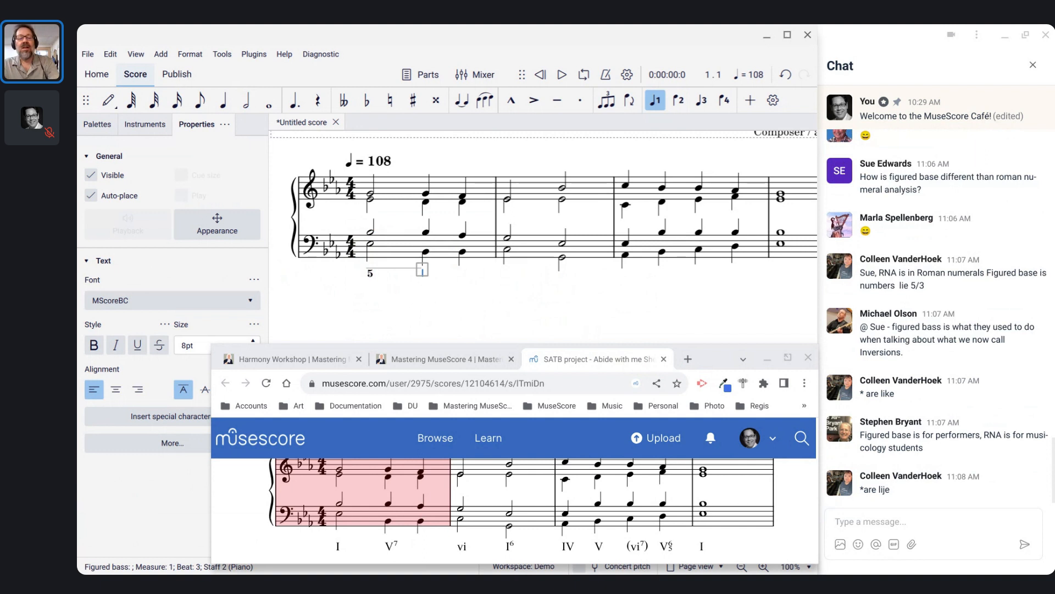
type("7")
key("space")
key("space")
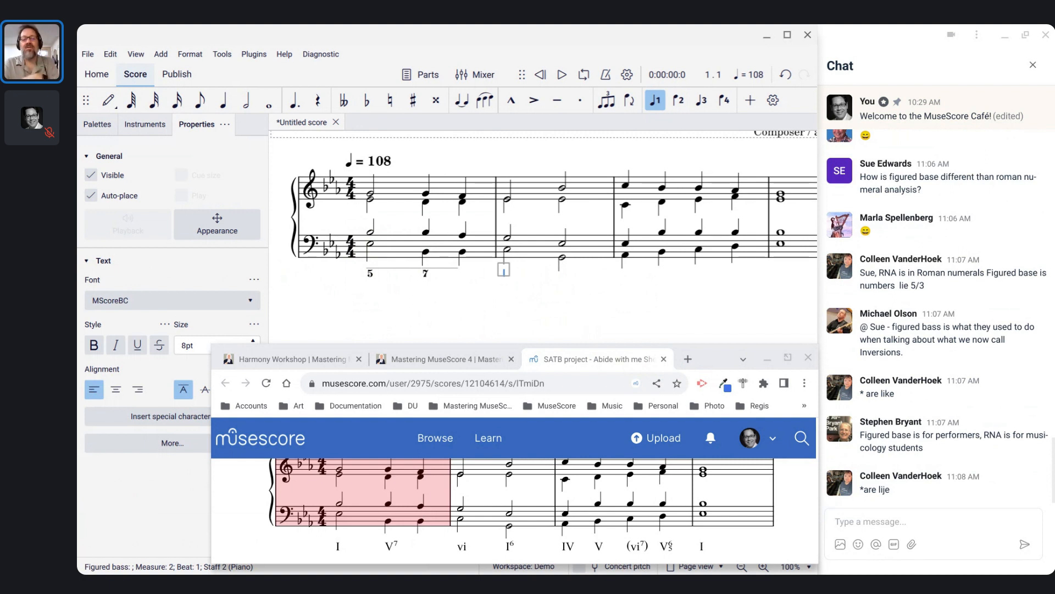
key("space")
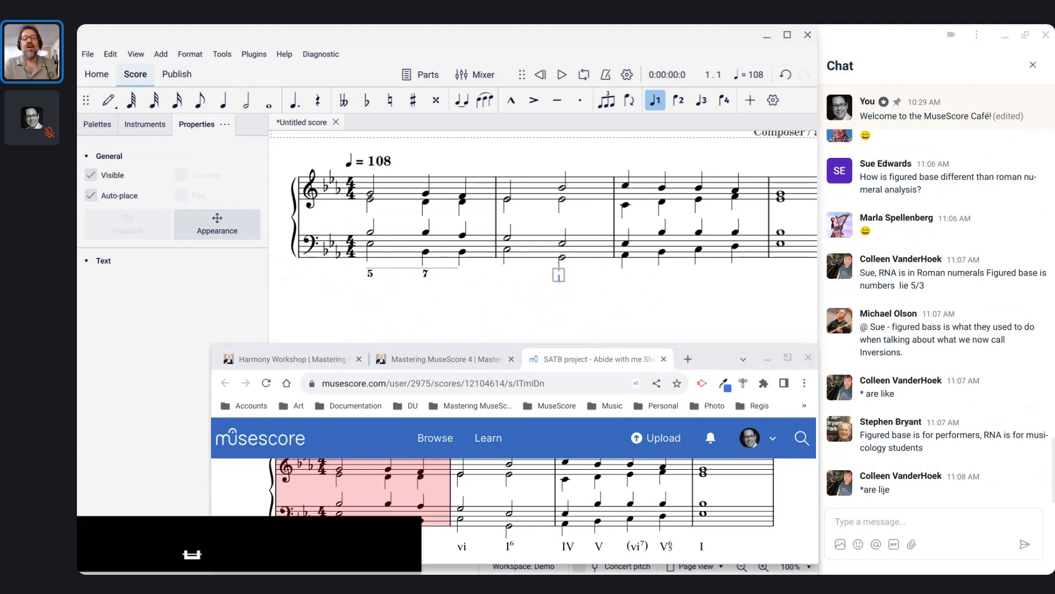
type("6")
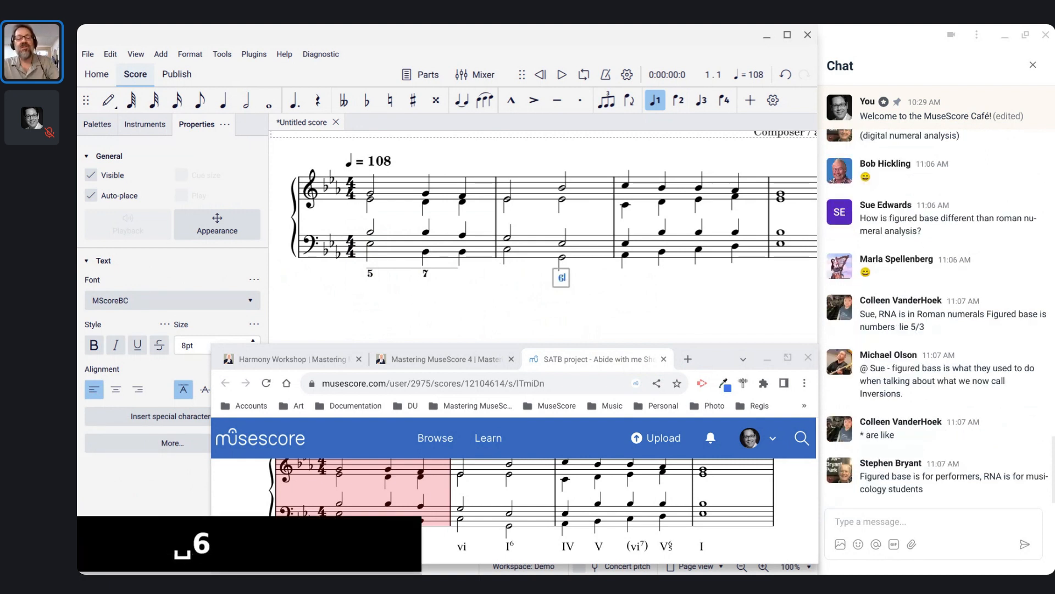
key("Escape")
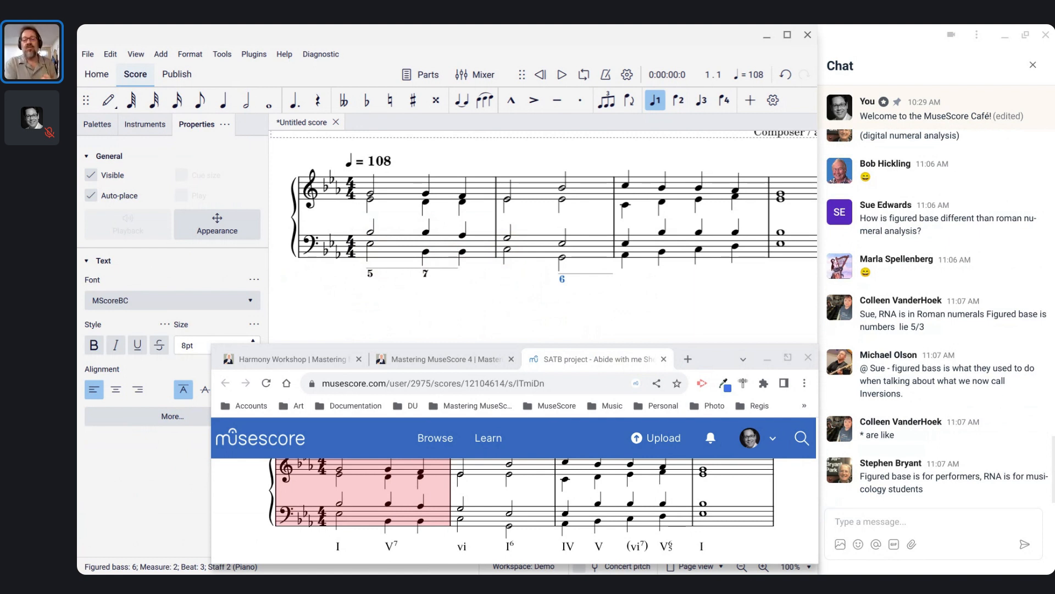
Delete all the figured bass figures under measures 1 and 2.
left_click(371, 277)
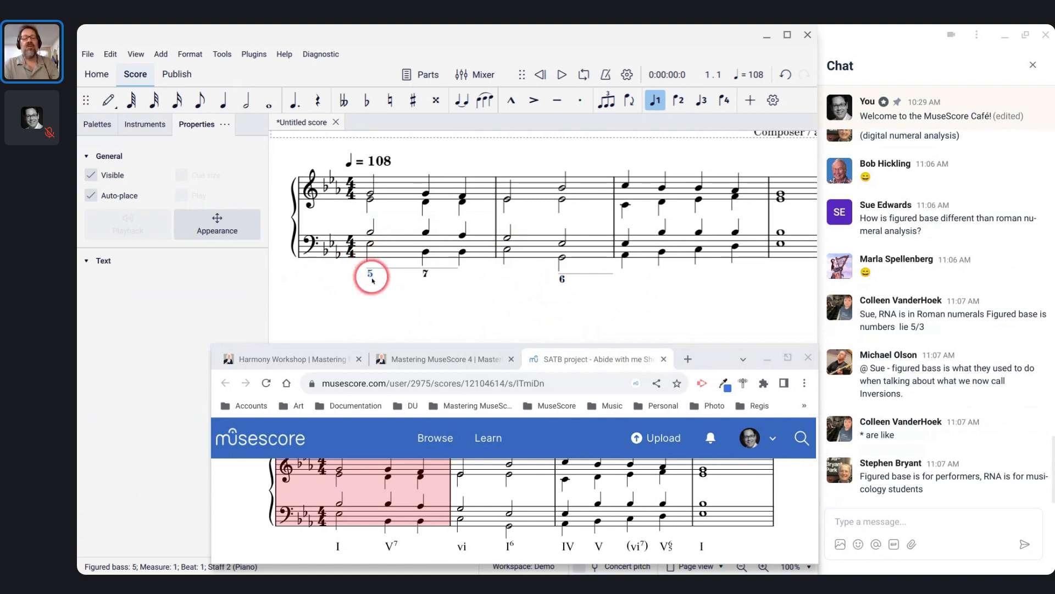
left_click(563, 281, "ctrl")
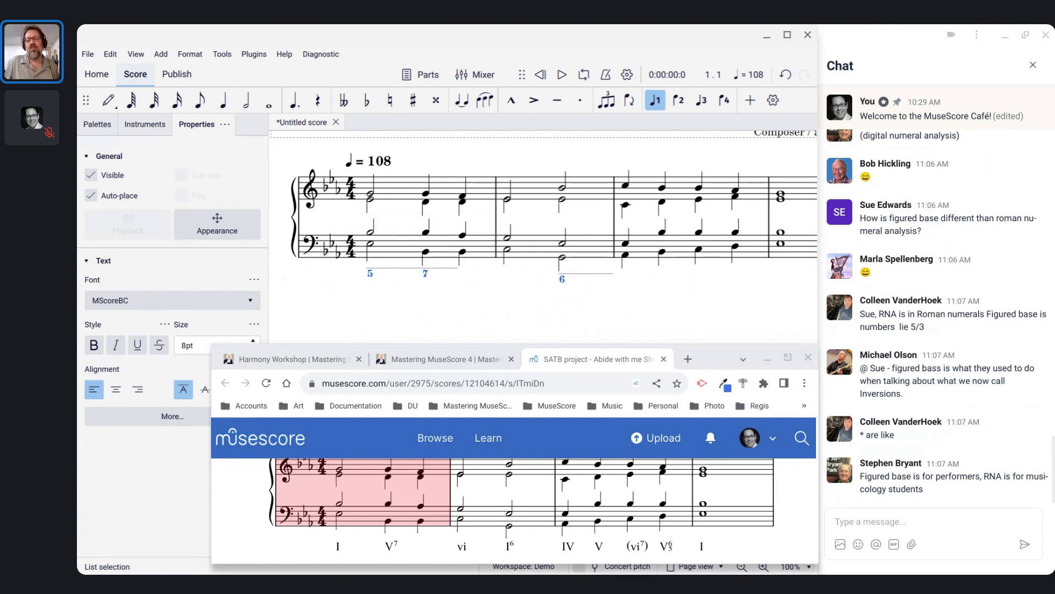
double_click(562, 278)
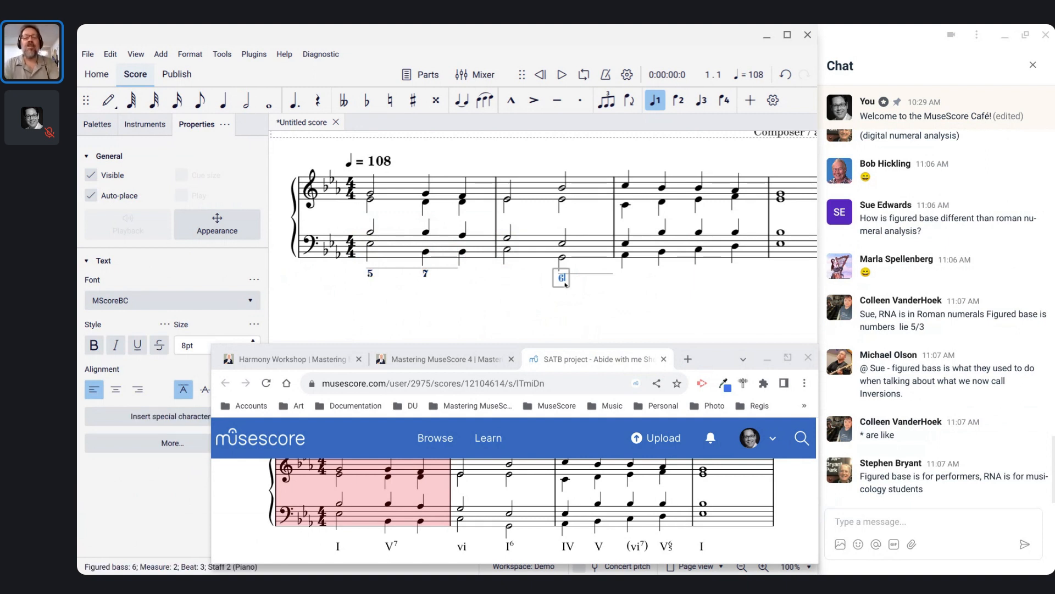
key("Escape")
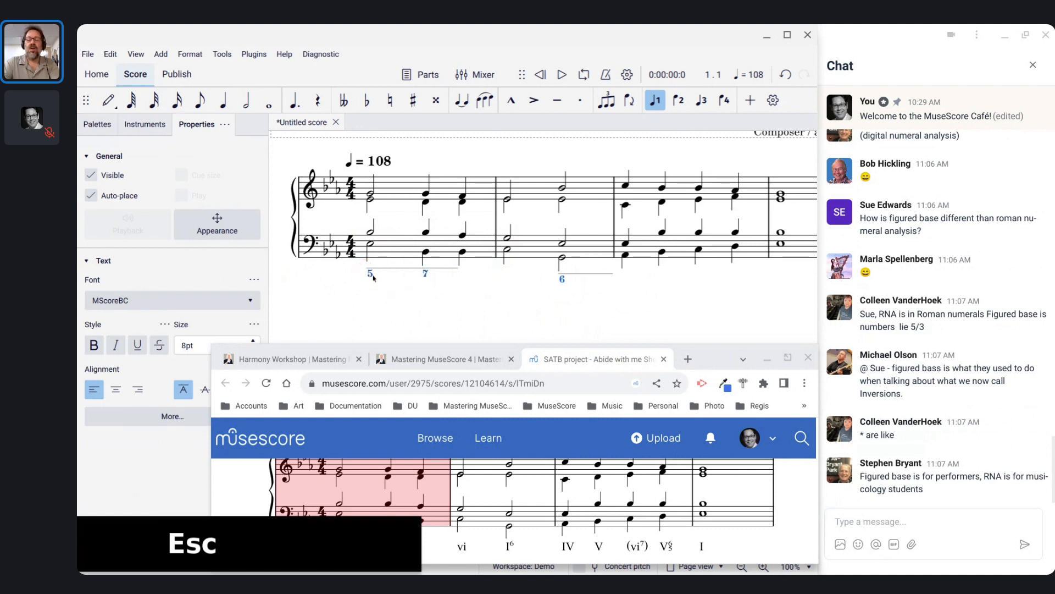
key("BackSpace")
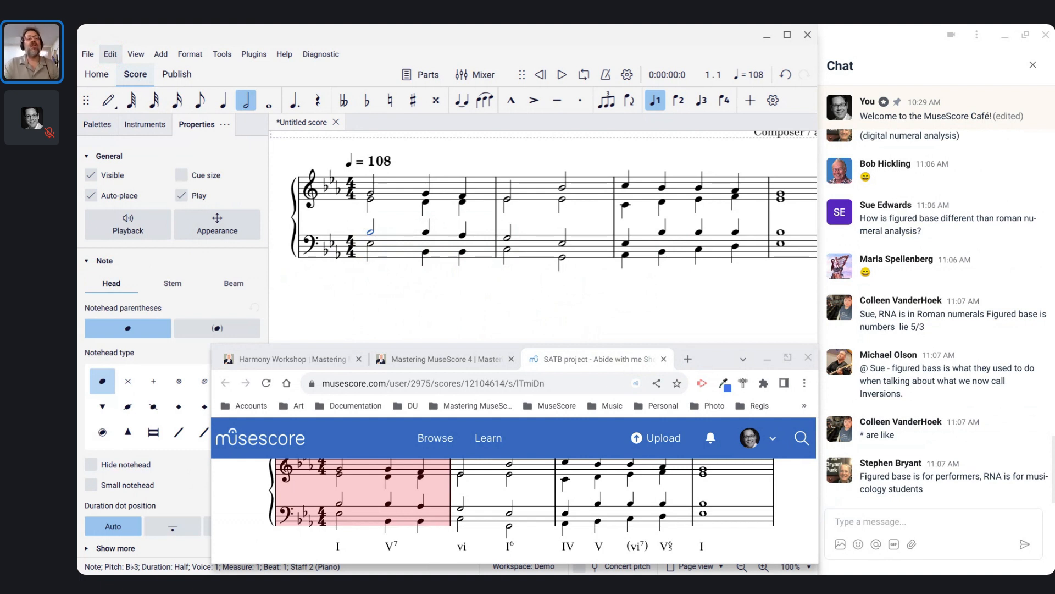
Open the keyboard shortcut preferences and search the actions for "roman".
left_click(108, 56)
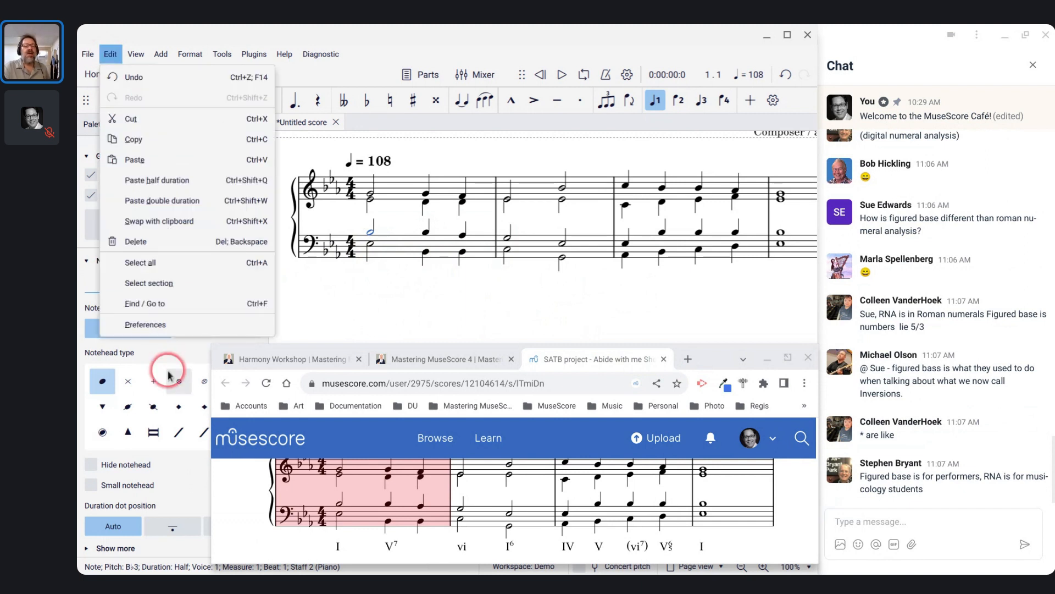
left_click(145, 333)
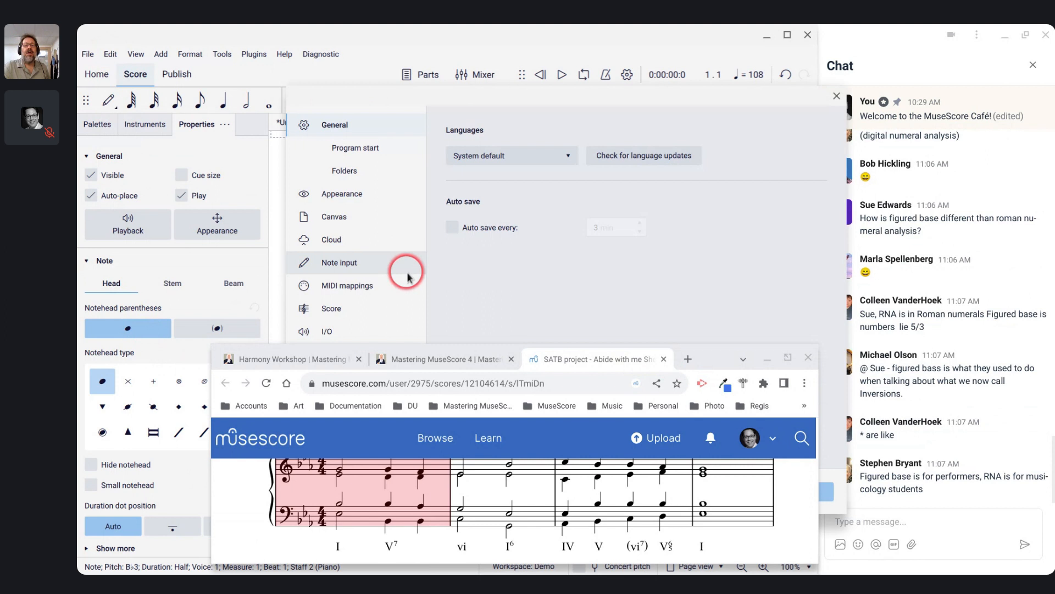
left_click_drag(504, 98, 555, 50)
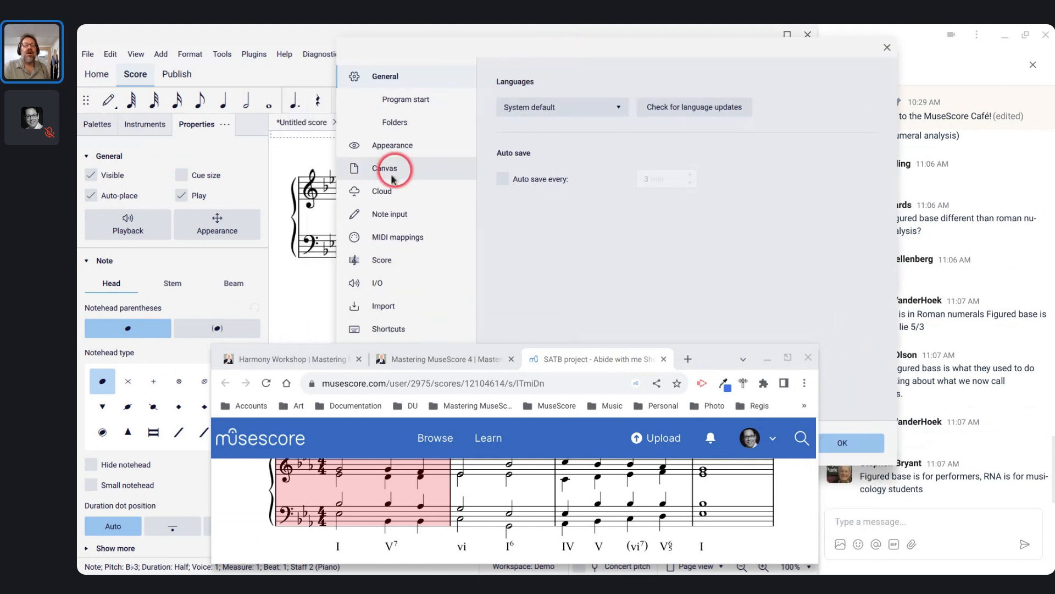
left_click(389, 329)
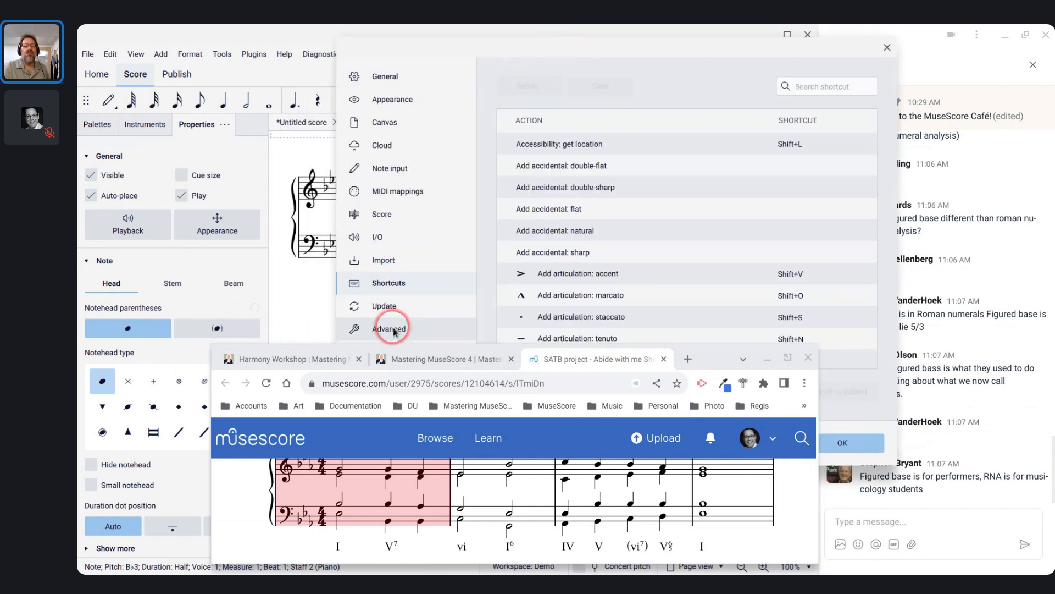
left_click(837, 86)
type("roman")
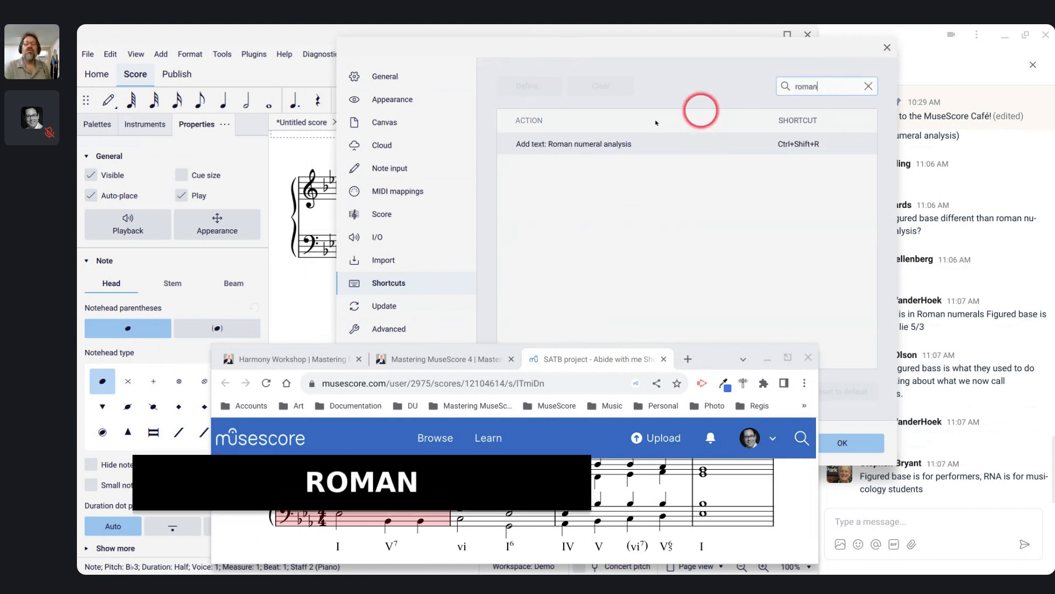
Try out Ctrl+Alt+R as the new shortcut for adding Roman numeral analysis, discard it and close the preferences.
left_click(541, 148)
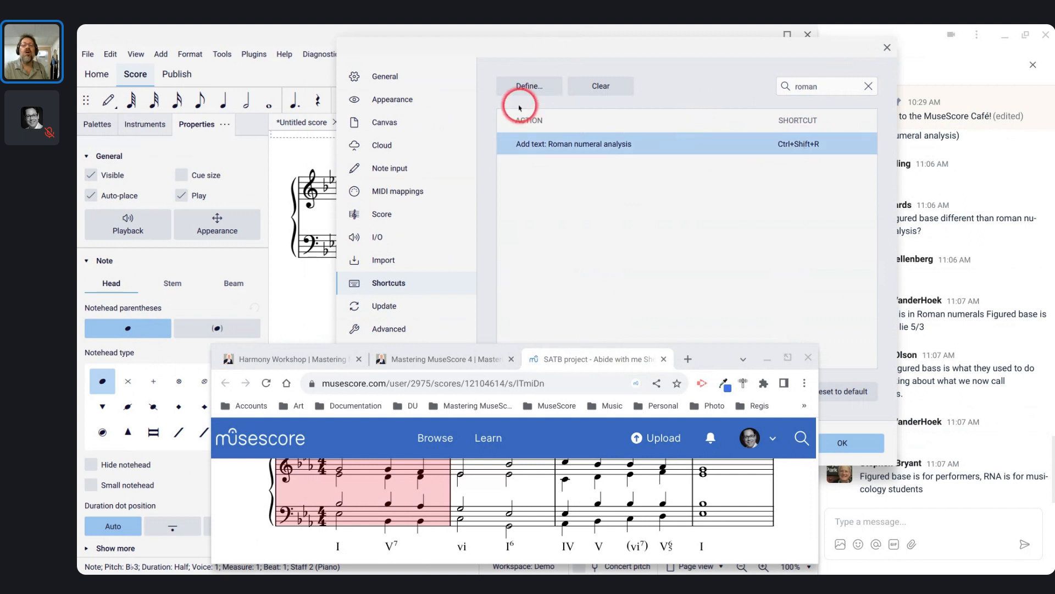
left_click(525, 88)
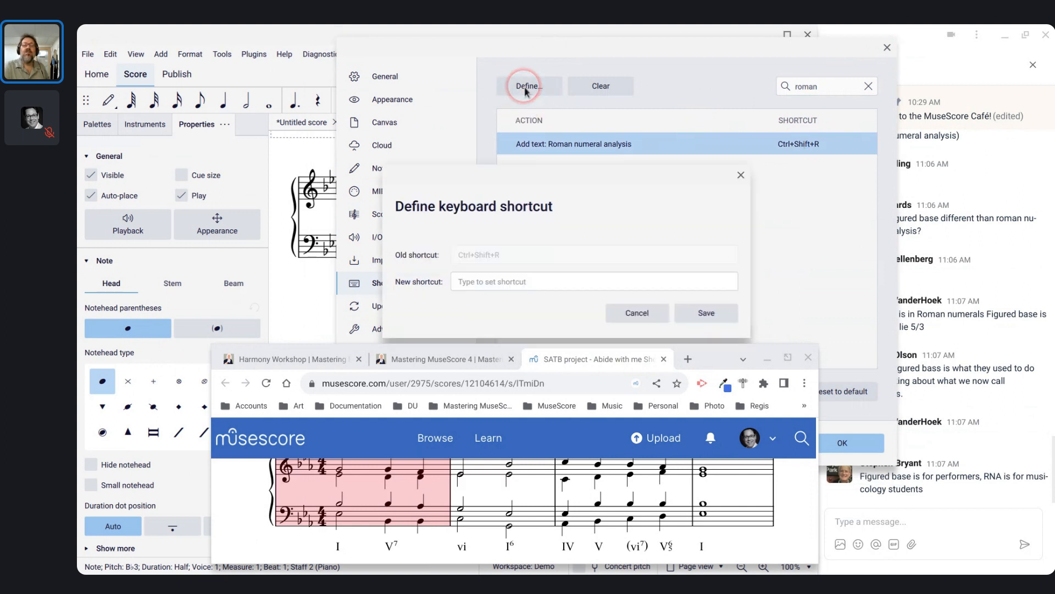
left_click(459, 286)
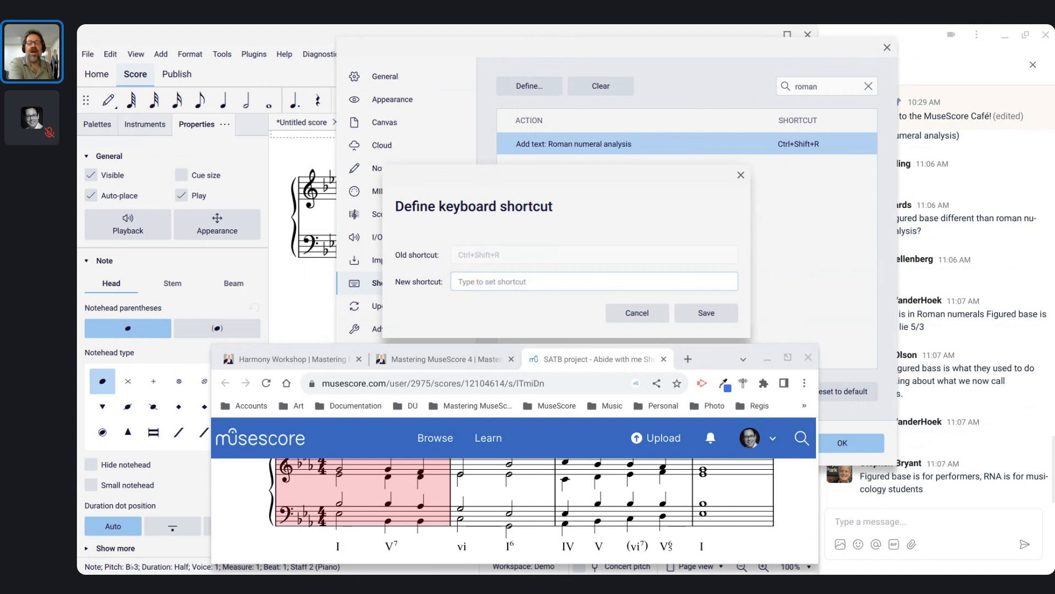
key("ctrl+alt+r")
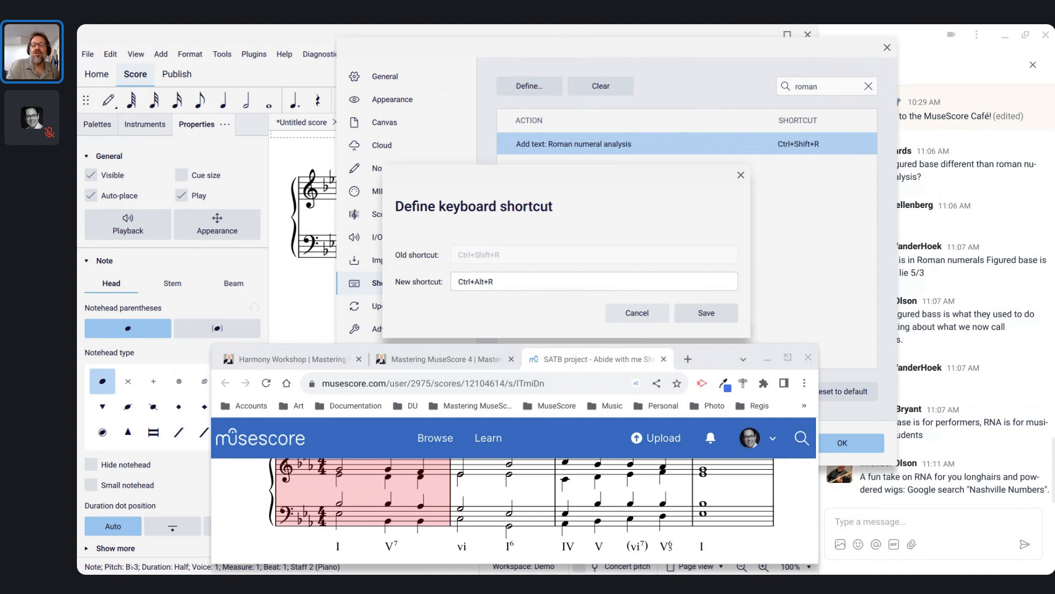
left_click(635, 314)
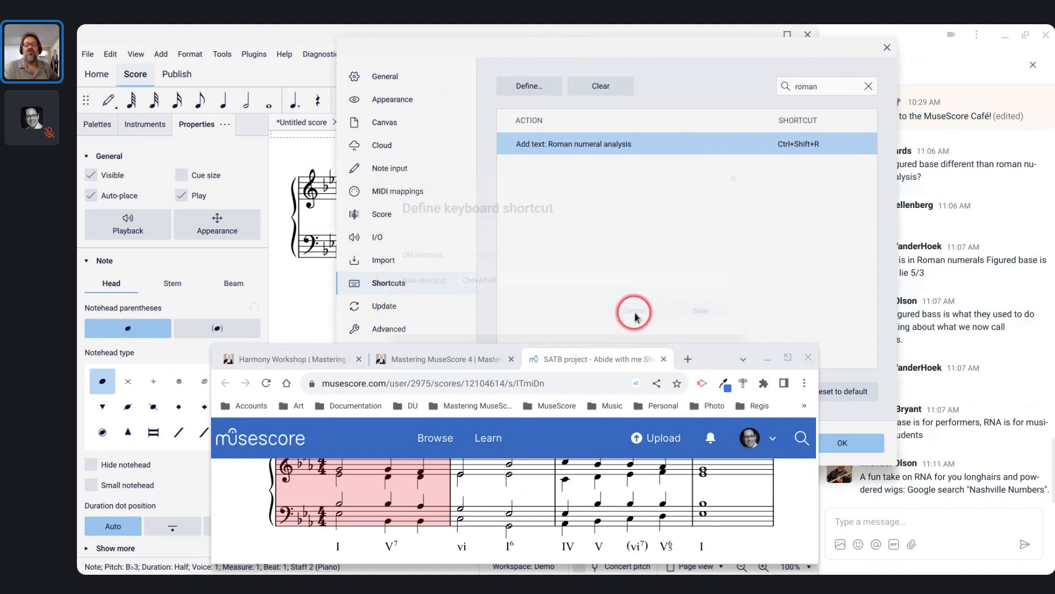
left_click(868, 446)
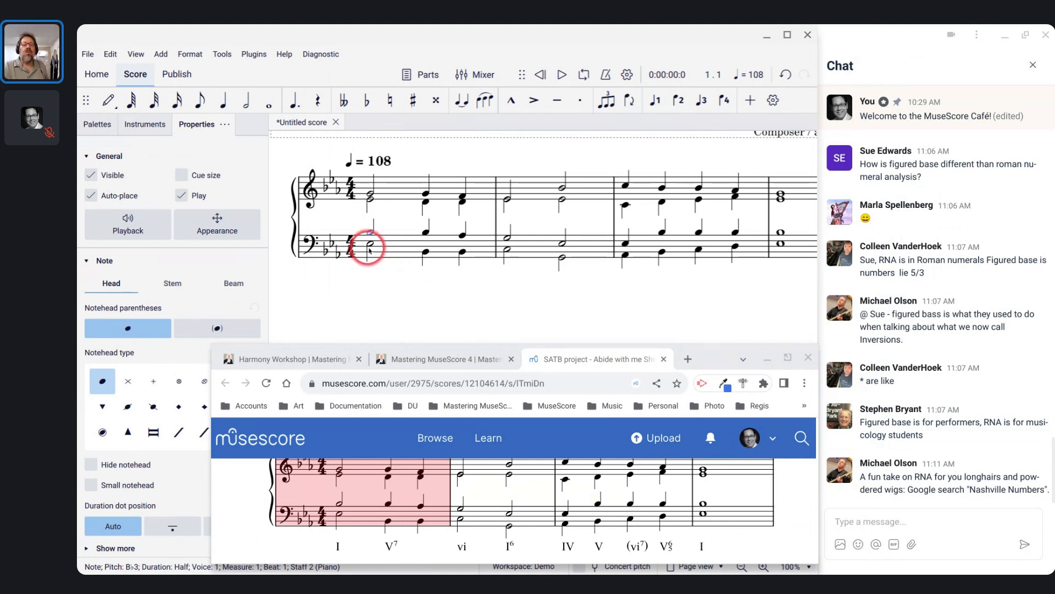
Start a Roman numeral analysis on the tenor's first half note and enter I and V7 on beats 1 and 3 of measure 1.
left_click(373, 246)
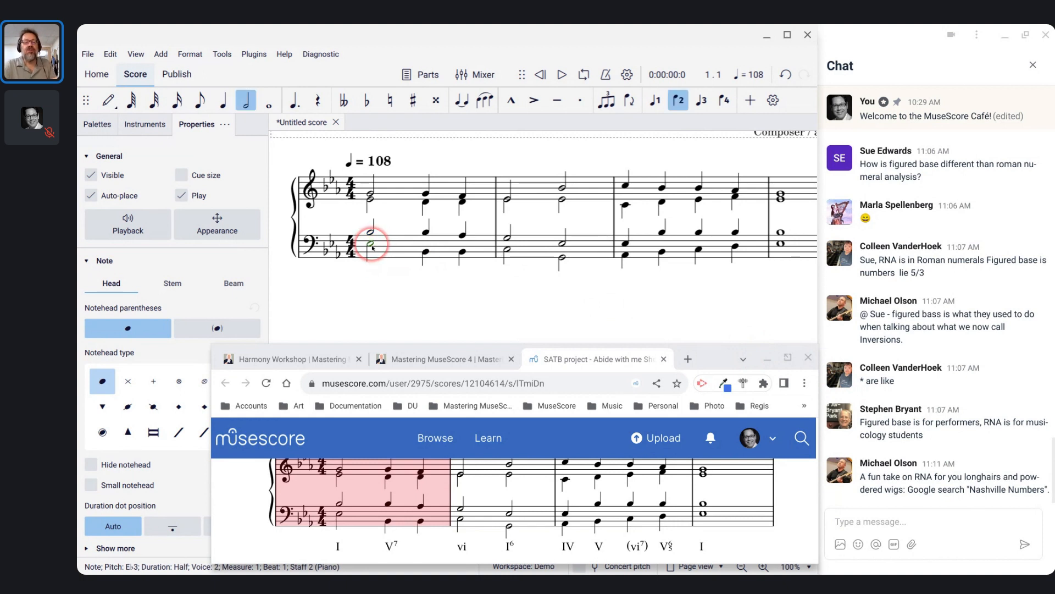
left_click(371, 233)
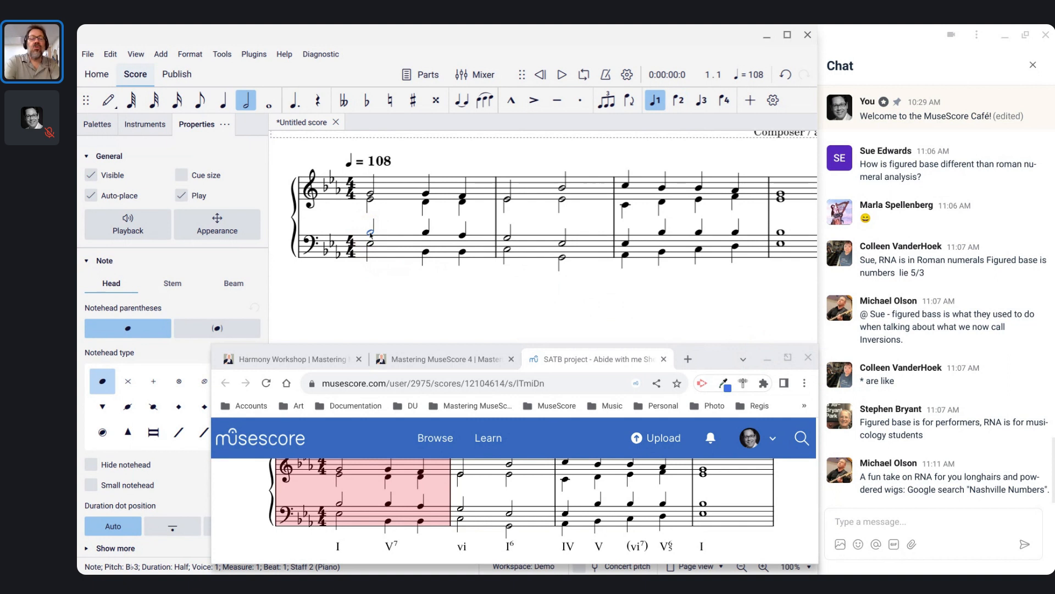
key("ctrl+shift+r")
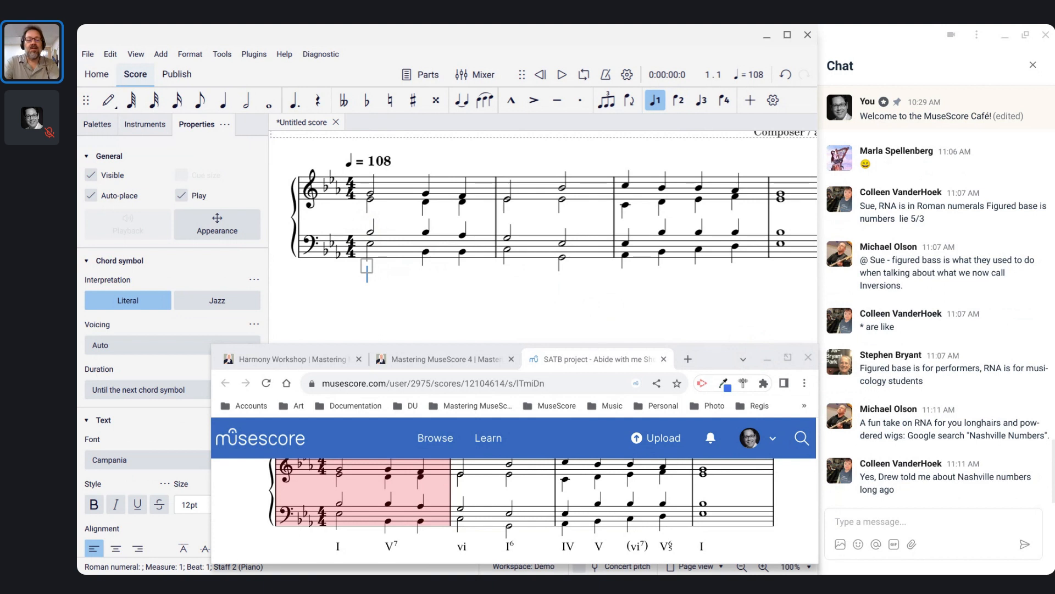
type("I")
key("space")
key("space")
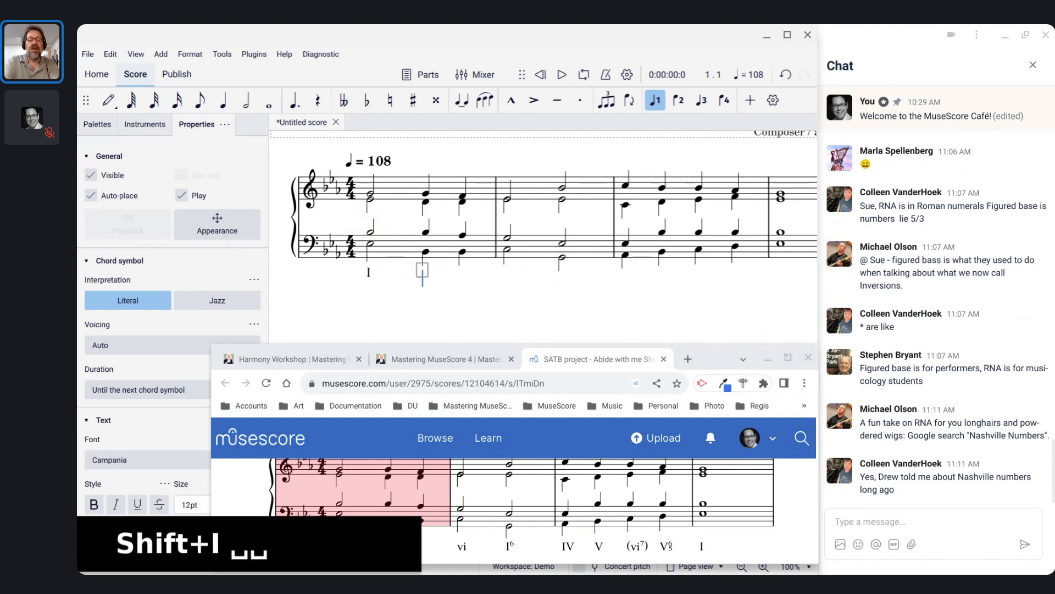
type("V7")
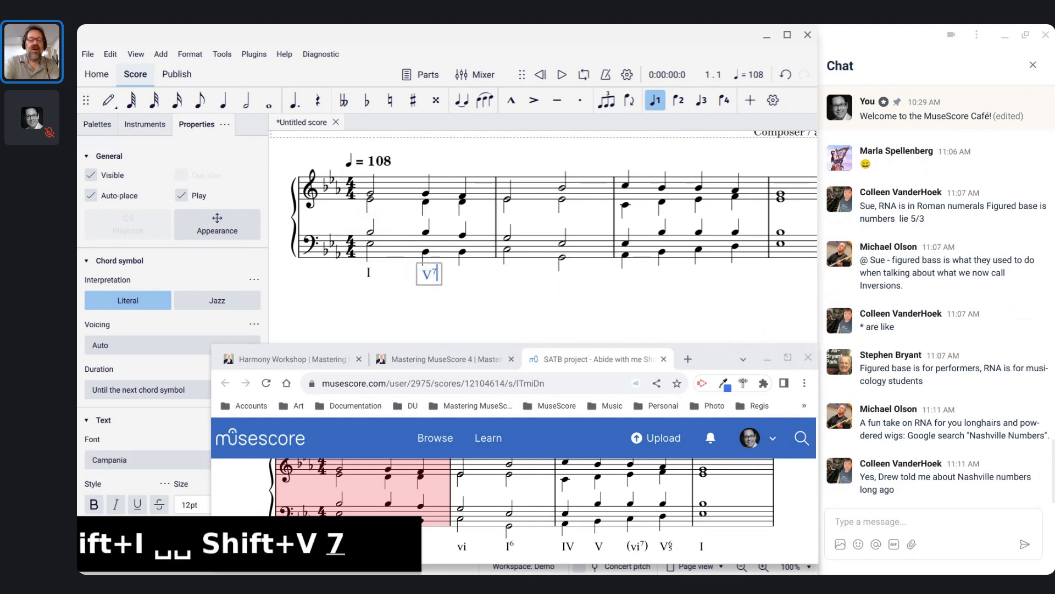
key("space")
key("space")
Enter the Roman numerals vi and I6 on beats 1 and 3 of measure 2.
type("vi")
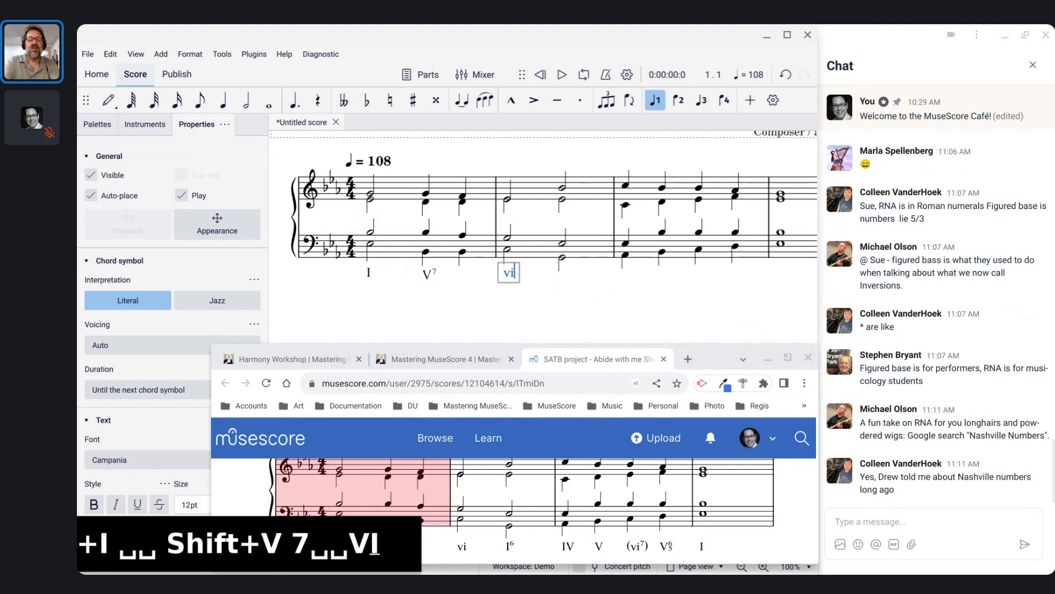
key("space")
key("space")
type("I6")
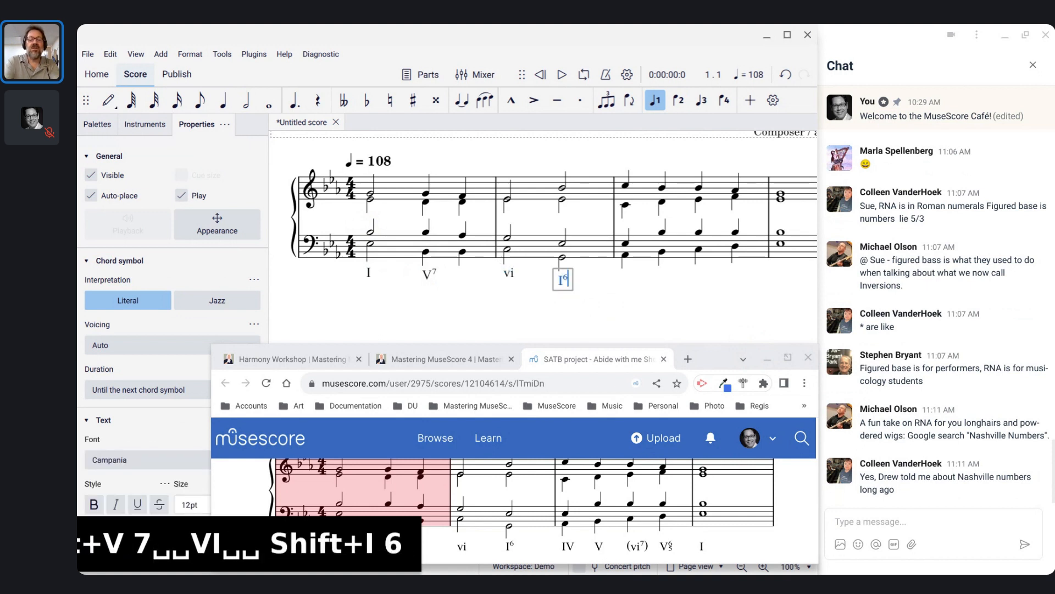
key("space")
key("space")
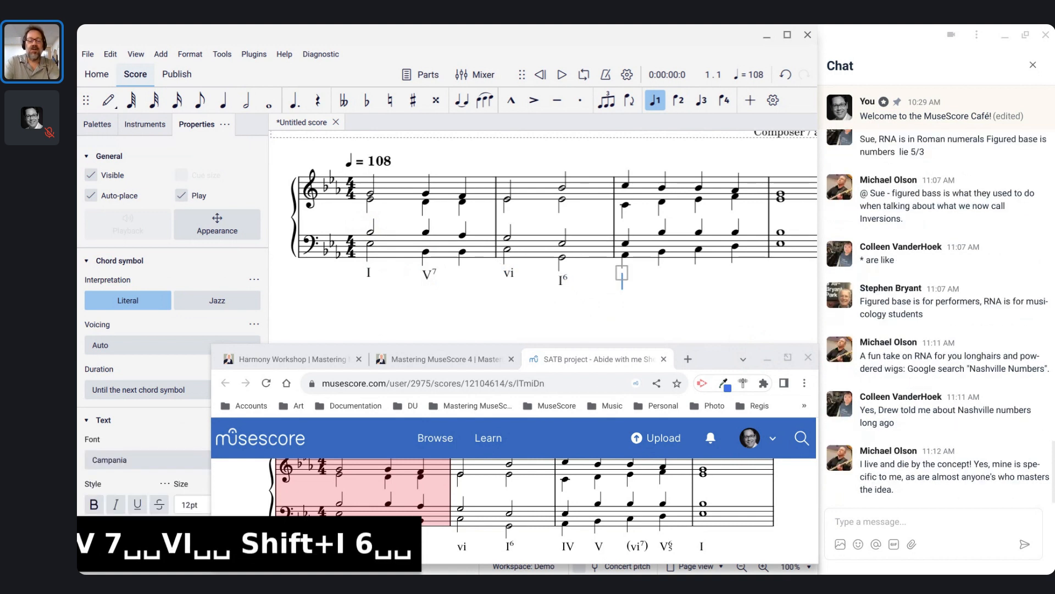
Enter the Roman numerals IV and V on beats 1 and 2 of measure 3.
type("IV")
key("BackSpace")
type("V")
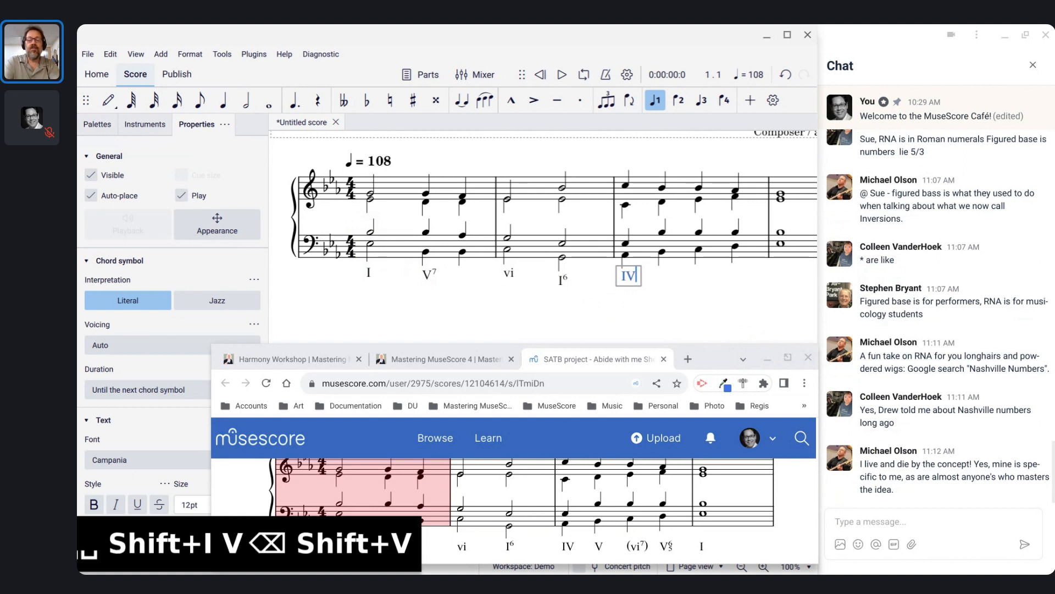
key("space")
type("V")
key("space")
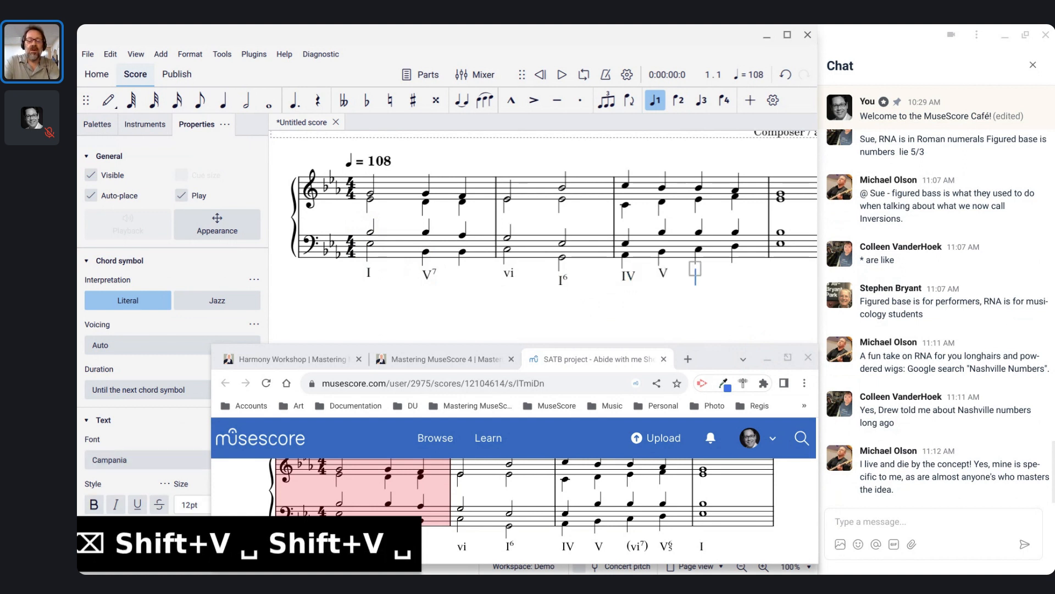
Enter the Roman numerals (vi7) and V65 on beats 3 and 4 of measure 3, and I on beat 1 of measure 4.
type("(v")
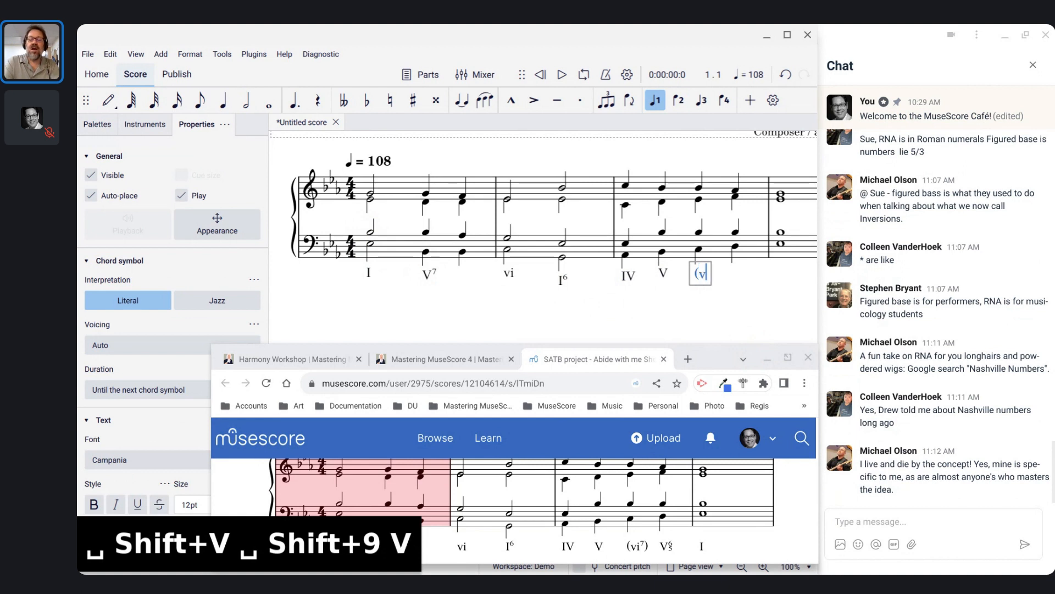
type("i")
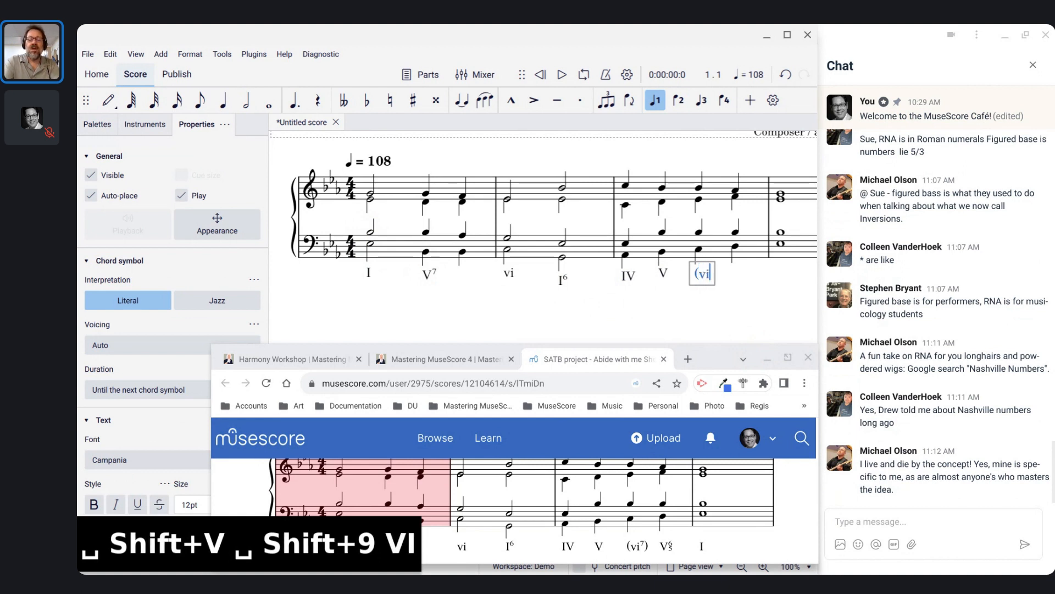
type("7)")
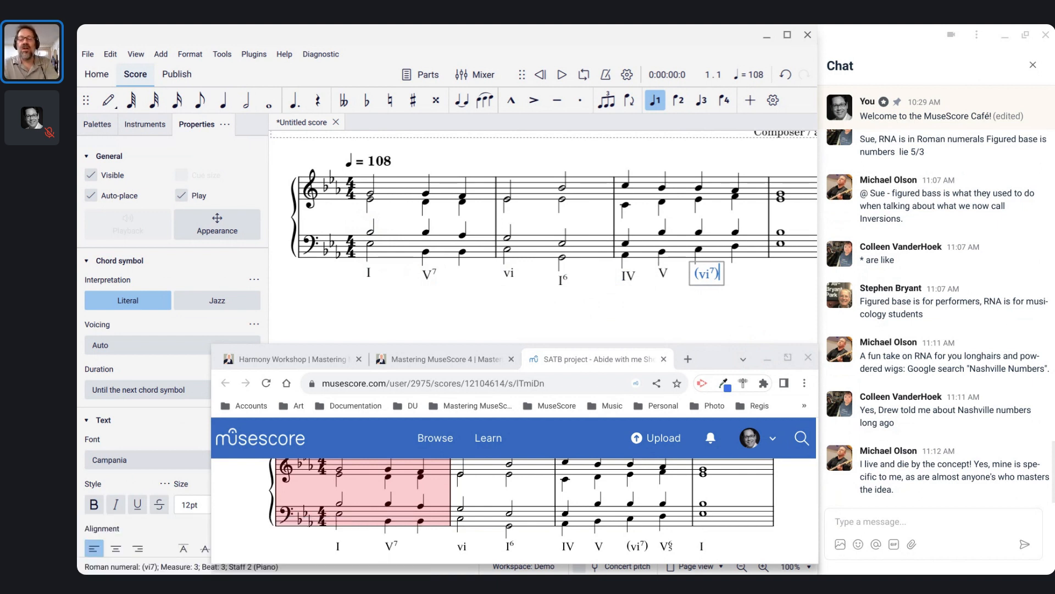
key("space")
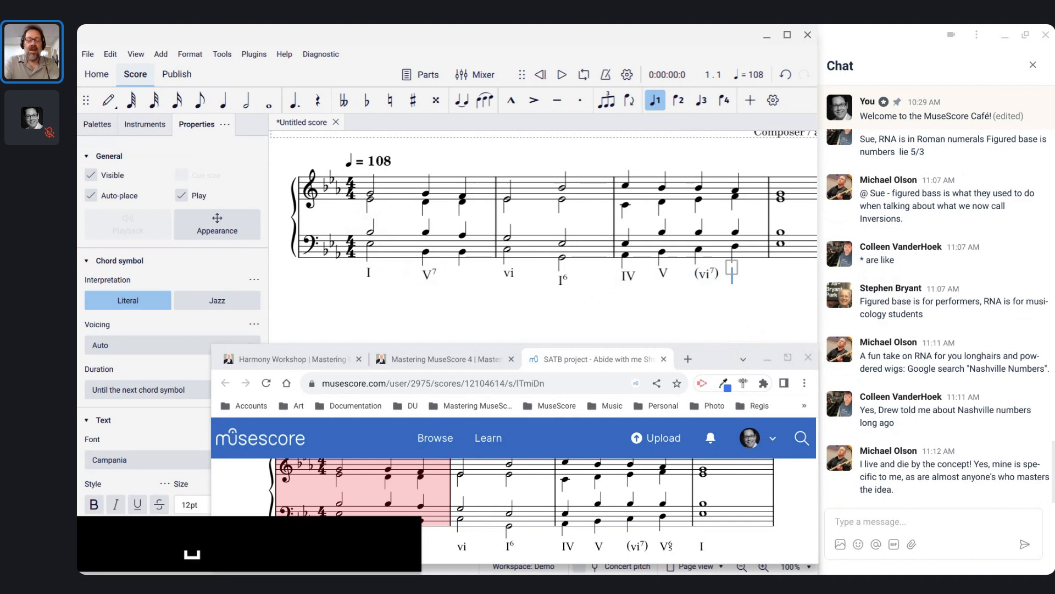
type("V65")
key("space")
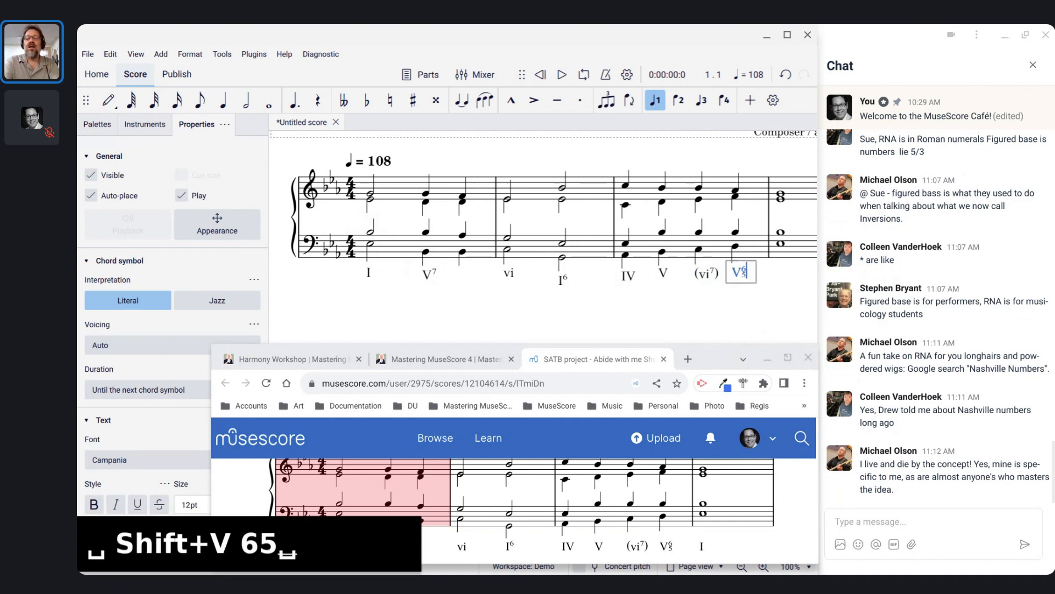
type("I")
key("Escape")
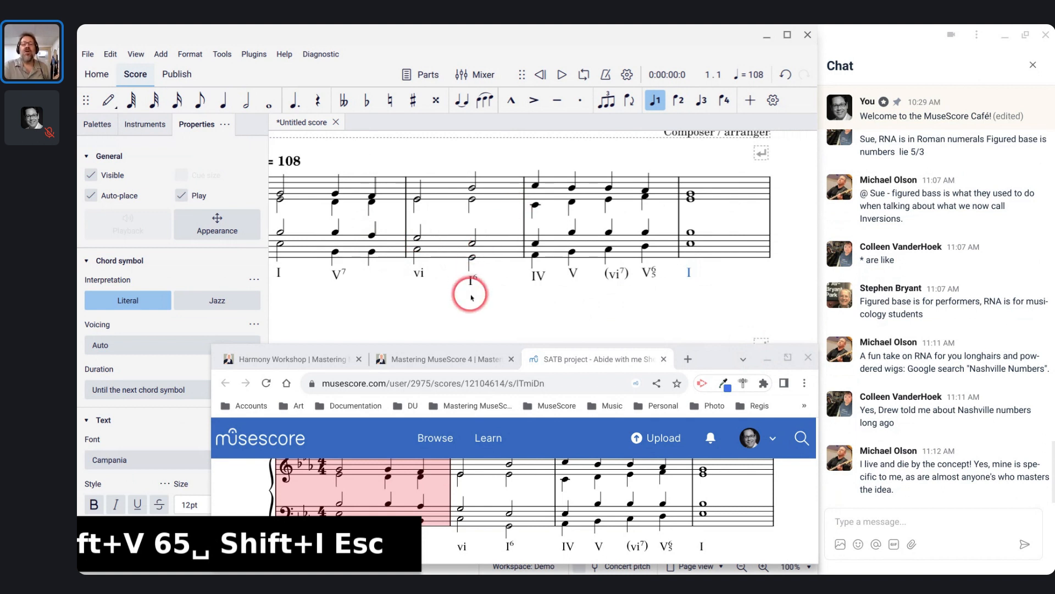
Open the score's chord symbol style settings and move the dialog aside to uncover its positioning values and part of the score.
scroll(471, 297, "left", 3)
scroll(471, 297, "down", 1)
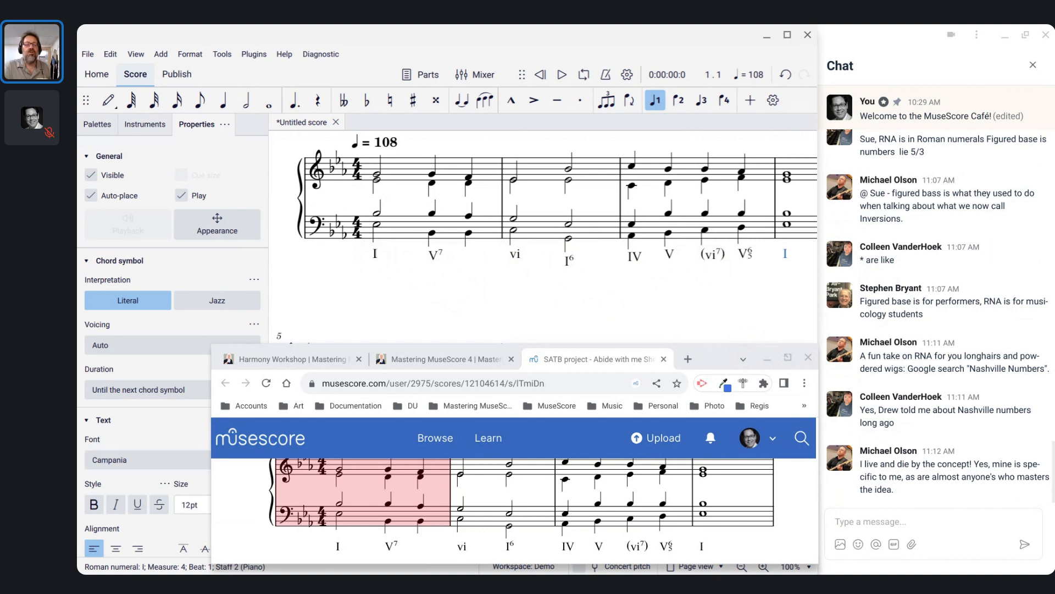
left_click(186, 54)
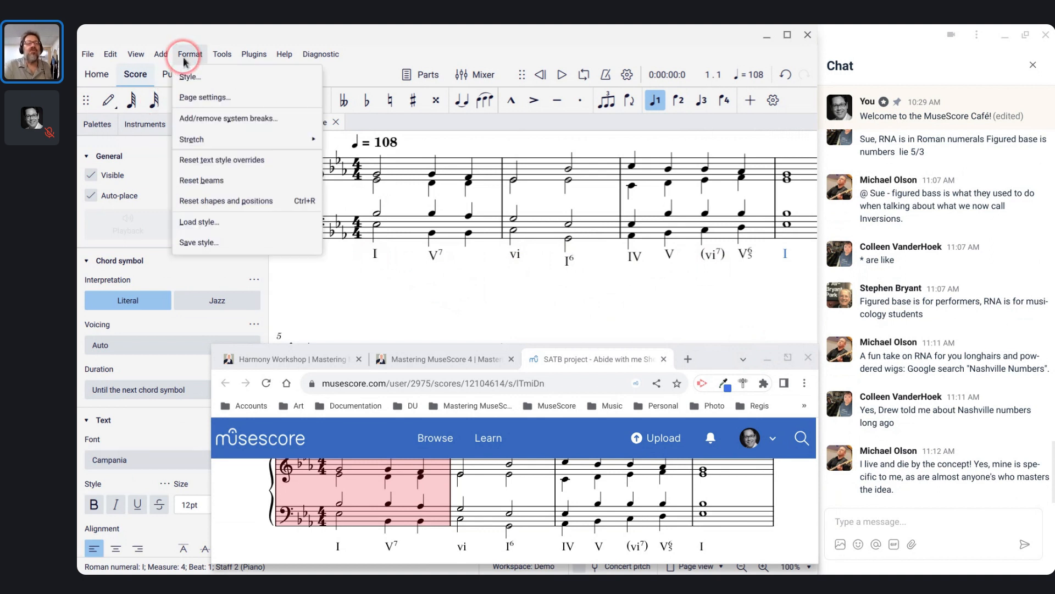
left_click(186, 78)
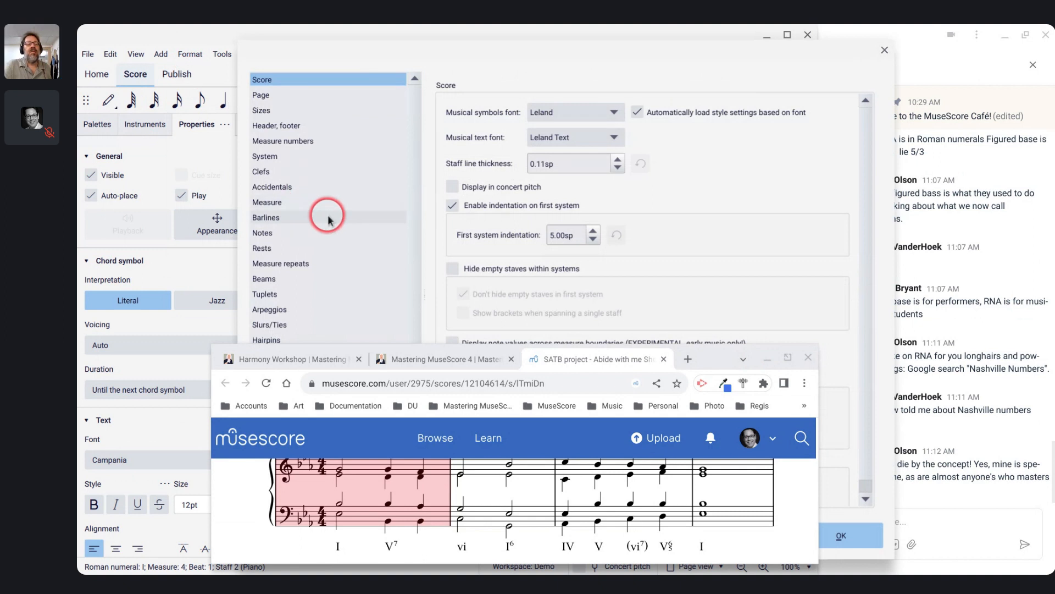
scroll(328, 220, "down", 3)
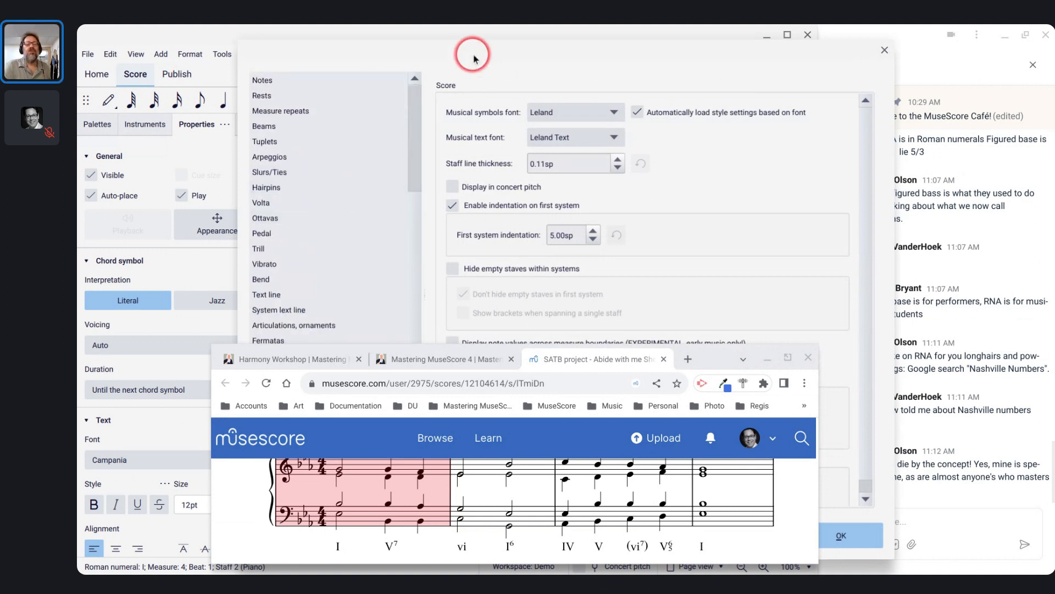
left_click_drag(473, 58, 320, 43)
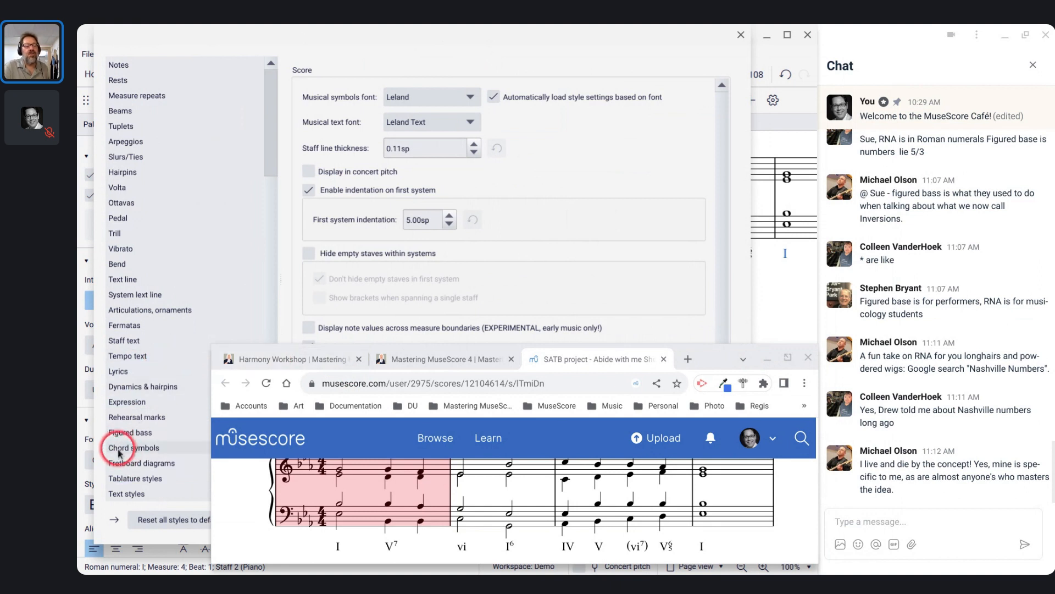
left_click(119, 450)
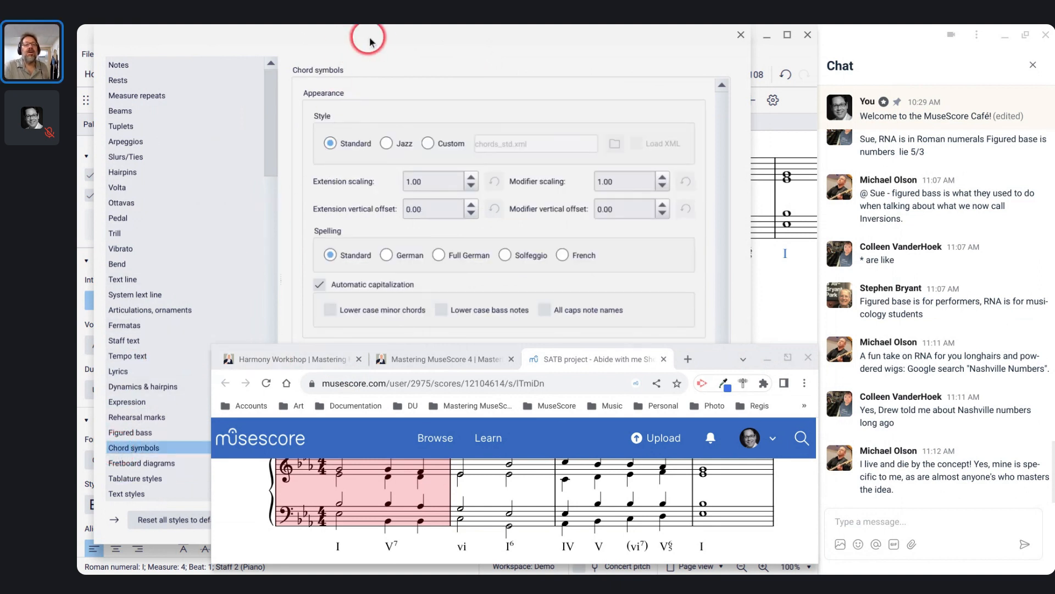
left_click_drag(368, 38, 138, 58)
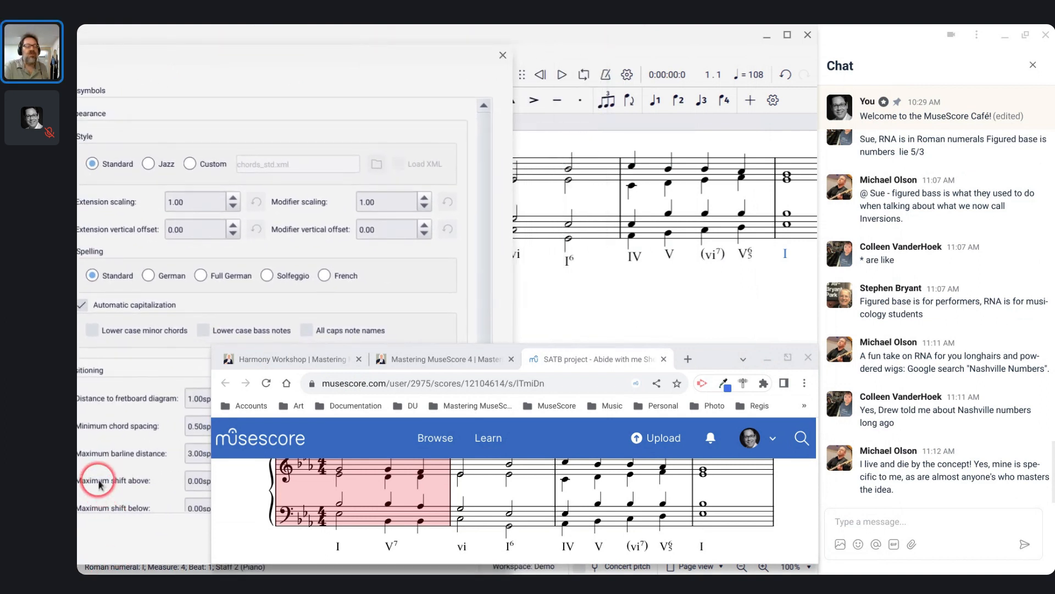
Set the chord symbols' maximum shift above and below to 3 sp, confirm, and place the reference window below the first system.
double_click(190, 481)
type("3")
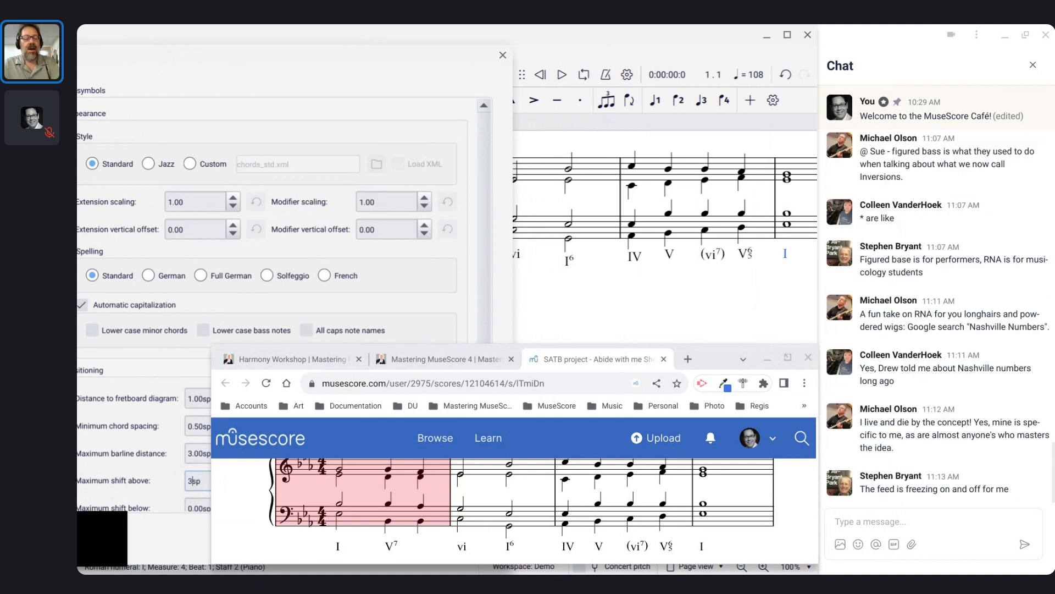
key("Tab")
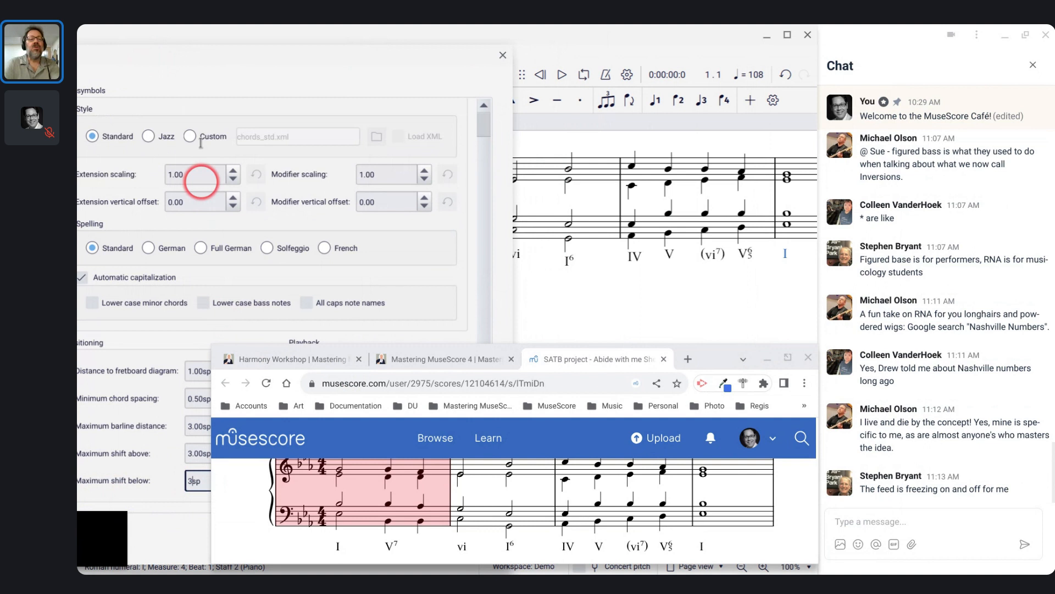
left_click_drag(188, 60, 151, 43)
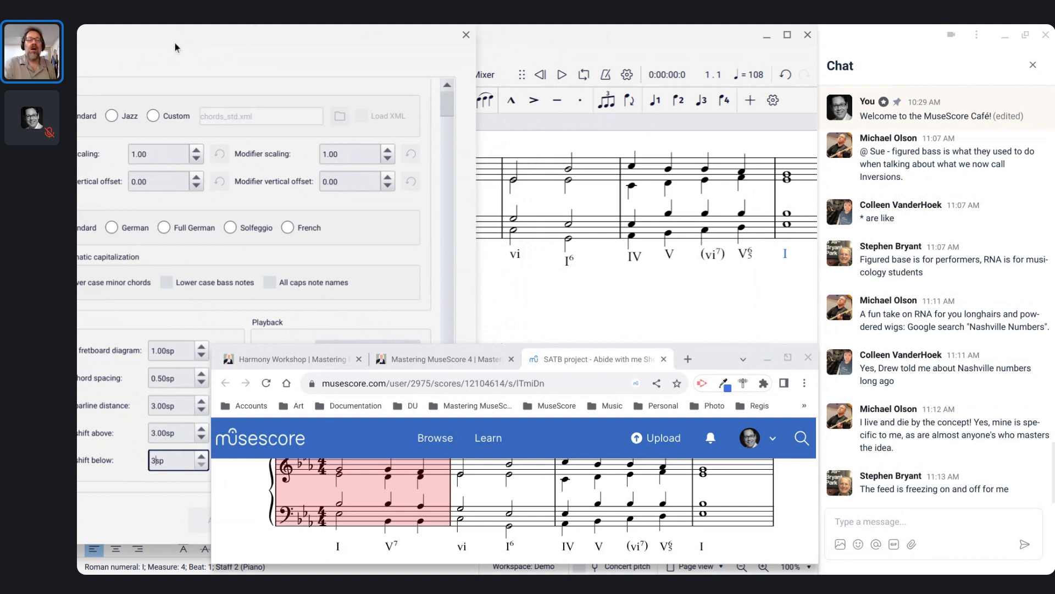
left_click(225, 37)
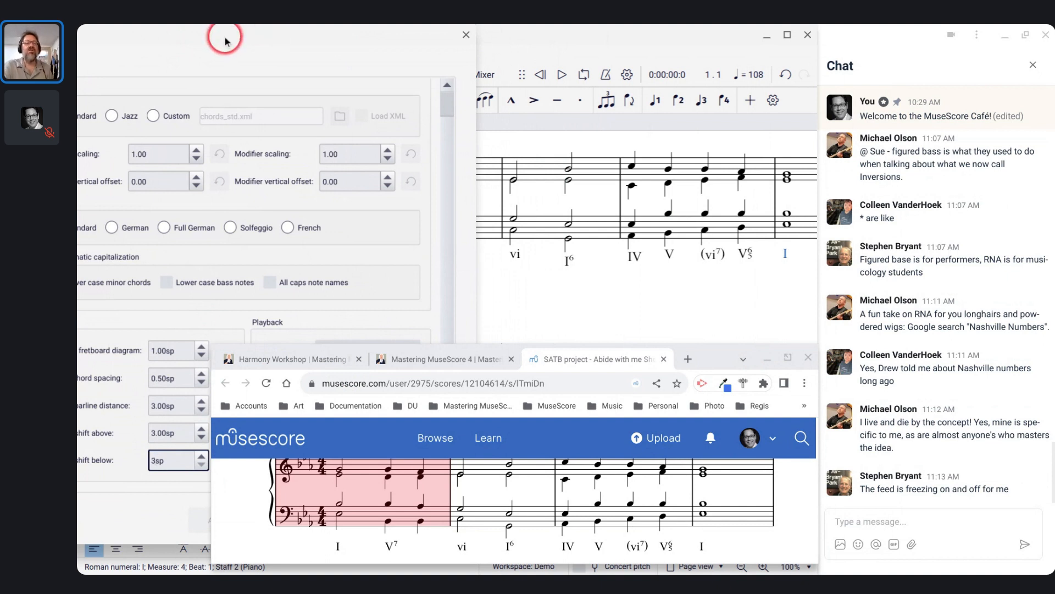
left_click_drag(224, 38, 431, 62)
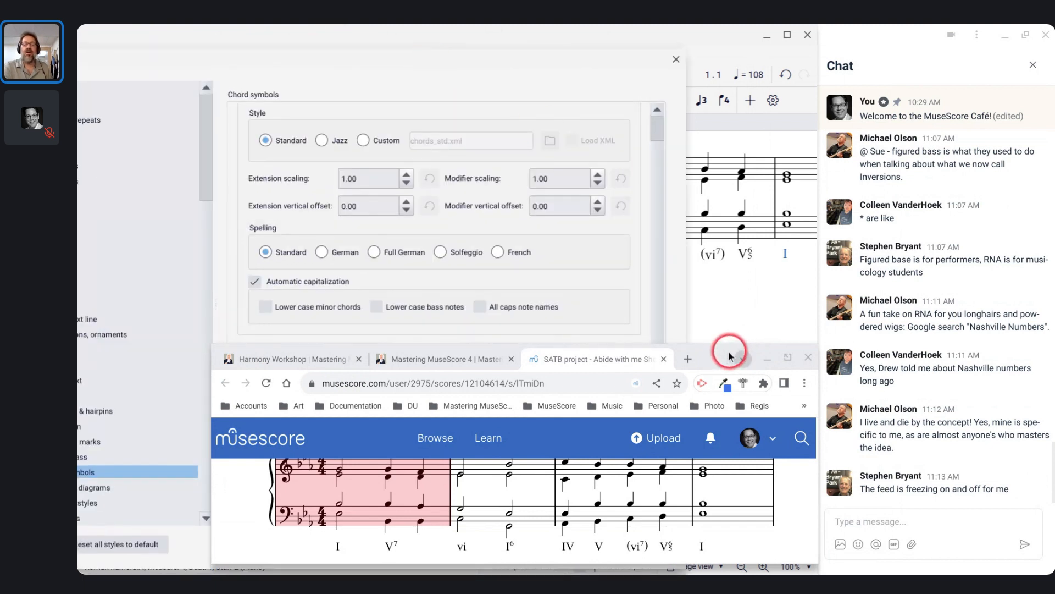
left_click_drag(729, 356, 731, 214)
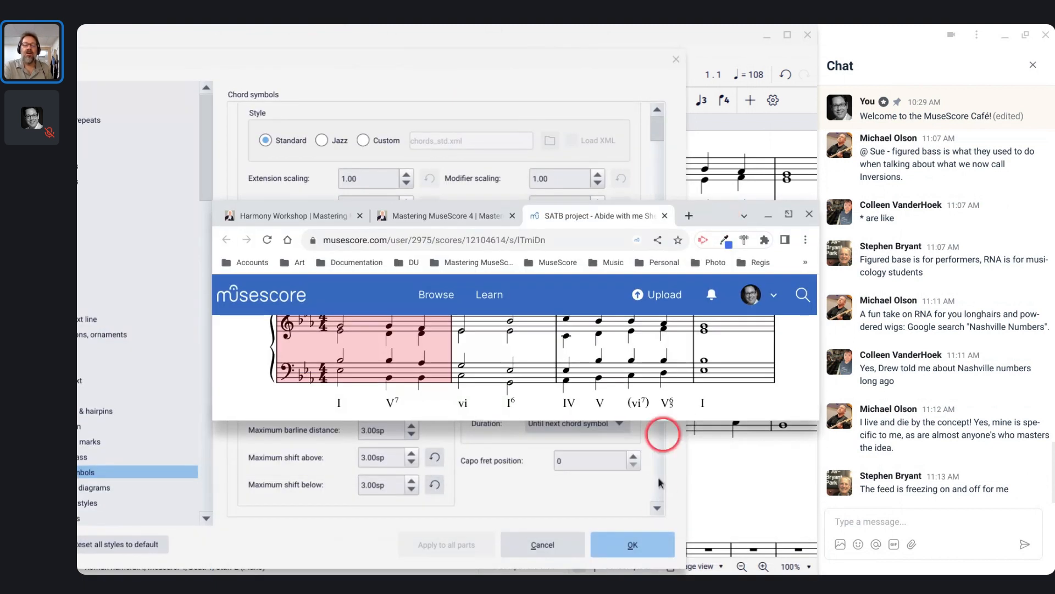
left_click(633, 545)
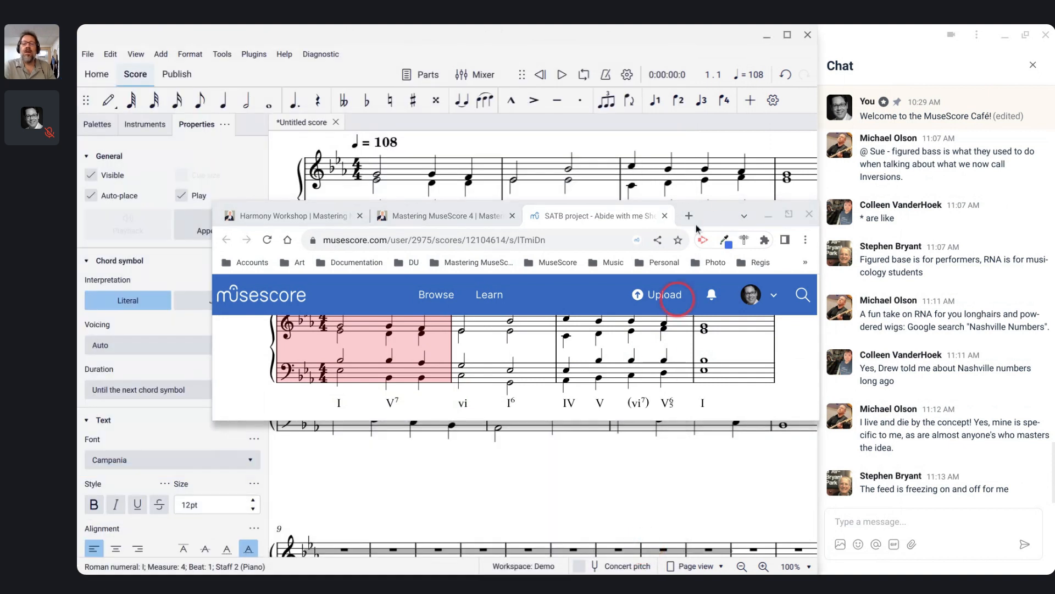
left_click_drag(708, 213, 589, 331)
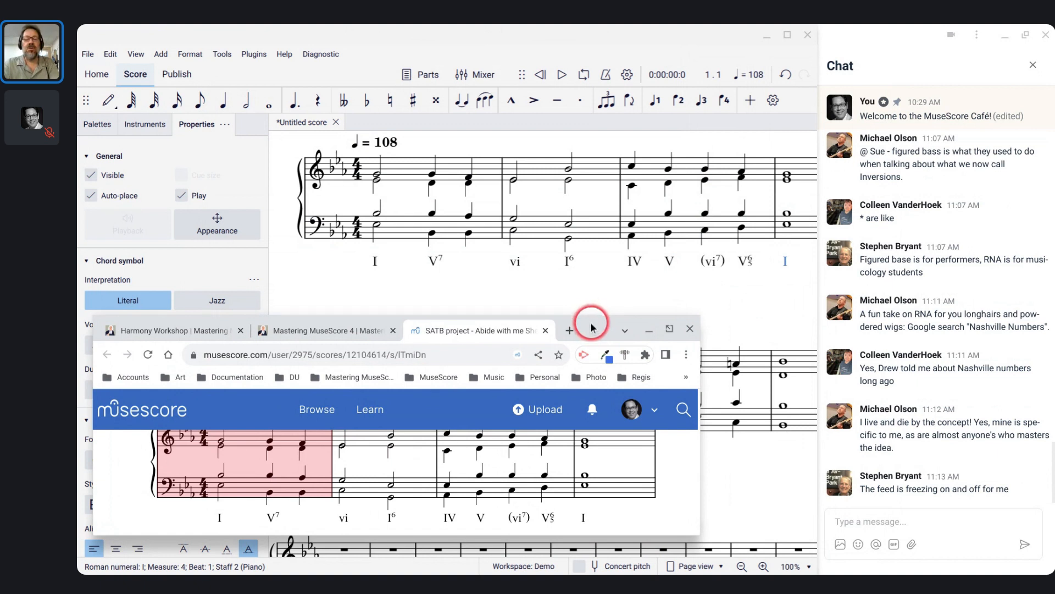
left_click_drag(593, 332, 596, 346)
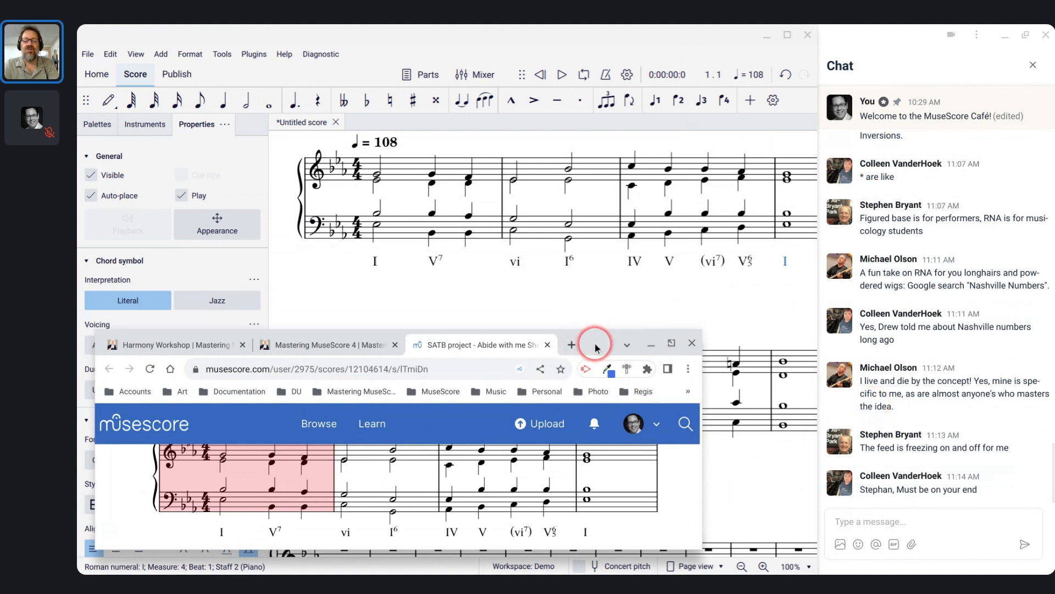
Post the message "Try refreshing your screen, or closing window and coming back" in the live event chat.
left_click(874, 521)
type("Try")
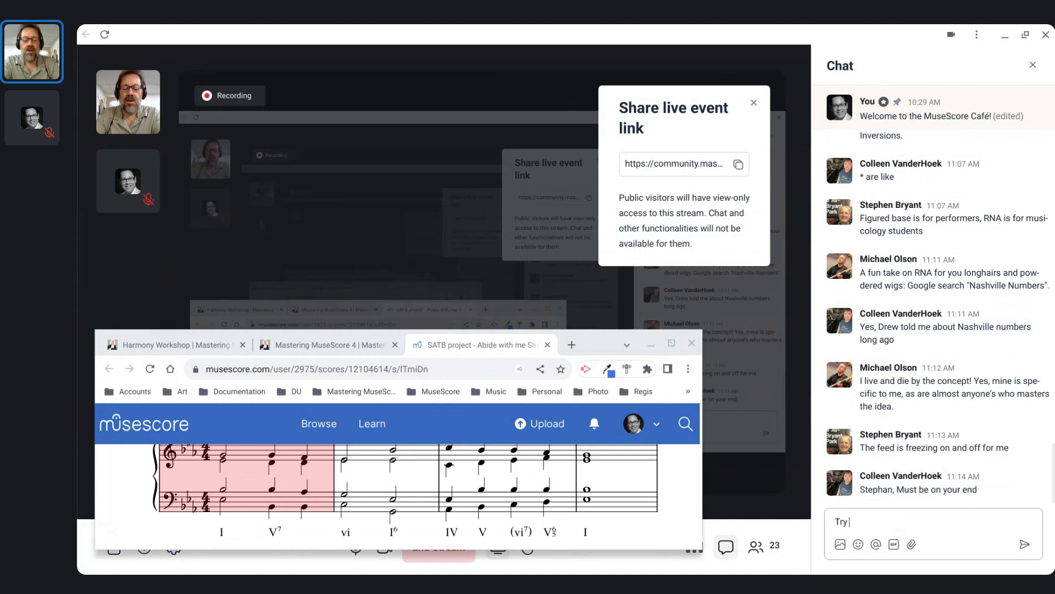
type(" refr")
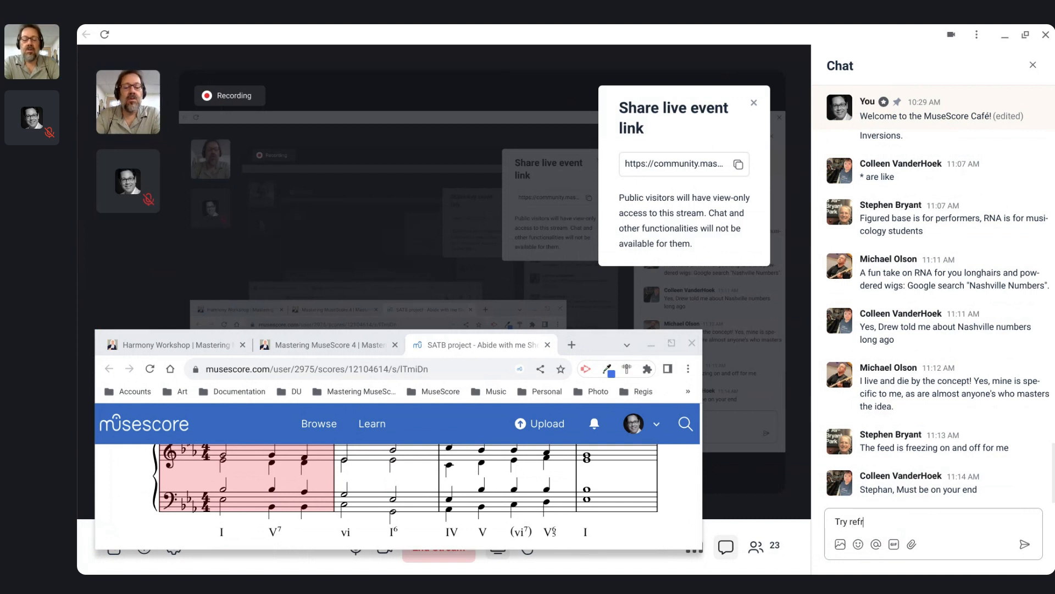
type("esghin")
key("BackSpace")
key("BackSpace")
key("BackSpace")
key("BackSpace")
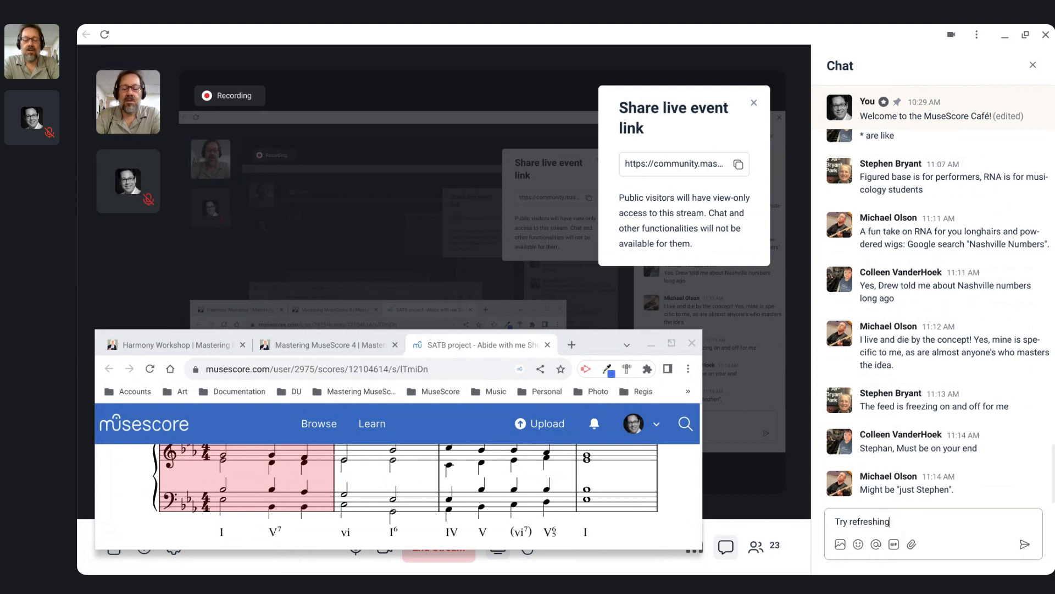
type("hing your screen,")
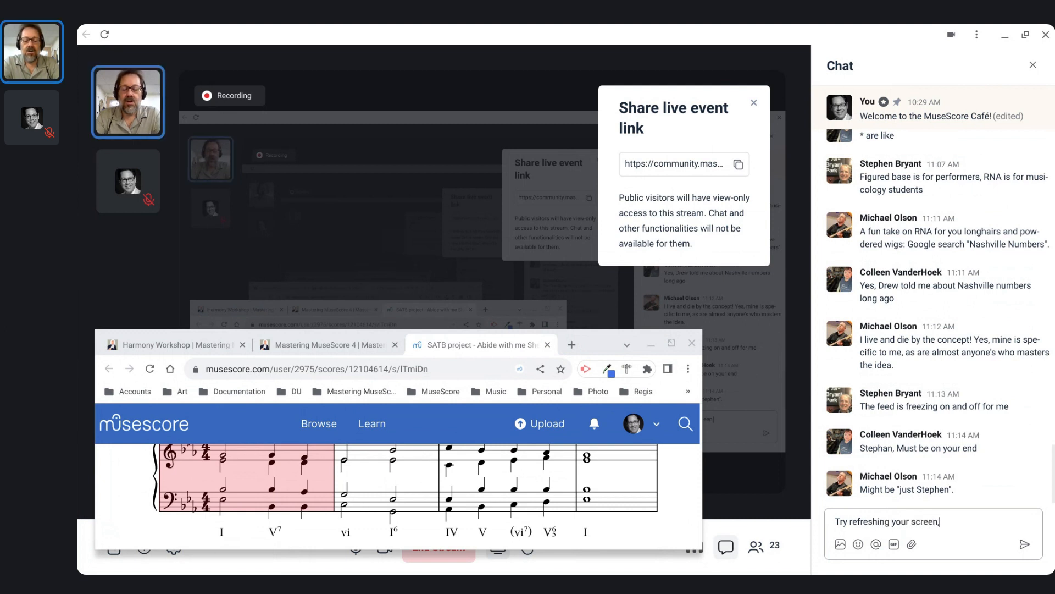
type(" or closi")
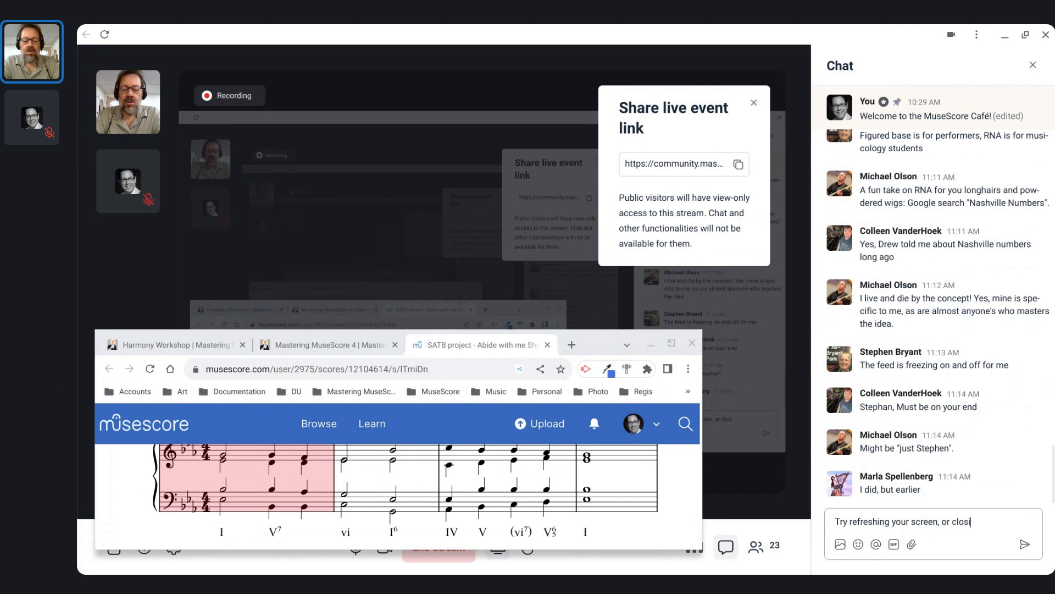
type("ng w")
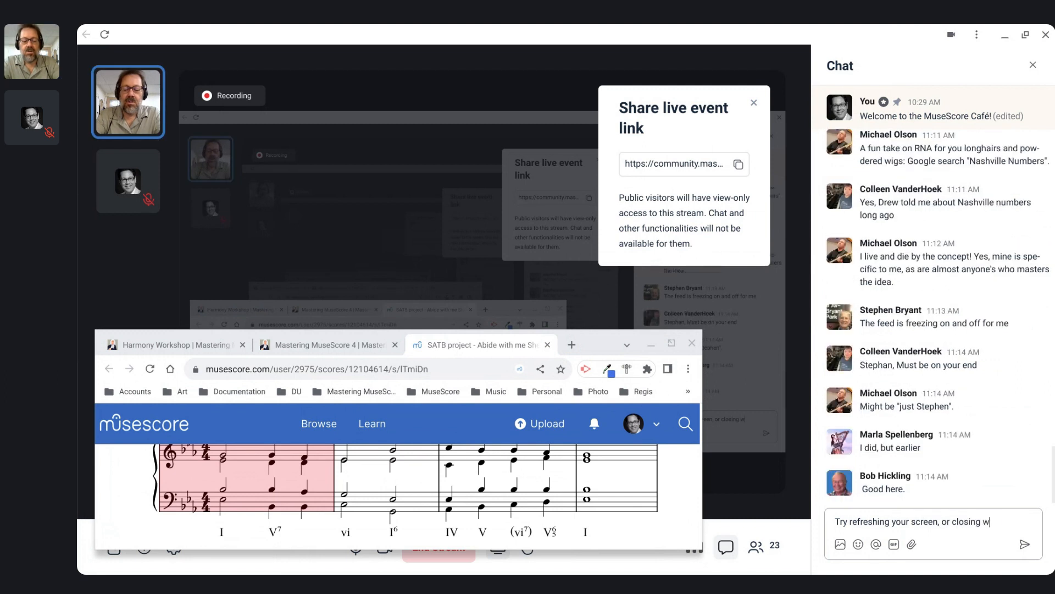
type("indow and coming back")
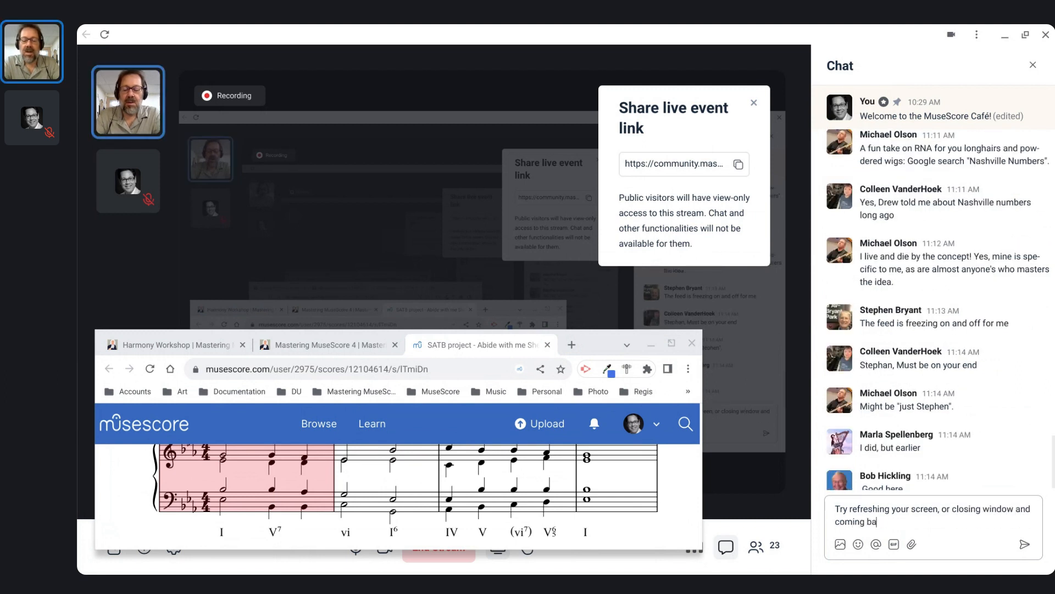
key("Return")
Switch back to MuseScore, show the second phrase in the reference score window and move that window lower to uncover measure 5.
key("alt+Tab")
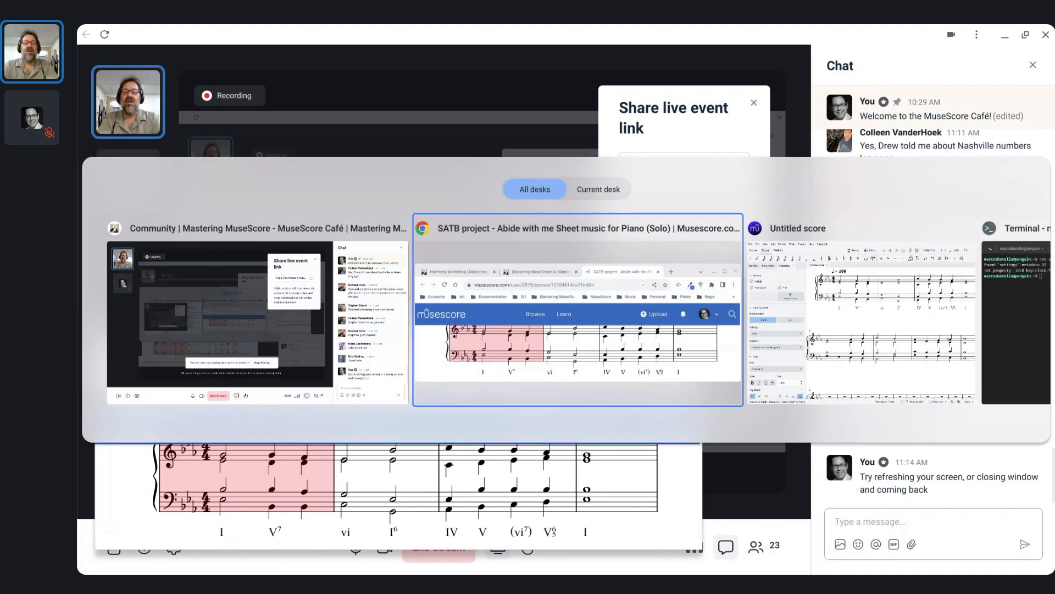
key("alt+Tab")
key("alt+Tab")
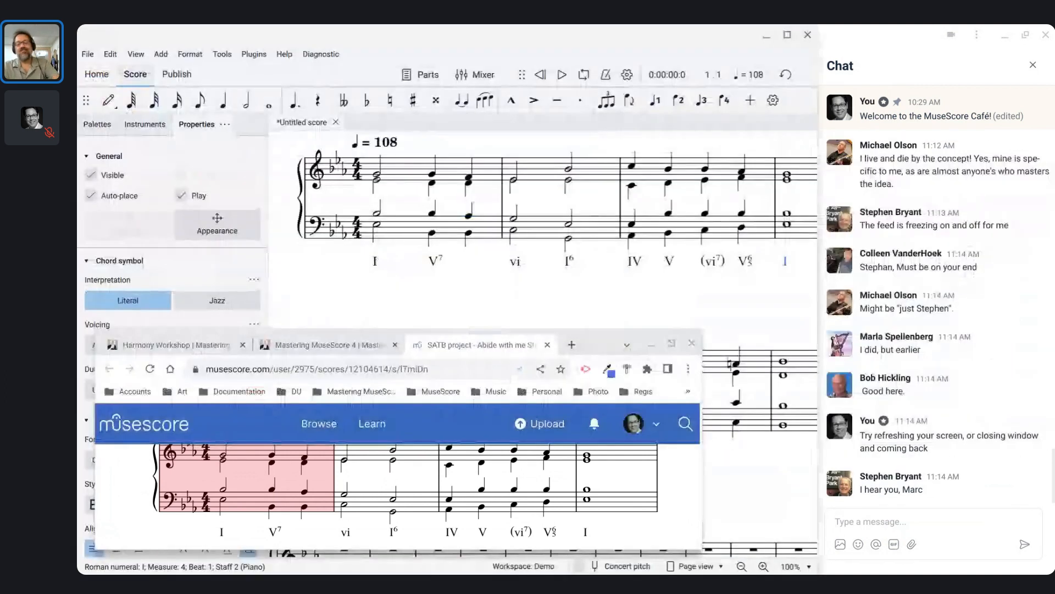
left_click(806, 496)
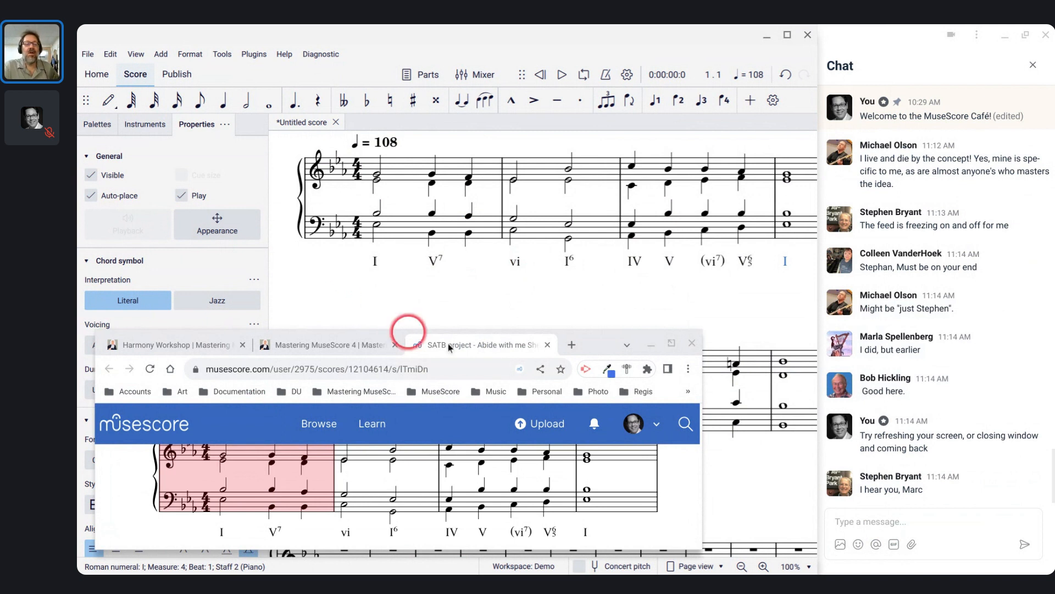
scroll(409, 494, "down", 5)
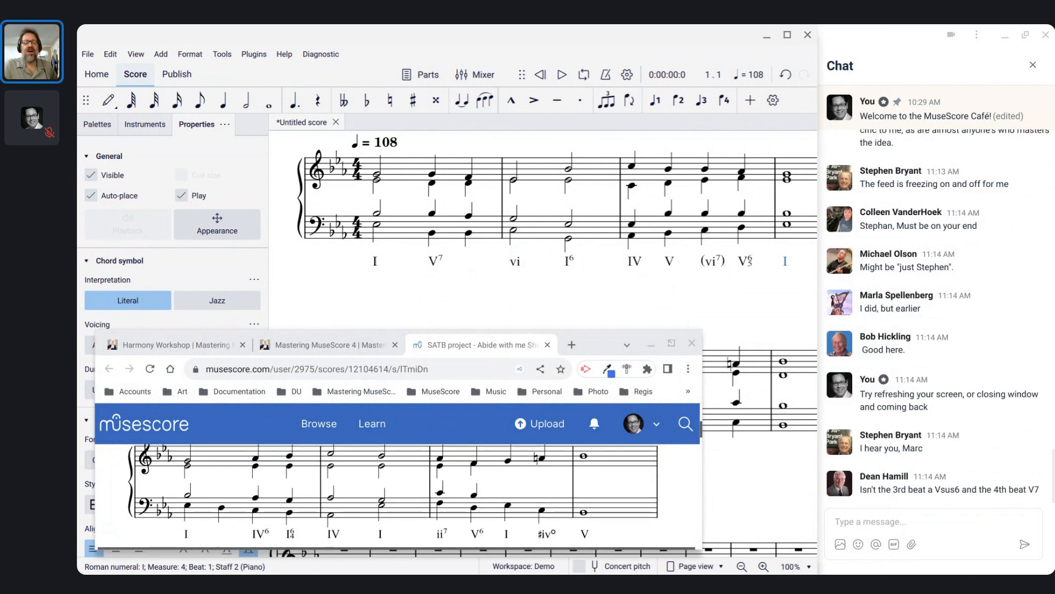
left_click(591, 346)
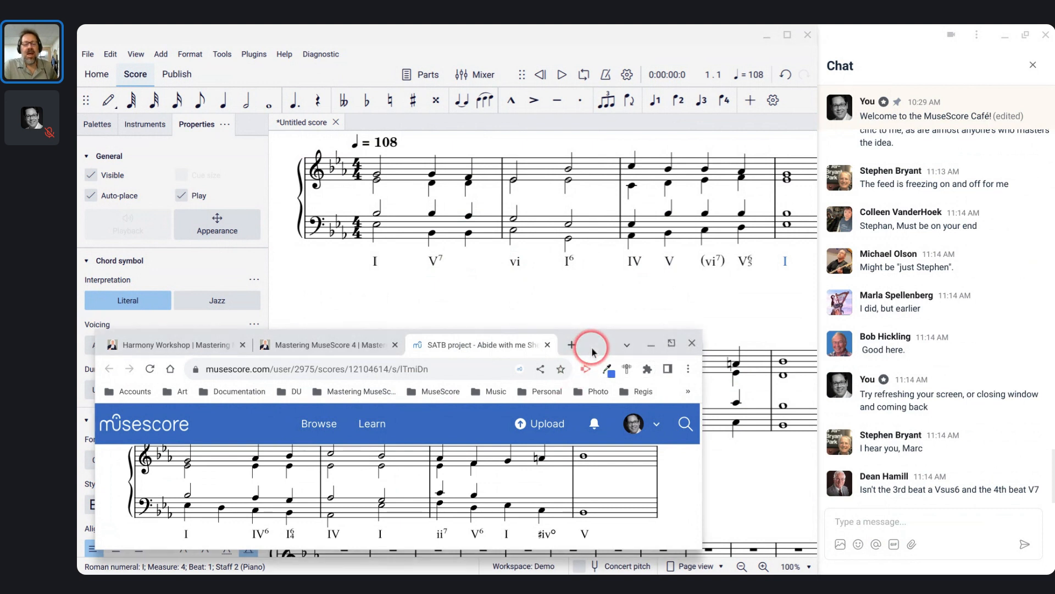
left_click_drag(592, 350, 603, 389)
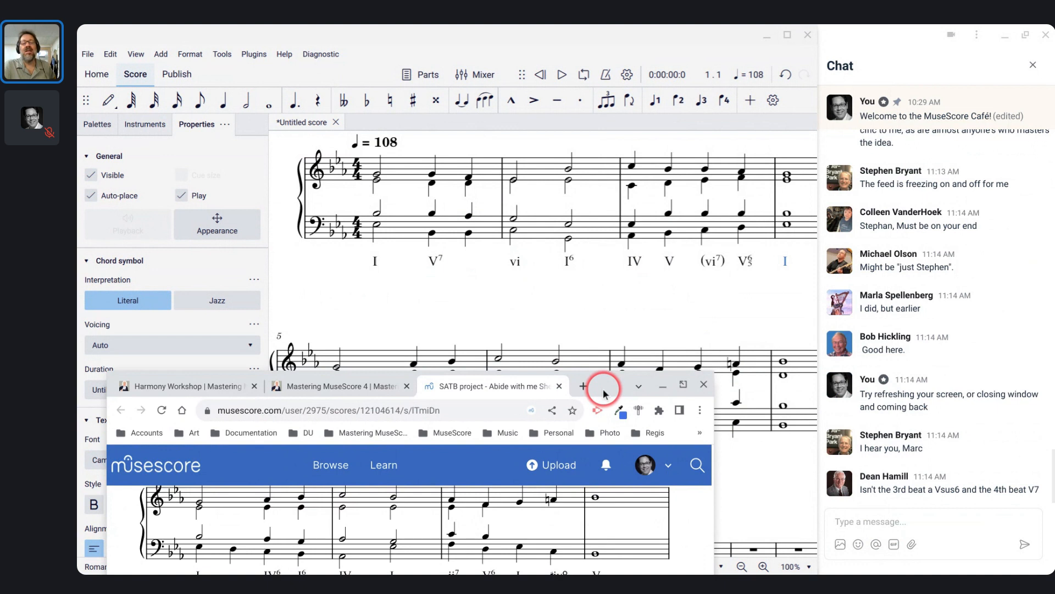
scroll(577, 280, "down", 3)
scroll(577, 285, "up", 2)
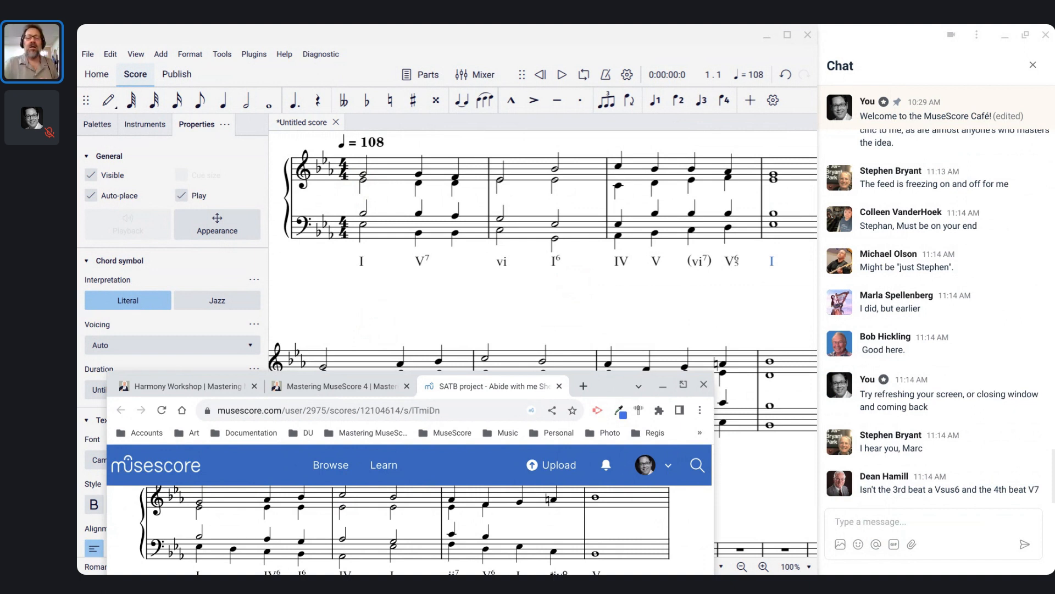
scroll(543, 297, "down", 3)
scroll(543, 296, "up", 3)
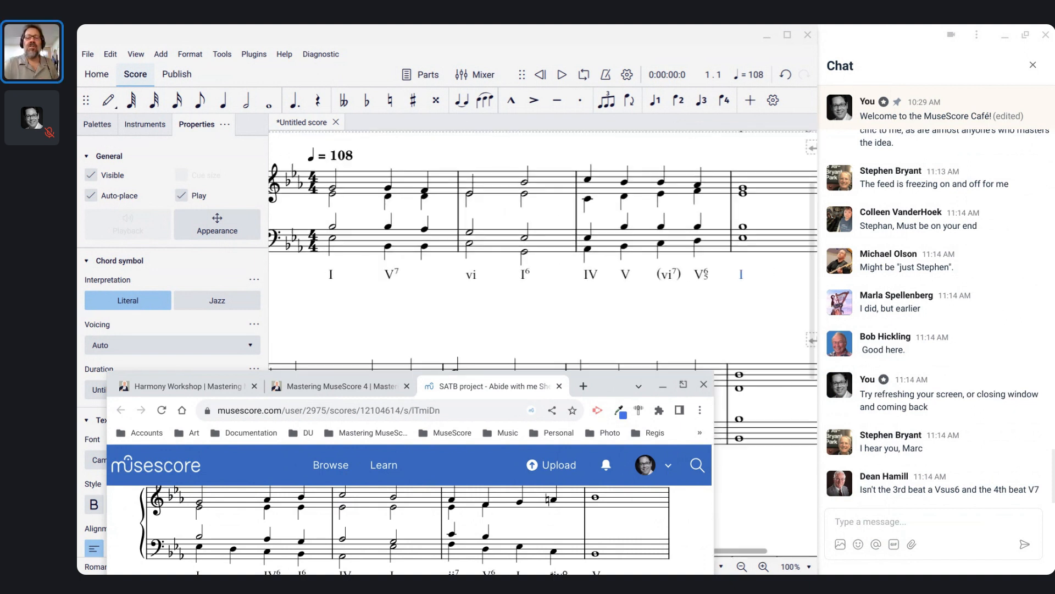
scroll(543, 297, "right", 1)
scroll(543, 297, "left", 1)
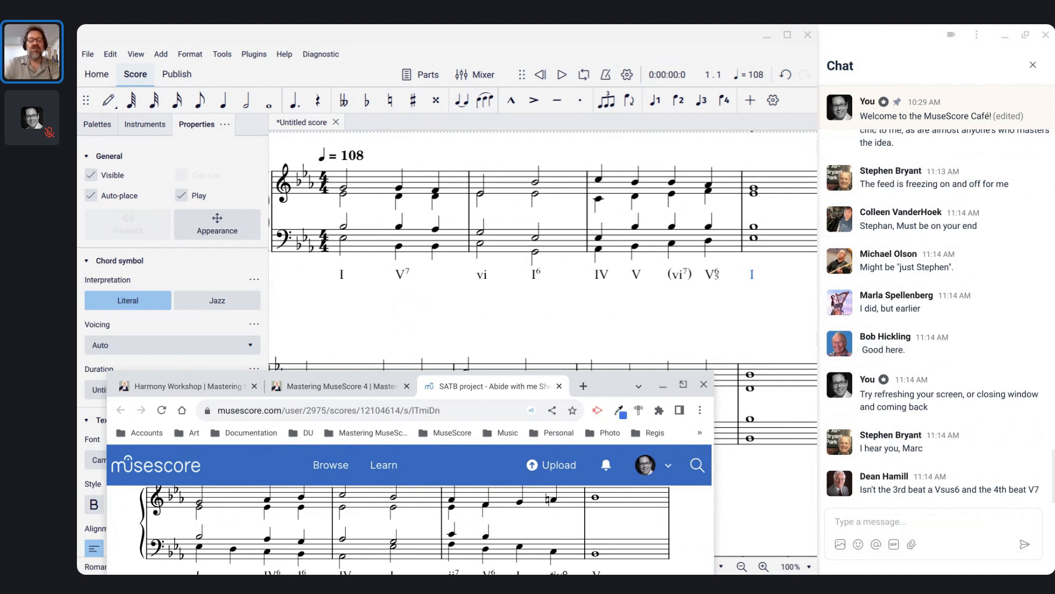
key("ctrl+s")
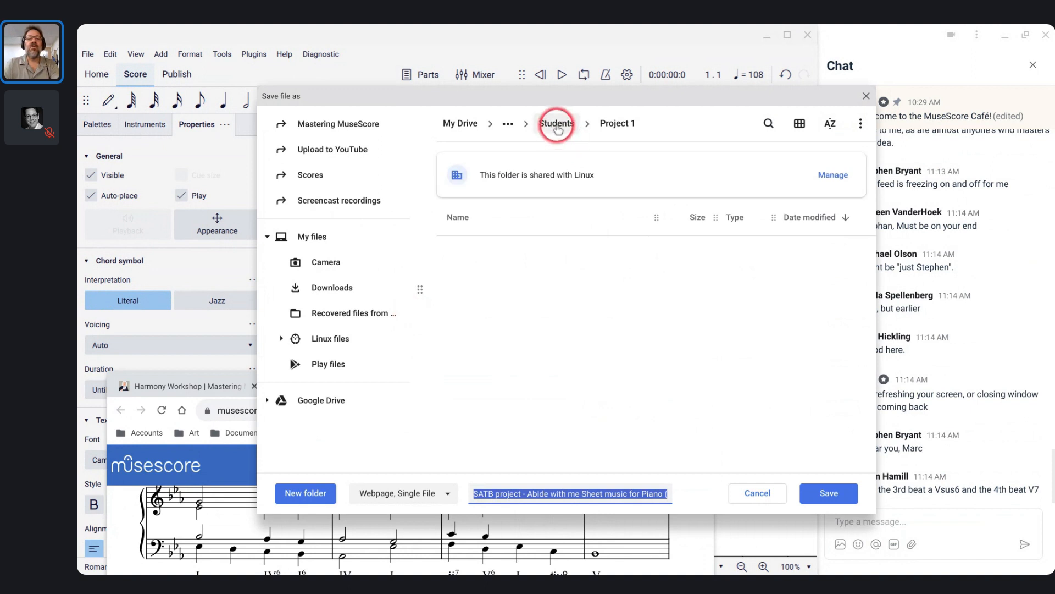
key("Home")
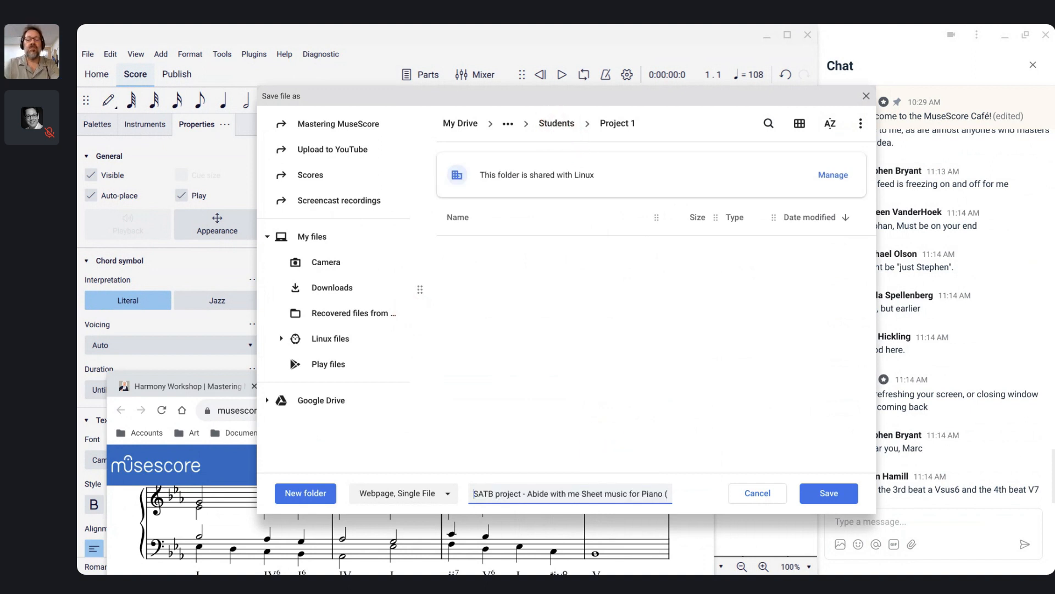
type("Marc")
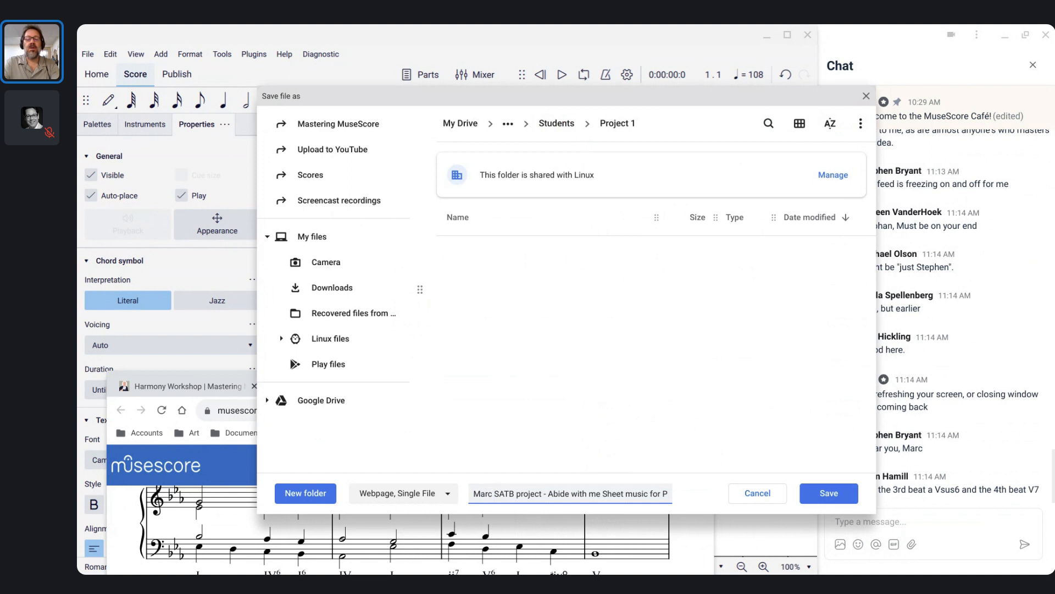
key("ctrl+a")
key("shift+Left")
key("shift+Left")
key("shift+Left")
key("shift+Left")
key("shift+Left")
key("shift+Left")
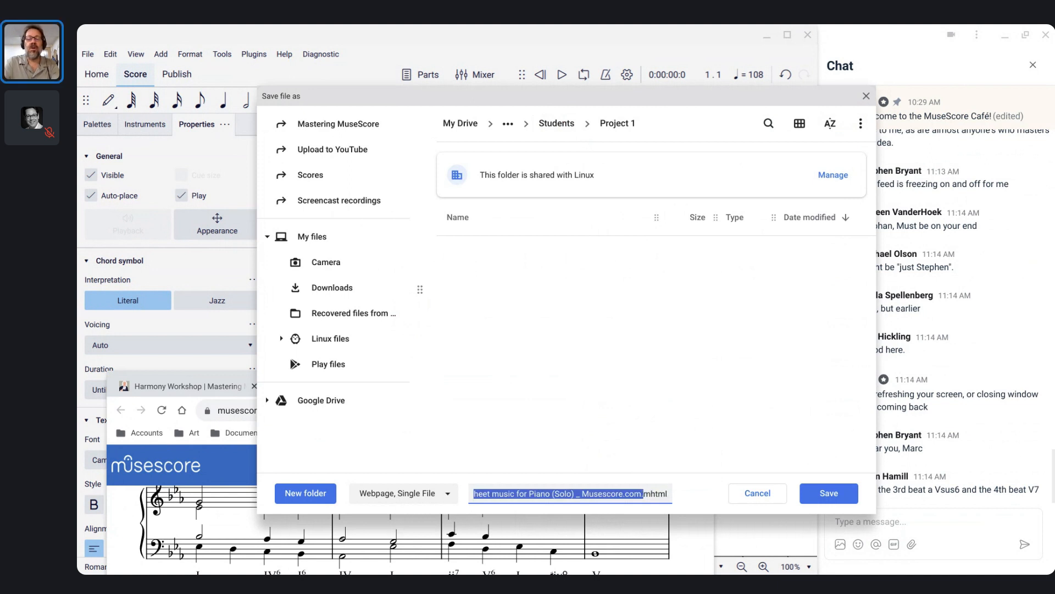
key("Escape")
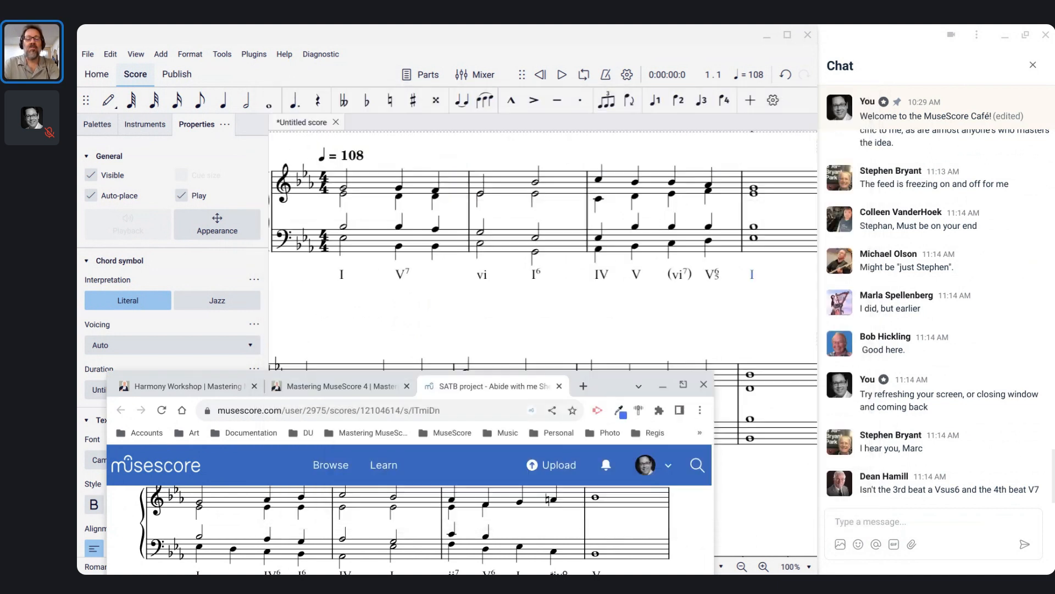
Start saving the untitled score, enter the author's first name as the file name, and open the Community folder as the destination.
left_click(469, 43)
key("ctrl+s")
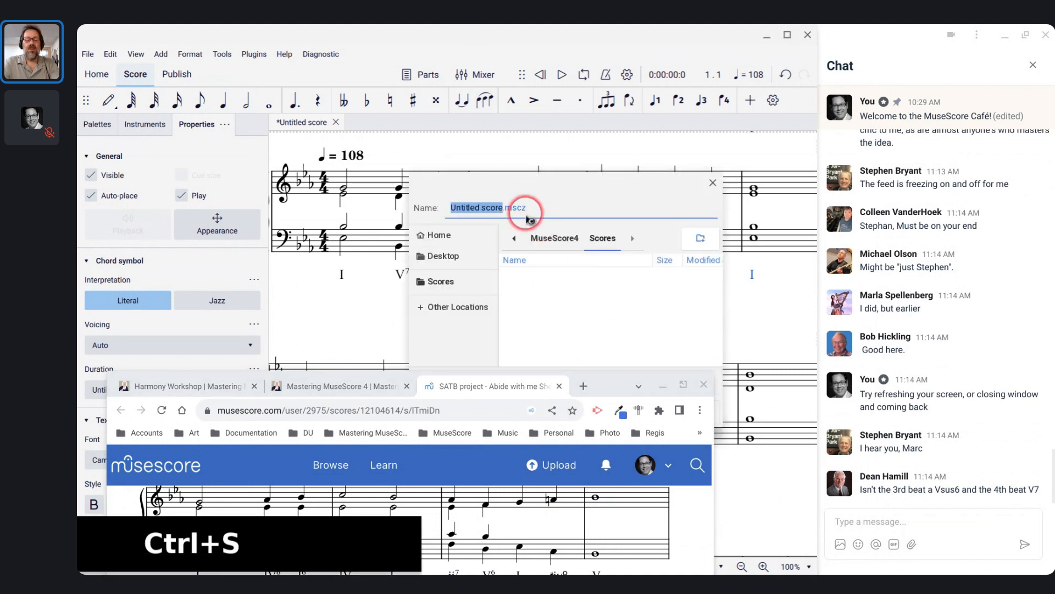
type("Marc")
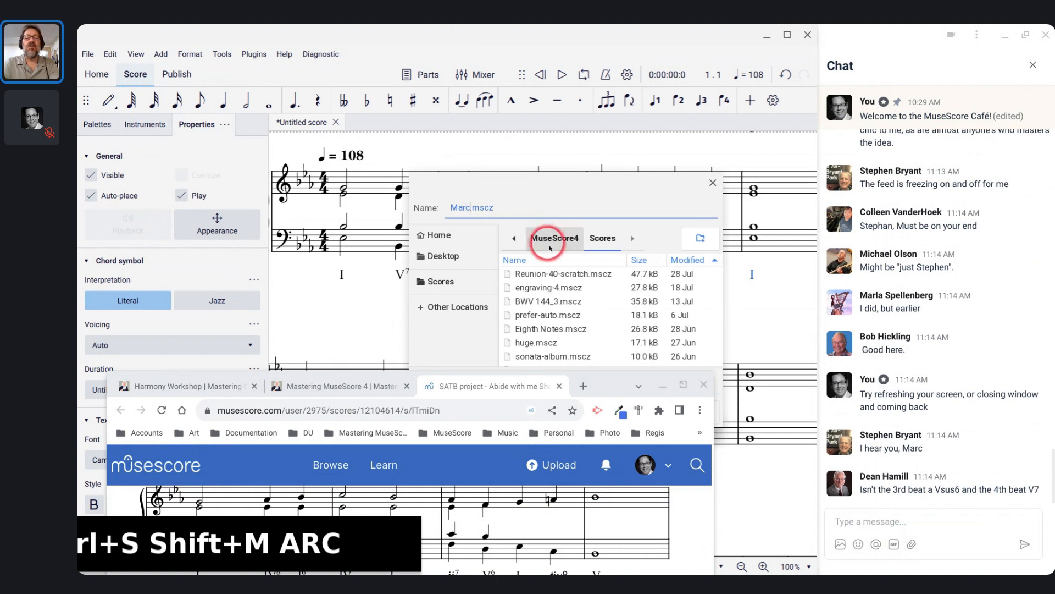
scroll(583, 292, "down", 10)
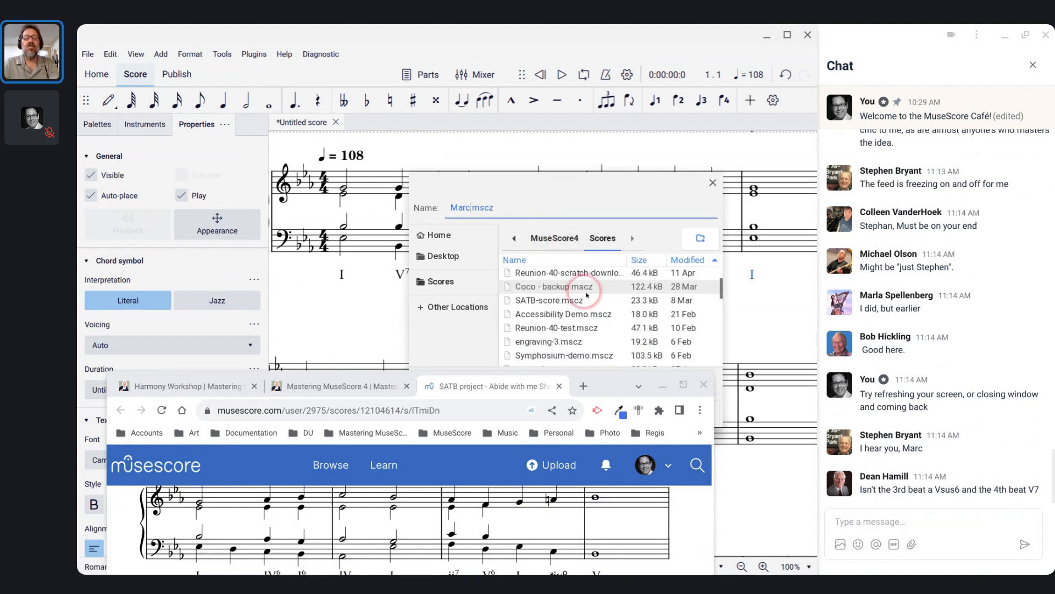
scroll(587, 295, "down", 5)
scroll(583, 289, "down", 15)
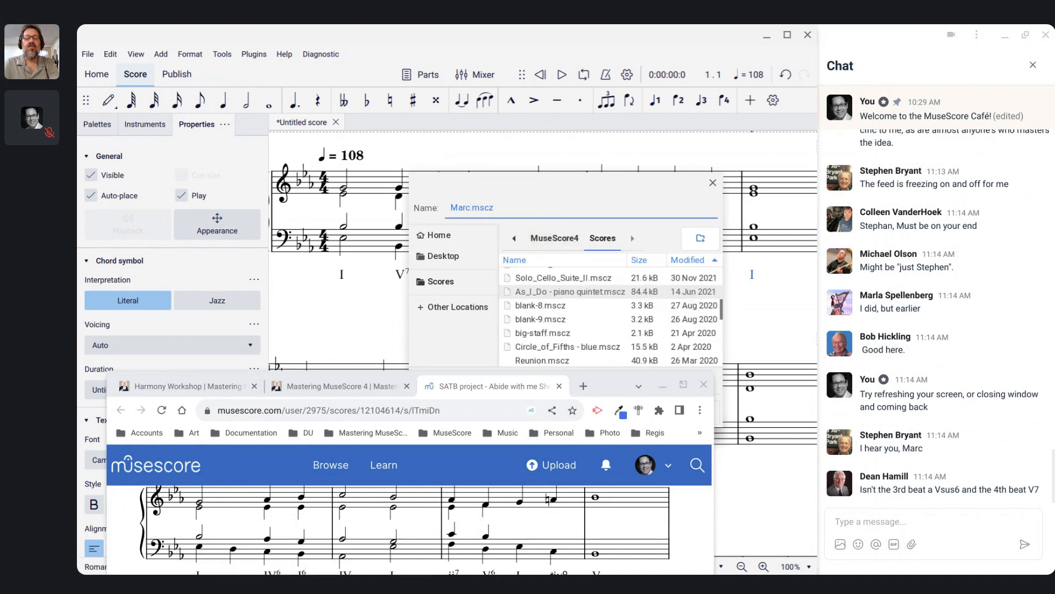
scroll(583, 289, "up", 20)
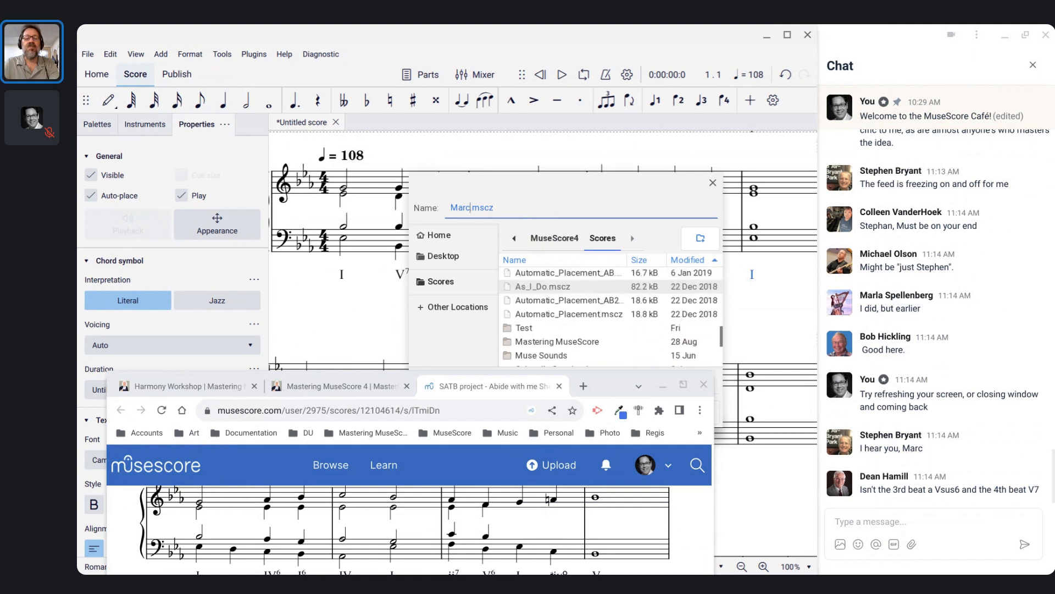
double_click(571, 288)
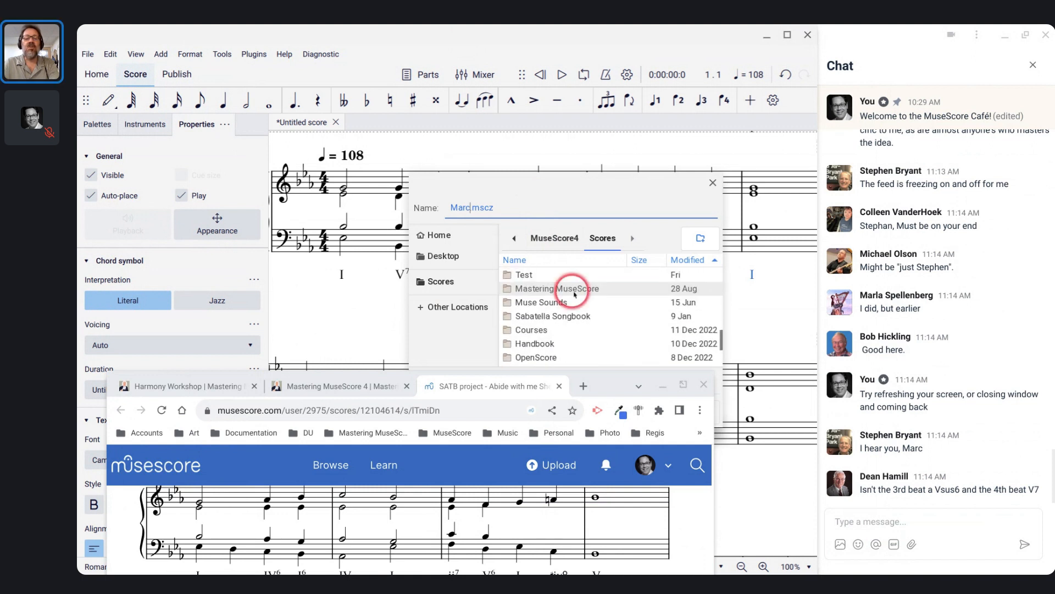
left_click(547, 281)
double_click(535, 275)
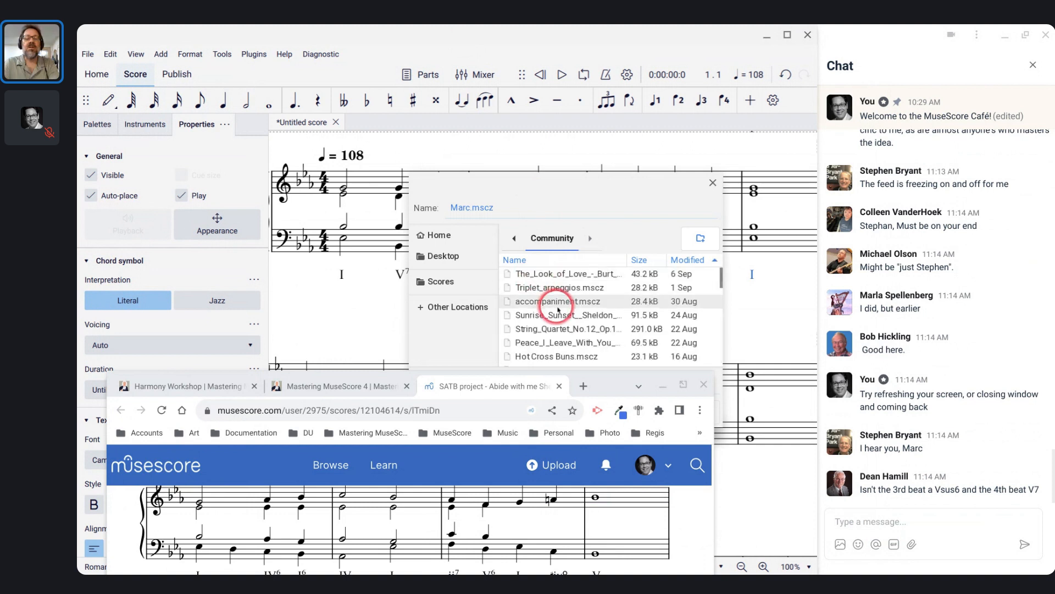
Save the score in the Project 1 folder inside Harmony > Students.
scroll(550, 297, "down", 10)
scroll(558, 310, "down", 5)
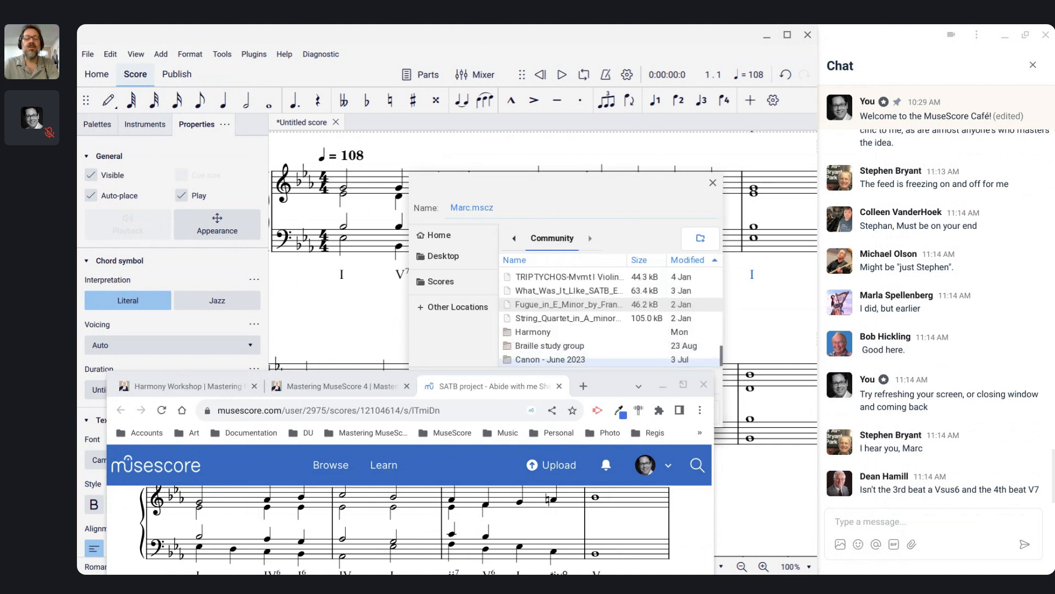
left_click(535, 336)
double_click(535, 335)
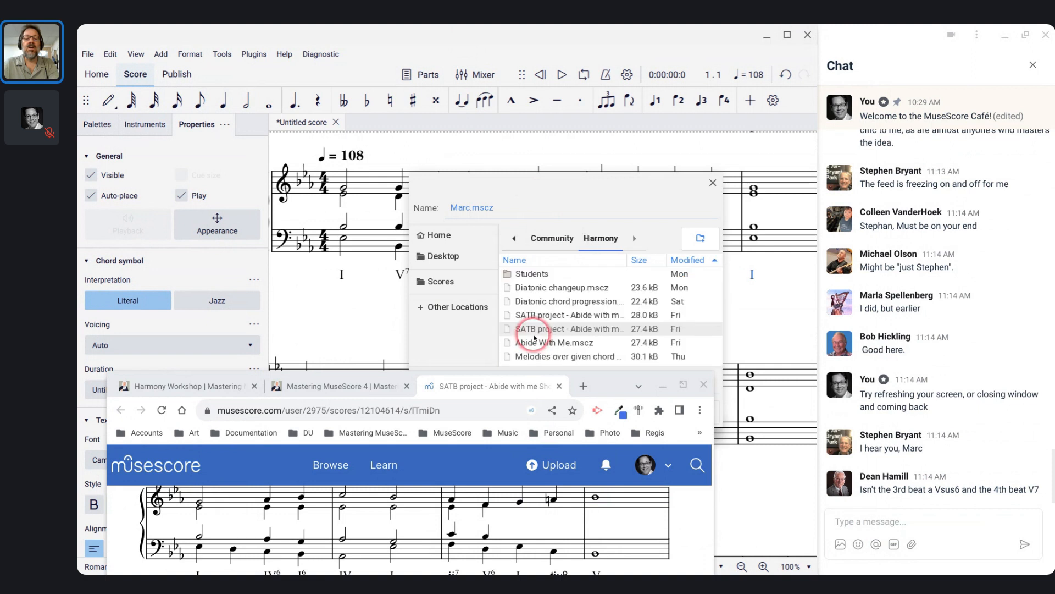
left_click(526, 275)
double_click(526, 275)
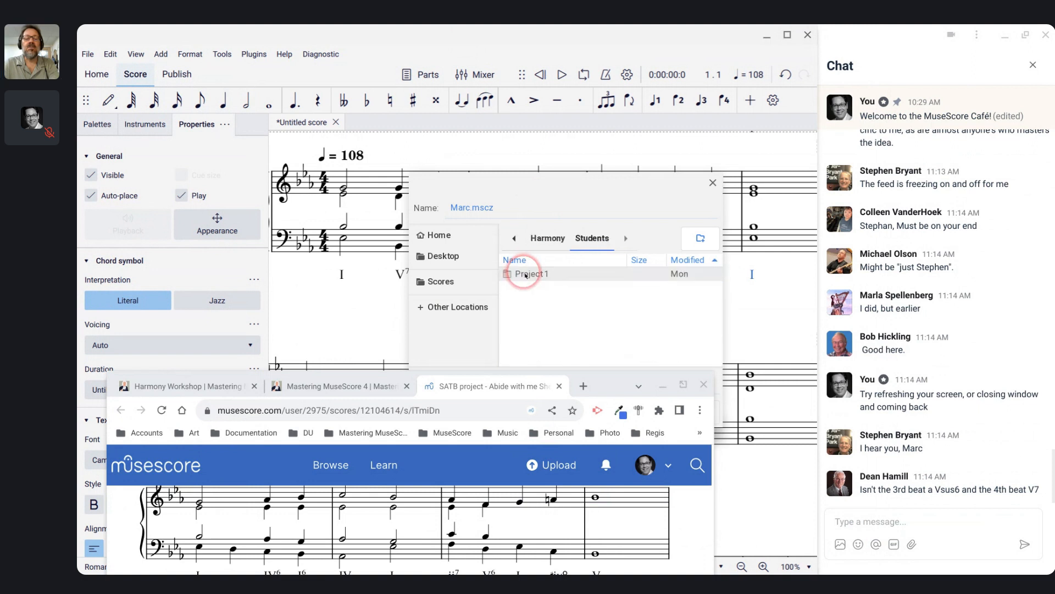
double_click(528, 273)
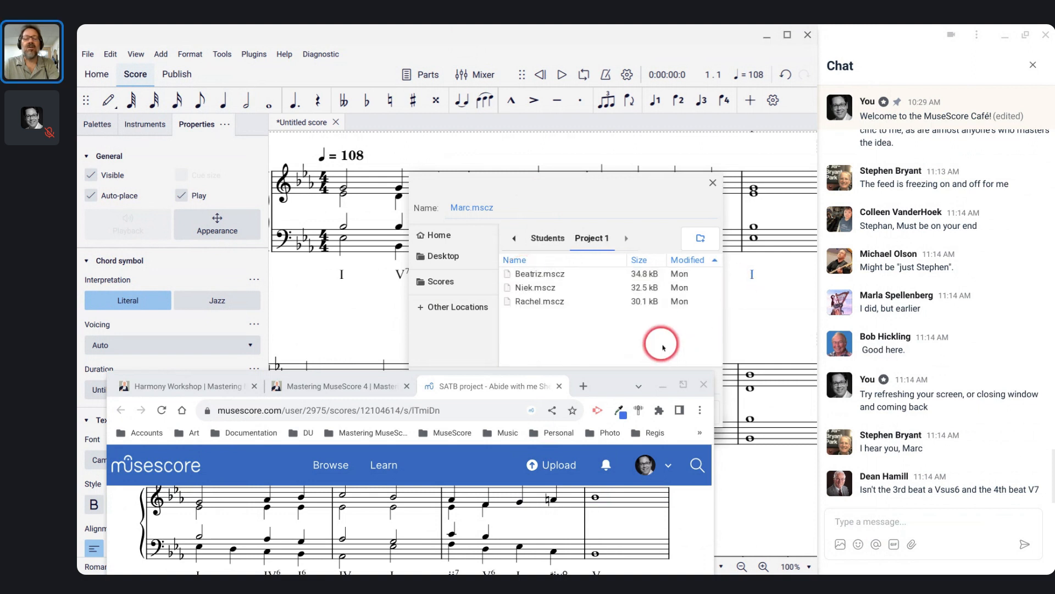
key("Return")
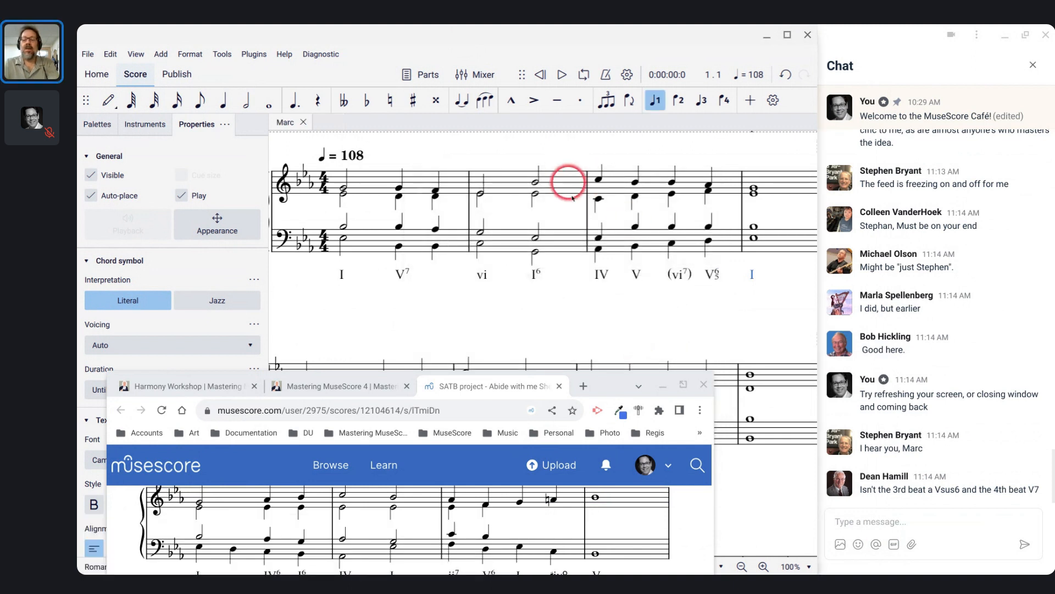
Select beat 3 of measure 3 across both staves, and show the piano keyboard in place of the reference window.
scroll(750, 368, "right", 2)
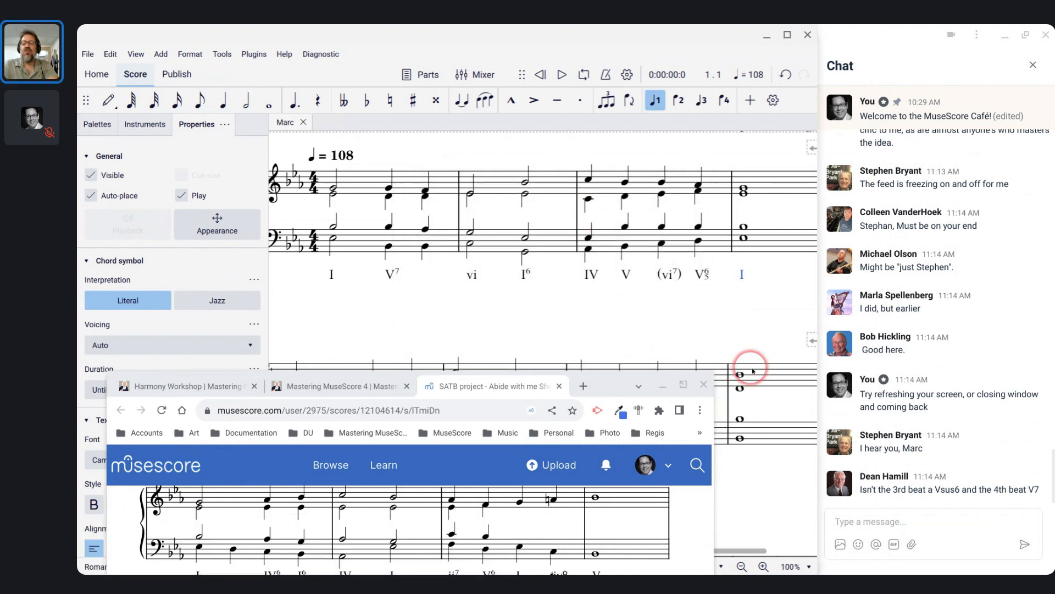
scroll(753, 371, "down", 1)
scroll(753, 371, "up", 2)
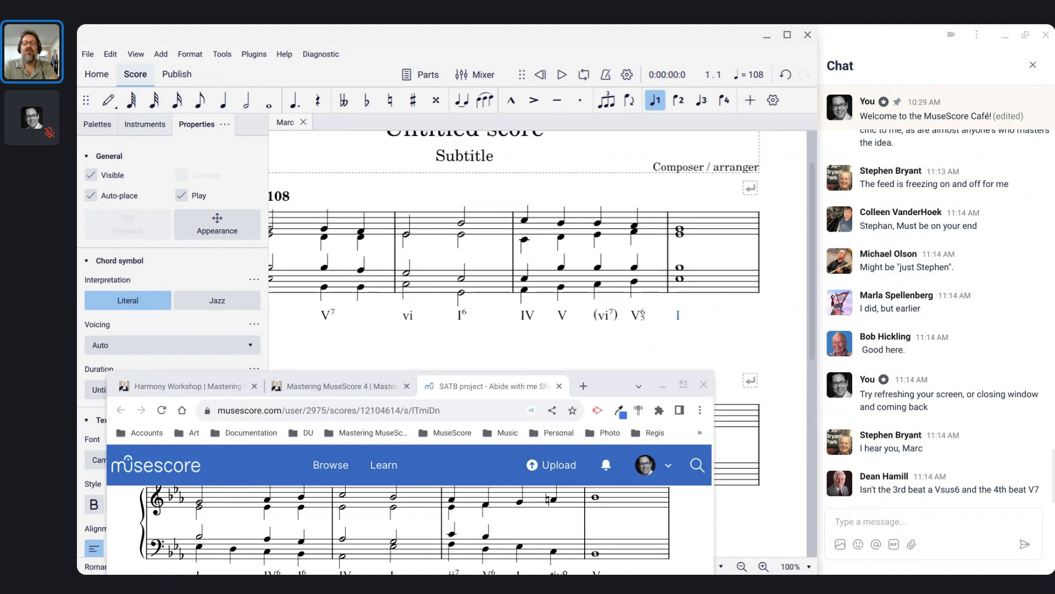
left_click(598, 222)
key("shift+Right")
key("shift+Left")
key("shift+Down")
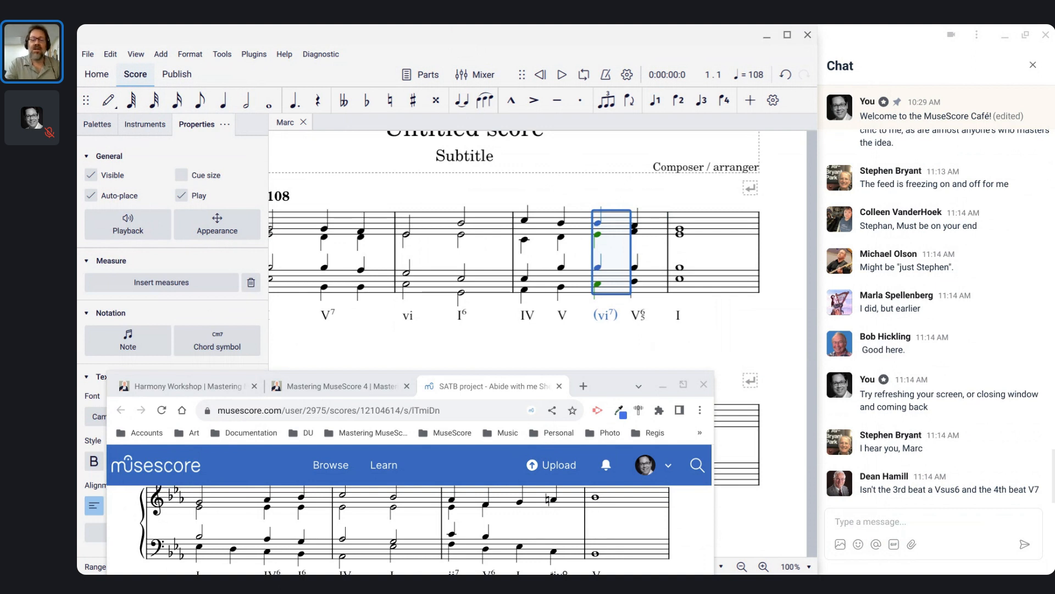
left_click(663, 386)
key("p")
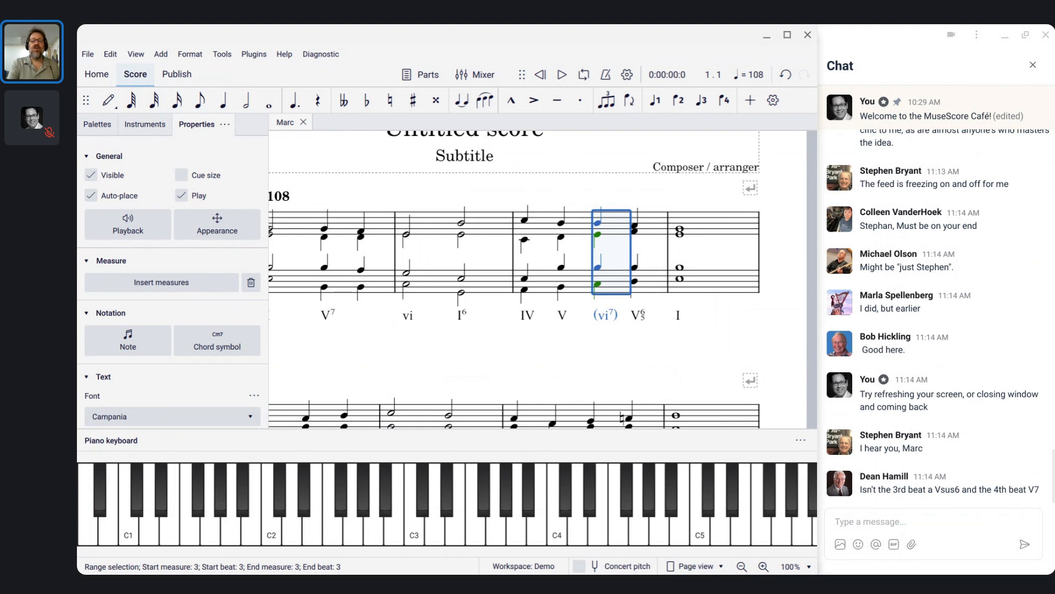
Examine the notes on beats 1, 2 and 3 of measure 3 on the piano keyboard, selecting both staves for the full chords.
key("Left")
key("Left")
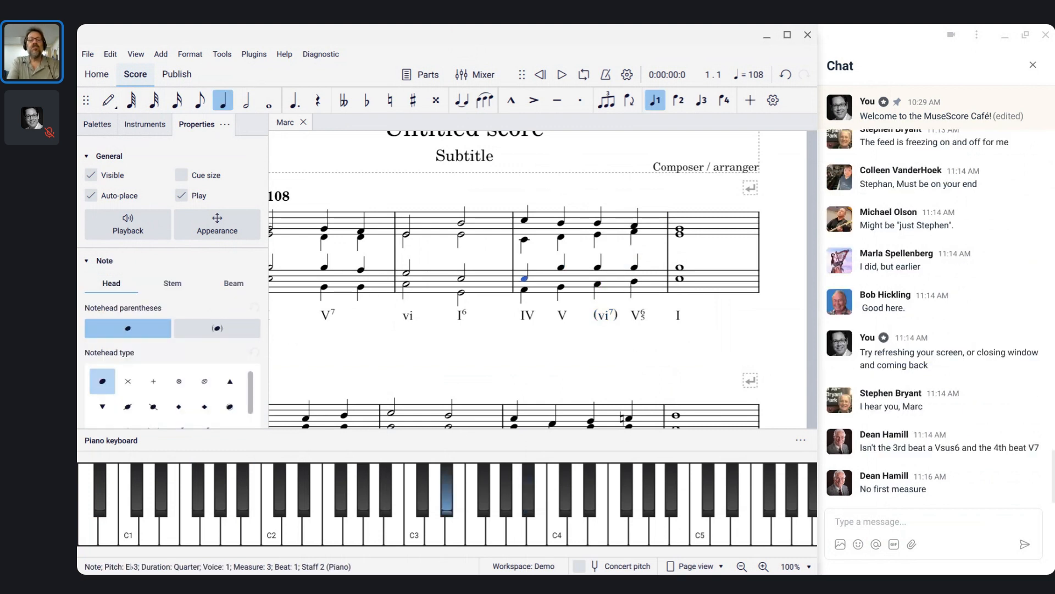
left_click(524, 220, "shift")
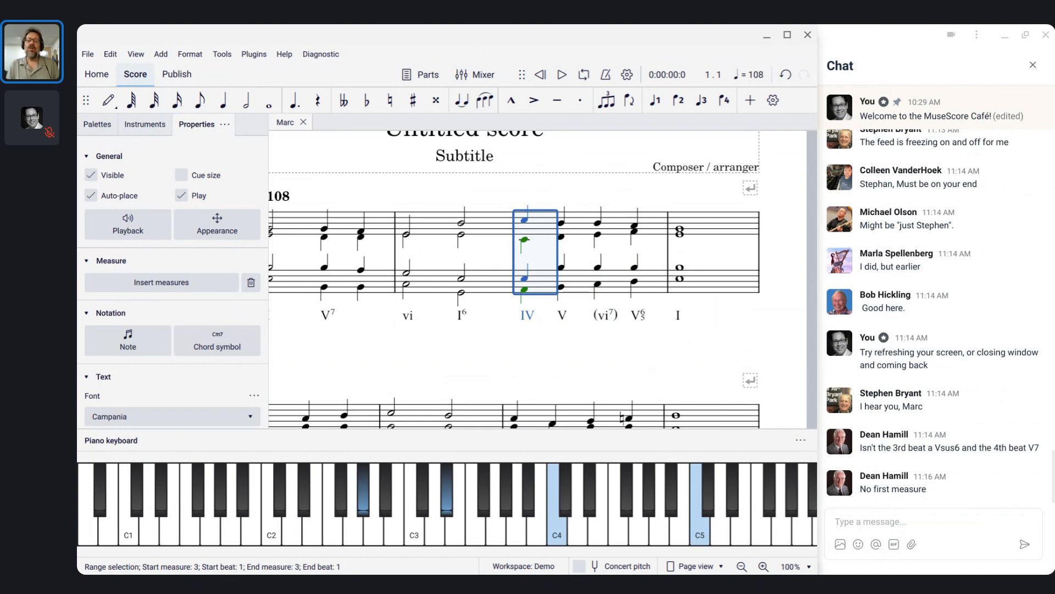
left_click(562, 224)
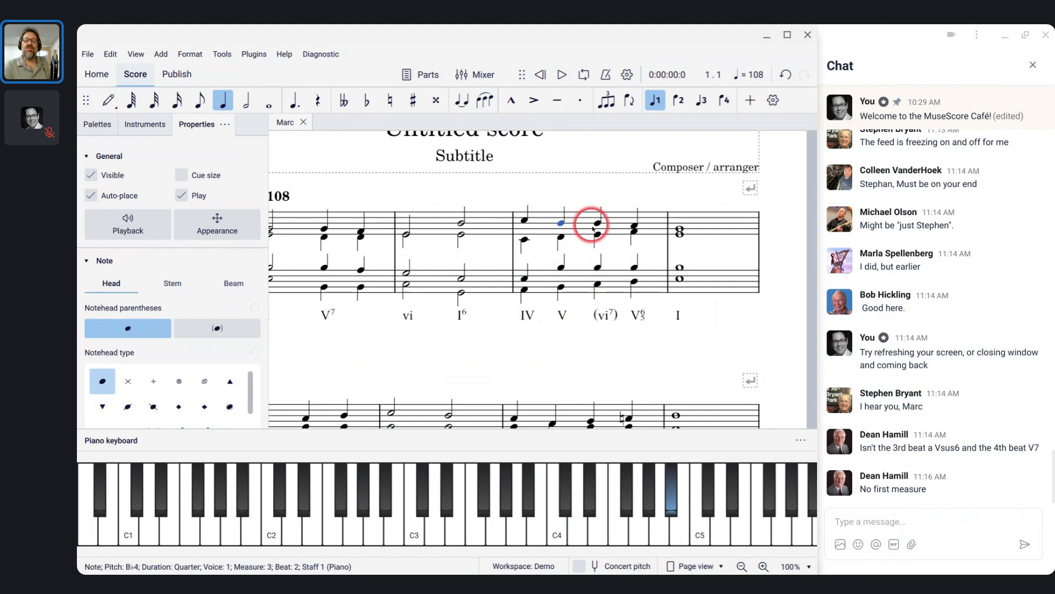
left_click(598, 224)
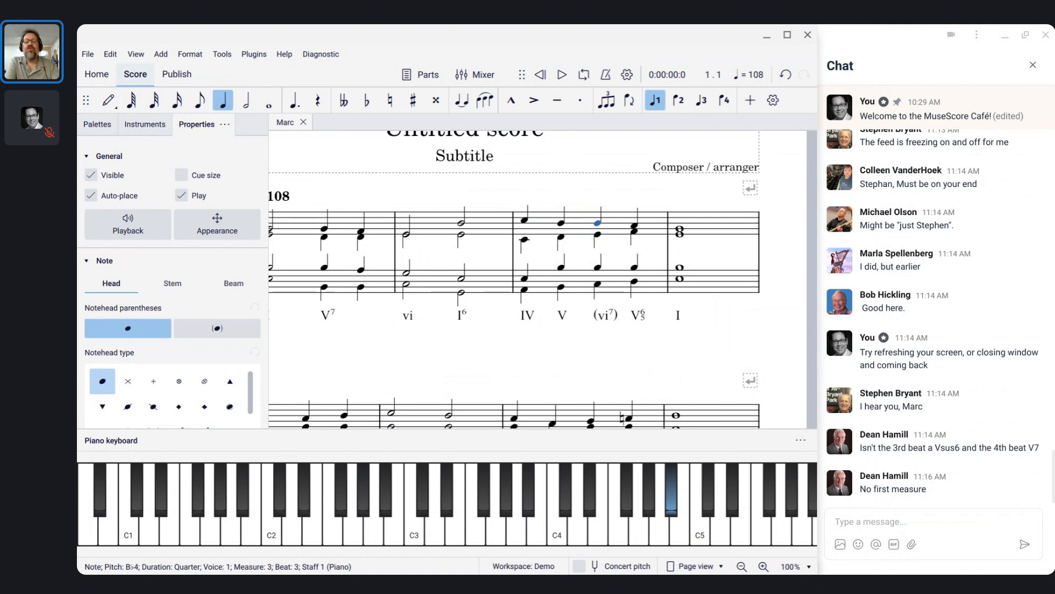
key("shift+Down")
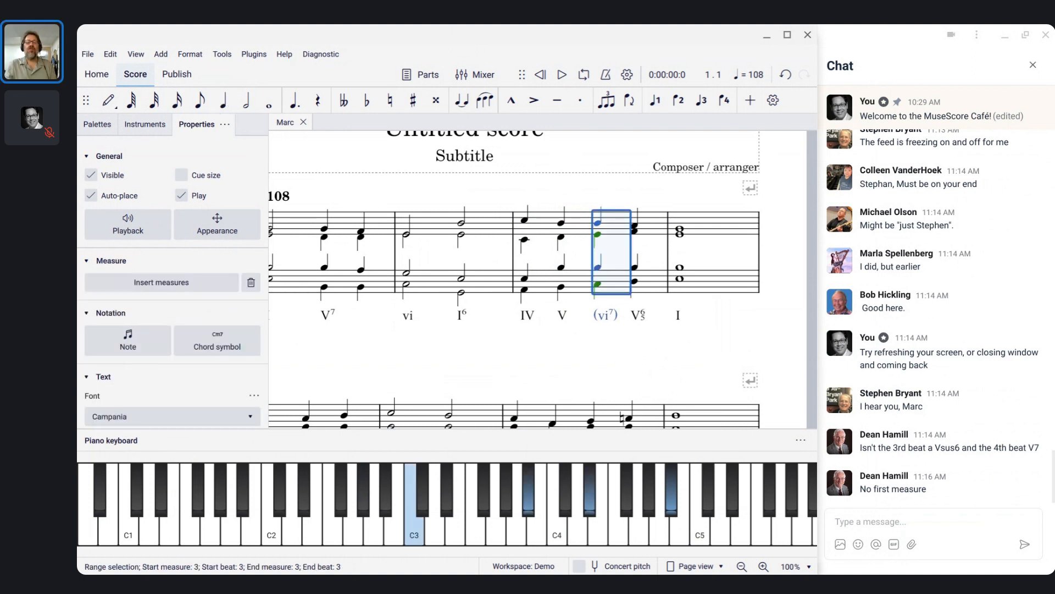
Change the Roman numeral on beat 3 of measure 1 to V6-5.
scroll(537, 280, "left", 1)
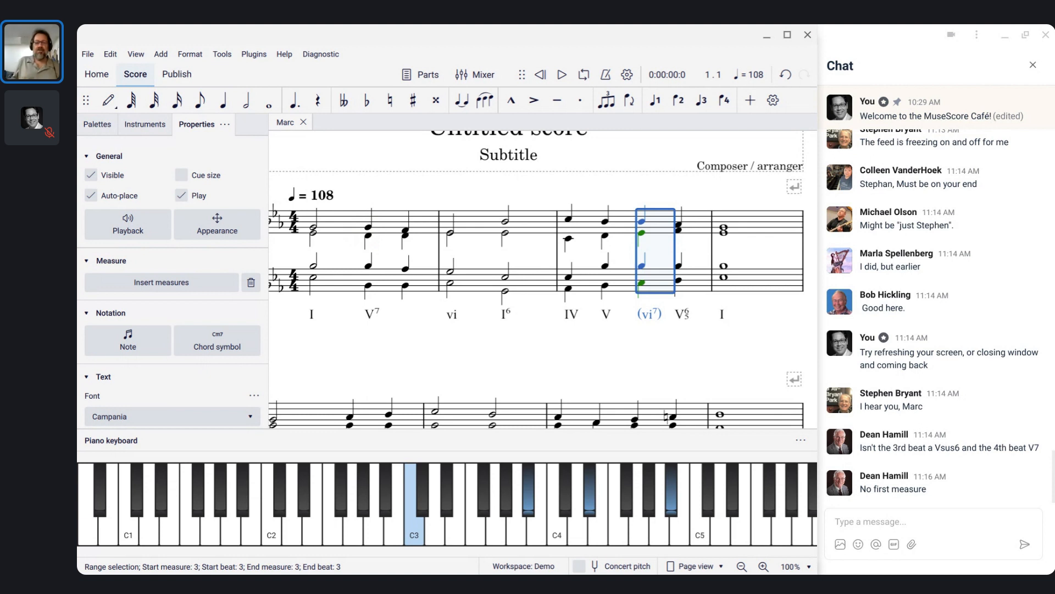
scroll(542, 279, "left", 1)
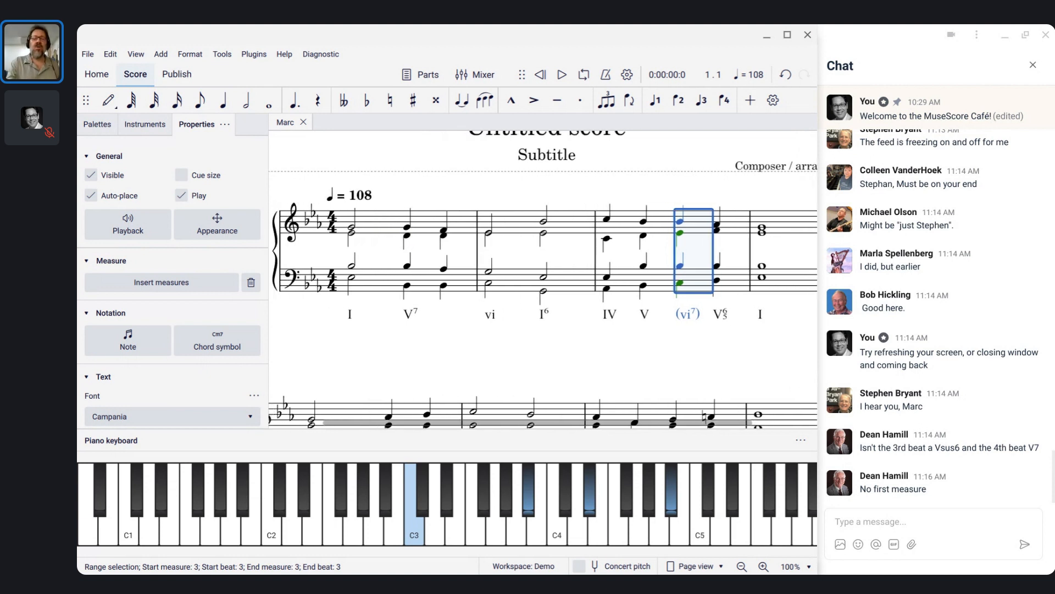
left_click(371, 223)
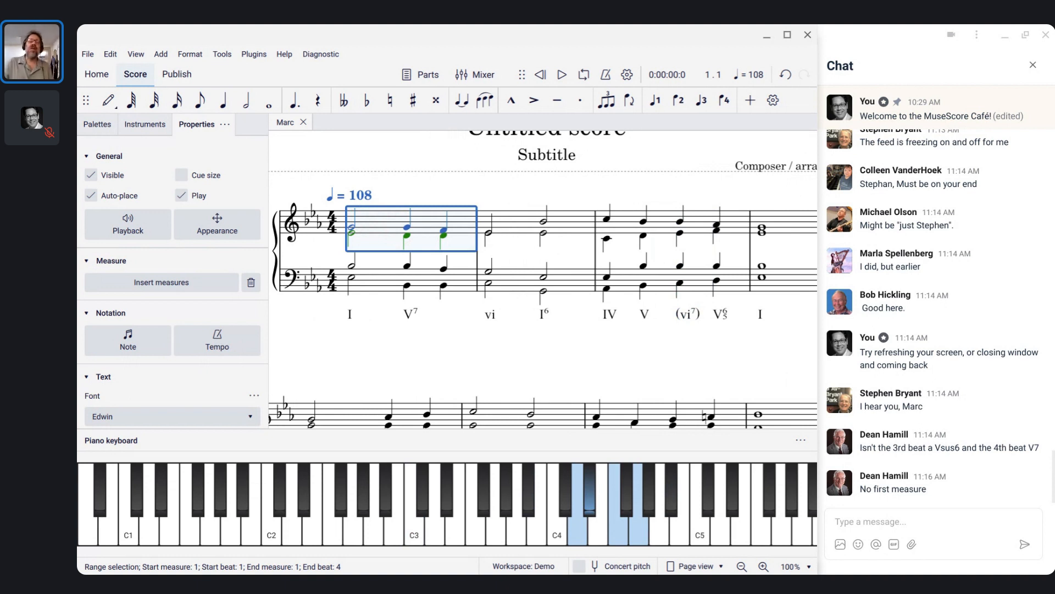
double_click(416, 314)
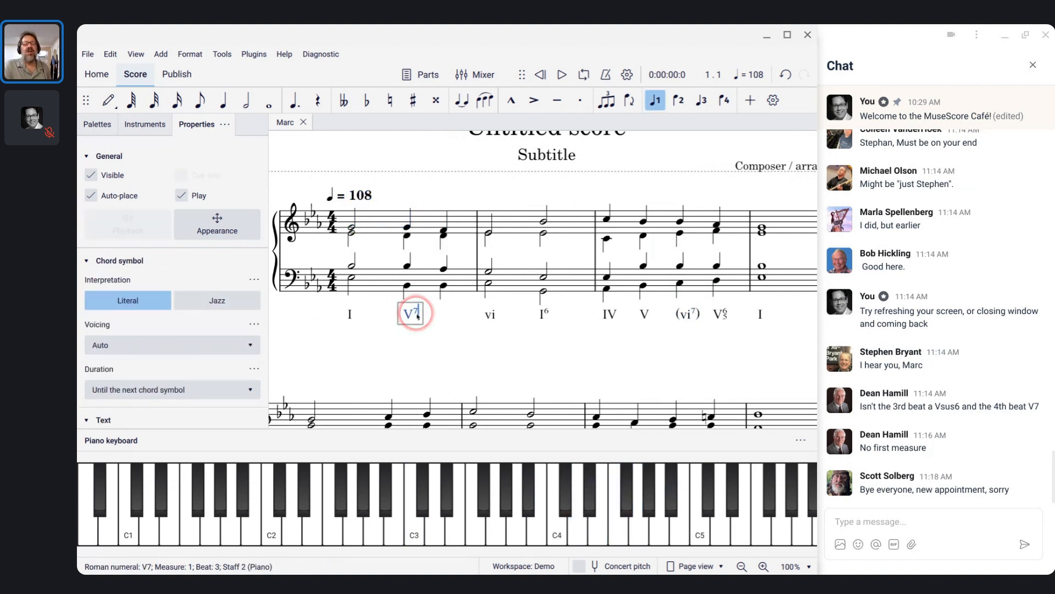
key("BackSpace")
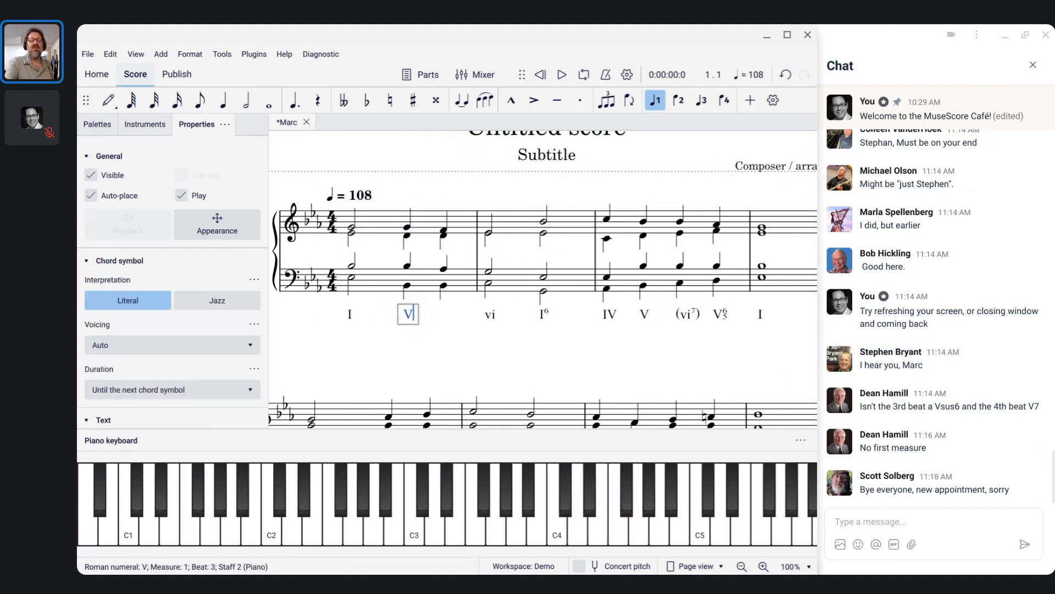
type("6-")
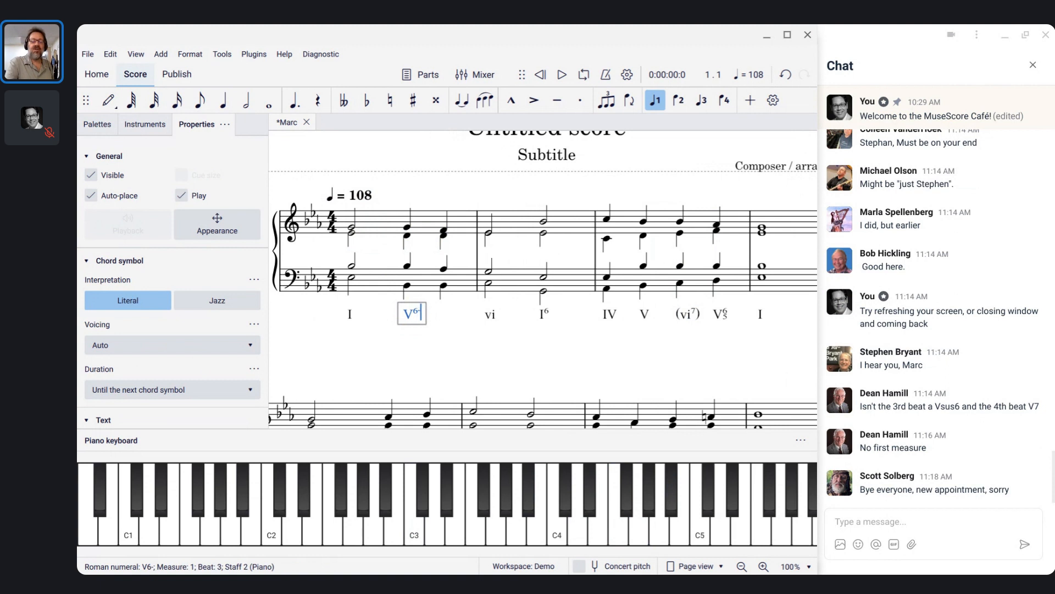
type("5")
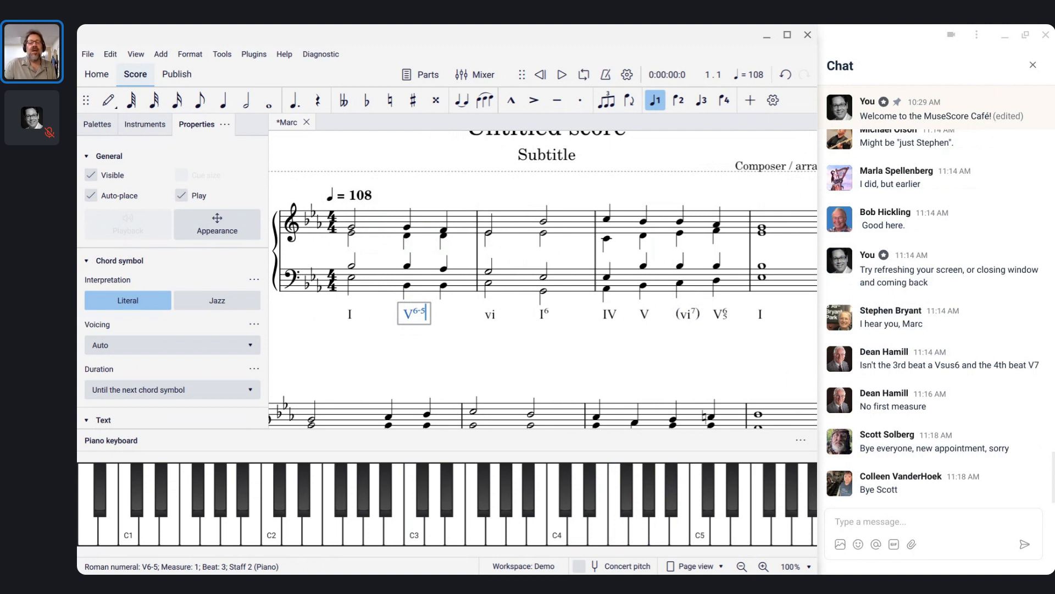
key("BackSpace")
key("BackSpace")
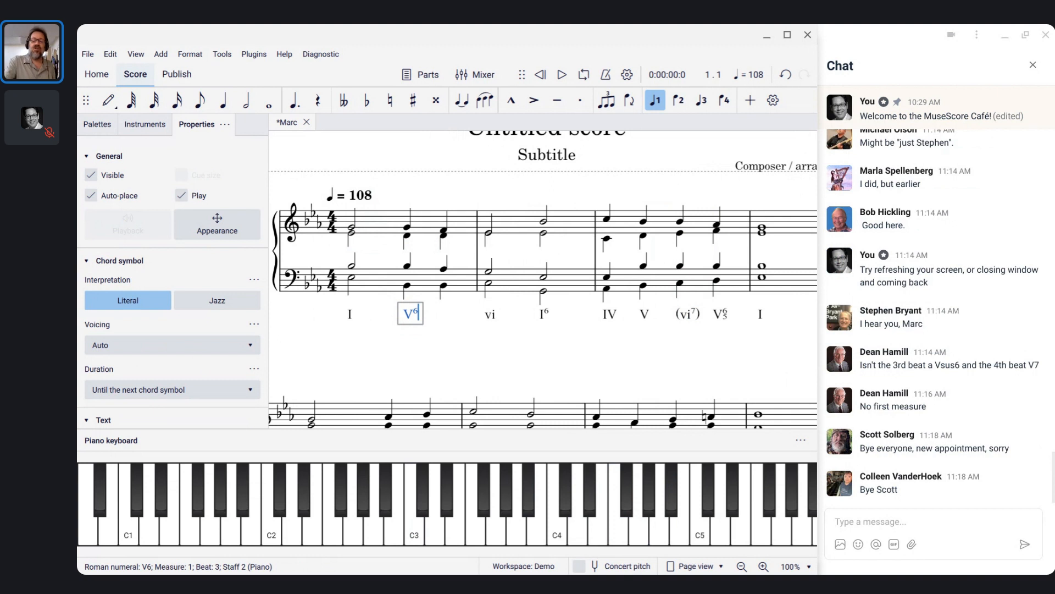
type("-5")
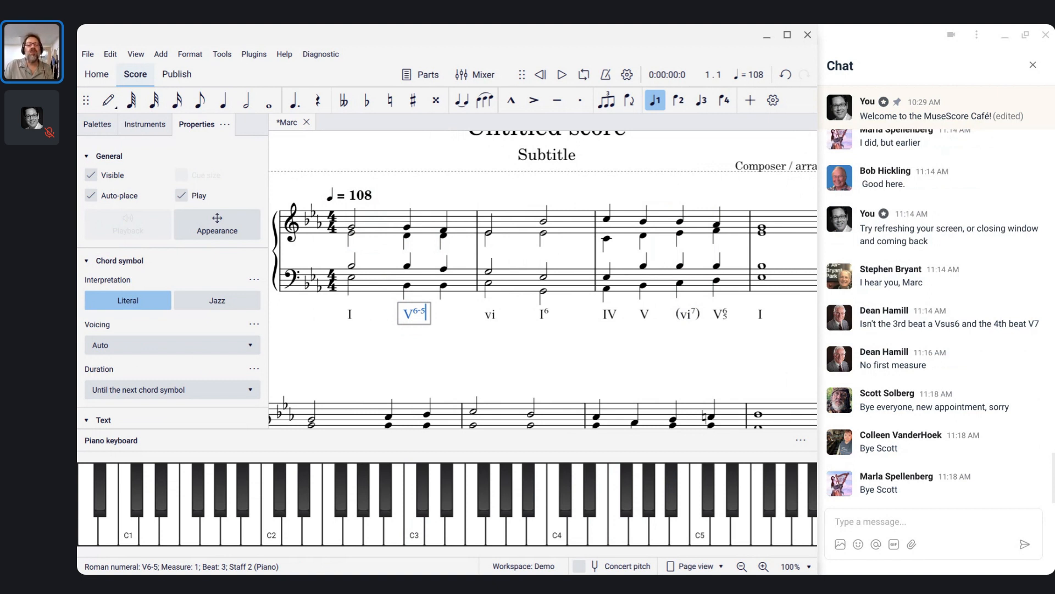
Add the Roman numeral V7 on beat 4 of measure 1.
key("space")
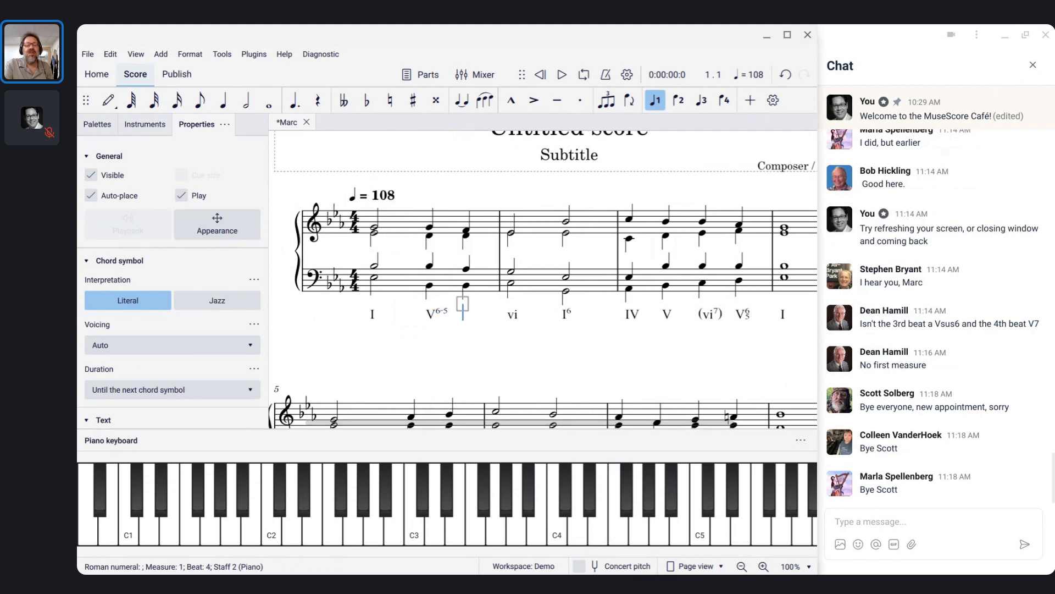
type("V7")
key("Escape")
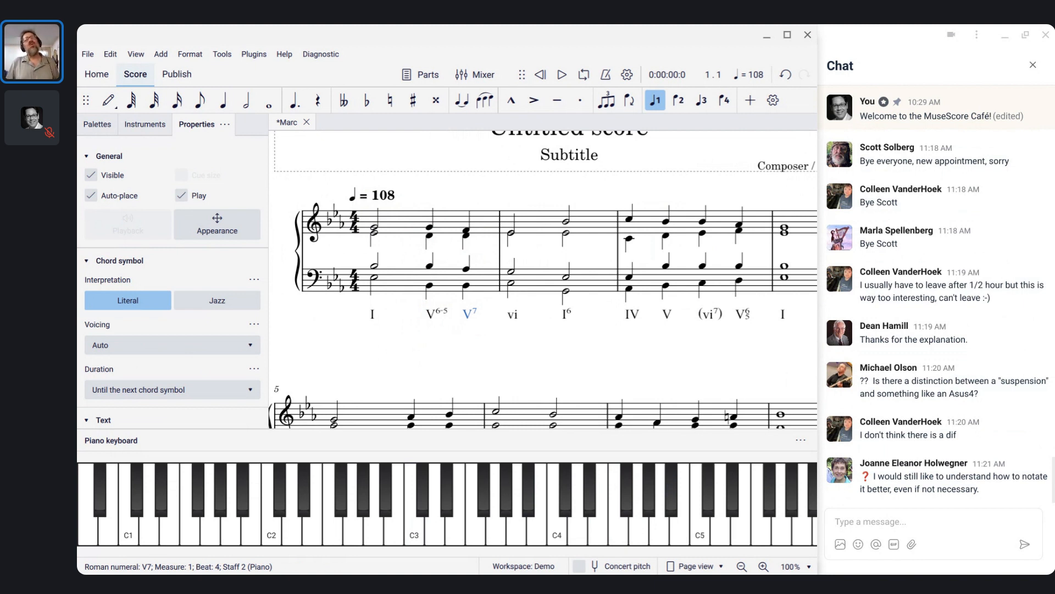
Delete the Roman numerals on beats 3 and 4 of measure 1.
double_click(440, 317)
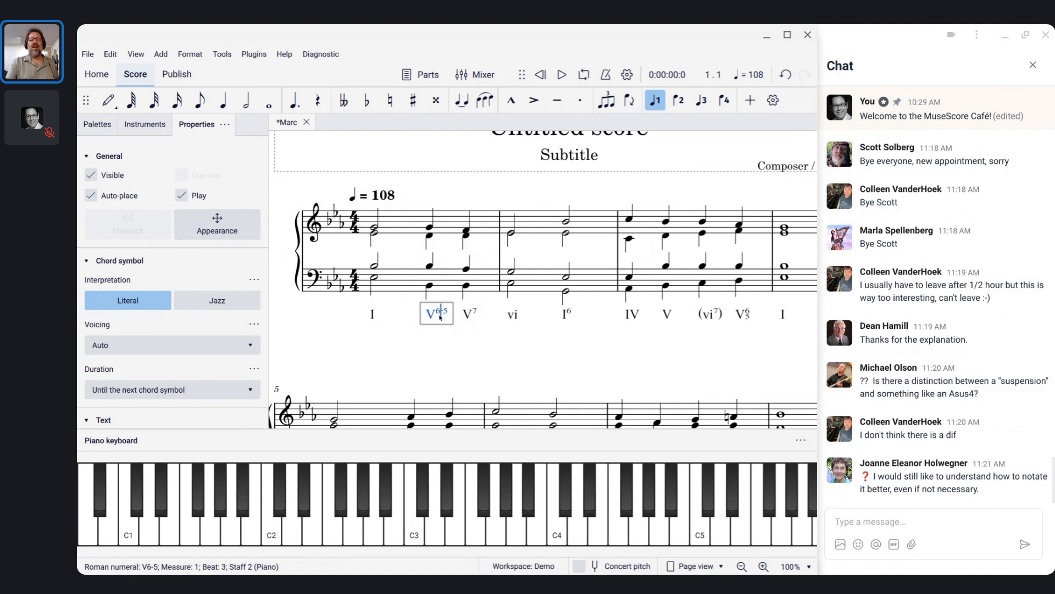
key("Escape")
key("Delete")
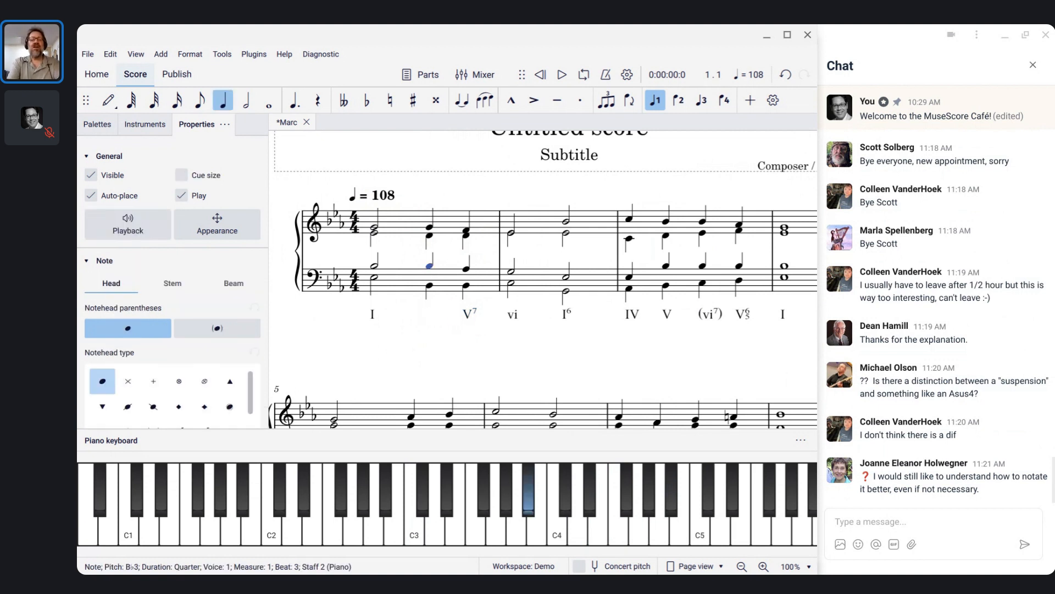
left_click(469, 316)
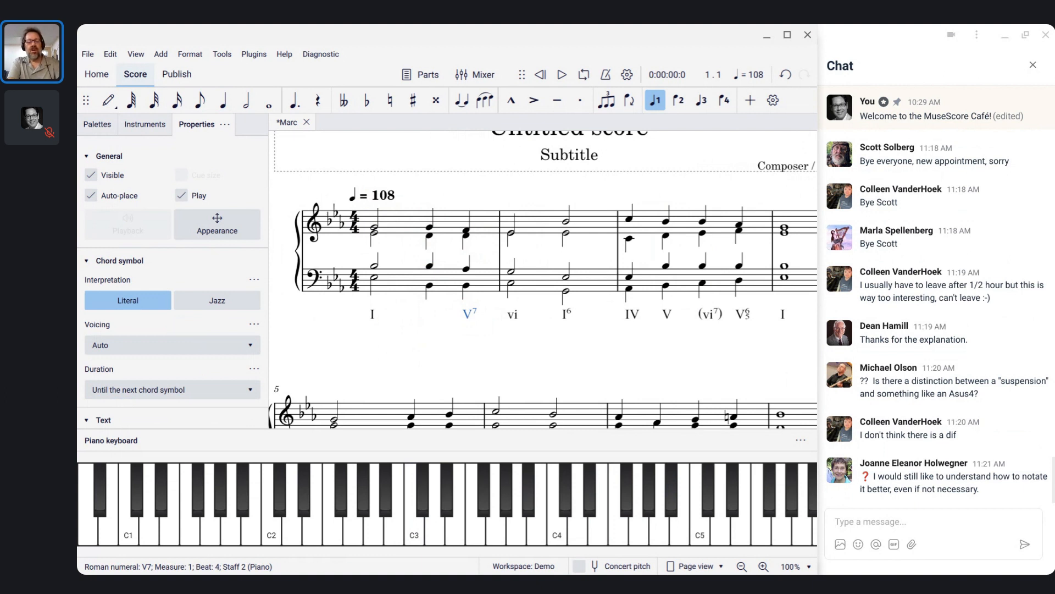
key("Delete")
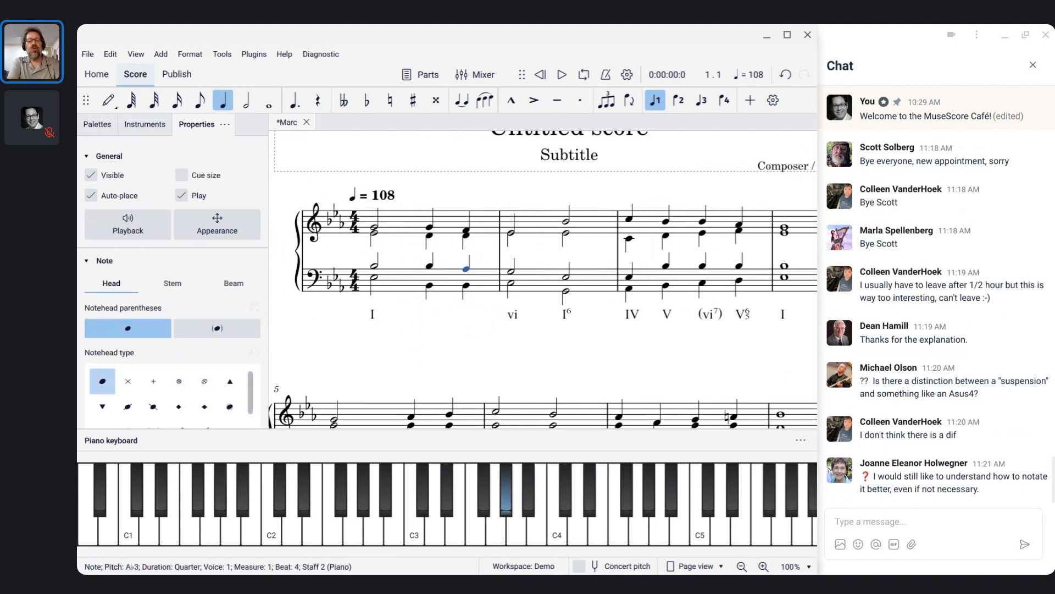
Enter the Roman numeral V7 on beat 3 of measure 1.
left_click(429, 269)
type("V7")
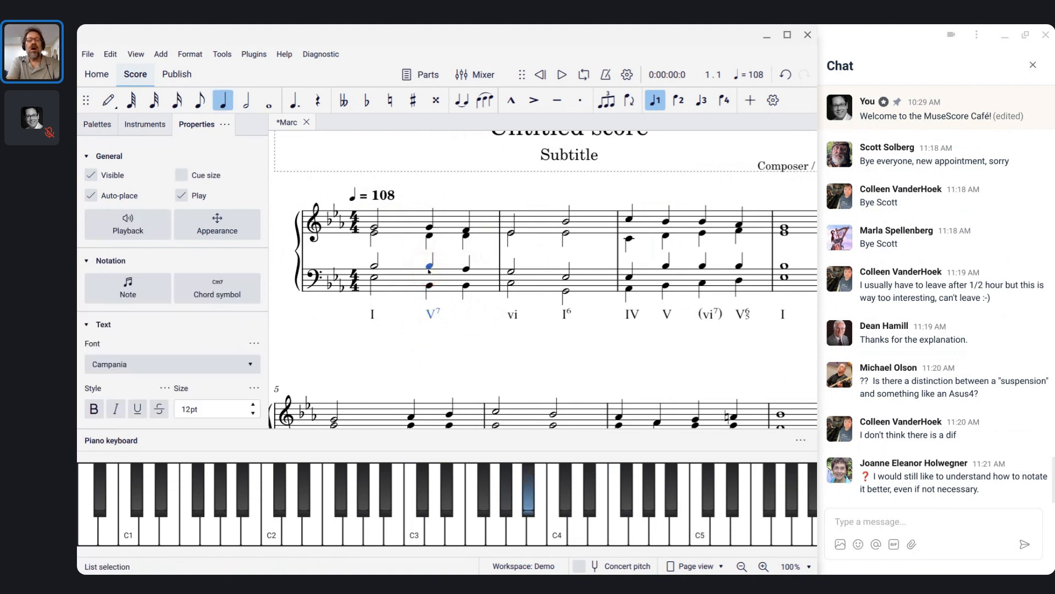
left_click(425, 352)
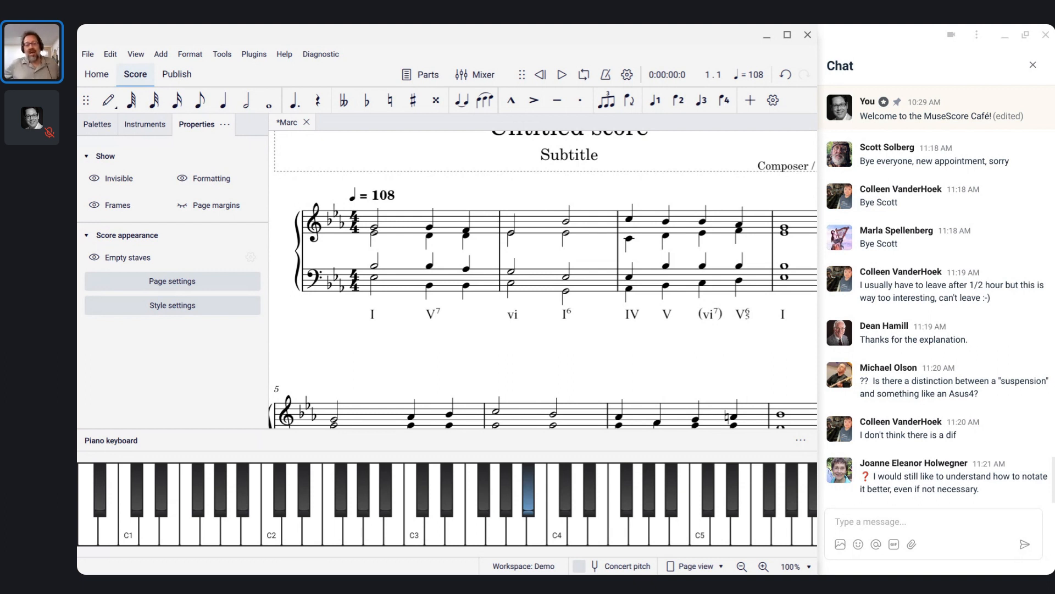
Append "sus" to the V7 Roman numeral in measure 1, making it V7sus.
left_click(429, 319)
double_click(431, 317)
key("End")
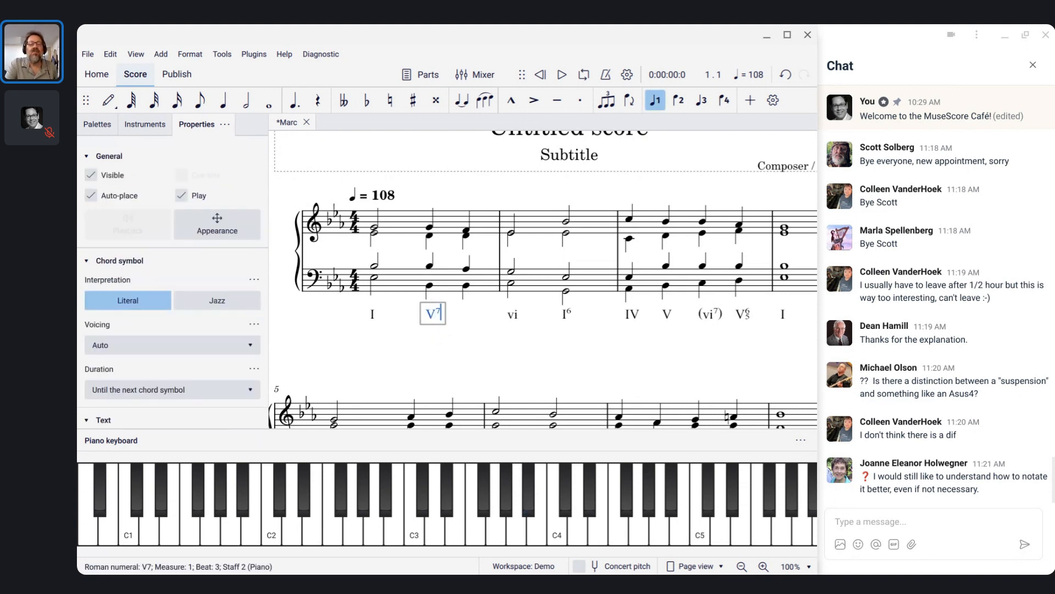
type("sus")
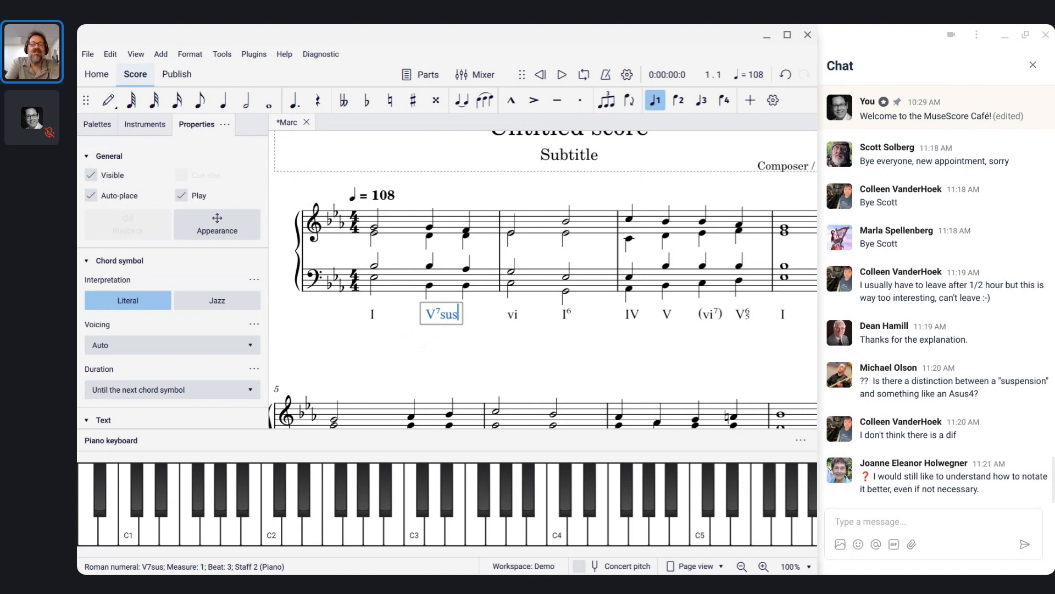
key("Escape")
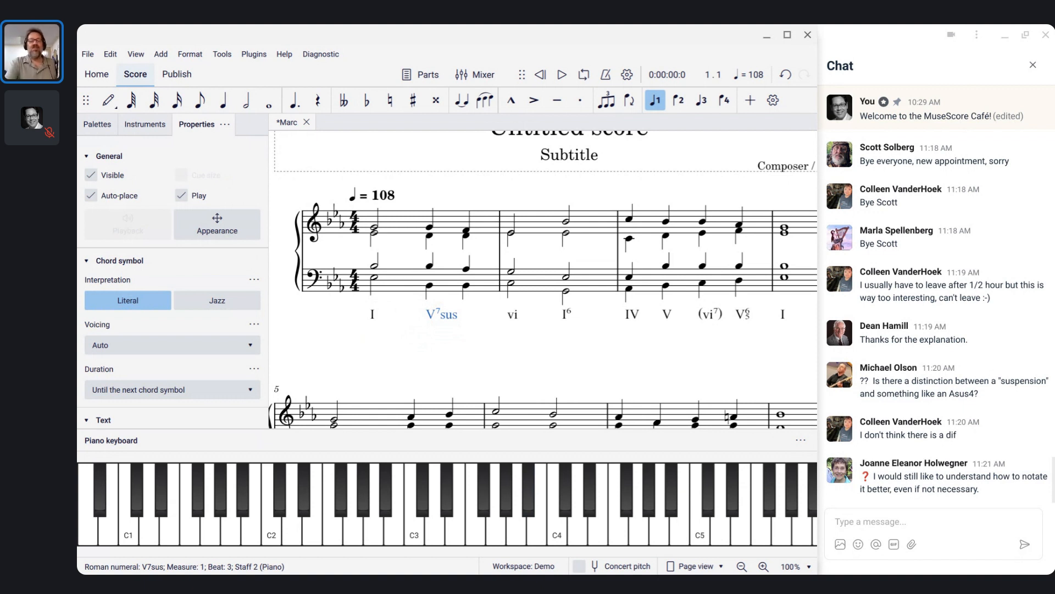
Remove the "sus" suffix from the Roman numeral on beat 3 of measure 1, leaving V7.
key("F2")
key("Home")
key("Right")
key("Right")
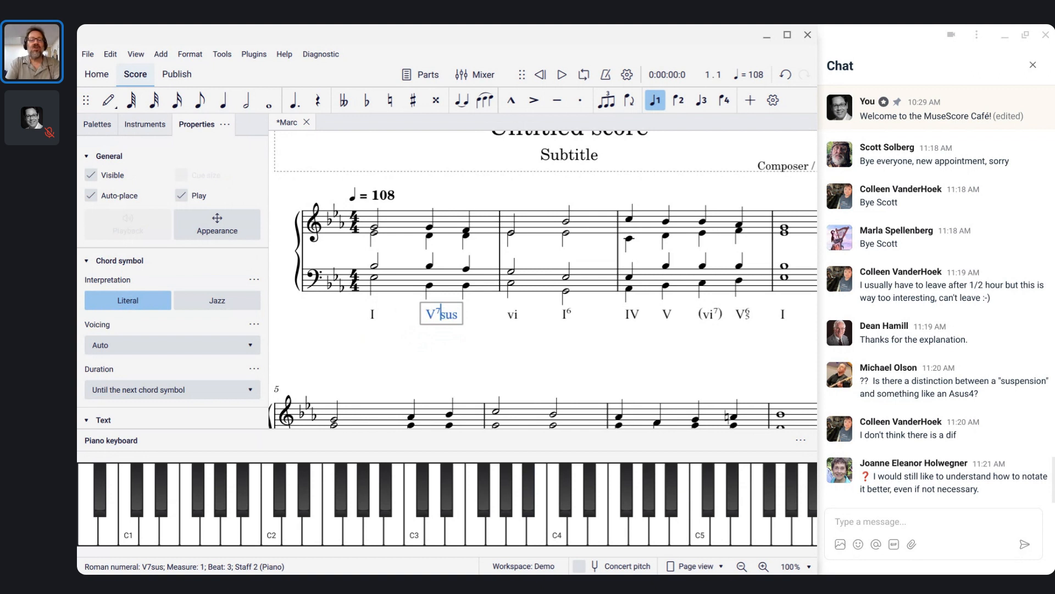
key("shift+End")
key("BackSpace")
key("Escape")
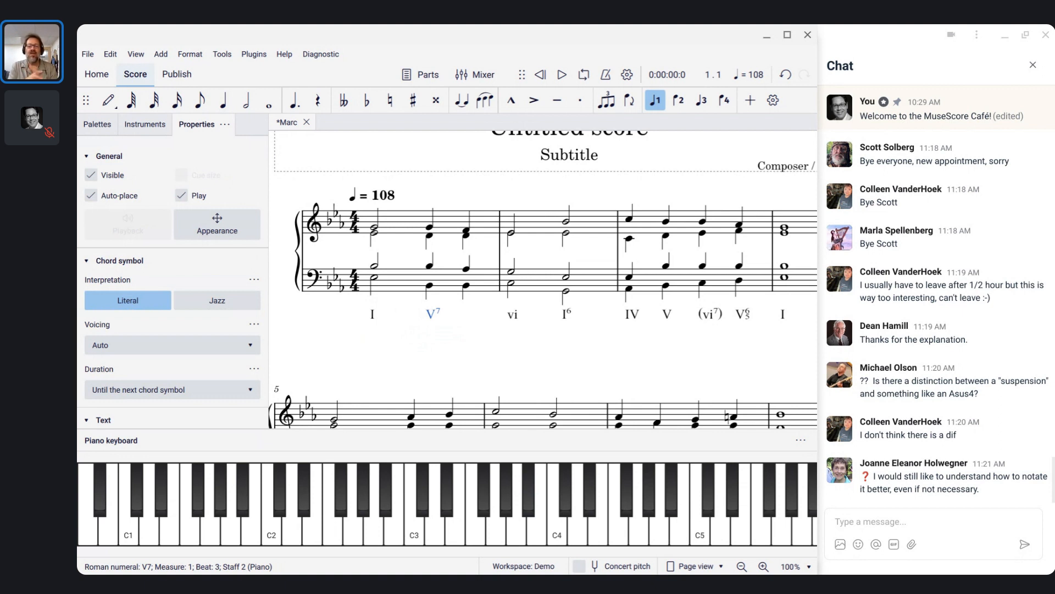
Change the Roman numeral on beat 3 of measure 1 to the suspension figure V4-3.
scroll(556, 332, "down", 5)
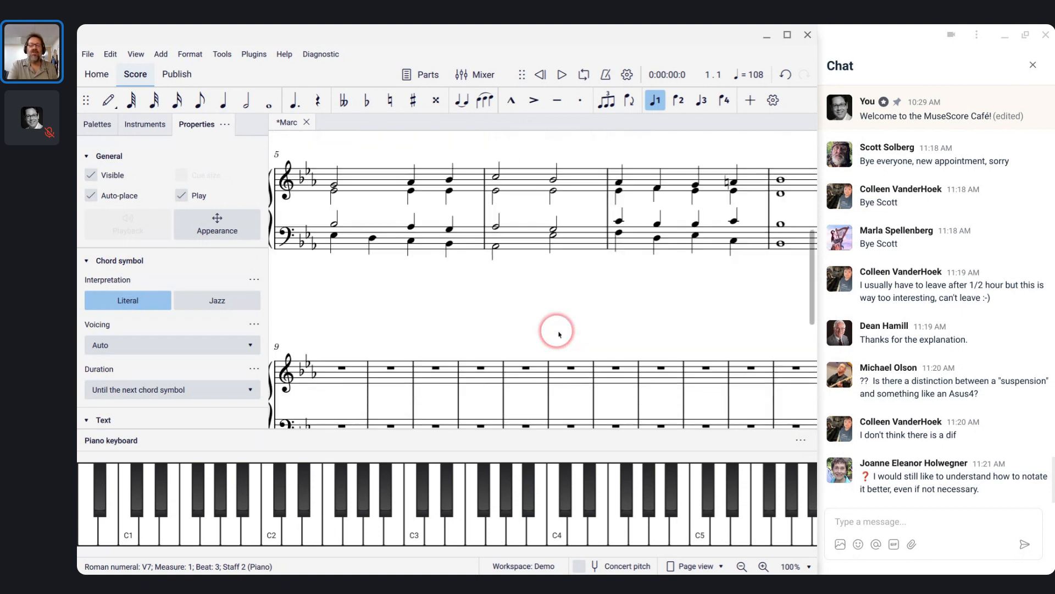
scroll(559, 334, "up", 5)
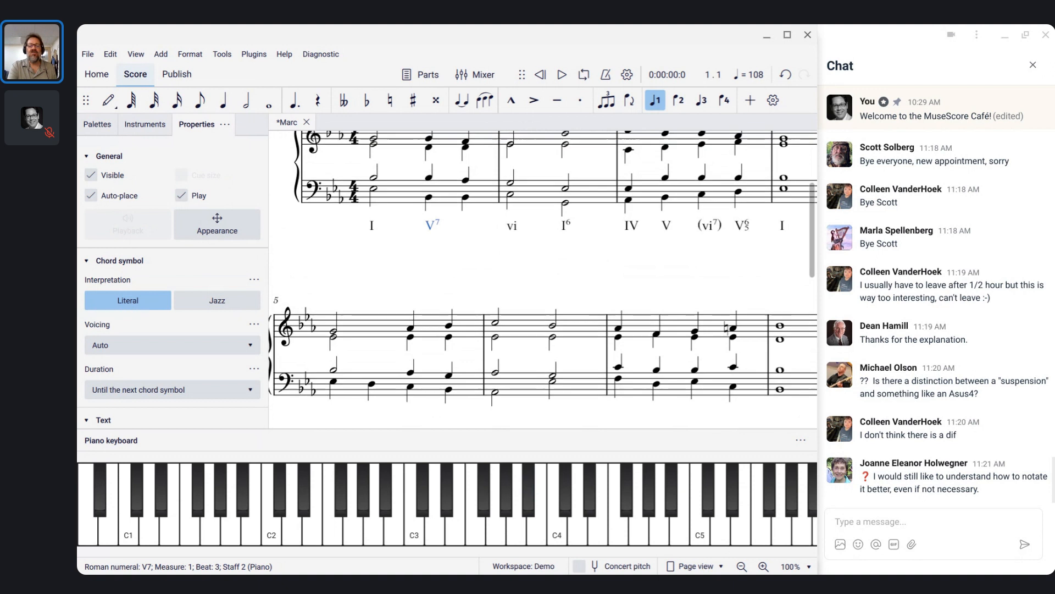
scroll(541, 277, "right", 3)
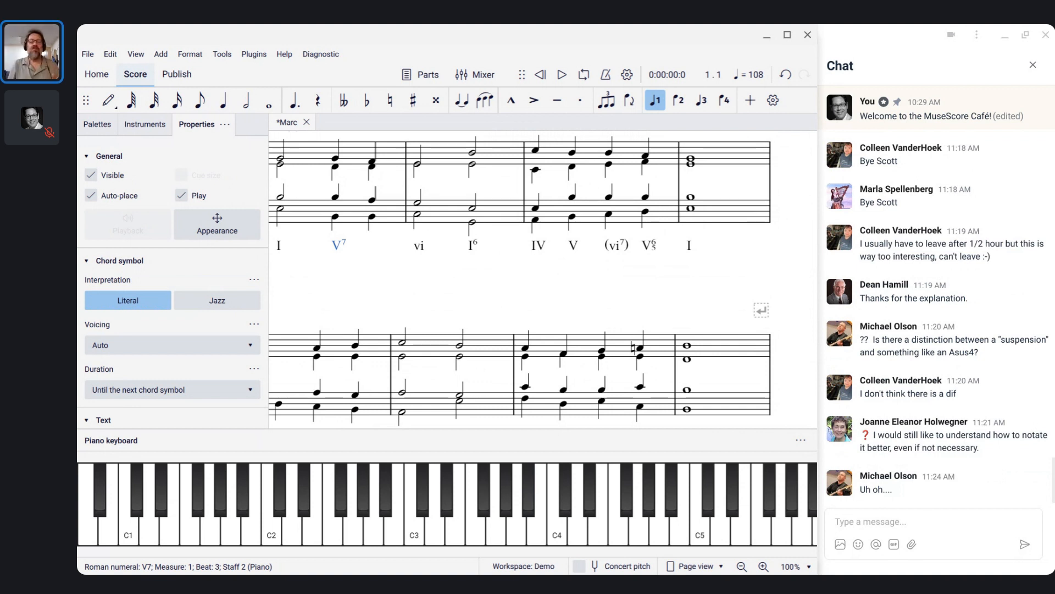
scroll(542, 279, "up", 2)
scroll(543, 279, "left", 2)
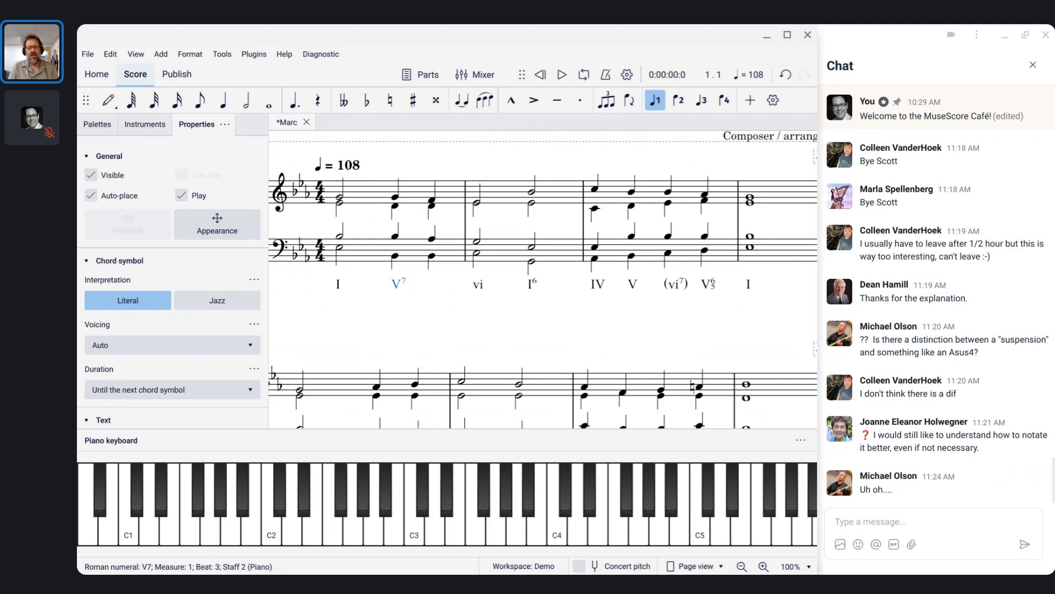
left_click(409, 285)
double_click(408, 285)
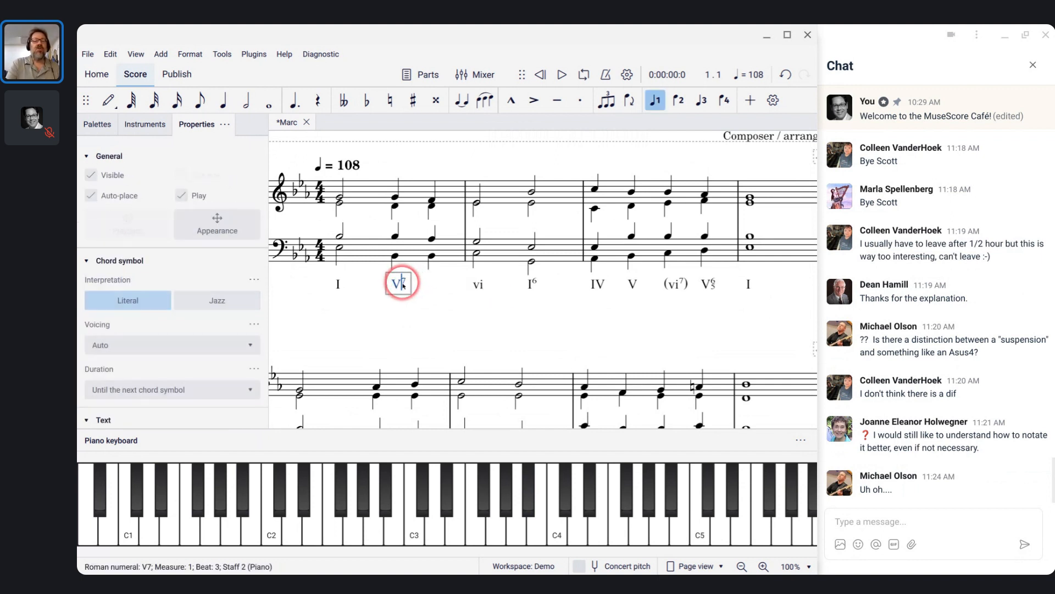
key("BackSpace")
type("4-")
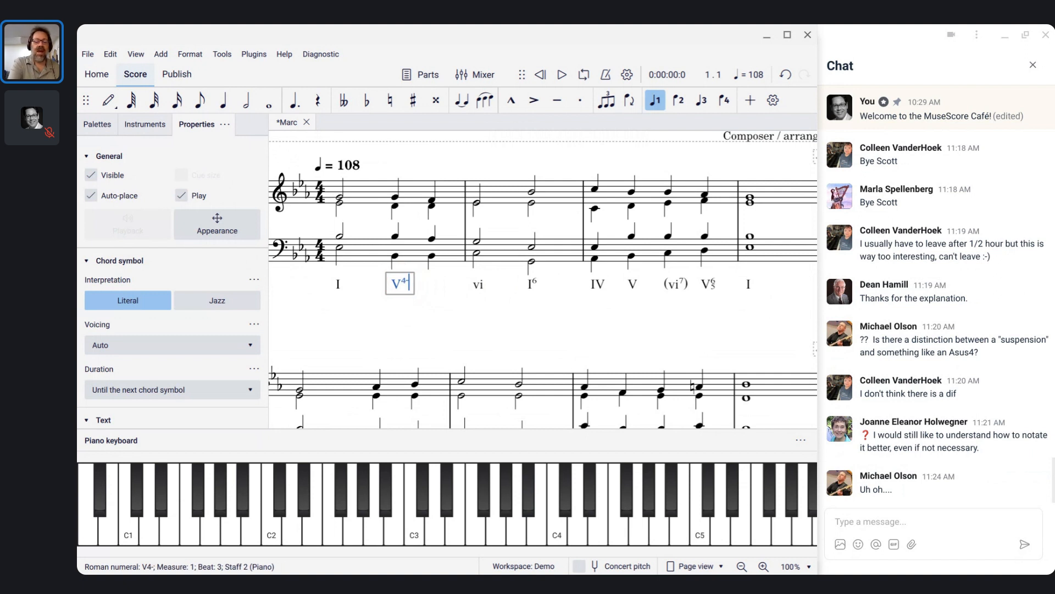
type("3")
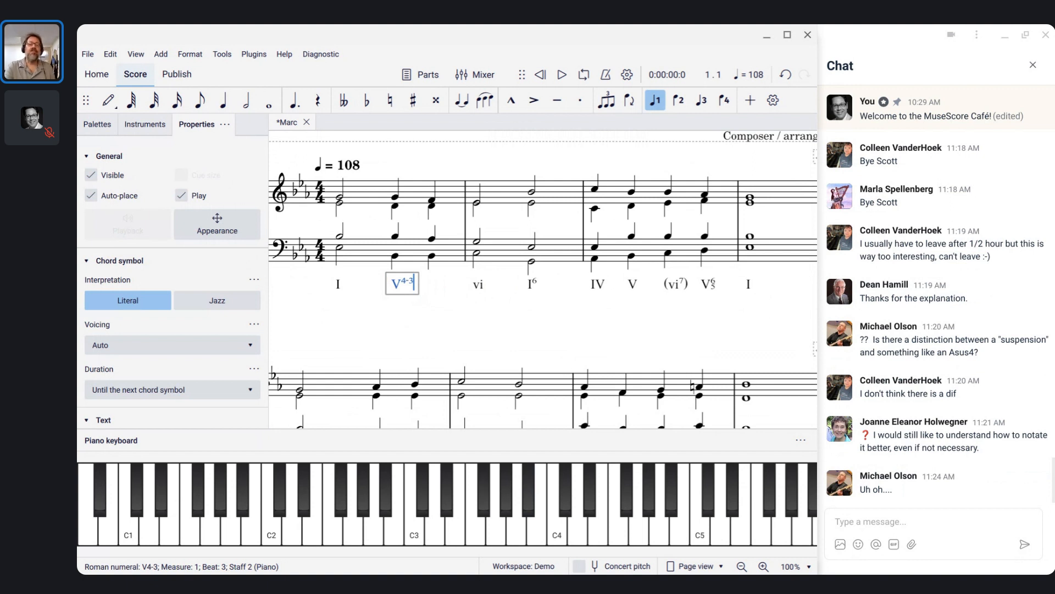
left_click(396, 280)
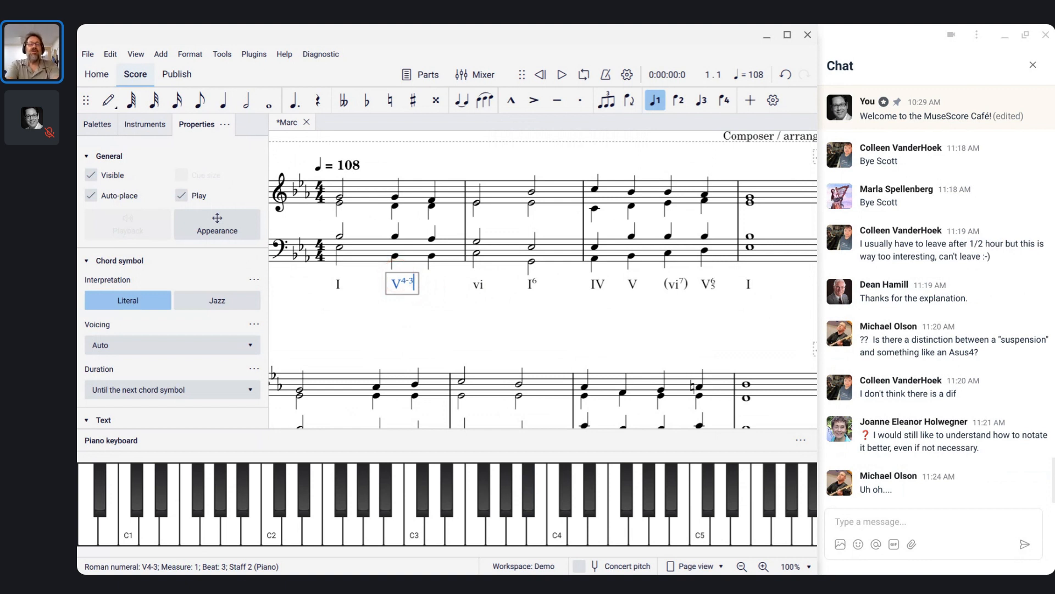
key("BackSpace")
key("BackSpace")
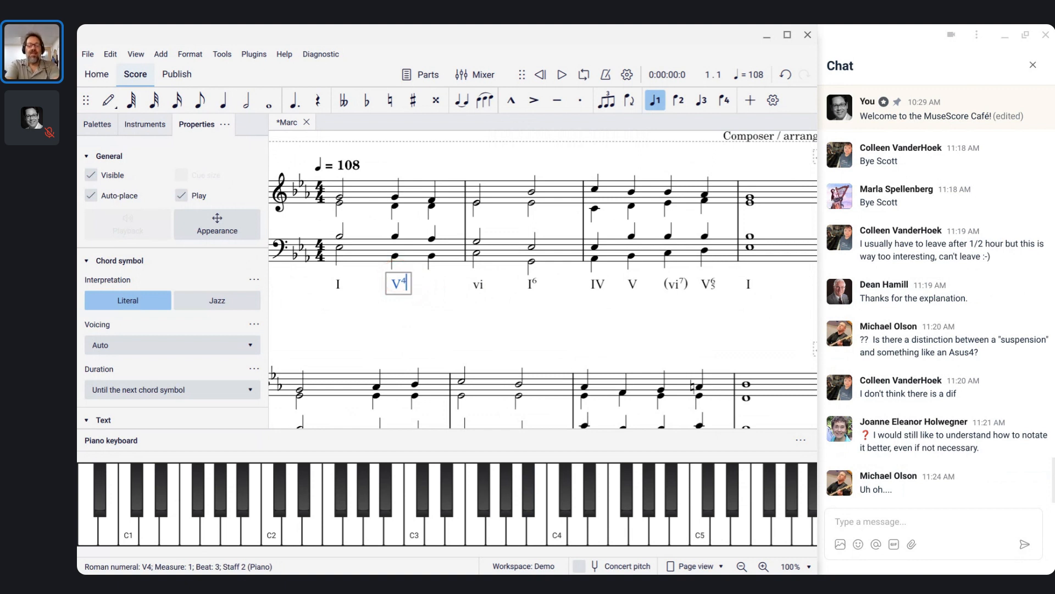
type("-3")
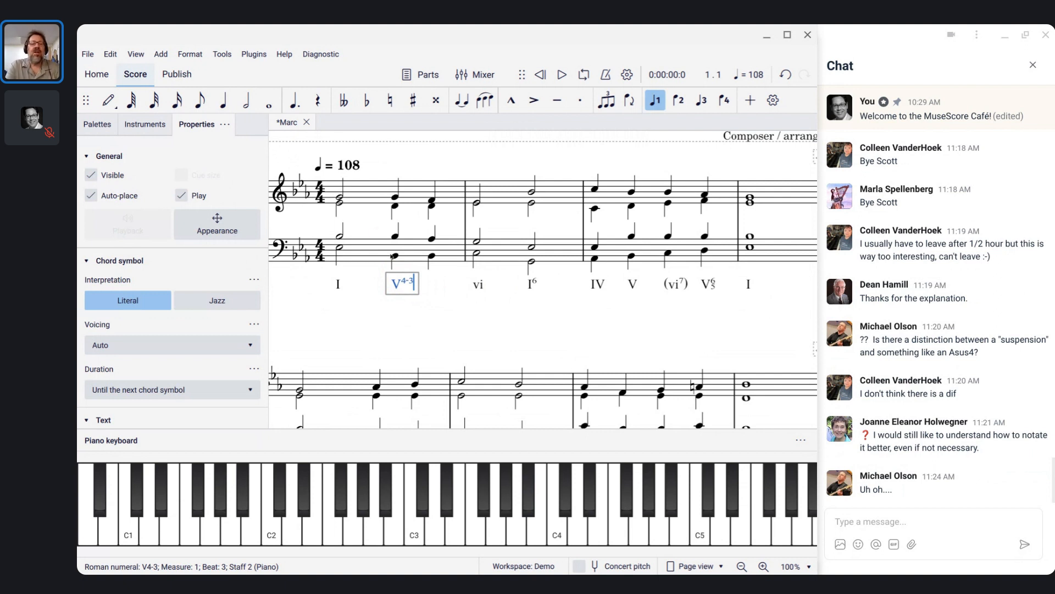
key("Escape")
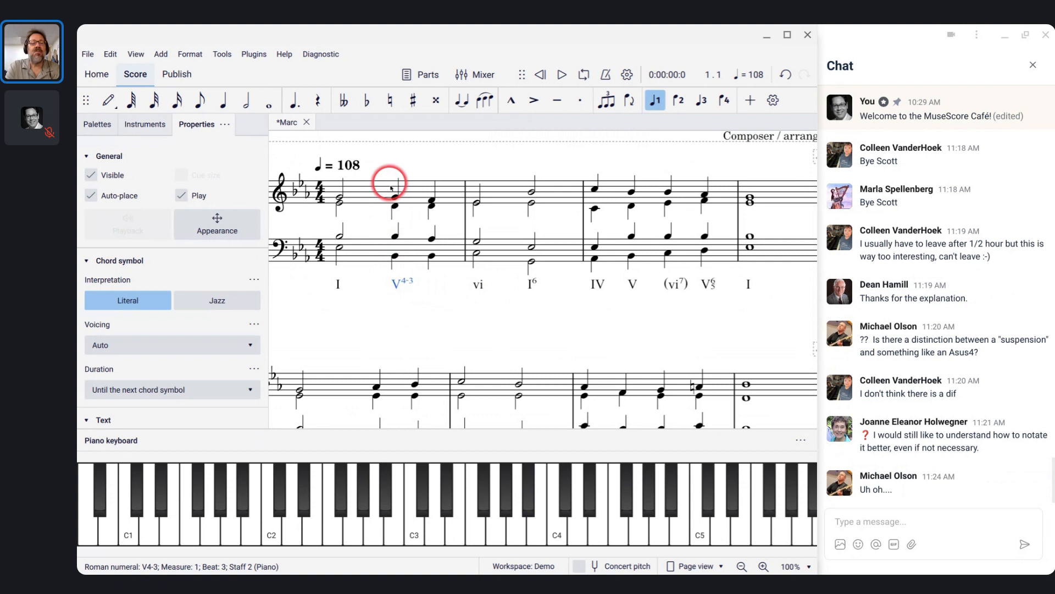
Lower the tenor note on beat 3 of measure 1 to F3 in the lower staff.
left_click(394, 207)
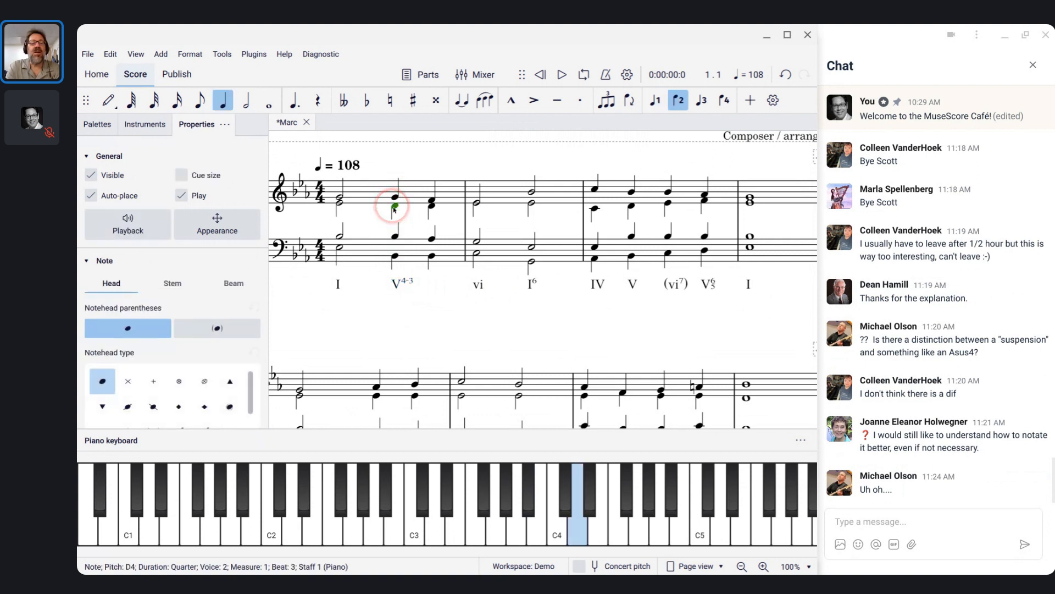
left_click(395, 237)
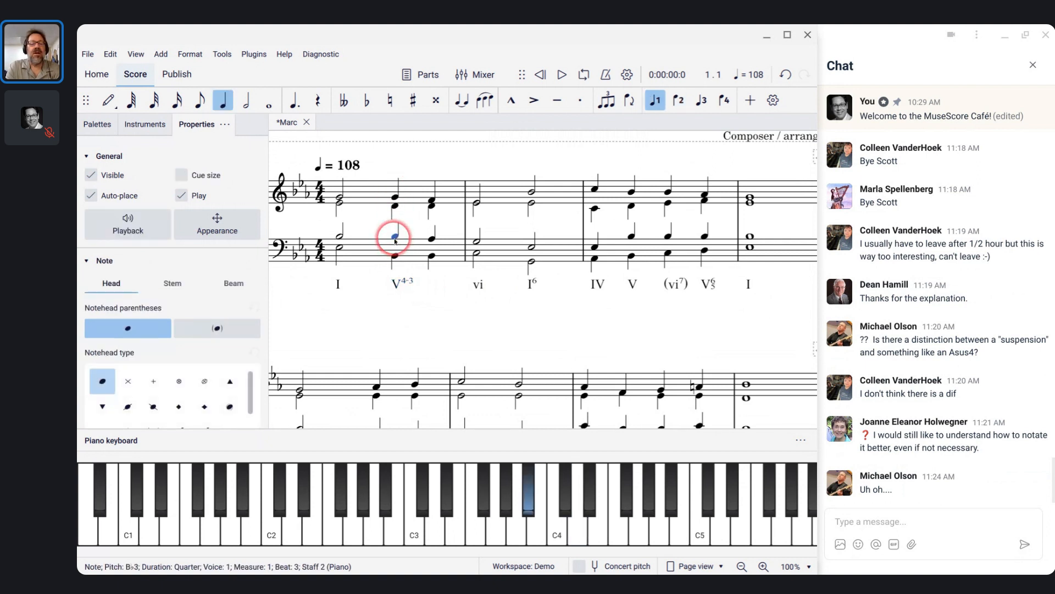
key("Down")
key("Down")
key("Down")
key("Down")
key("Down")
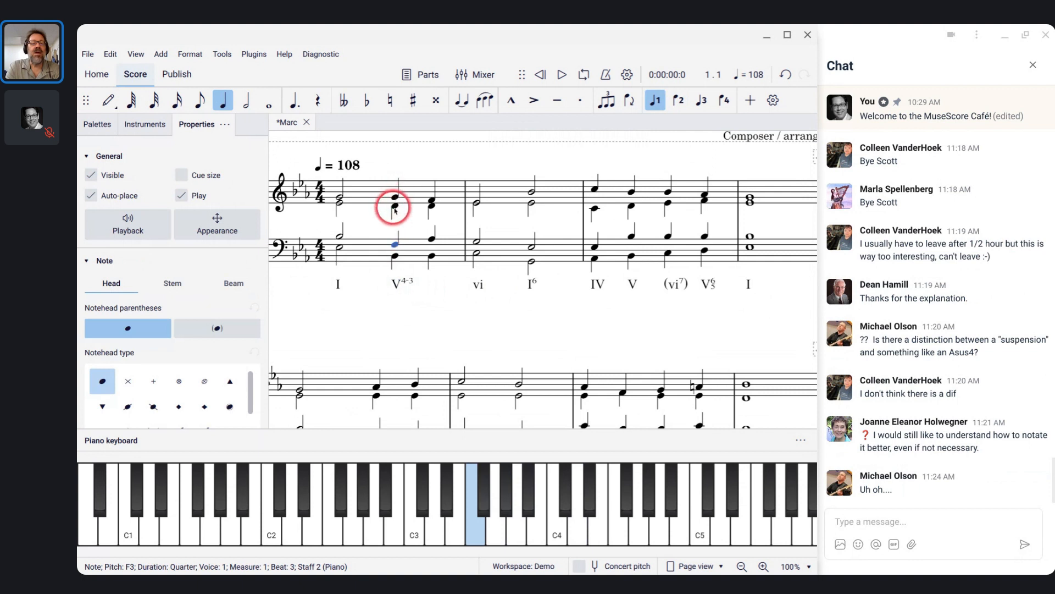
On beat 3 of measure 1 in the upper staff, raise the soprano note to B♭4 and the alto note to E♭4.
left_click(394, 208)
left_click(397, 198)
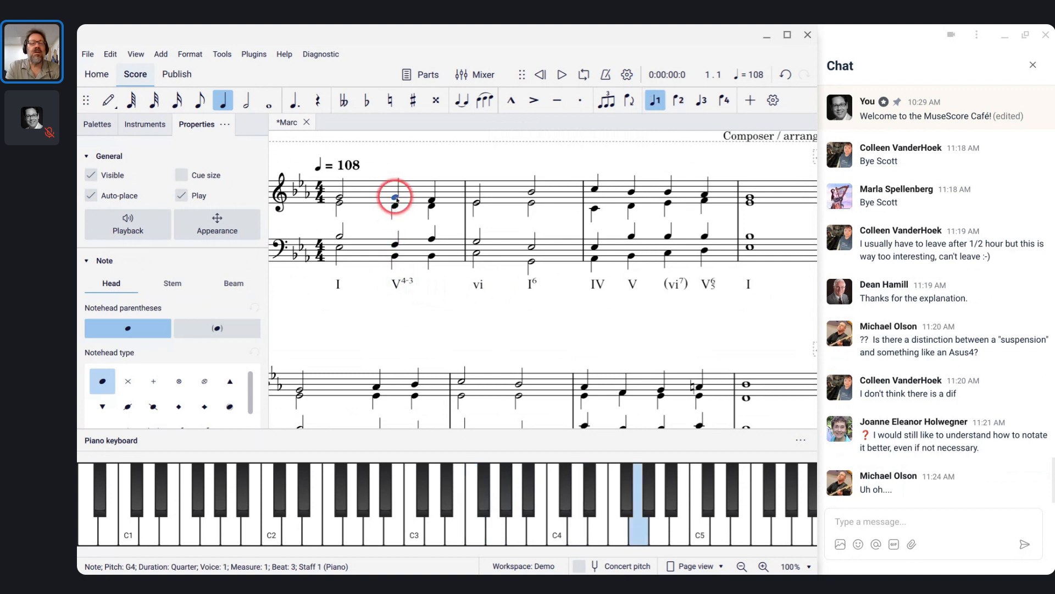
key("Up")
key("Up")
key("Up")
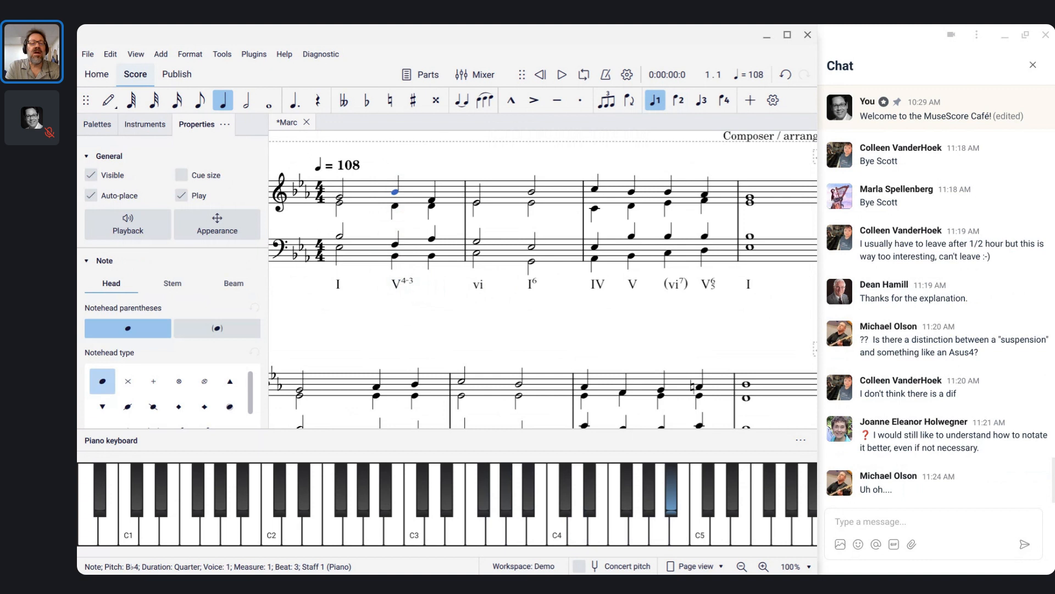
left_click(395, 206)
key("Up")
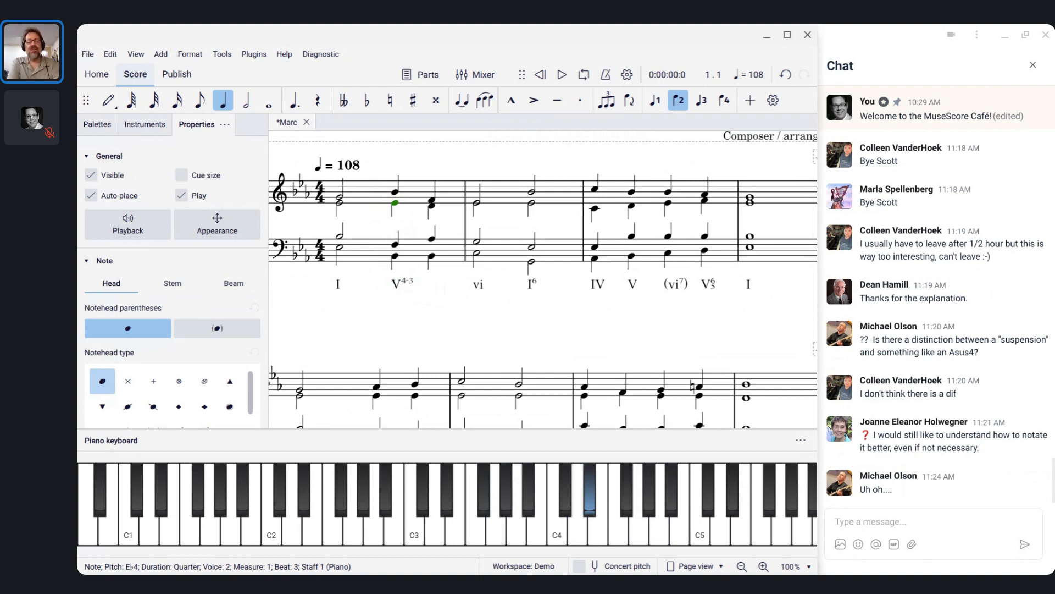
Undo the pitch changes on beat 3 of measure 1, redoing the V4-3 Roman numeral if it is undone too.
key("ctrl+z")
key("ctrl+z")
key("ctrl+z")
key("ctrl+z")
key("ctrl+z")
key("ctrl+z")
key("ctrl+z")
key("ctrl+z")
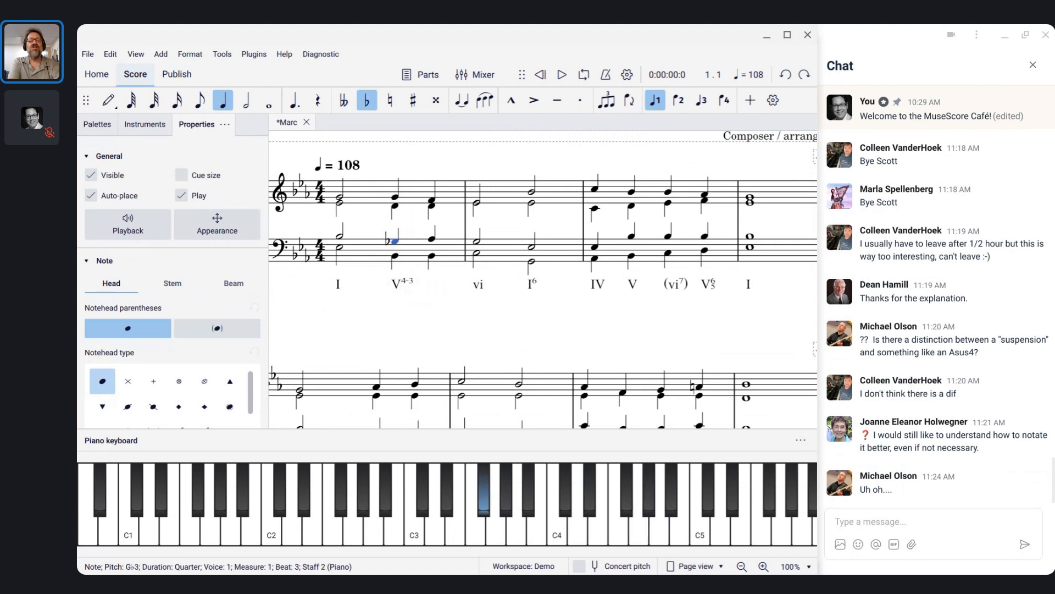
key("ctrl+z")
key("ctrl+z")
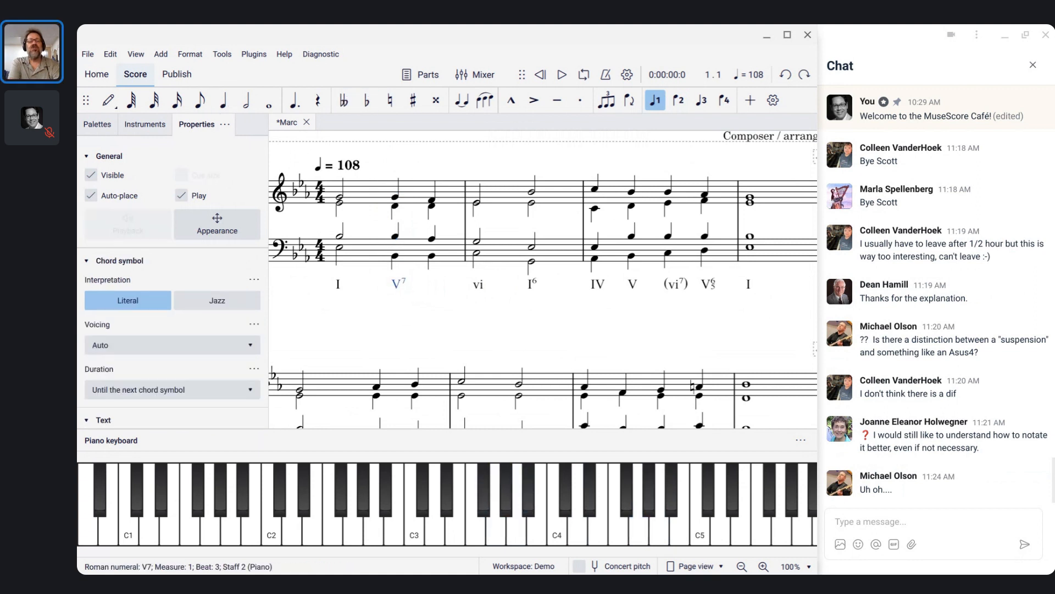
key("ctrl+shift+z")
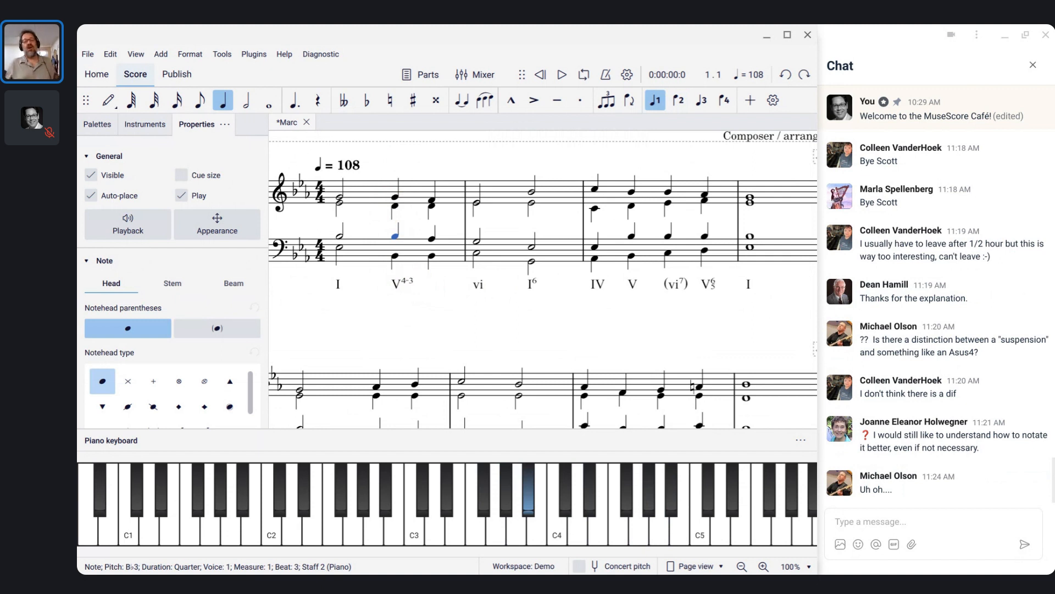
Change the Roman numeral on beat 3 of measure 1 to V6-5.
double_click(410, 283)
key("BackSpace")
key("BackSpace")
key("BackSpace")
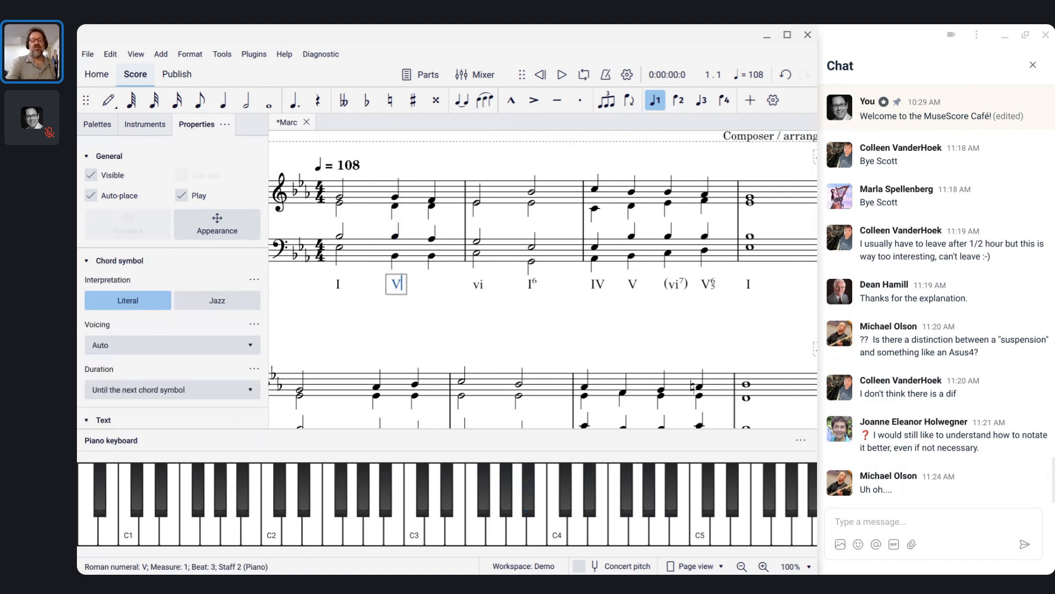
type("6-5")
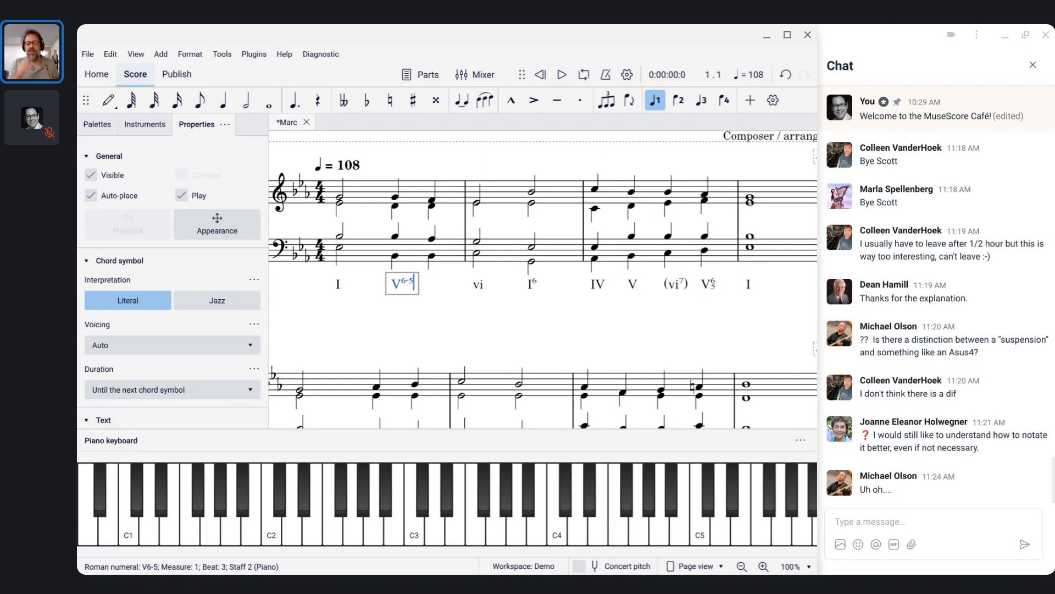
key("Escape")
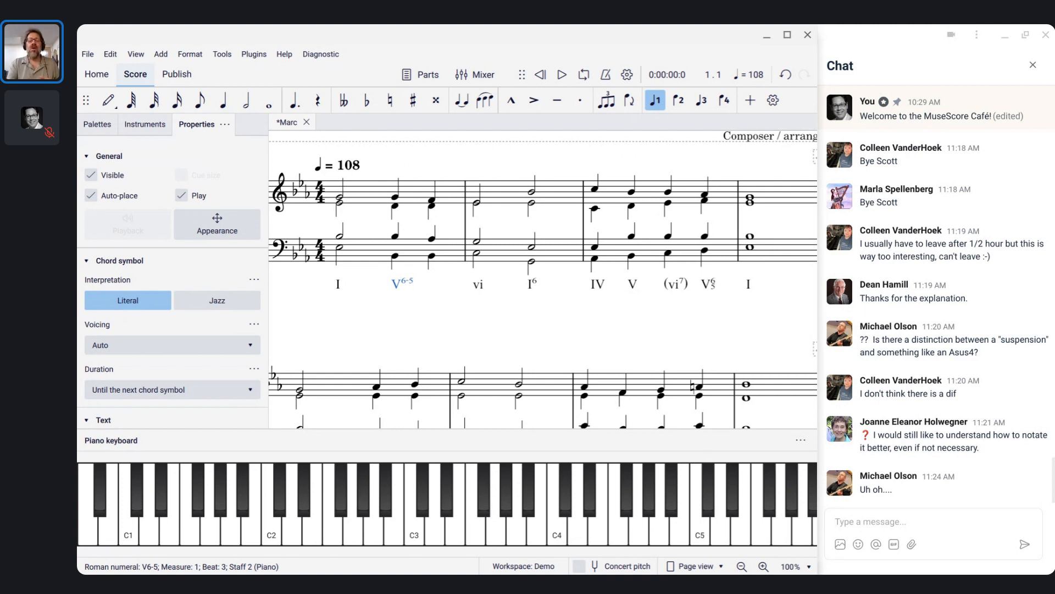
Remove the suspension figures from the Roman numeral on beat 3 of measure 1, leaving a plain V.
scroll(393, 308, "down", 2)
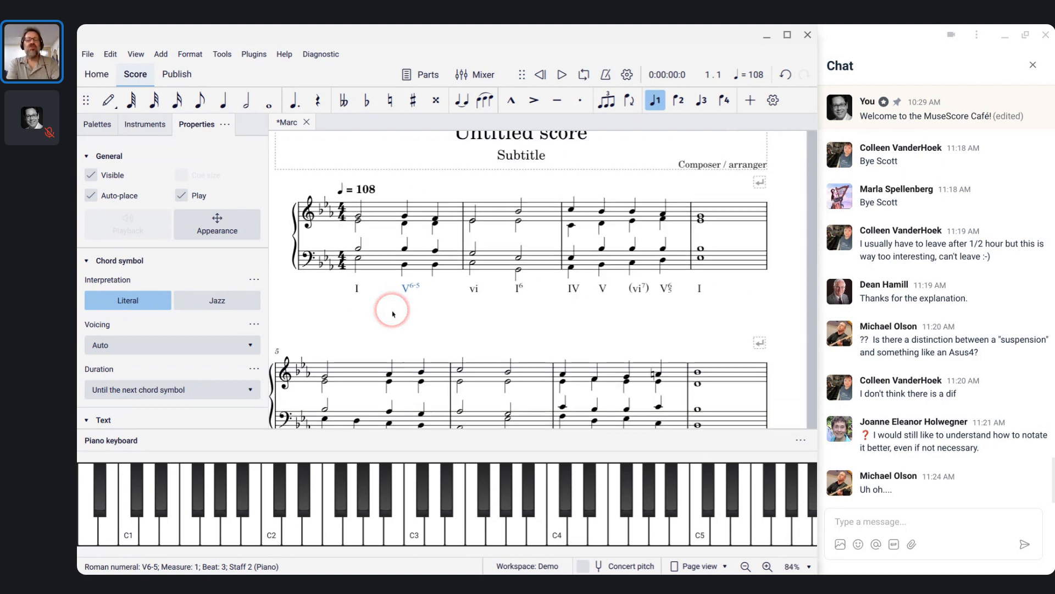
scroll(394, 313, "down", 1)
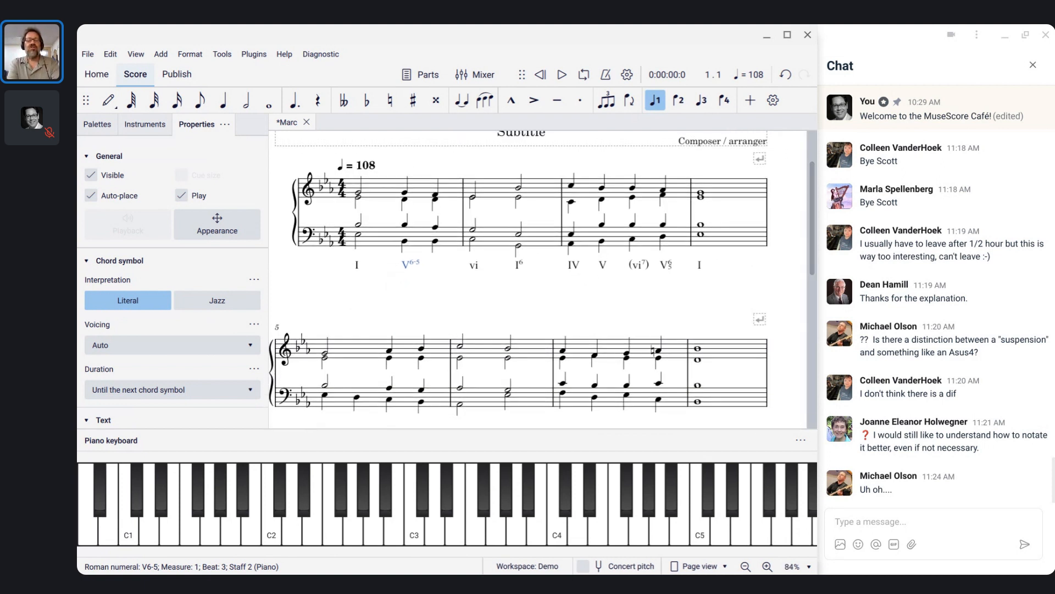
scroll(391, 301, "up", 2)
scroll(391, 301, "down", 1)
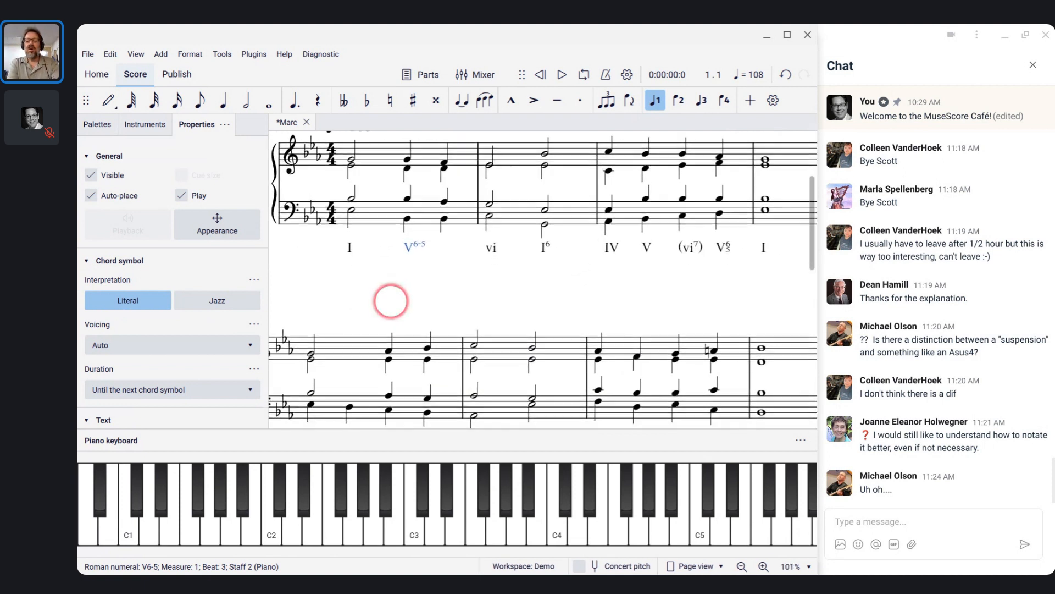
scroll(391, 301, "down", 1)
scroll(391, 301, "left", 1)
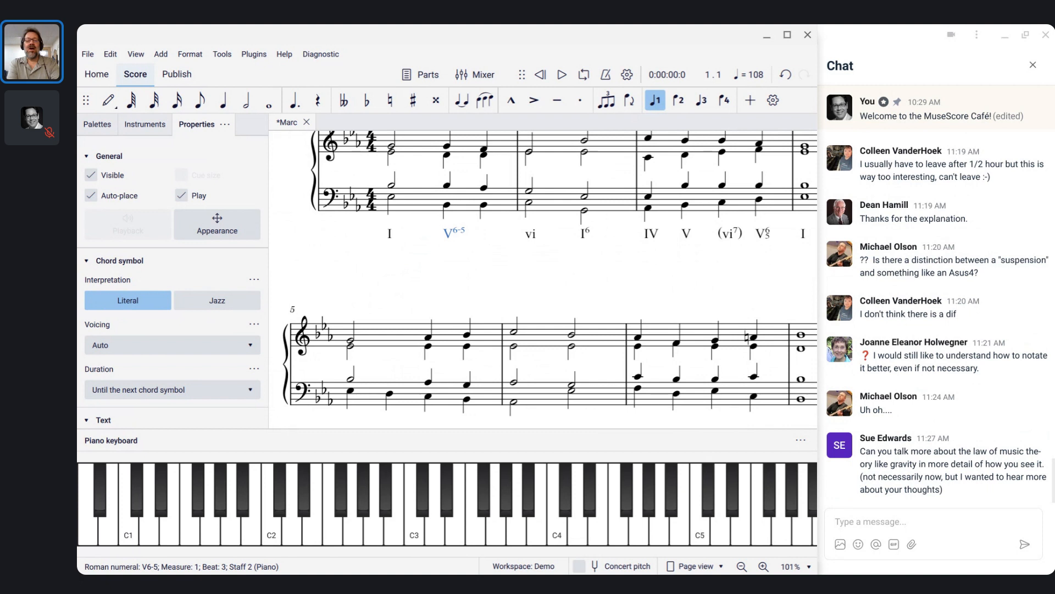
double_click(454, 231)
key("BackSpace")
key("BackSpace")
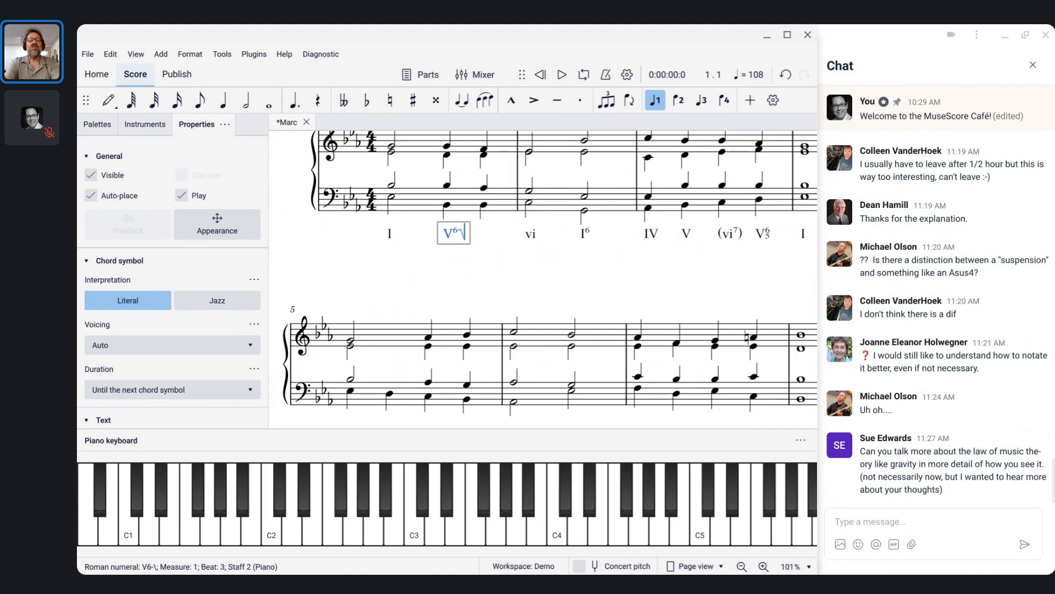
key("BackSpace")
key("Escape")
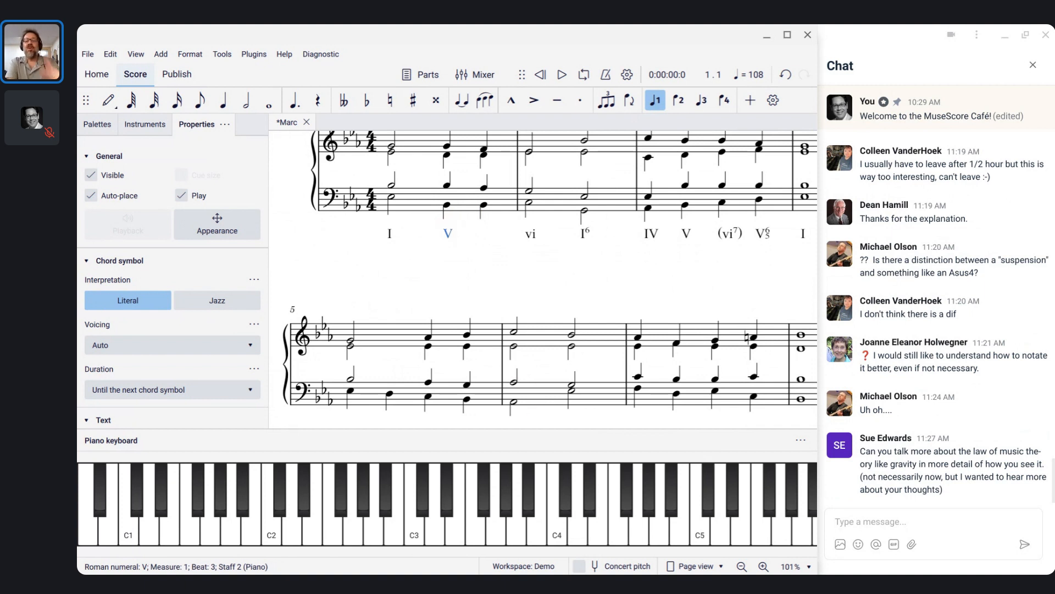
Try Implode on both staves of measures 1–8 together, and undo it.
scroll(529, 242, "up", 3)
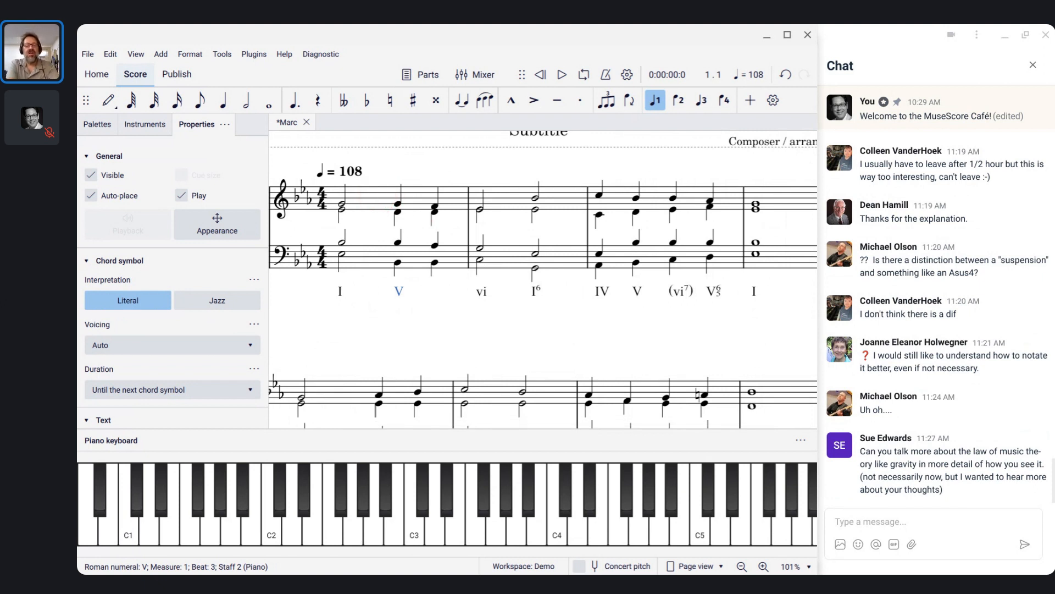
left_click(378, 200)
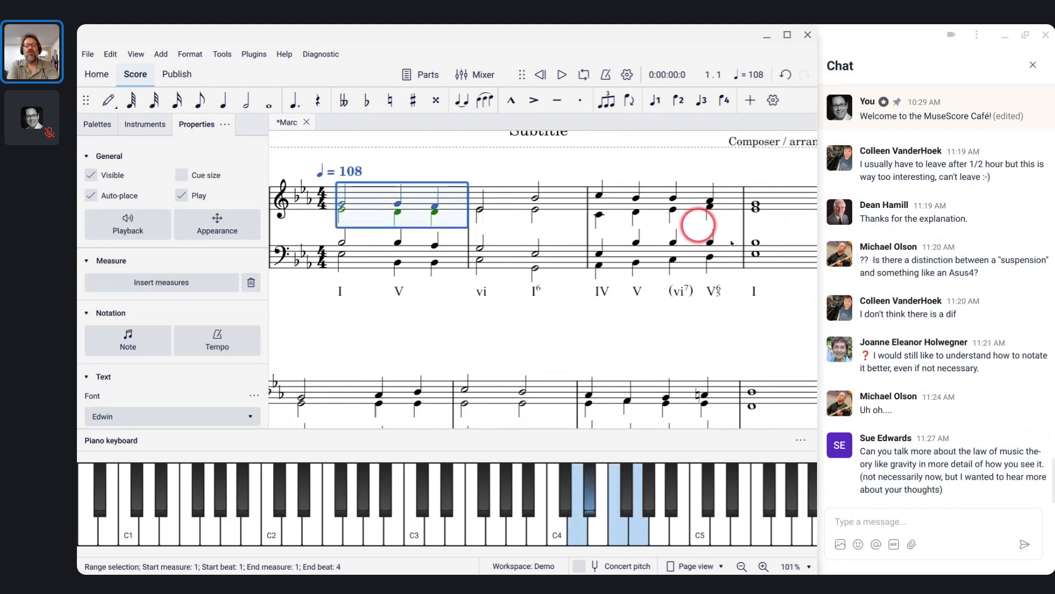
left_click(788, 255, "shift")
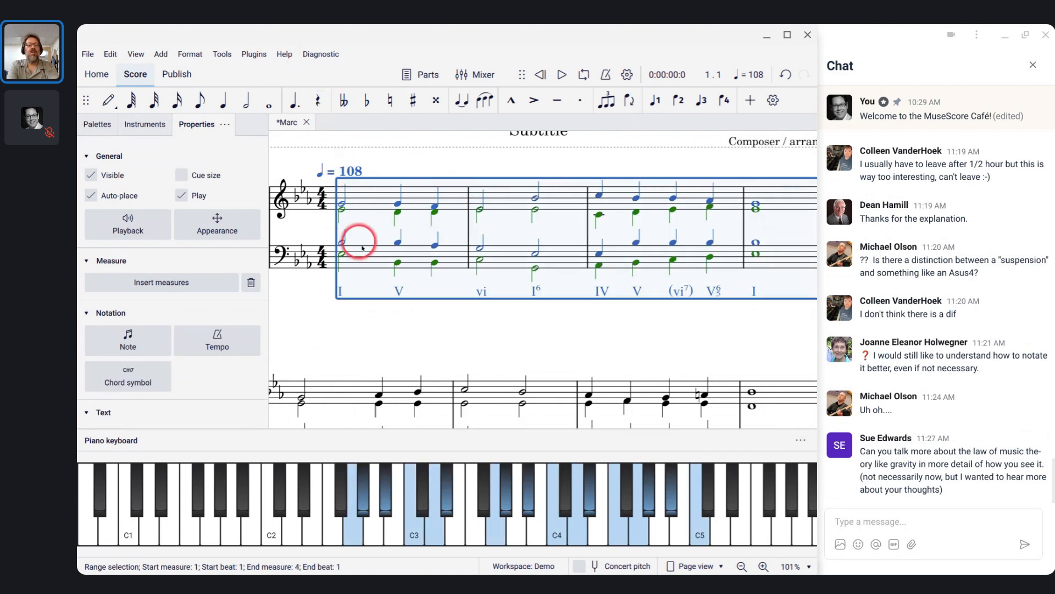
scroll(358, 238, "down", 3, "ctrl")
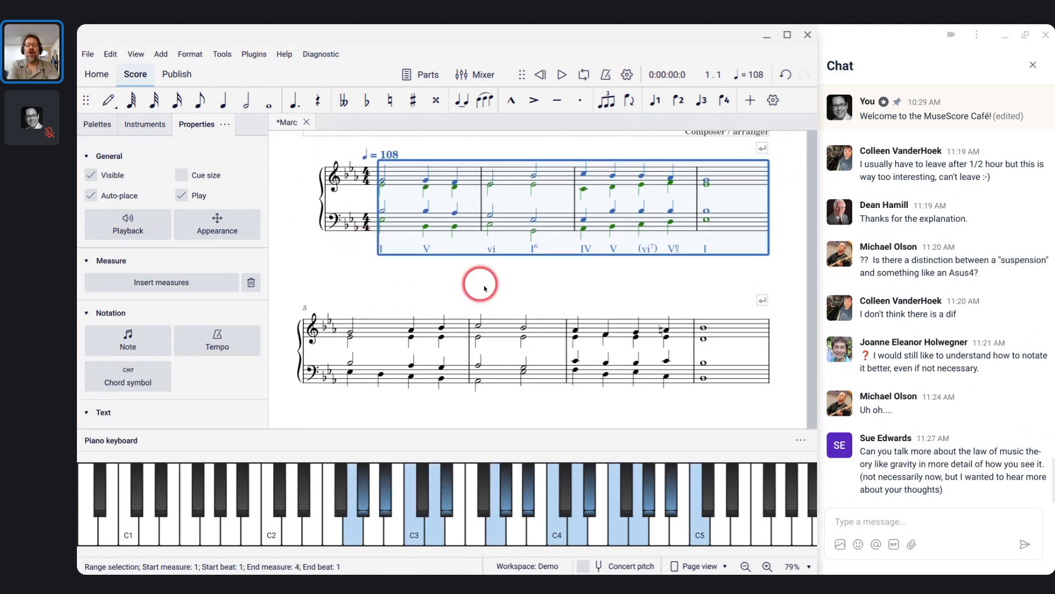
left_click(740, 376, "shift")
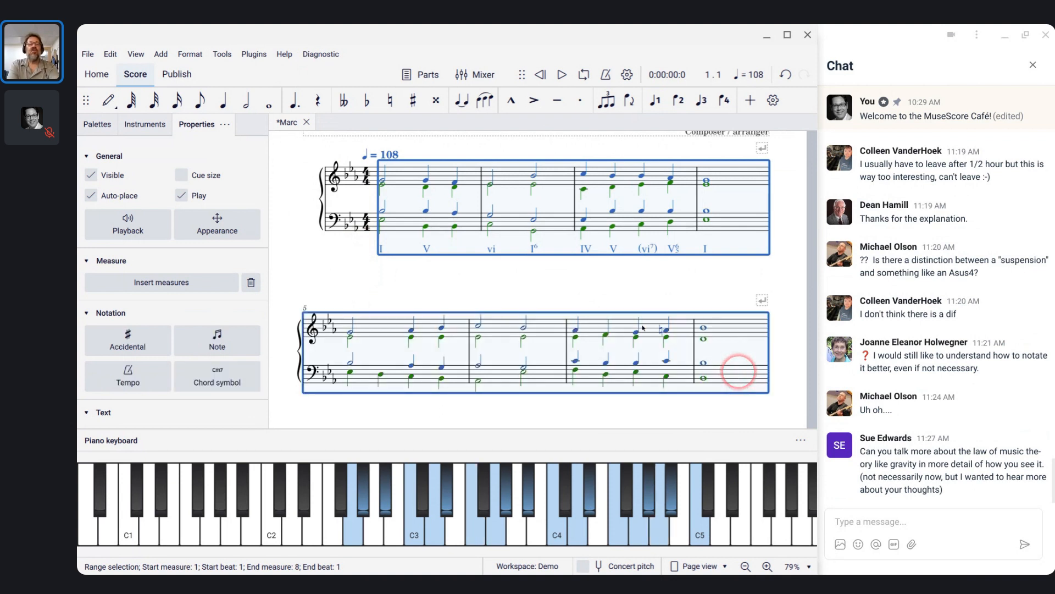
left_click(222, 55)
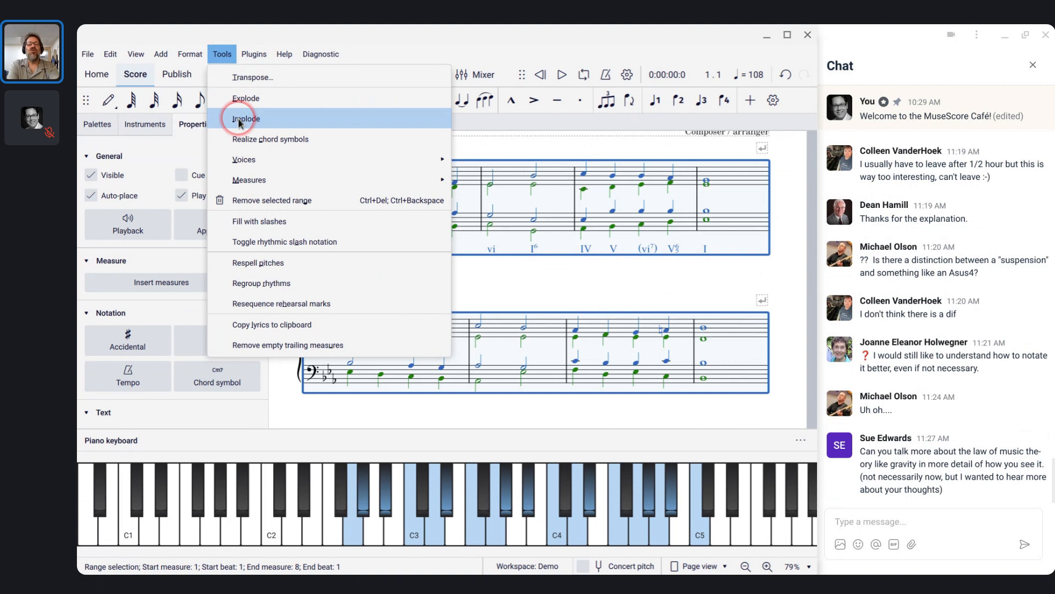
mouse_move(400, 160)
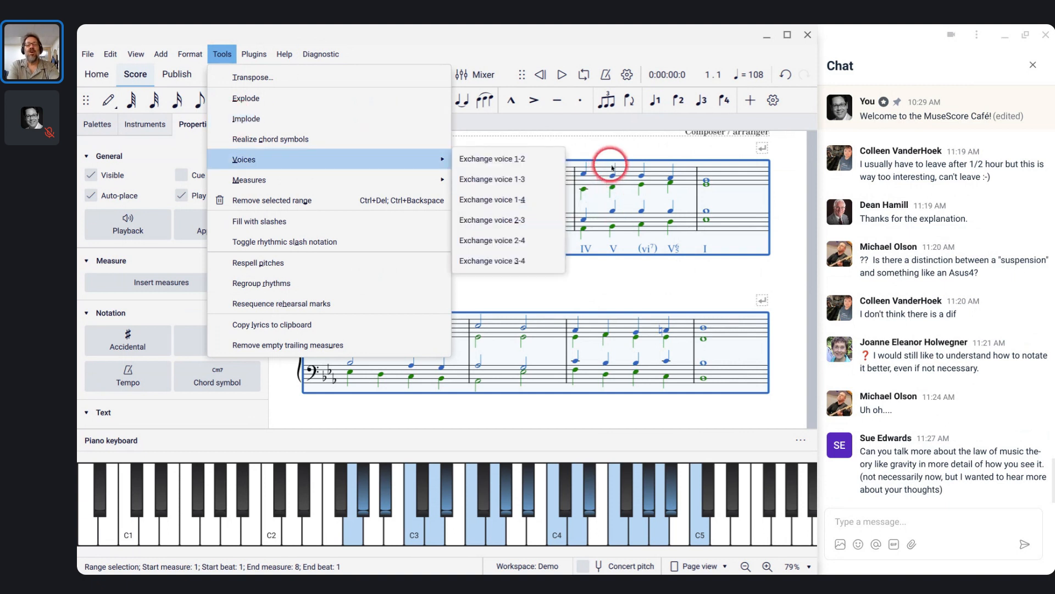
left_click(269, 118)
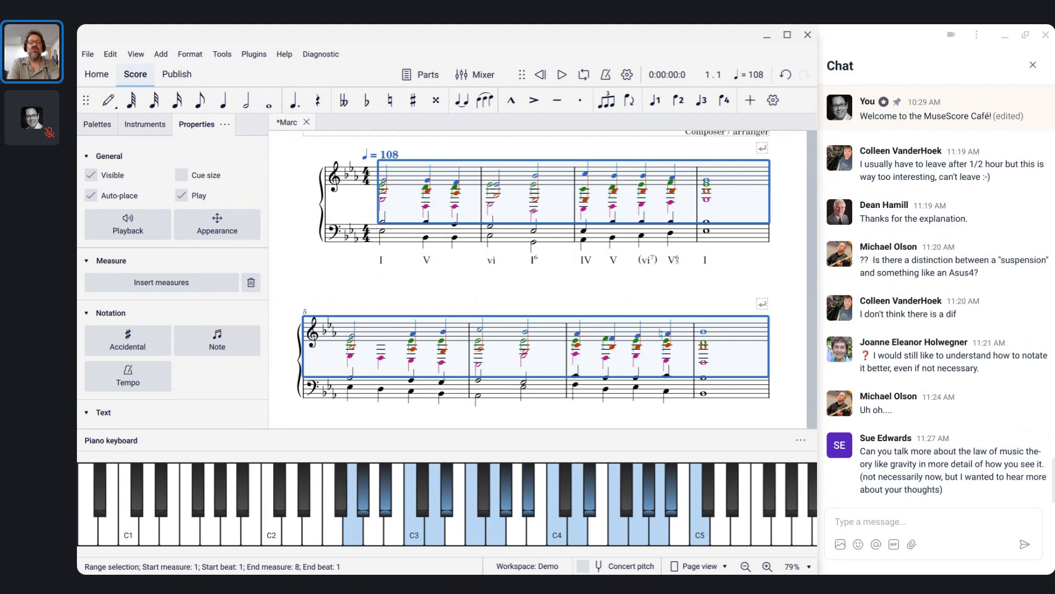
key("ctrl+z")
left_click(326, 113)
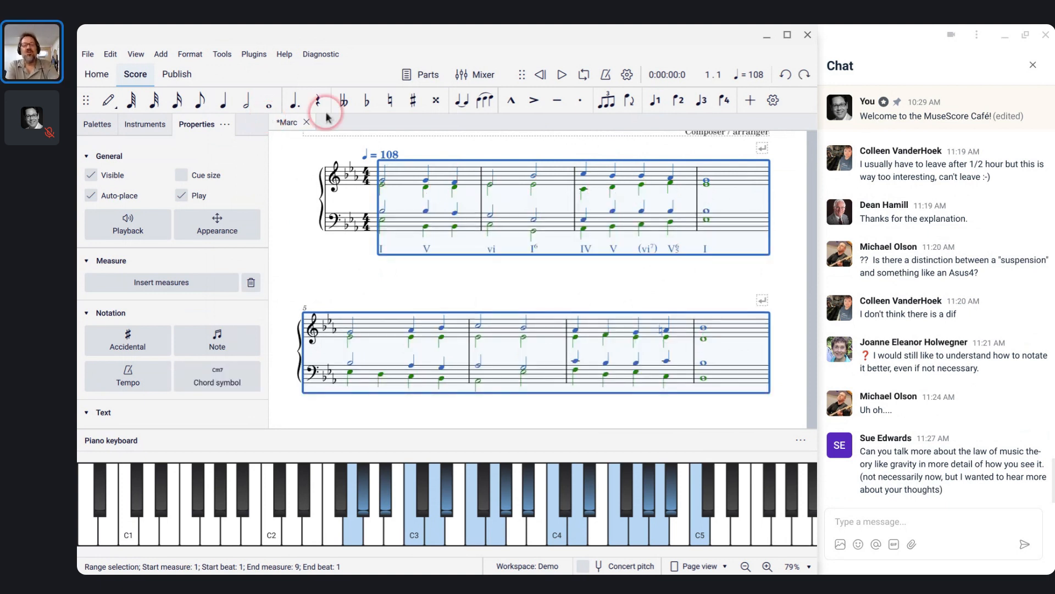
Implode the two voices of the upper staff in measures 1–8 into single-voice chords.
left_click(406, 167)
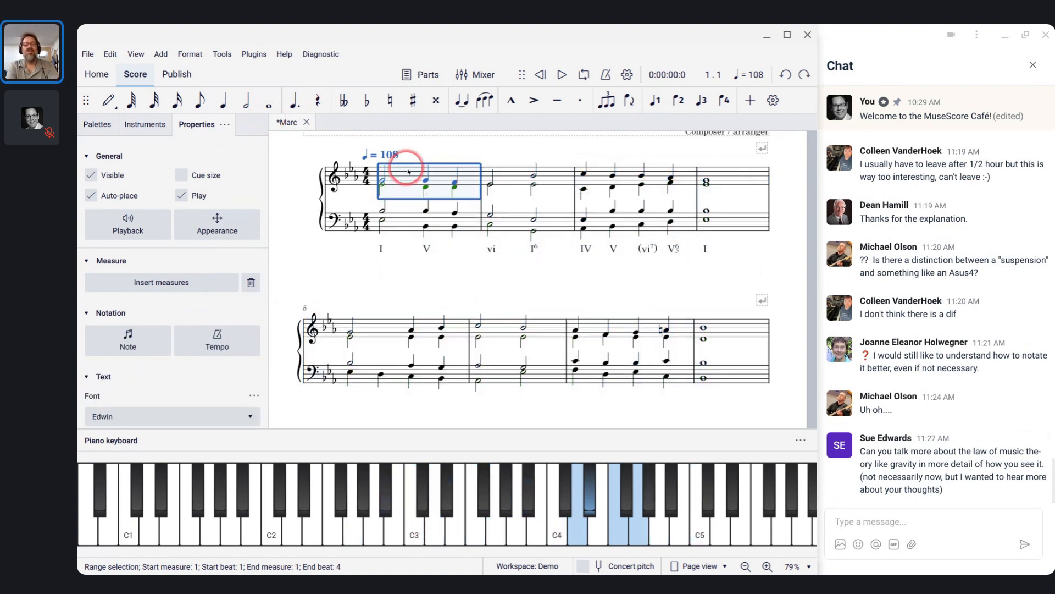
left_click(751, 328, "shift")
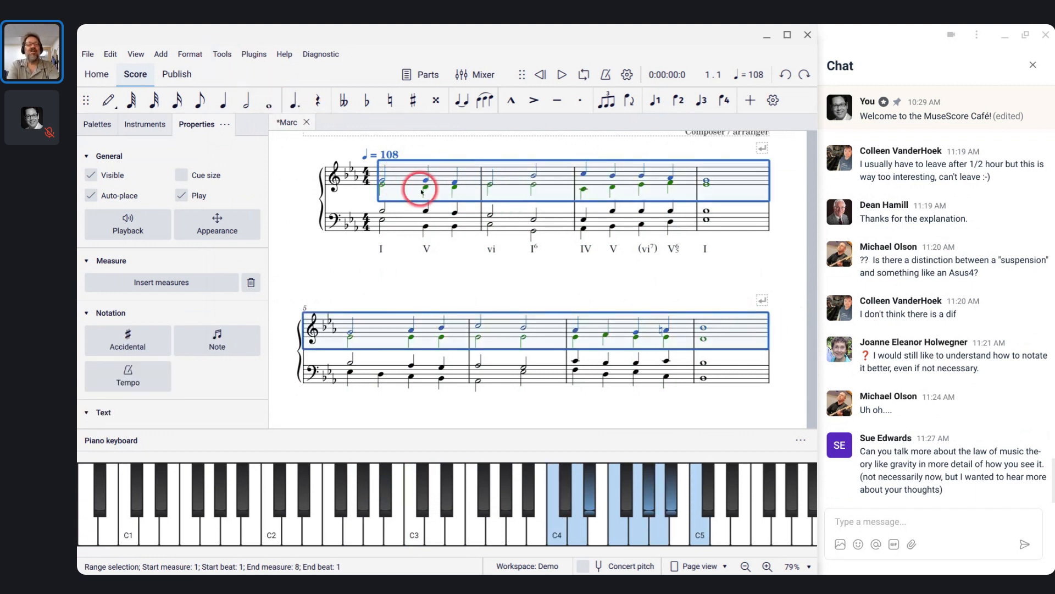
left_click(414, 173)
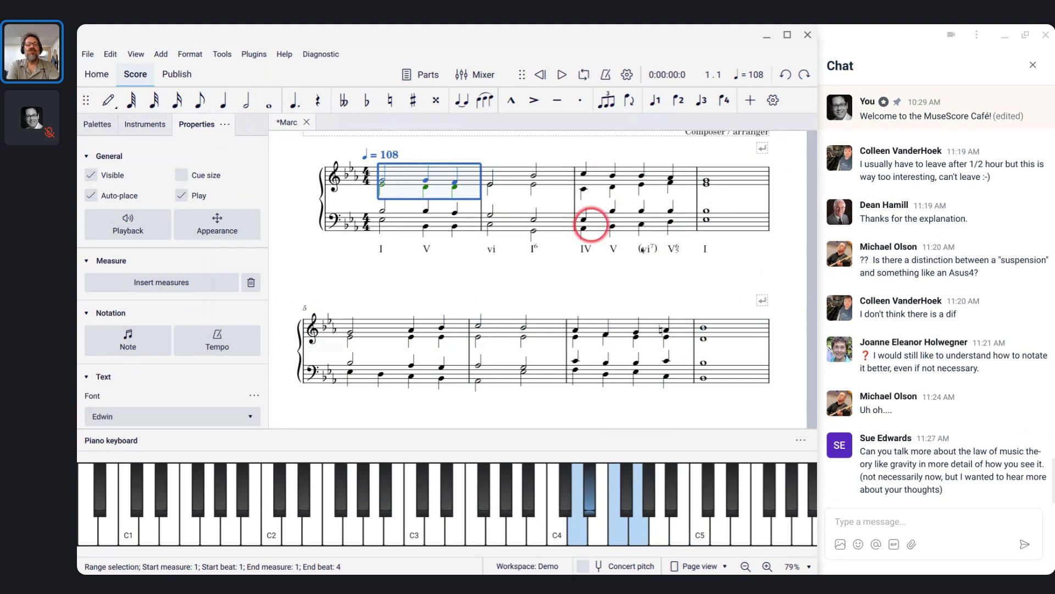
left_click(736, 329, "shift")
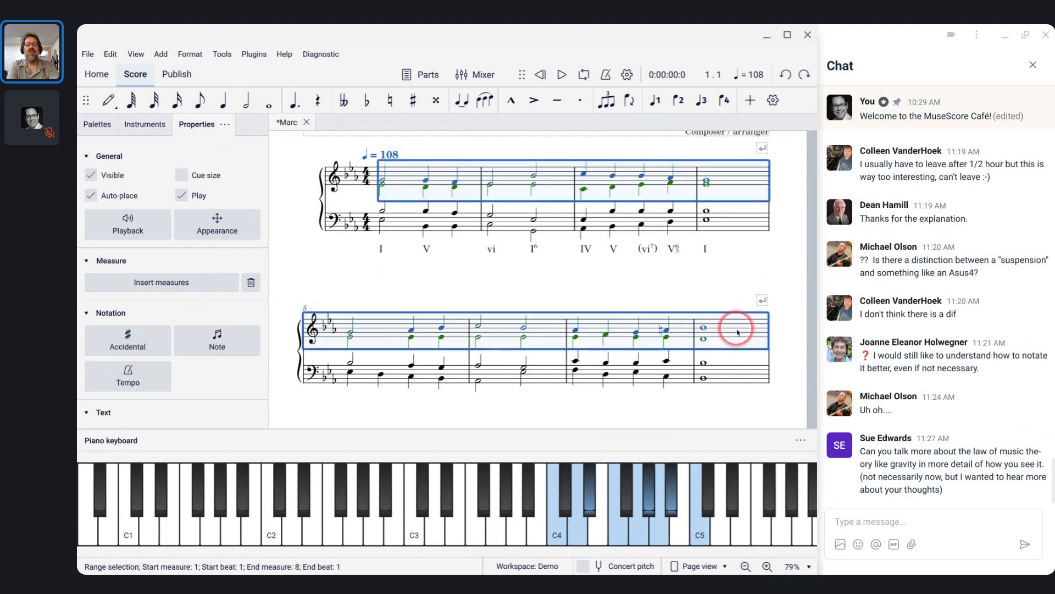
left_click(230, 50)
left_click(245, 117)
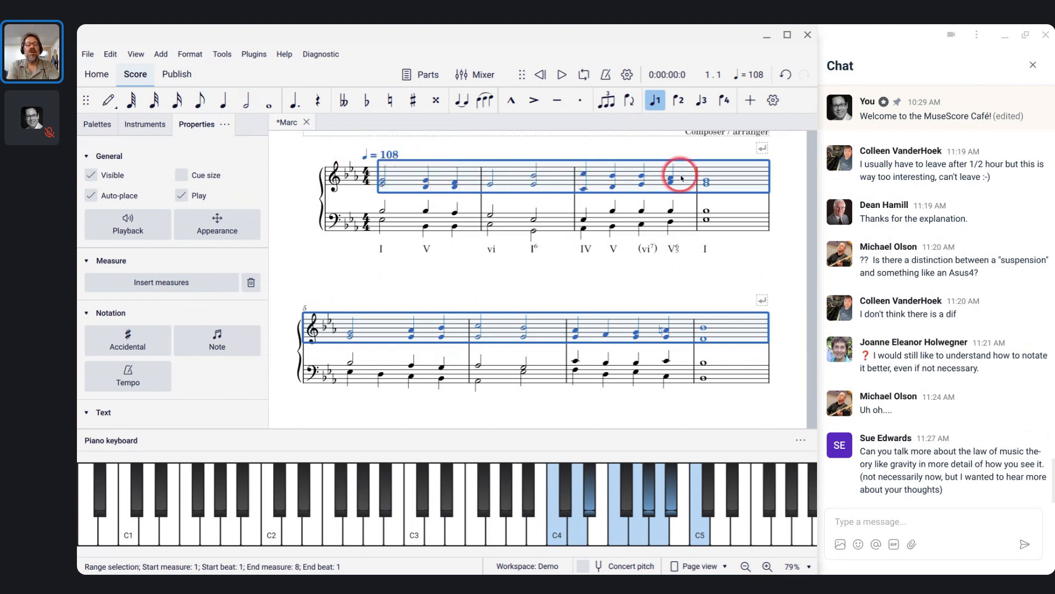
Apply Implode to the lower staff in measures 1–8 to merge its two voices into chords.
left_click(389, 223)
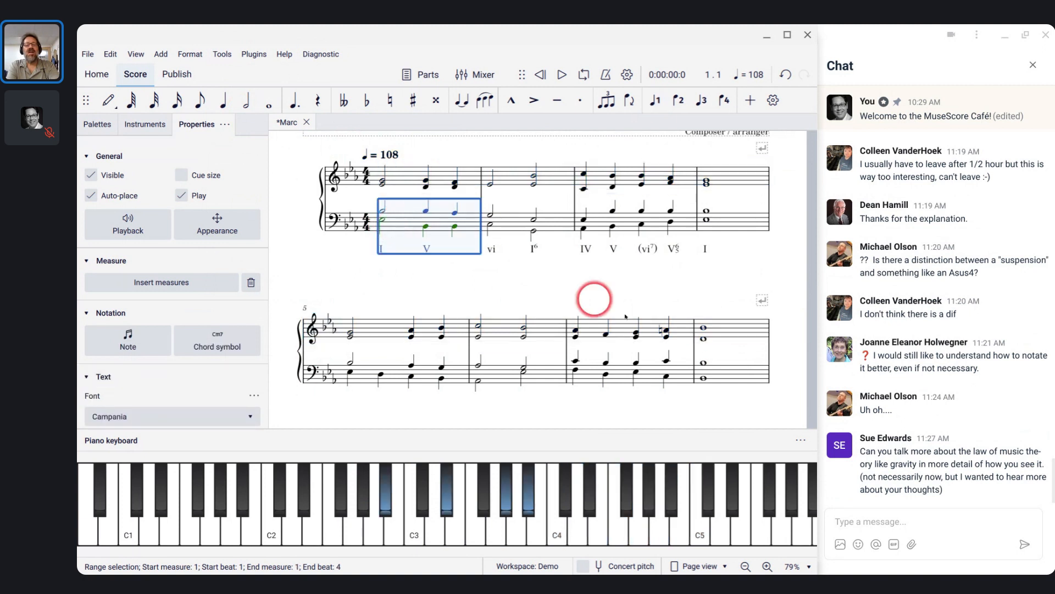
left_click(728, 371, "shift")
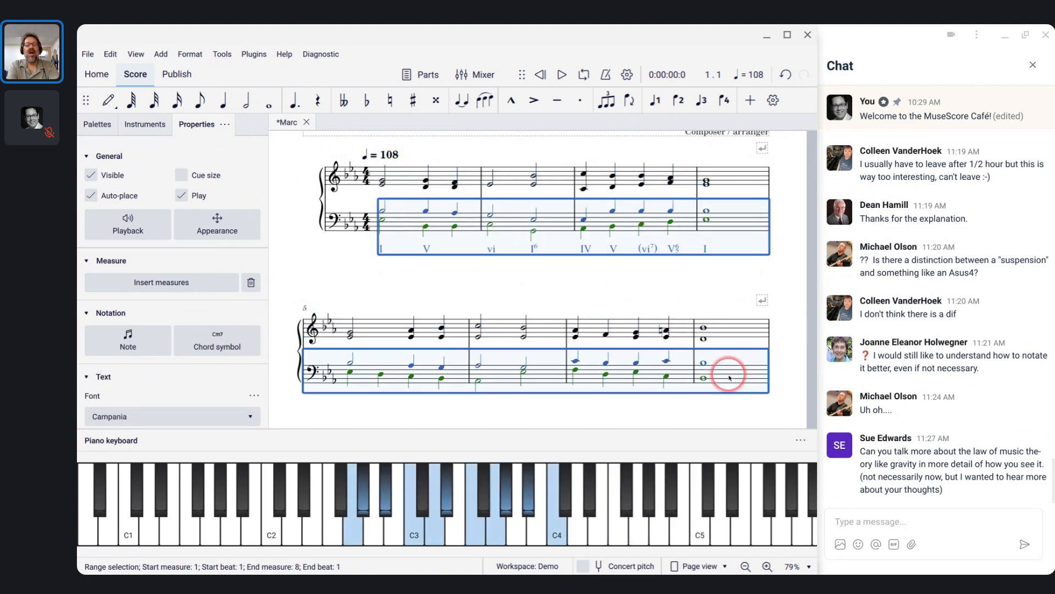
left_click(222, 53)
left_click(244, 119)
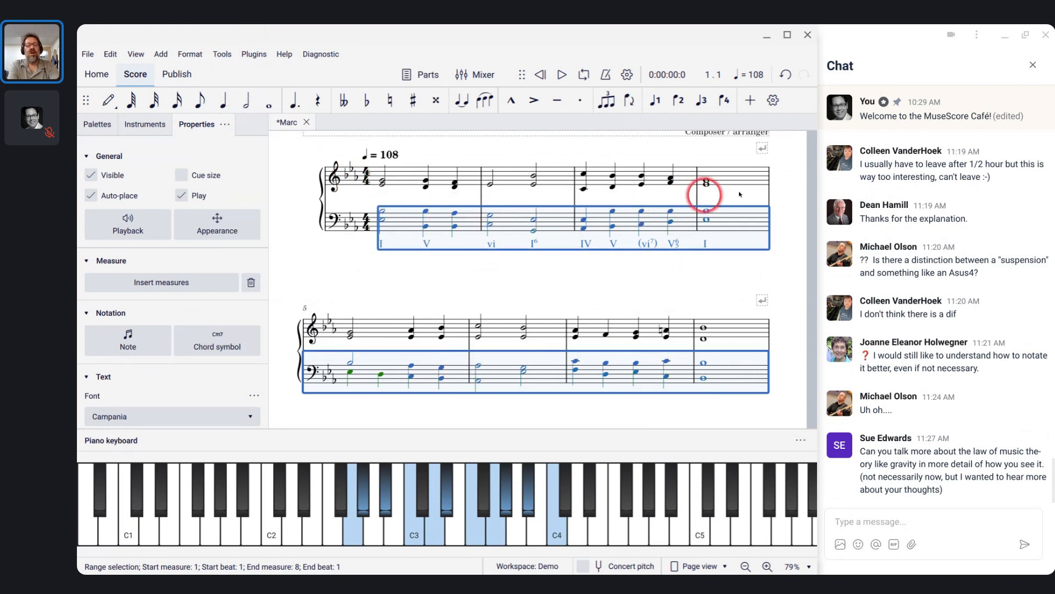
Undo the Implode on both the lower and upper staves, restoring their separate voices, and save the score.
left_click(370, 371)
left_click(350, 365)
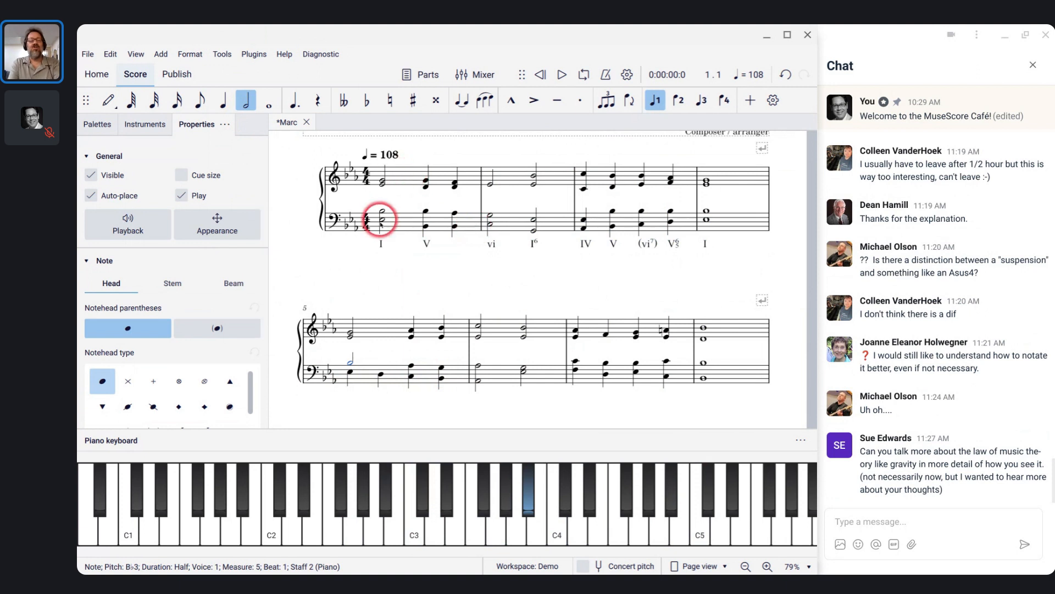
key("ctrl+z")
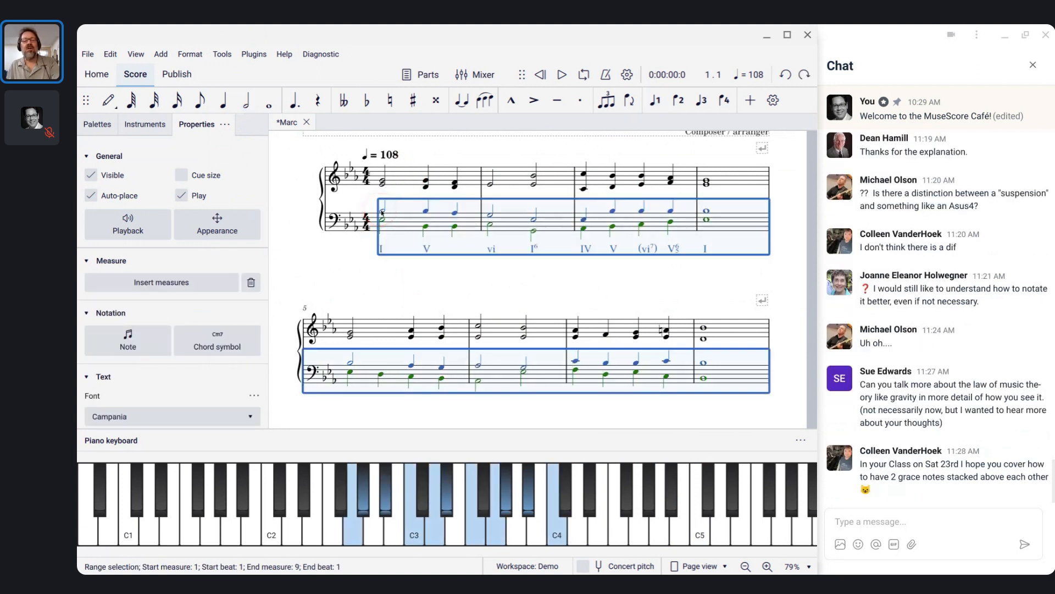
key("ctrl+z")
key("Escape")
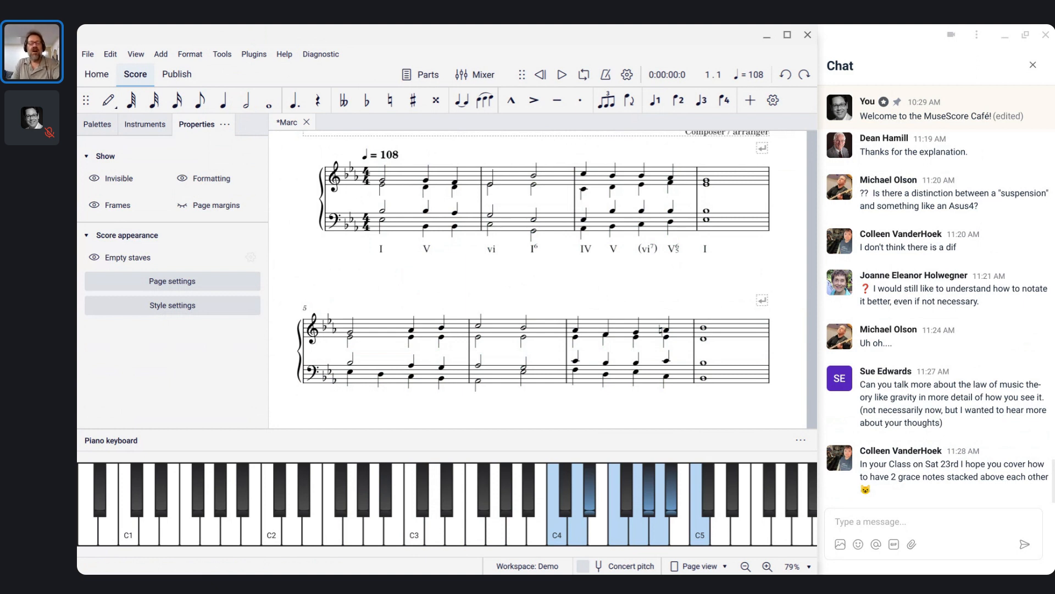
key("ctrl+s")
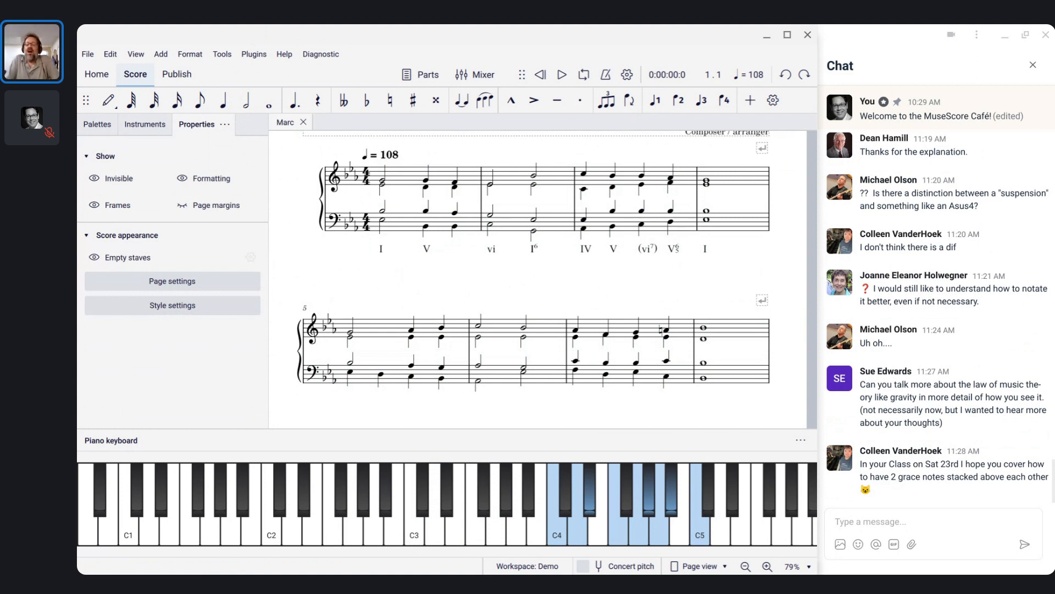
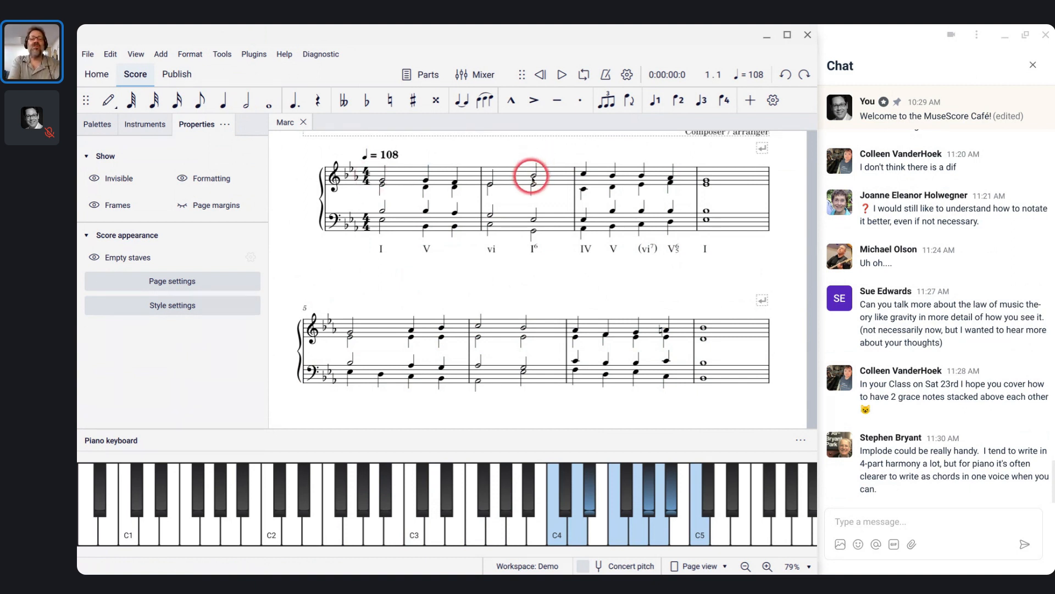
Add an acciaccatura chord of stacked B♭4, D5, F5 and B♭5 before the upper-staff half note on beat 3 of measure 2.
left_click(531, 176)
key("n")
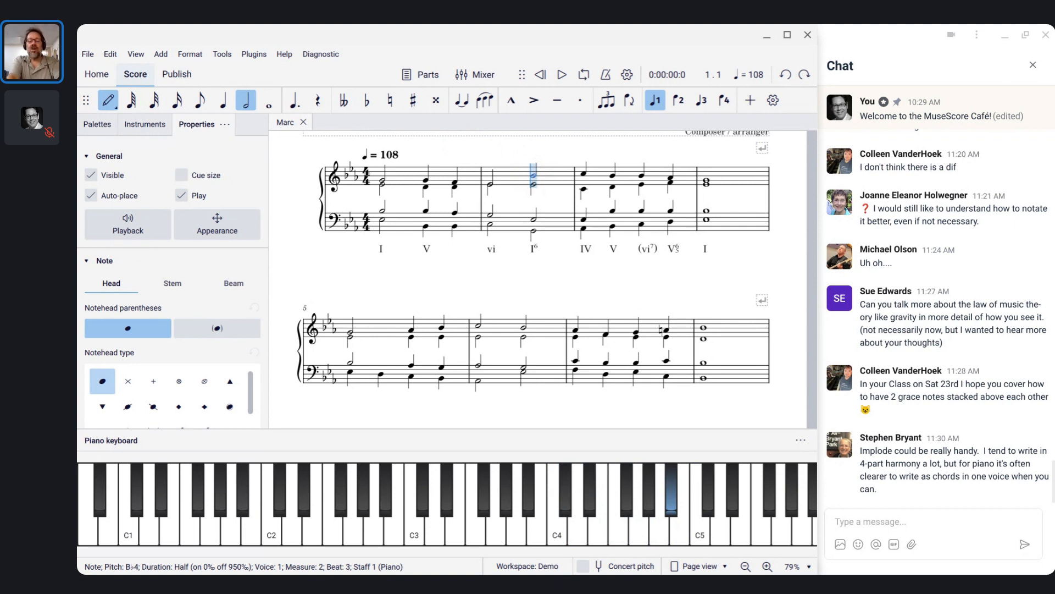
key("slash")
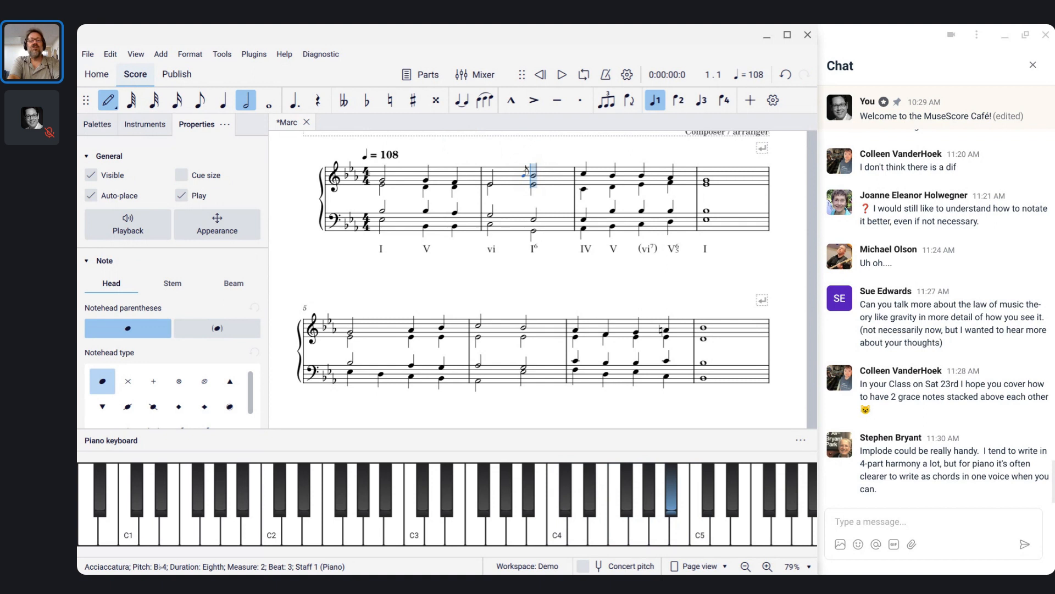
key("shift+d")
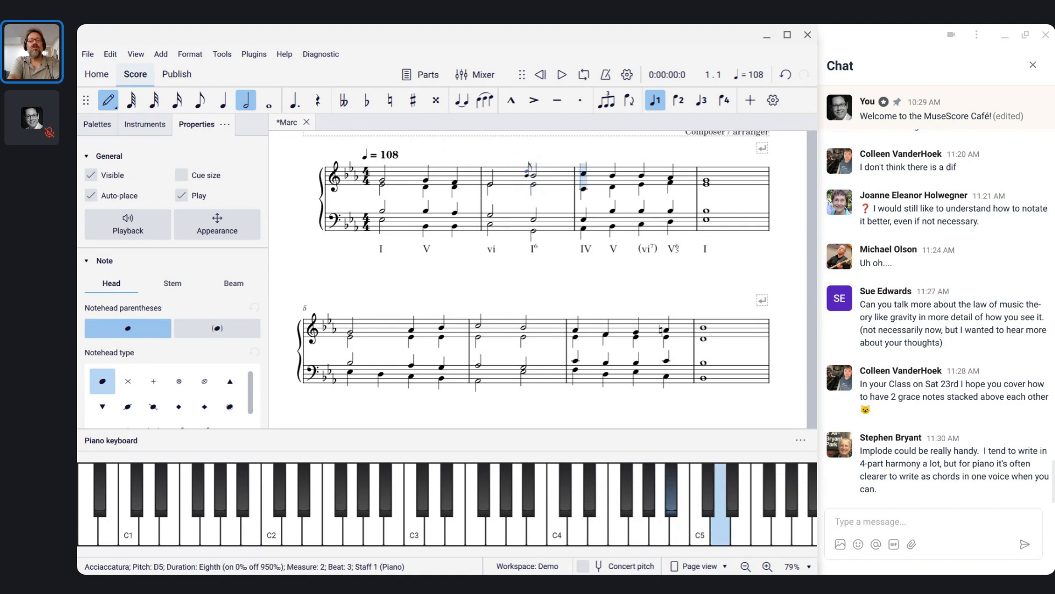
key("shift+f")
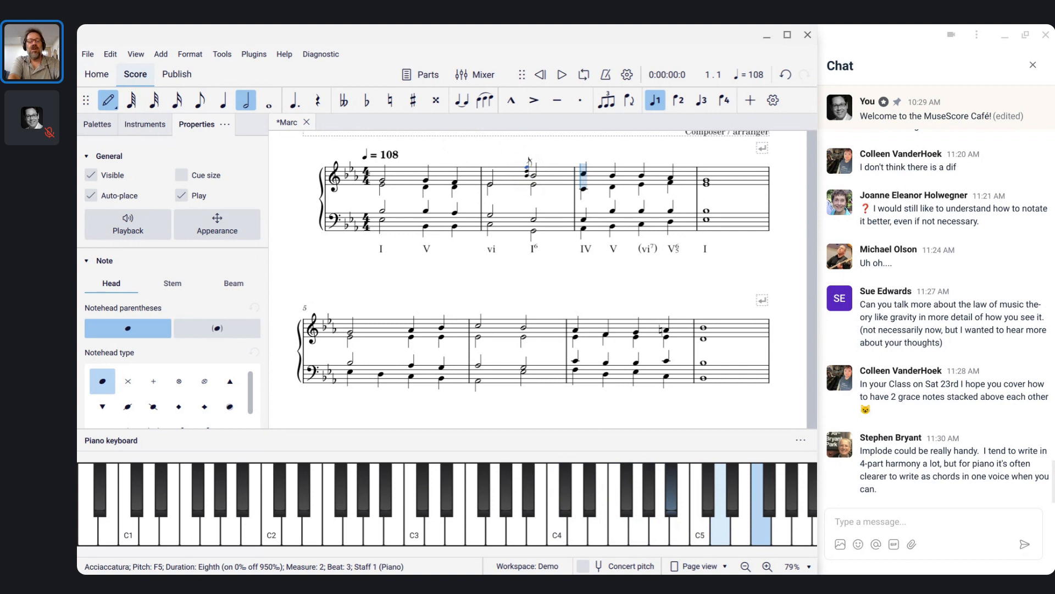
key("shift+b")
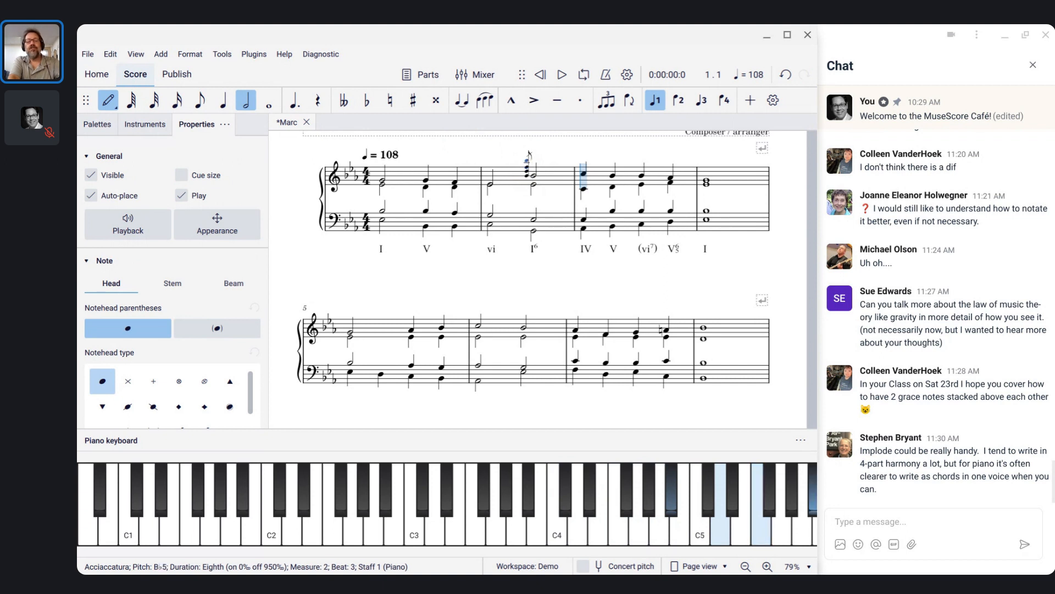
key("Escape")
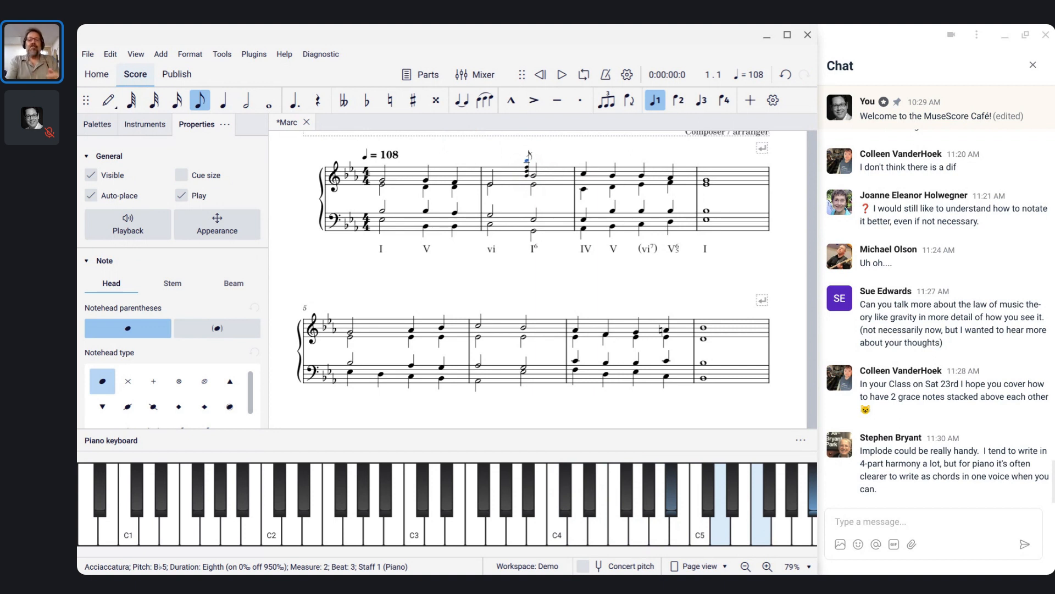
Bring up the community chat window beside the score and play the hymn score from measure 1.
scroll(520, 209, "up", 2)
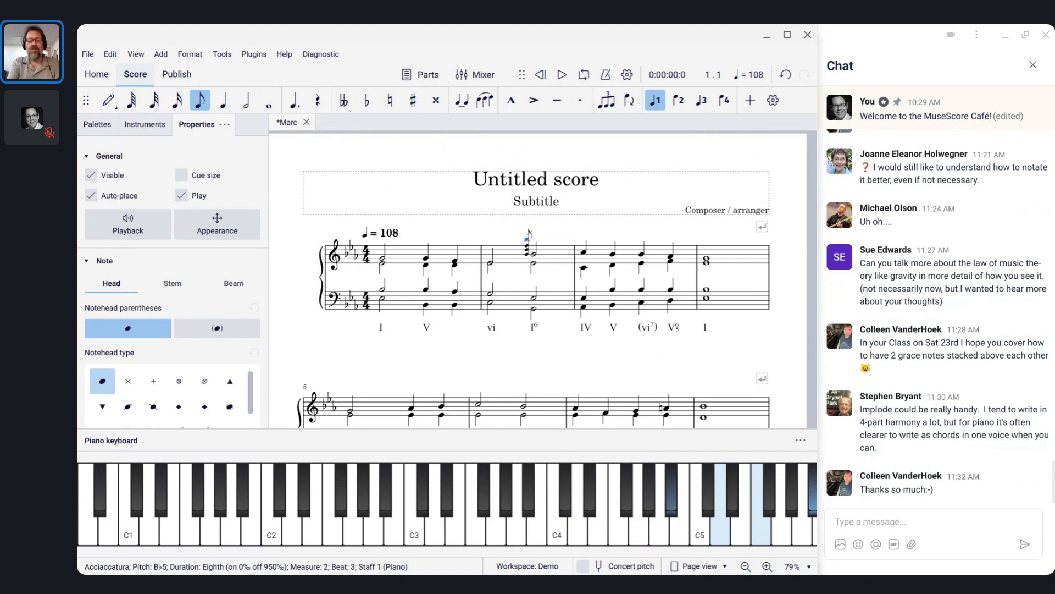
key("alt+Tab")
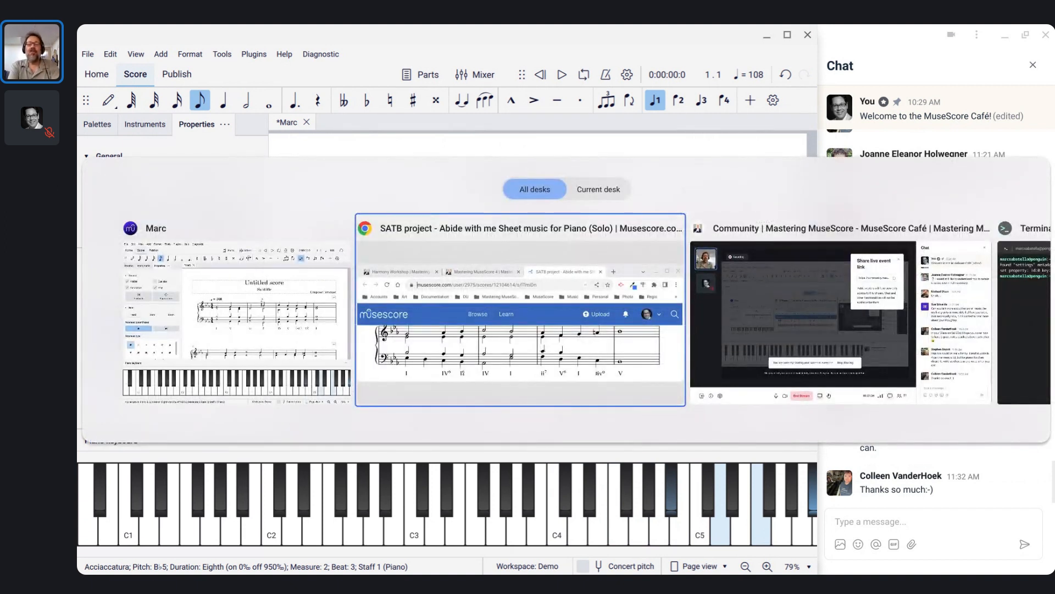
key("alt+Tab")
key("alt+Tab")
key("alt+Tab")
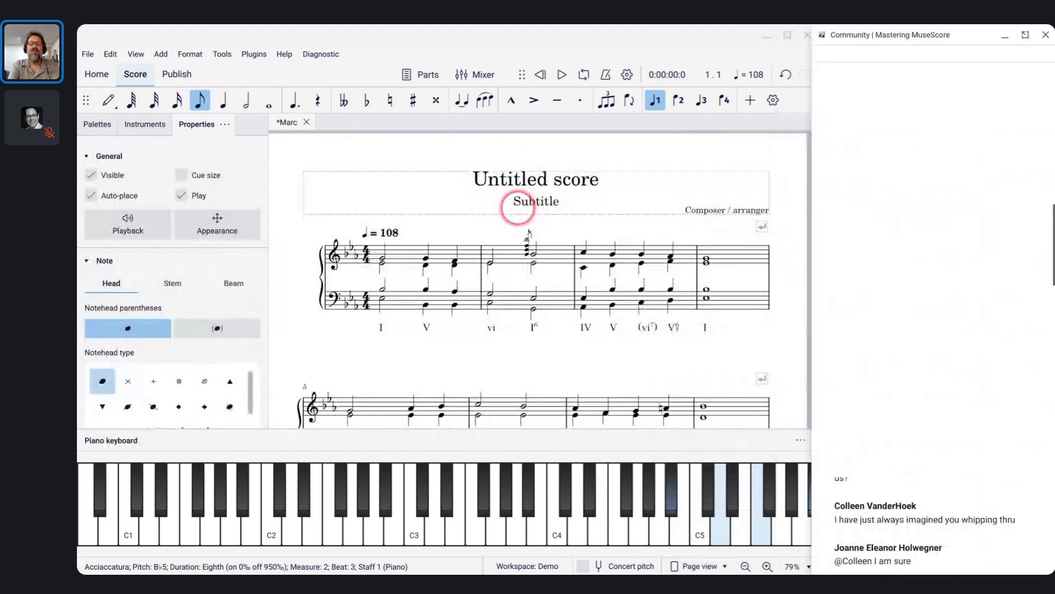
left_click(487, 221)
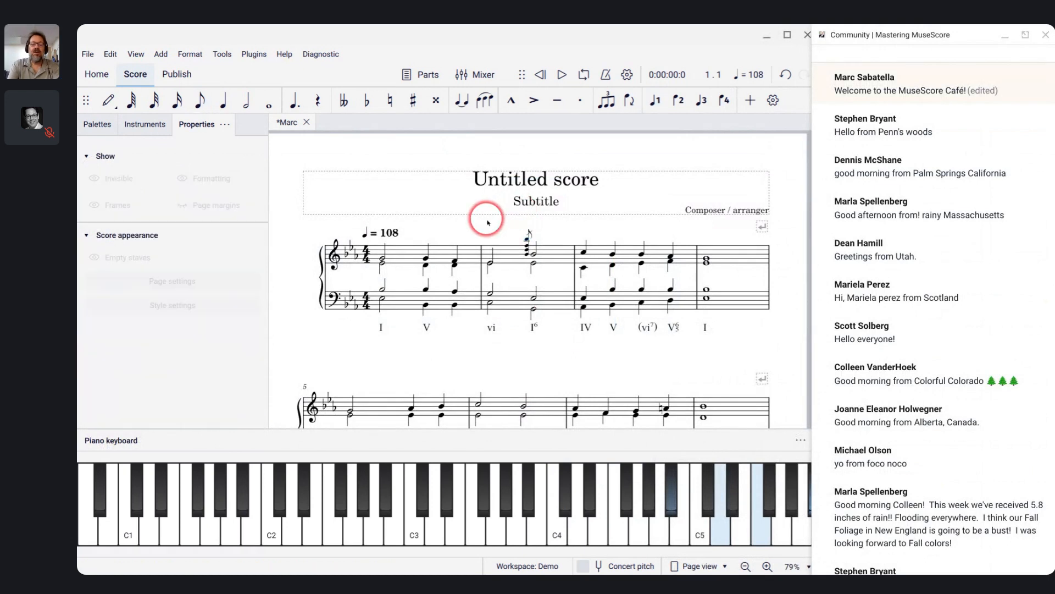
key("space")
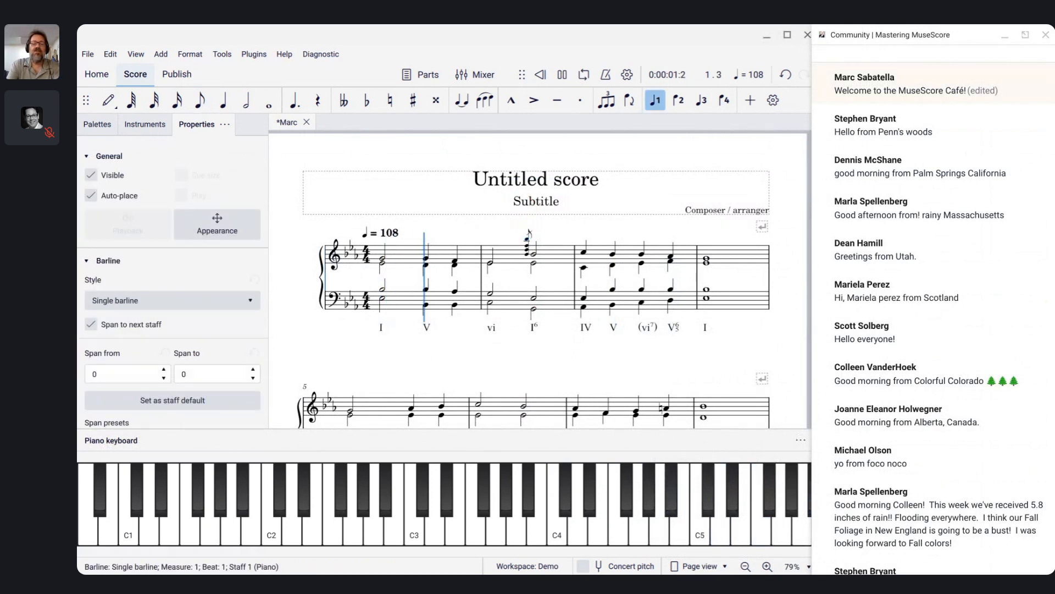
Switch to the MuseScore Café theme music score and play it from the beginning.
key("alt+Tab")
key("alt+Tab")
key("alt+Tab")
key("alt+Tab")
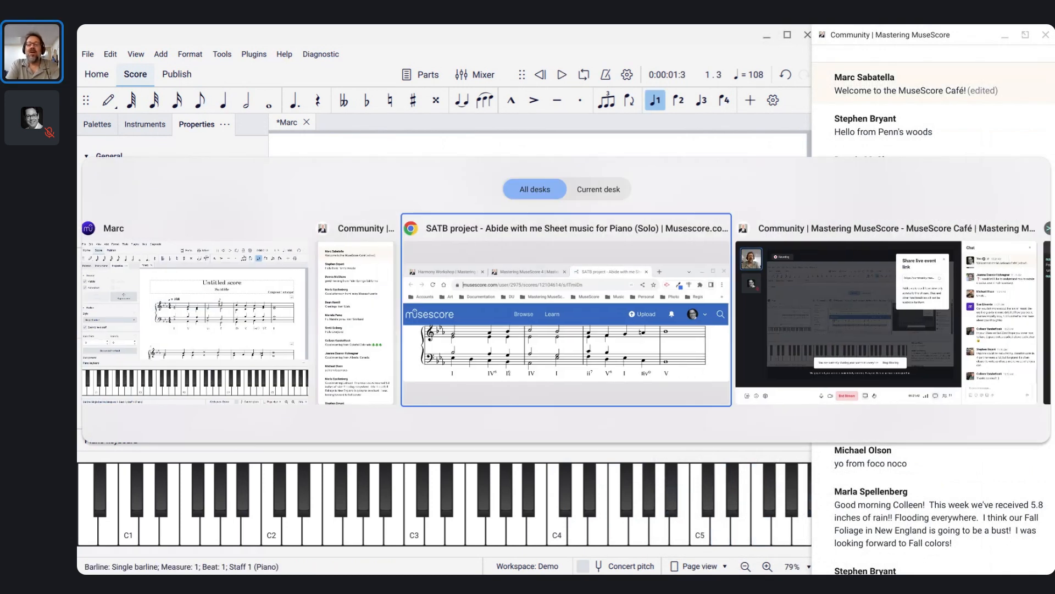
key("alt+Tab")
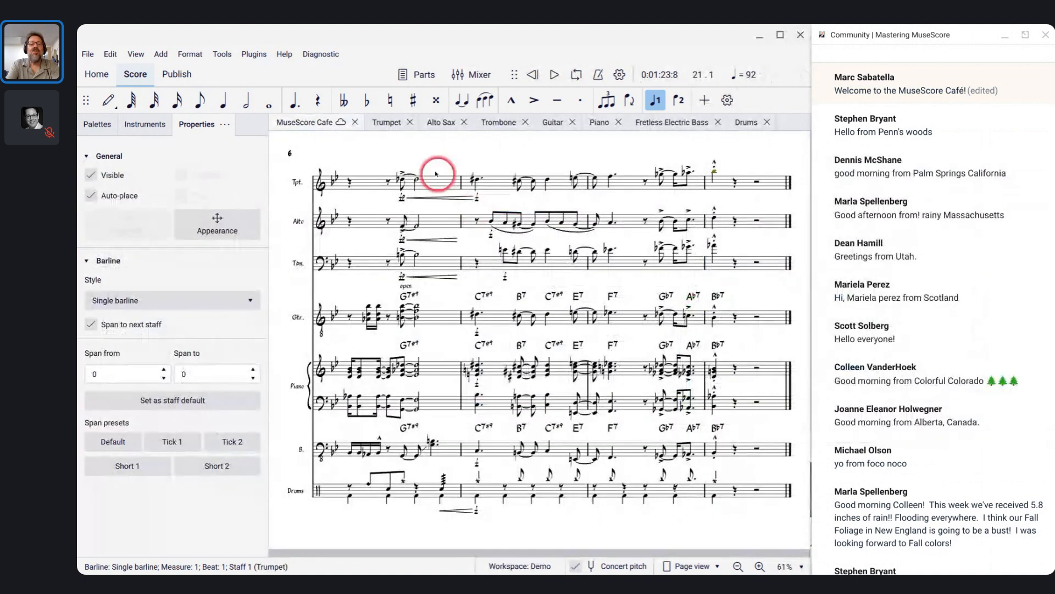
key("ctrl+Home")
key("space")
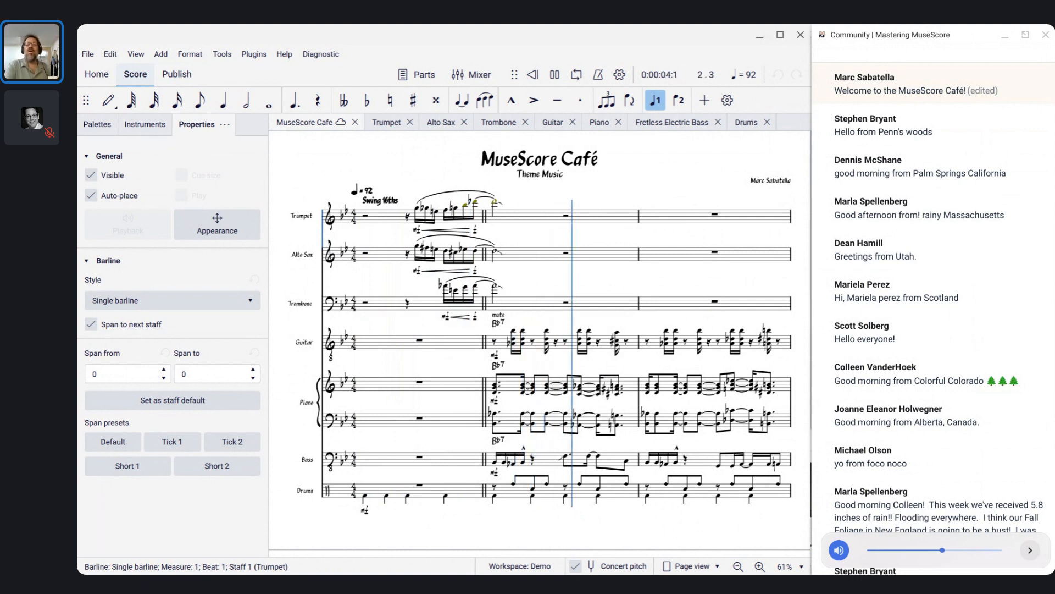
scroll(949, 198, "down", 10)
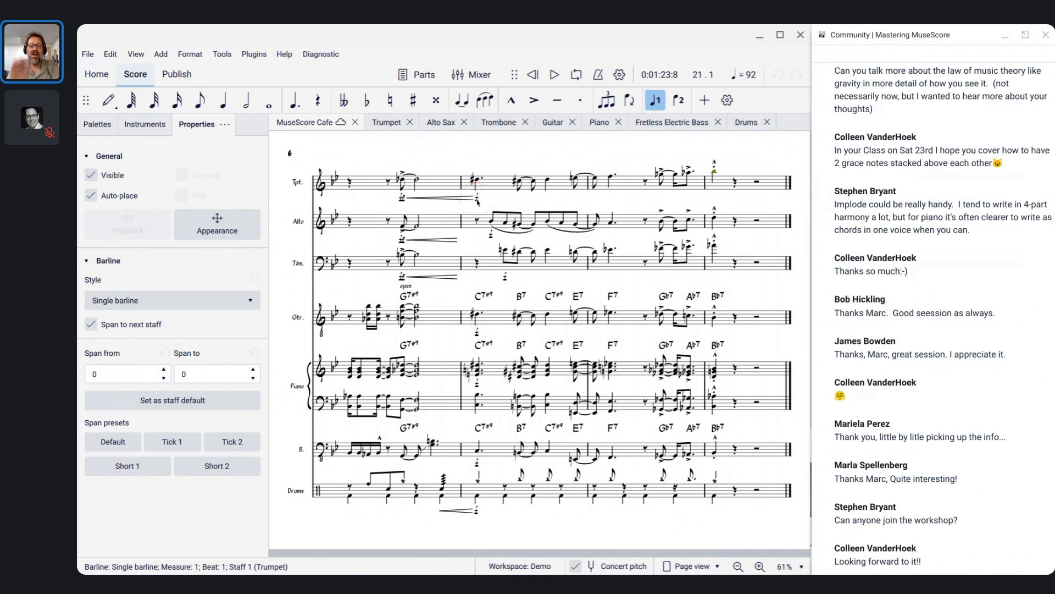
Switch to the community live event window and end the stream for all participants.
key("alt+Tab")
key("alt+Tab")
key("alt+Tab")
key("alt+Tab")
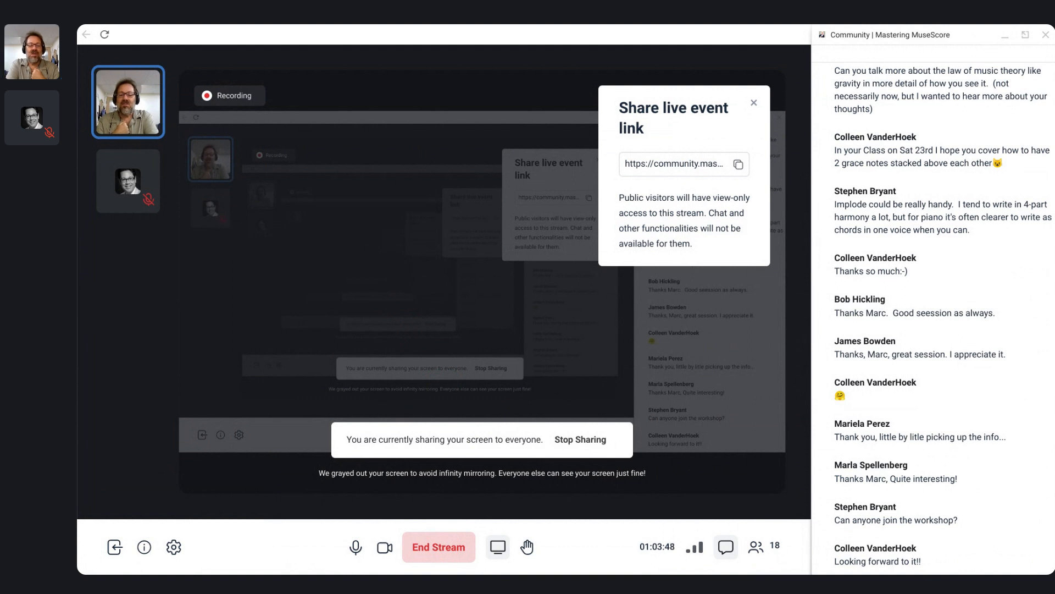
left_click(438, 546)
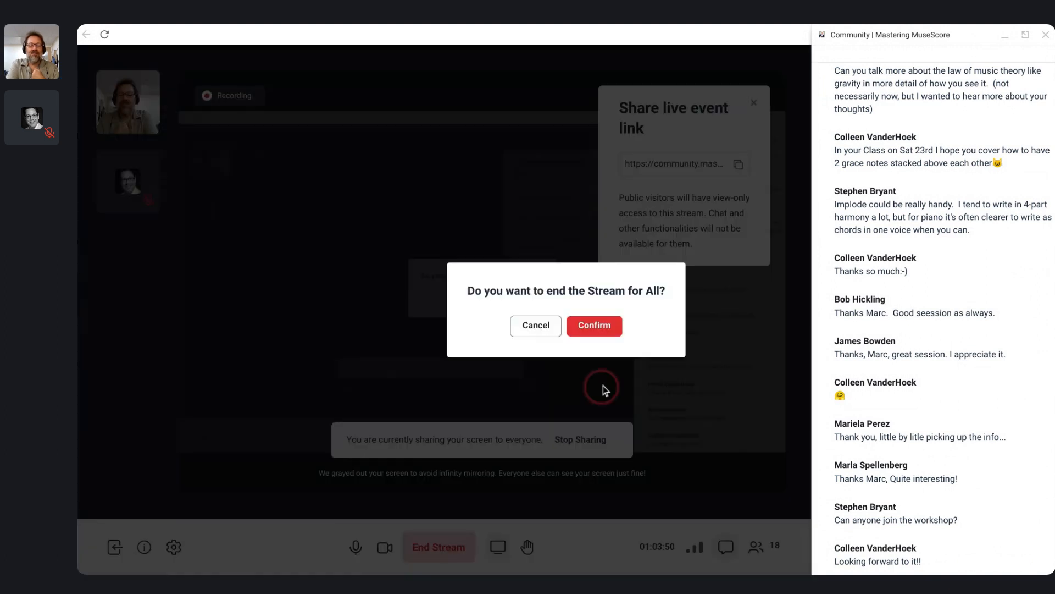
left_click(590, 327)
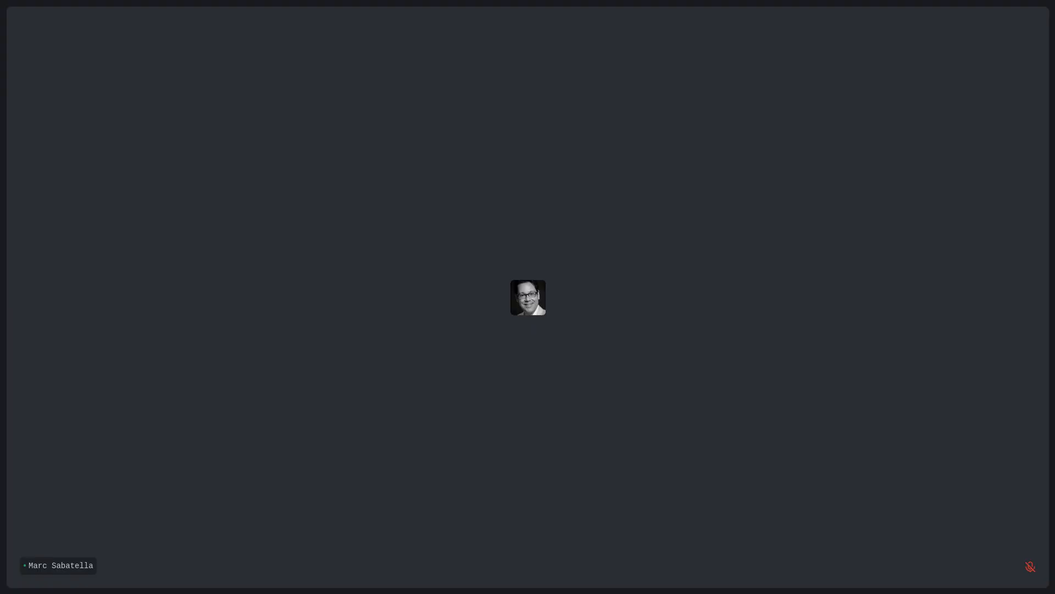